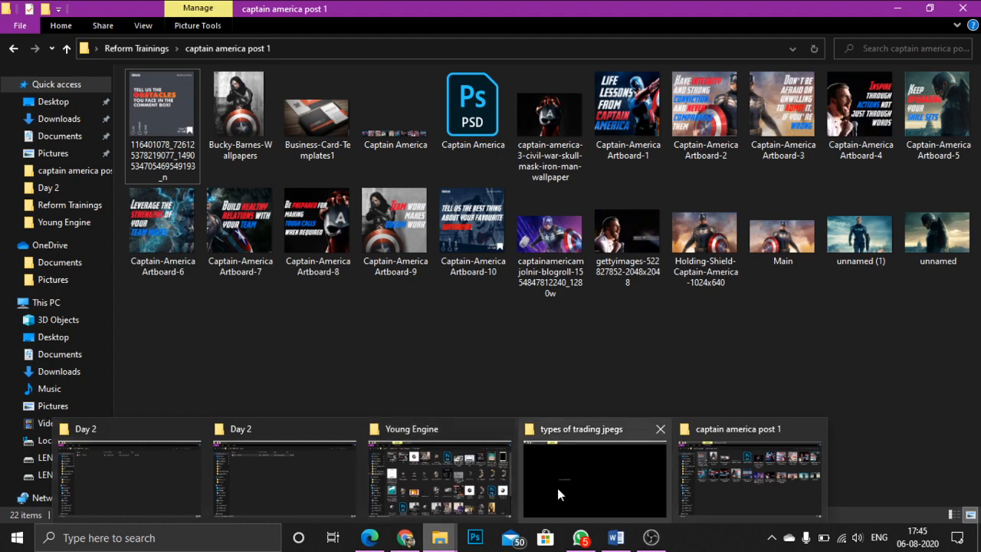
Step: View the trading post images in the types of trading jpegs folder one after another, from day trading copy to types of trading copy
{"action": "double_click", "coordinate": [170, 116]}
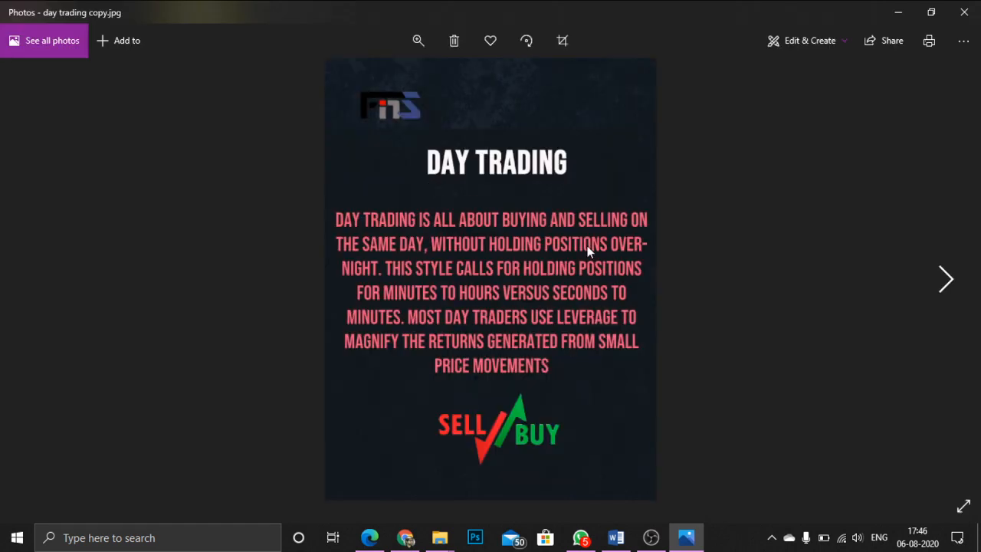
{"action": "key", "text": "Right"}
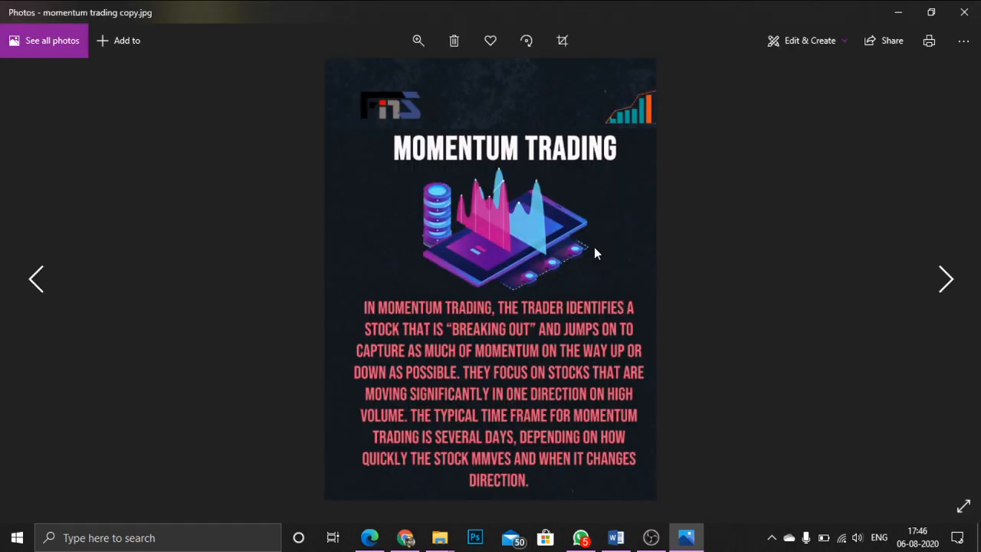
{"action": "key", "text": "Right"}
{"action": "key", "text": "Right"}
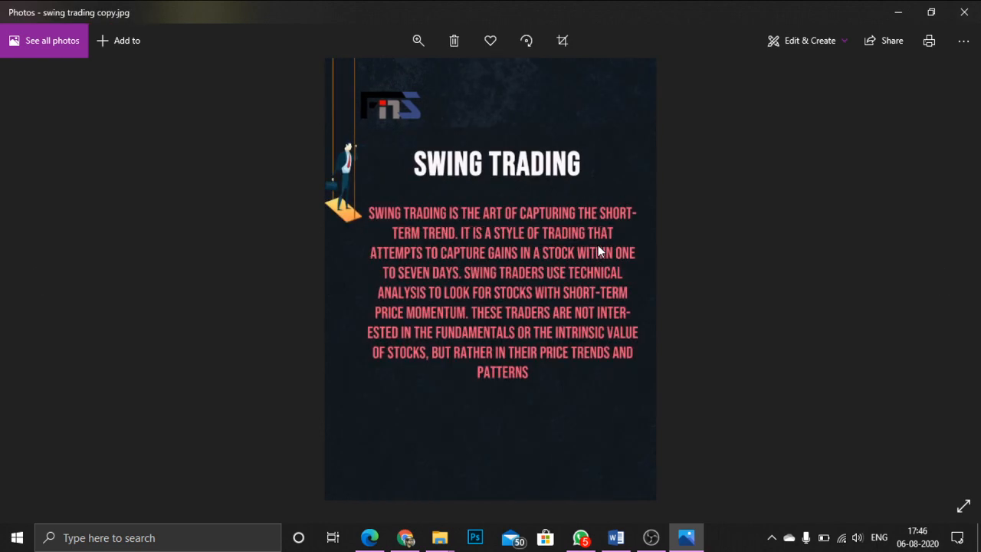
{"action": "key", "text": "Right"}
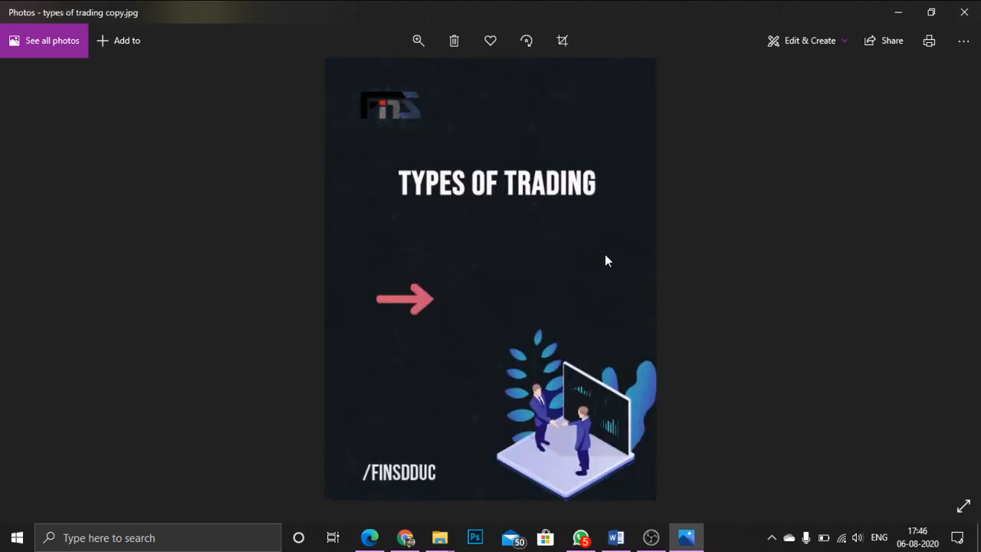
{"action": "left_click", "coordinate": [965, 11]}
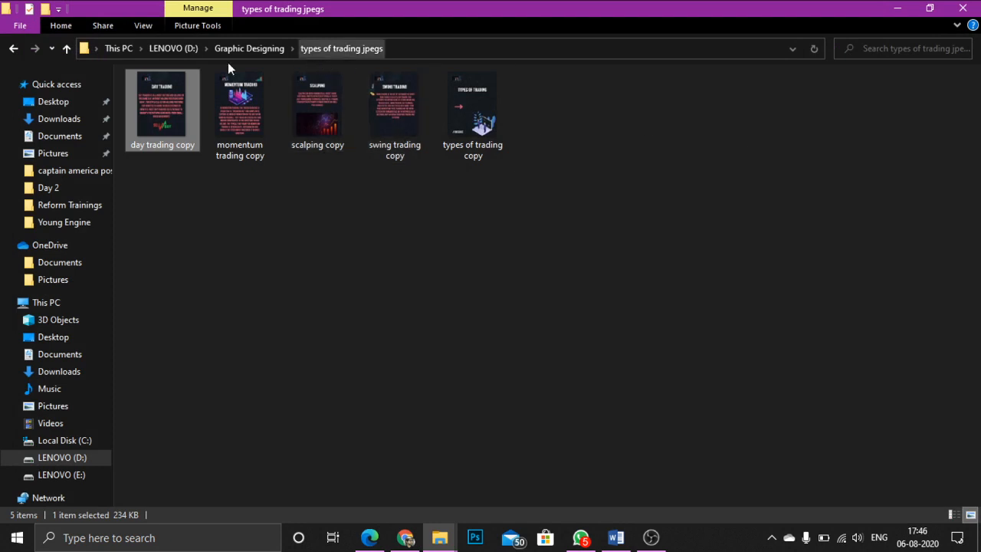
Step: View the layout 454 image in the Case Study Competition folder under Graphic Designing
{"action": "left_click", "coordinate": [67, 48]}
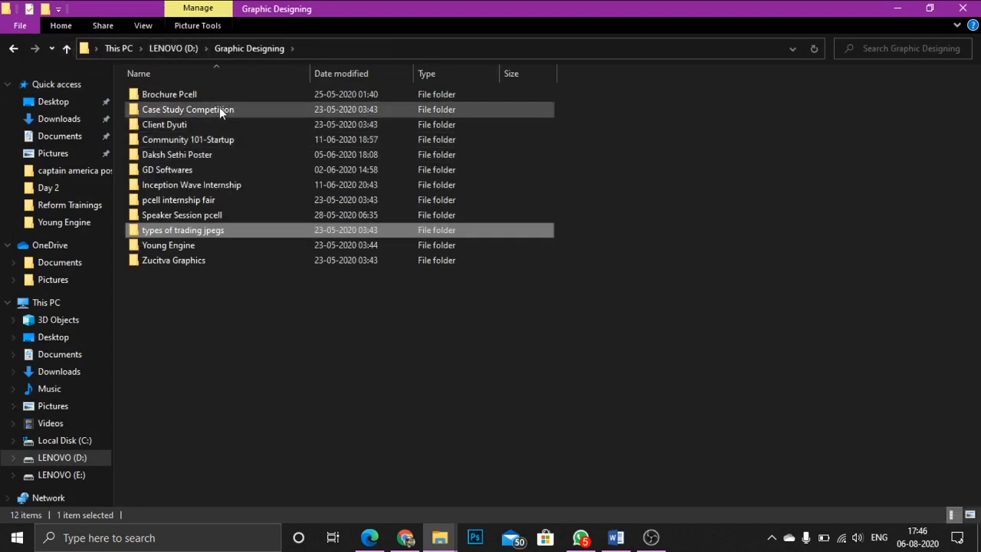
{"action": "double_click", "coordinate": [246, 113]}
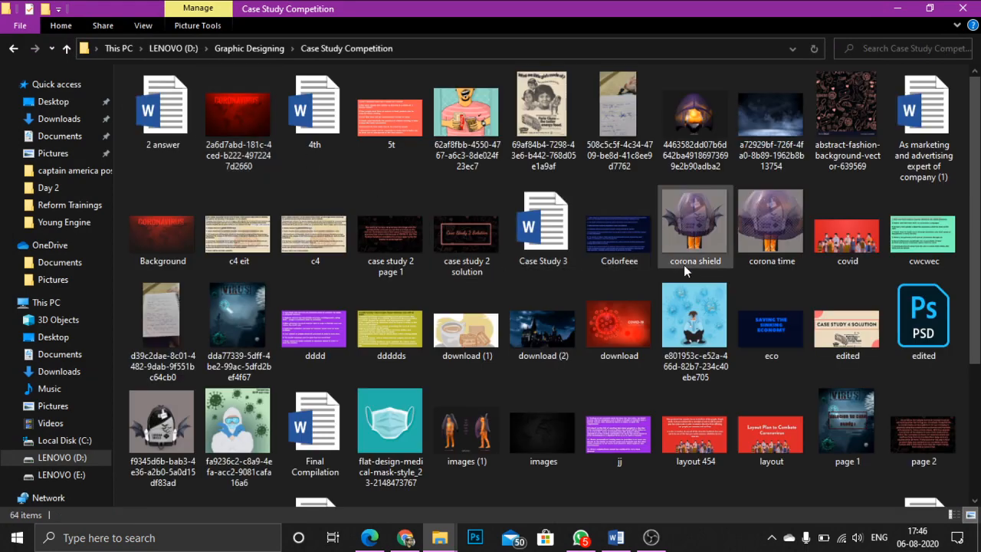
{"action": "scroll", "coordinate": [679, 265], "scroll_direction": "down", "scroll_amount": 3}
{"action": "left_click", "coordinate": [728, 240]}
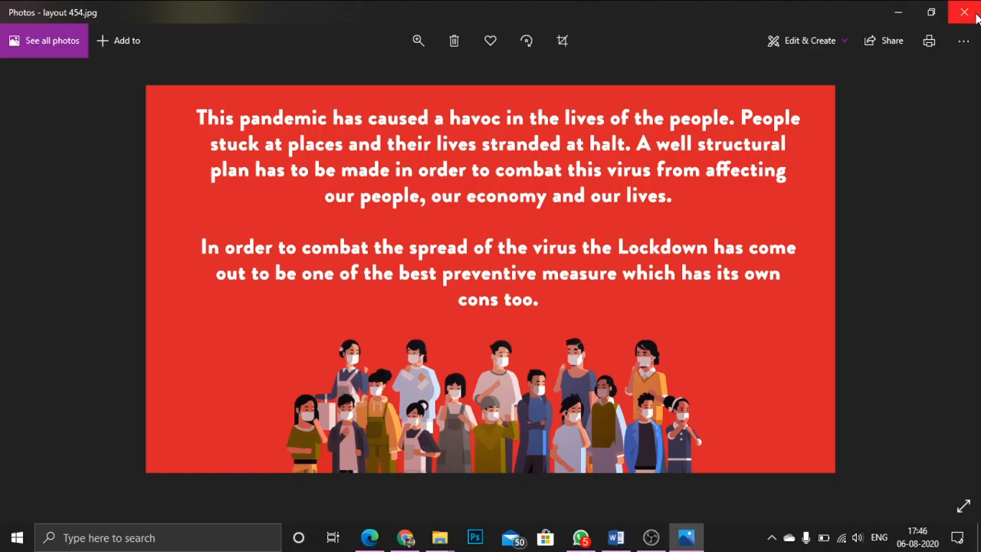
{"action": "left_click", "coordinate": [977, 17]}
Step: View the First Draft image in the Speaker Session pcell folder and return to the Graphic Designing folder
{"action": "left_click", "coordinate": [68, 49]}
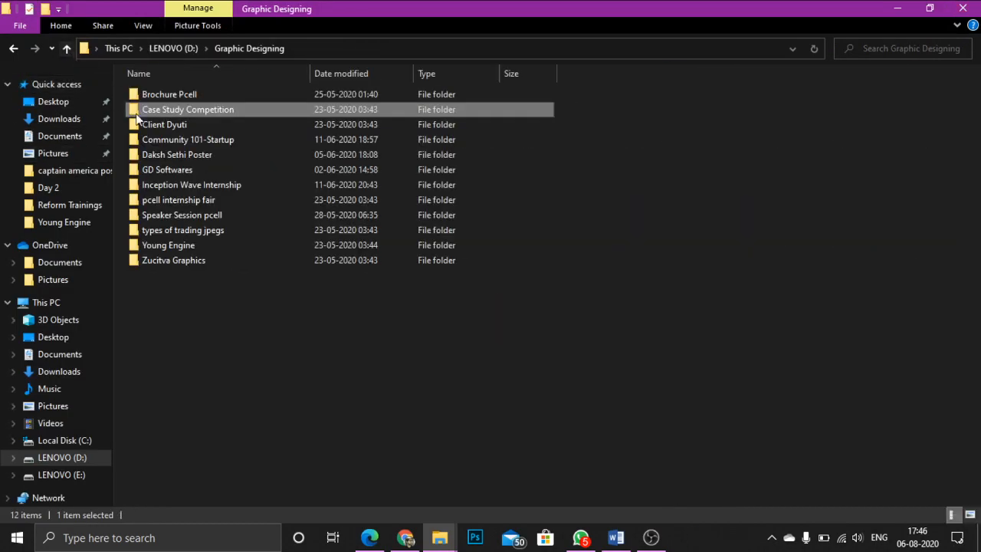
{"action": "left_click", "coordinate": [256, 215]}
{"action": "double_click", "coordinate": [256, 214]}
{"action": "double_click", "coordinate": [173, 112]}
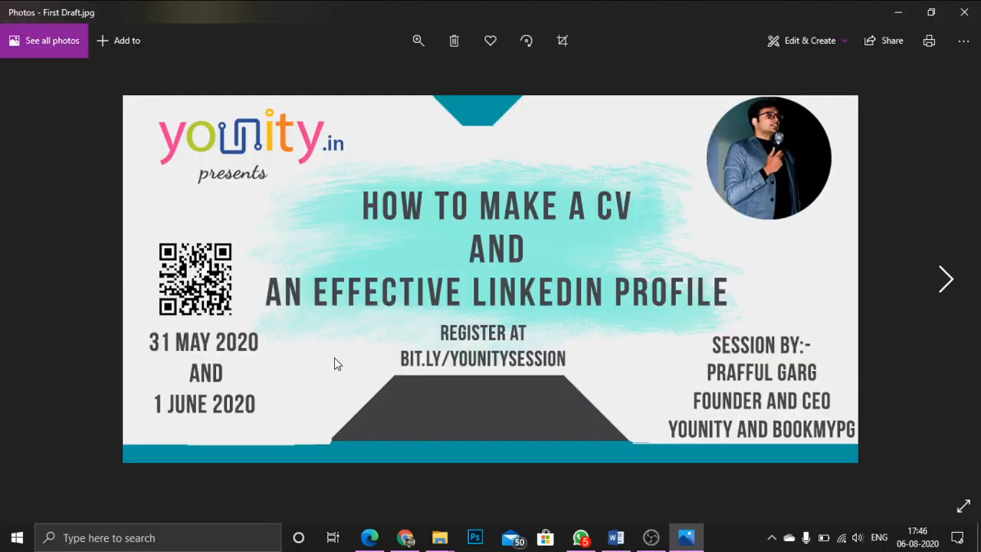
{"action": "left_click", "coordinate": [964, 11]}
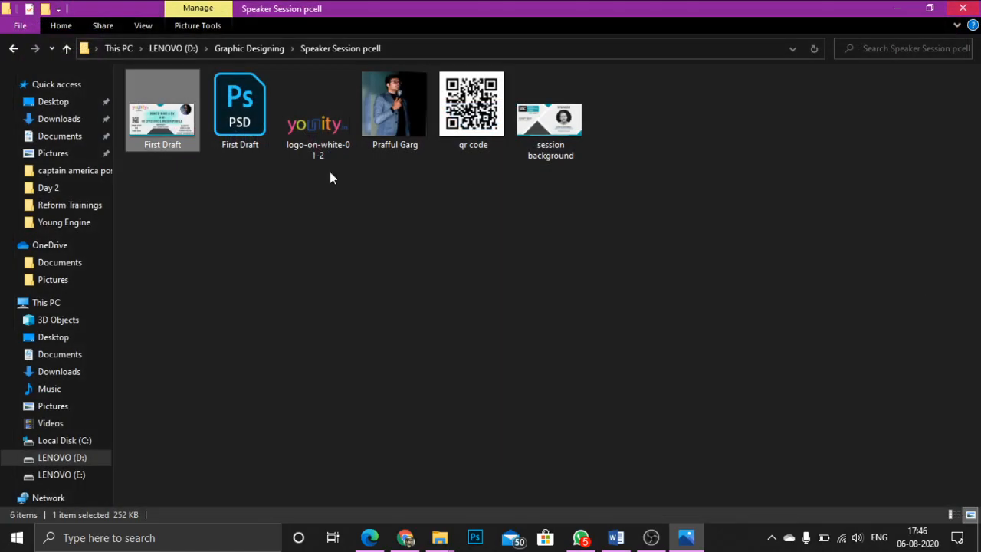
{"action": "left_click", "coordinate": [66, 49]}
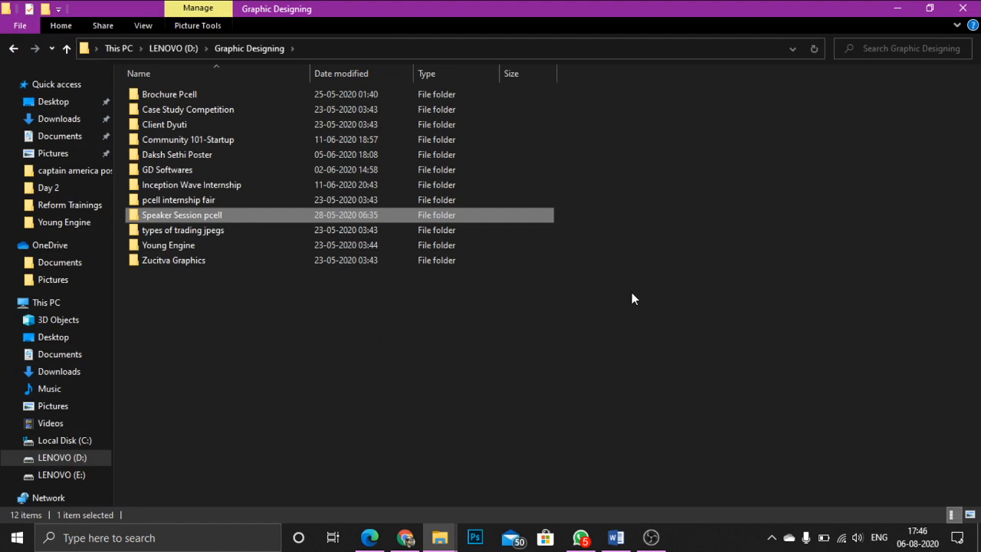
{"action": "right_click", "coordinate": [644, 166]}
{"action": "left_click", "coordinate": [703, 220]}
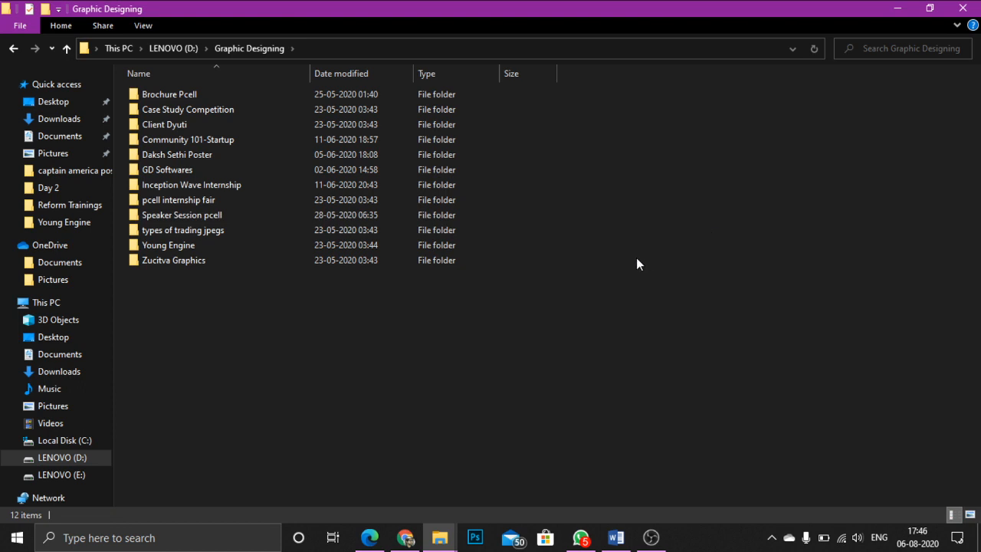
{"action": "right_click", "coordinate": [669, 170]}
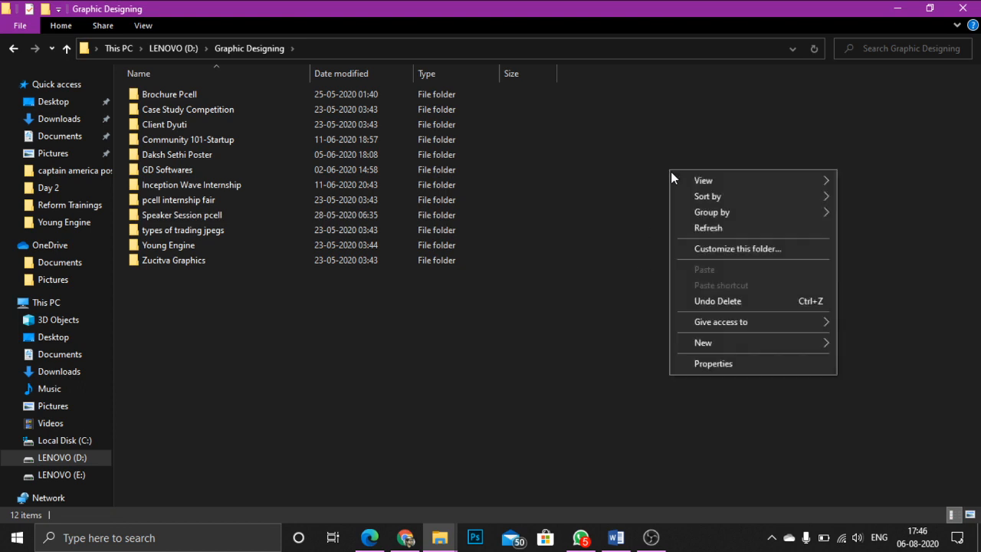
{"action": "left_click", "coordinate": [712, 227]}
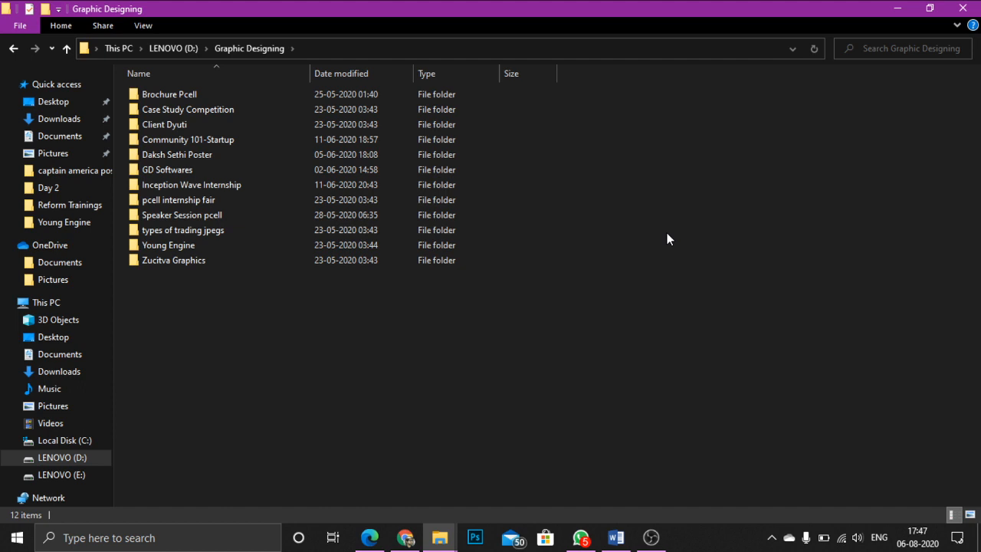
Step: Switch to Chrome and go through the Instagram carousel on content marketing plans up to its last slide
{"action": "left_click", "coordinate": [405, 538]}
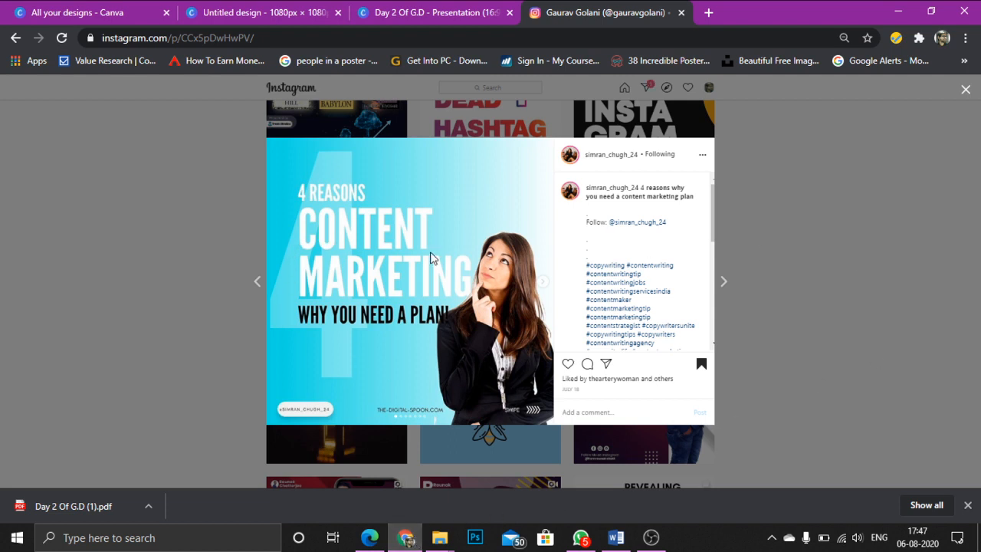
{"action": "left_click", "coordinate": [546, 285]}
{"action": "left_click", "coordinate": [546, 285]}
{"action": "left_click", "coordinate": [546, 285]}
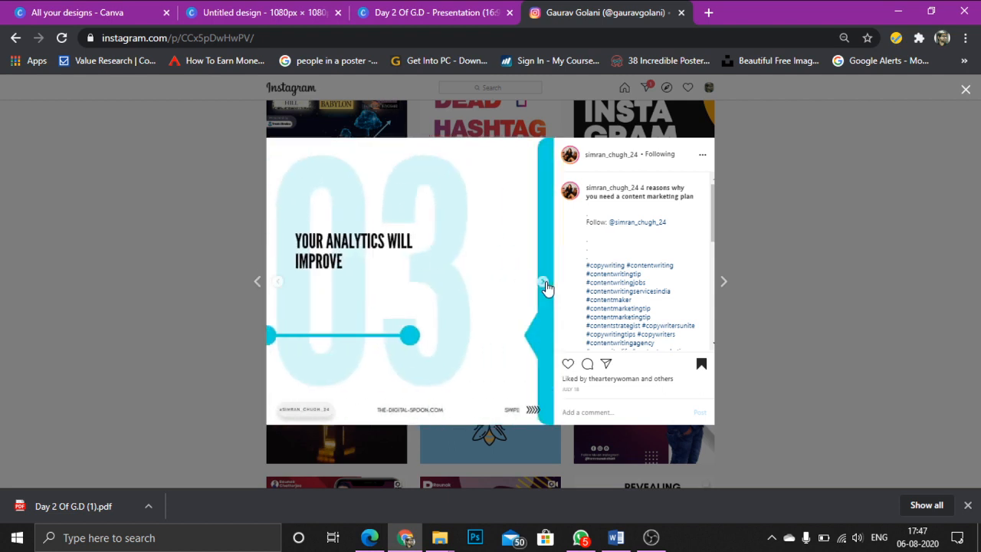
{"action": "left_click", "coordinate": [546, 285]}
{"action": "left_click", "coordinate": [546, 285]}
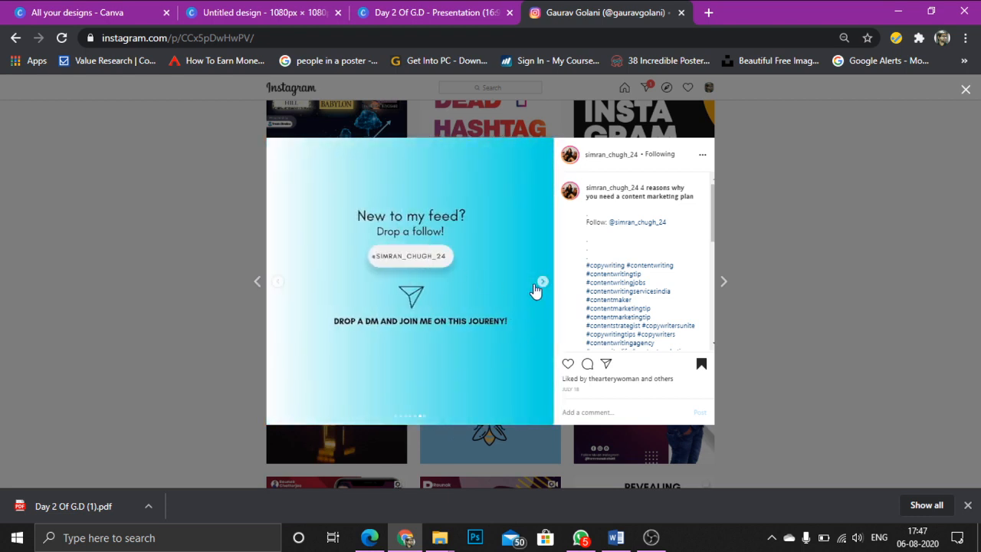
{"action": "left_click", "coordinate": [541, 283]}
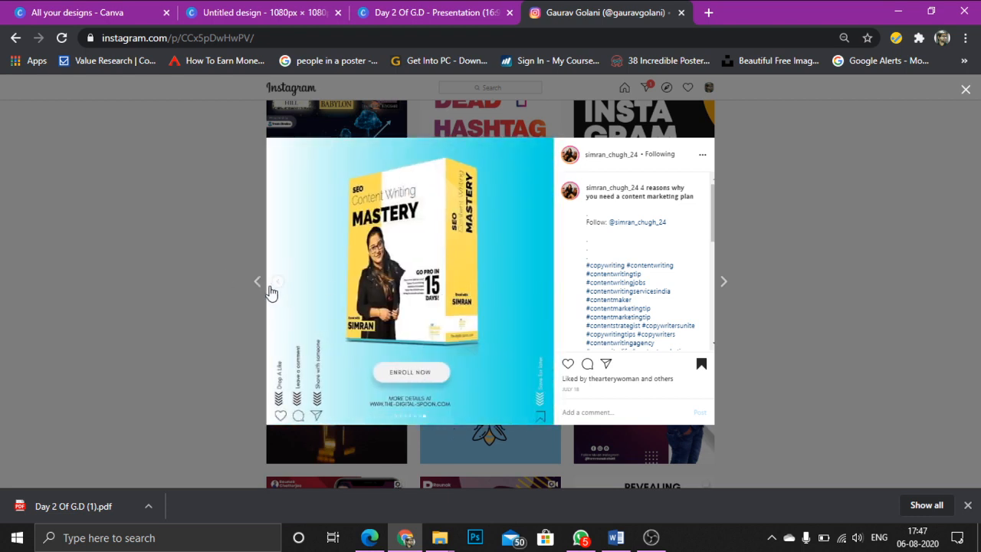
Step: Go back through the content marketing carousel to its cover slide
{"action": "left_click", "coordinate": [277, 284]}
{"action": "left_click", "coordinate": [277, 285]}
{"action": "left_click", "coordinate": [277, 284]}
{"action": "left_click", "coordinate": [277, 284]}
{"action": "left_click", "coordinate": [278, 285]}
{"action": "left_click", "coordinate": [277, 285]}
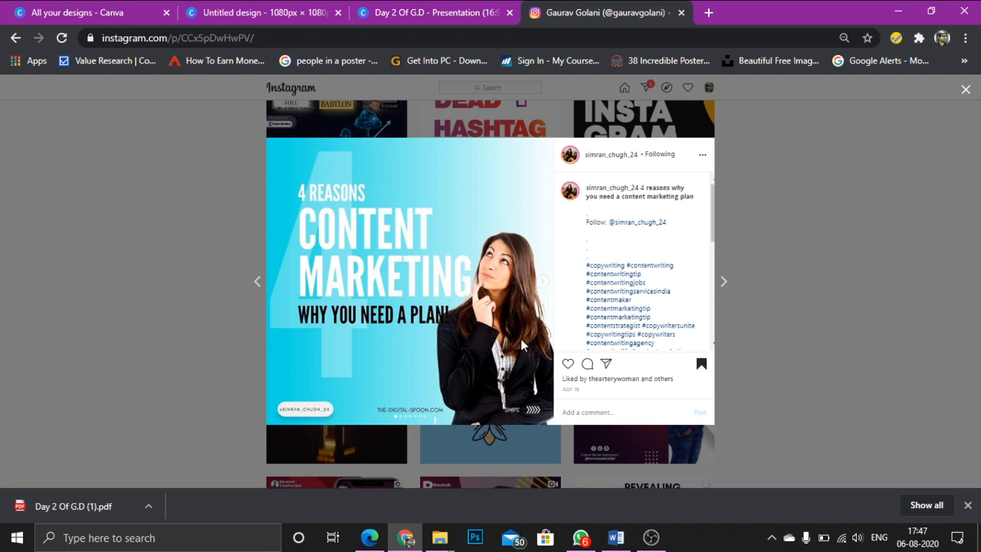
Step: Examine how the numbered slides of the content marketing carousel connect visually, paging forward and back to the cover
{"action": "left_click", "coordinate": [544, 283]}
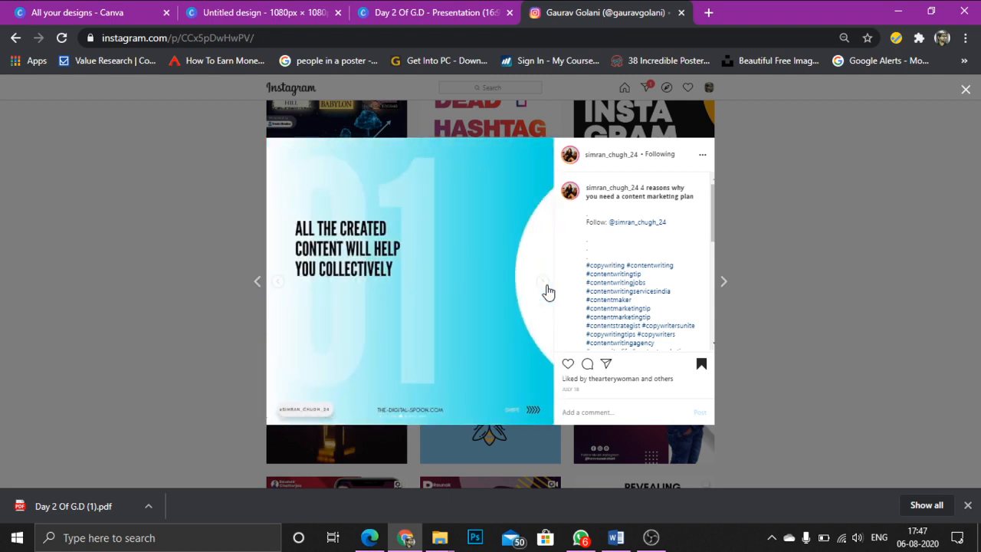
{"action": "left_click", "coordinate": [546, 288]}
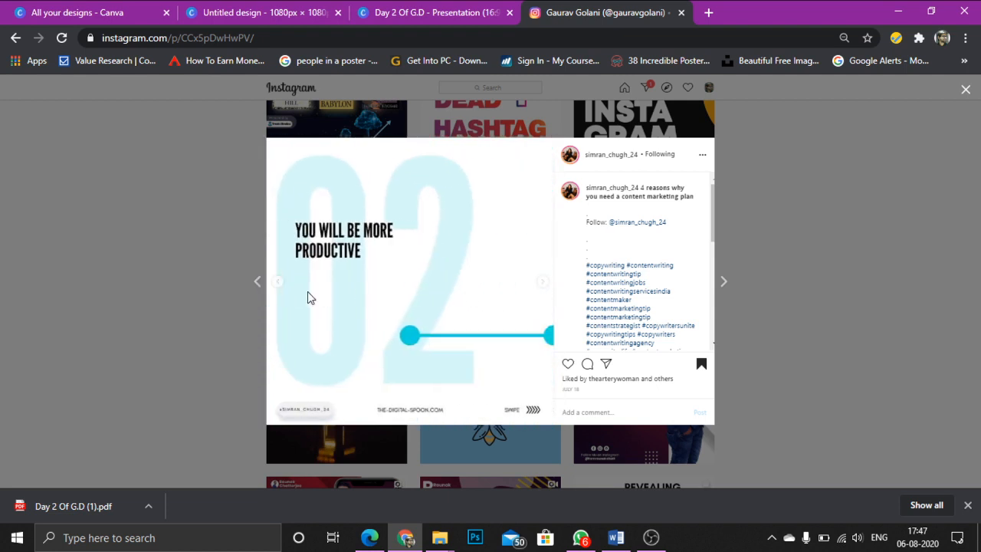
{"action": "left_click", "coordinate": [547, 287]}
{"action": "left_click", "coordinate": [548, 289]}
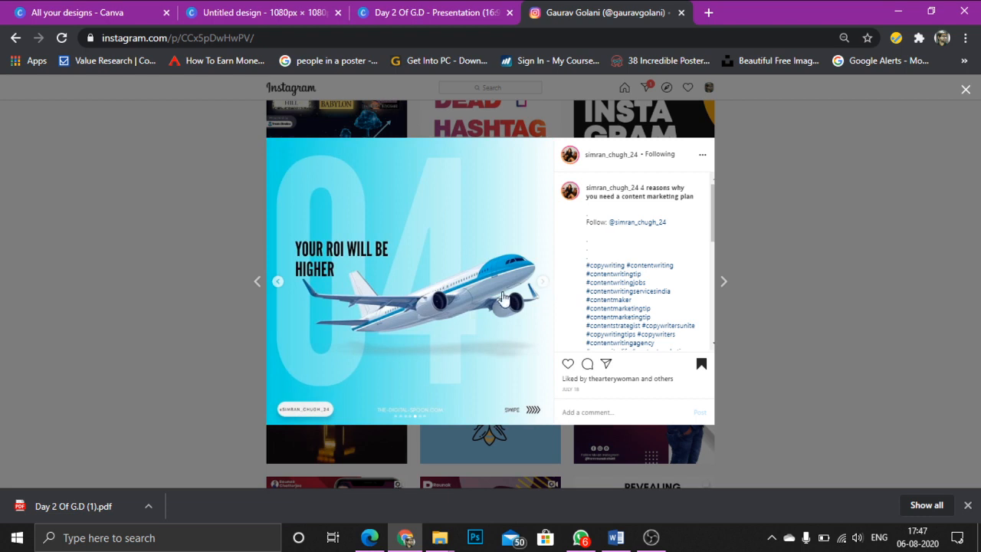
{"action": "left_click", "coordinate": [279, 283]}
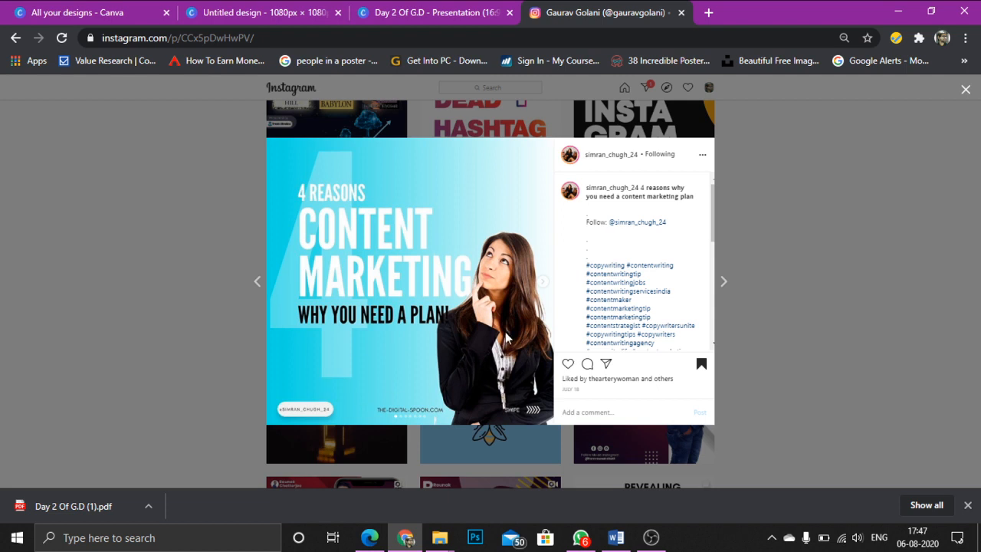
{"action": "left_click", "coordinate": [542, 283]}
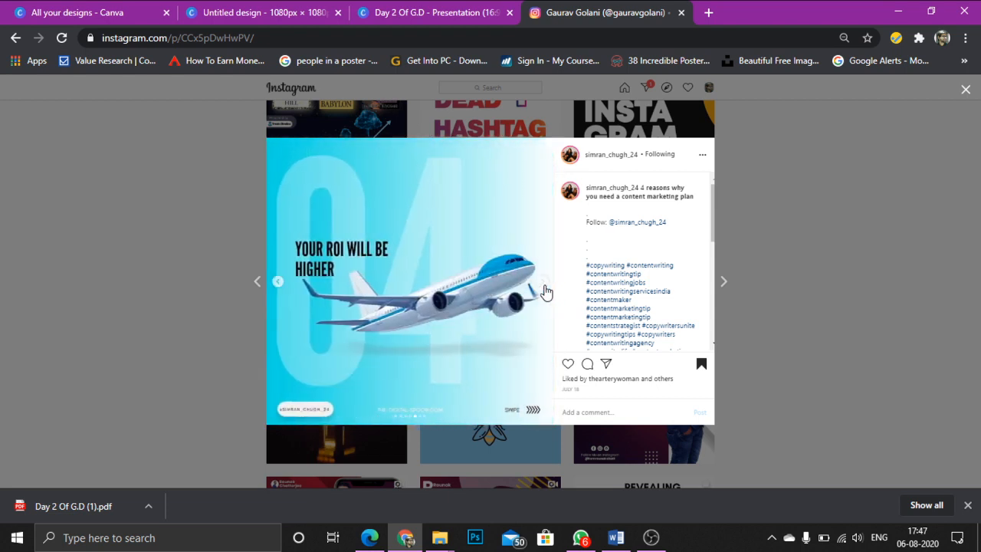
{"action": "left_click", "coordinate": [546, 291]}
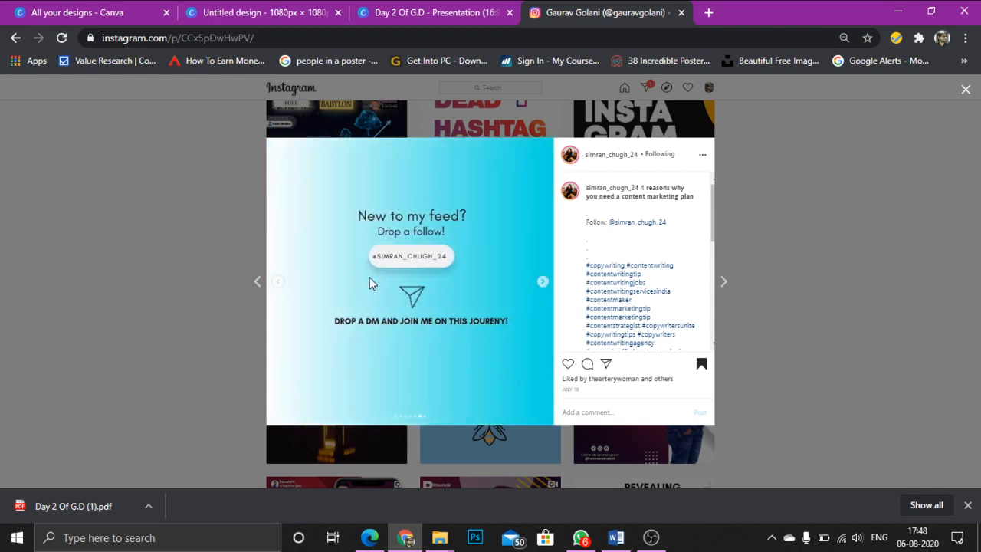
{"action": "left_click", "coordinate": [279, 288]}
{"action": "left_click", "coordinate": [277, 284]}
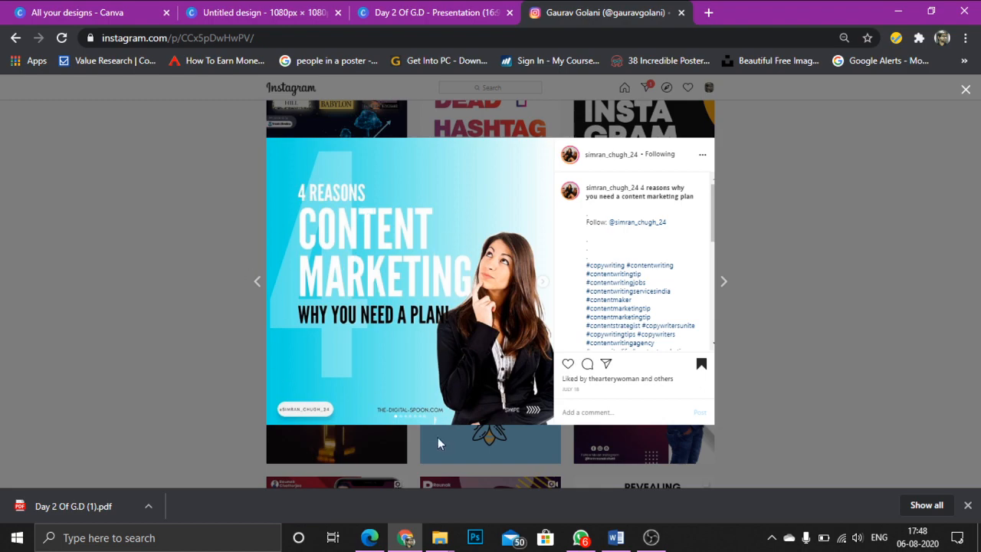
Step: Switch to Day 2 Of G.D.pdf in Edge and review the references and instructions of Assignment-1 and Assignment-2
{"action": "left_click", "coordinate": [370, 538]}
{"action": "scroll", "coordinate": [502, 287], "scroll_direction": "down", "scroll_amount": 10}
{"action": "scroll", "coordinate": [506, 289], "scroll_direction": "down", "scroll_amount": 5}
{"action": "scroll", "coordinate": [517, 280], "scroll_direction": "up", "scroll_amount": 4}
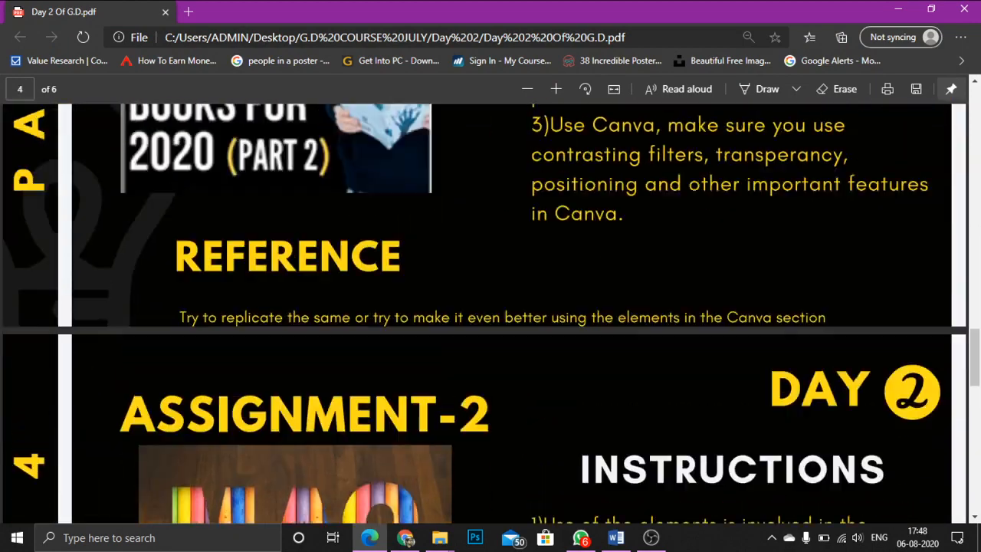
{"action": "scroll", "coordinate": [519, 322], "scroll_direction": "up", "scroll_amount": 2}
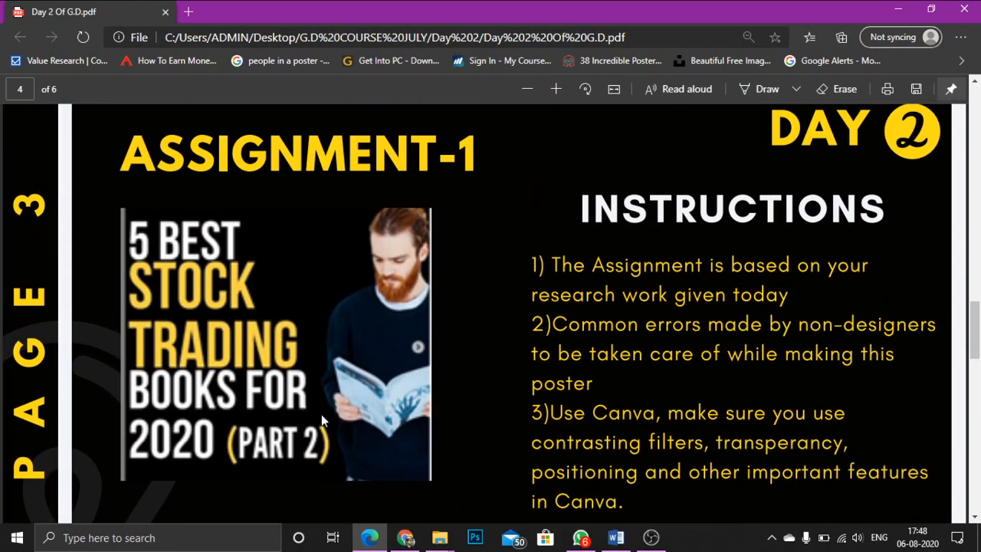
{"action": "scroll", "coordinate": [345, 396], "scroll_direction": "down", "scroll_amount": 7}
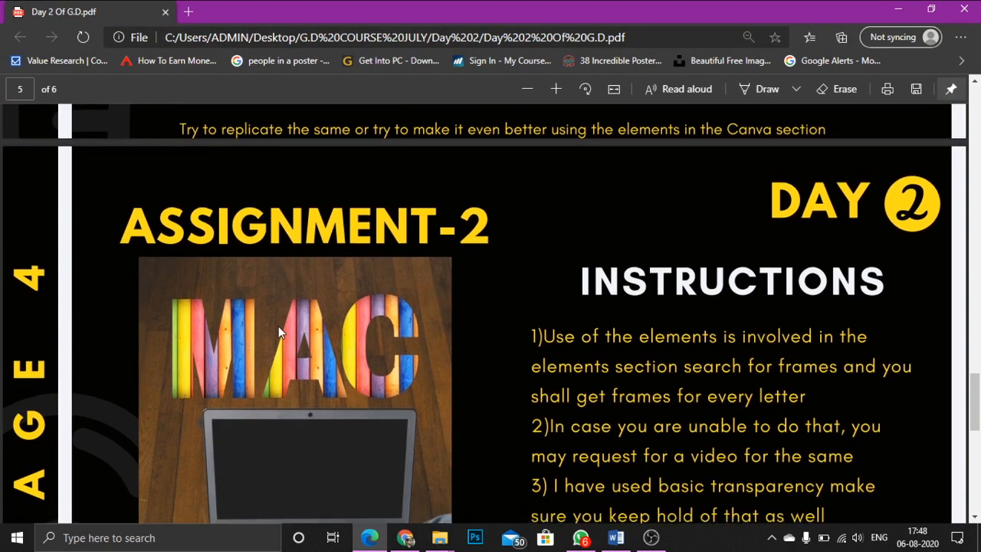
{"action": "scroll", "coordinate": [279, 326], "scroll_direction": "down", "scroll_amount": 4}
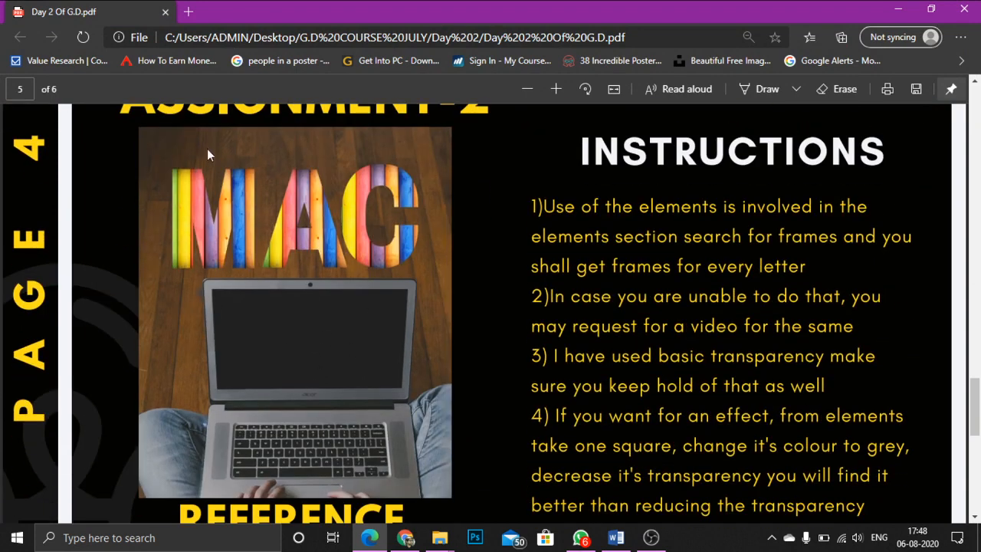
{"action": "scroll", "coordinate": [299, 283], "scroll_direction": "up", "scroll_amount": 2}
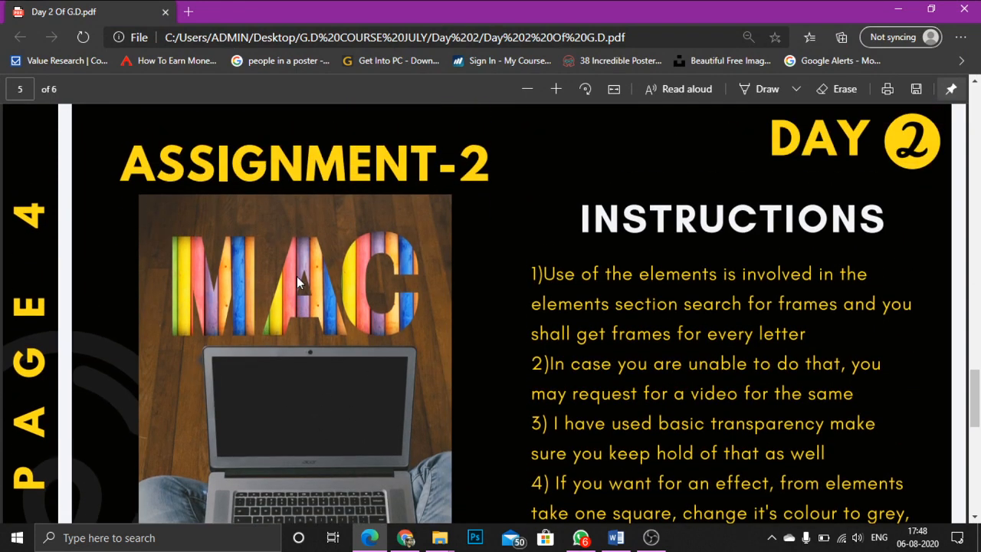
Step: Return to Chrome and look at the blank 1080px × 1080px Canva design and the Day 2 Of G.D presentation
{"action": "left_click", "coordinate": [899, 9]}
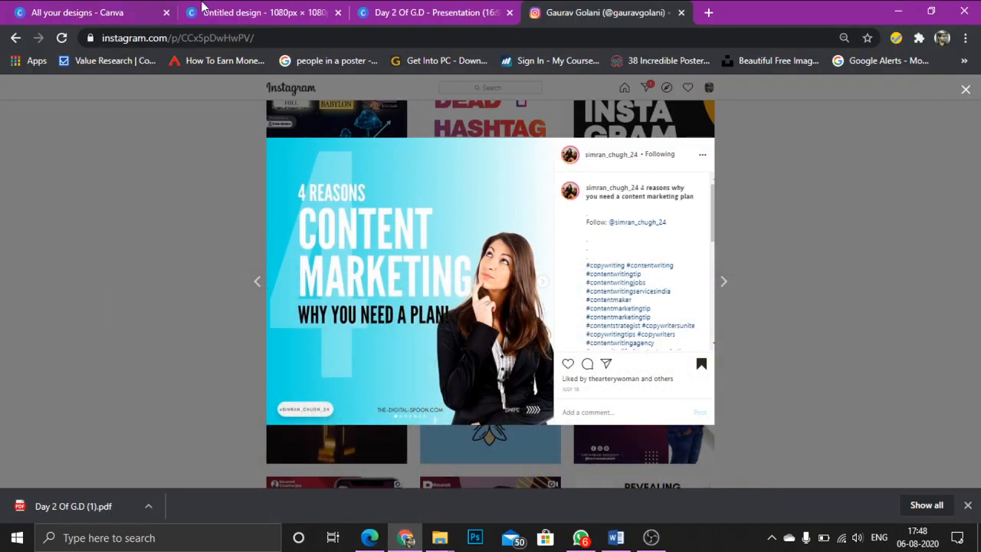
{"action": "left_click", "coordinate": [227, 13]}
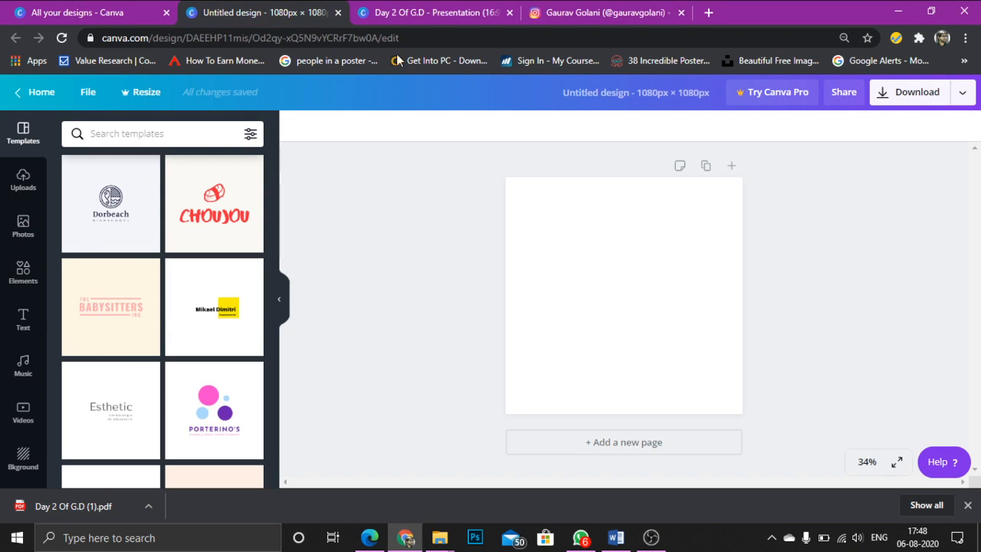
{"action": "left_click", "coordinate": [437, 12]}
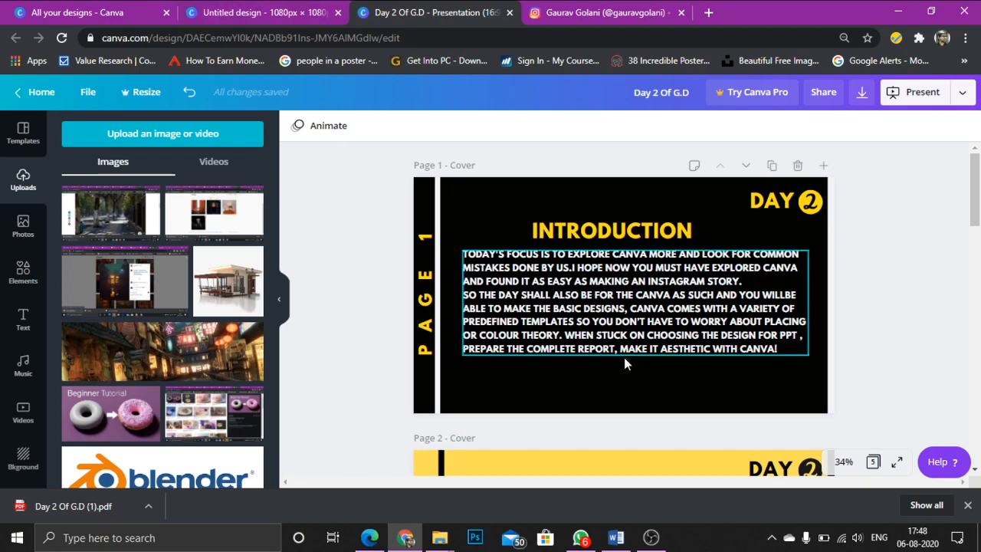
Step: Look at the Assignment-2 page of the Day 2 Of G.D presentation and return to the blank 1080px × 1080px design
{"action": "scroll", "coordinate": [642, 350], "scroll_direction": "down", "scroll_amount": 10}
{"action": "scroll", "coordinate": [644, 350], "scroll_direction": "up", "scroll_amount": 2}
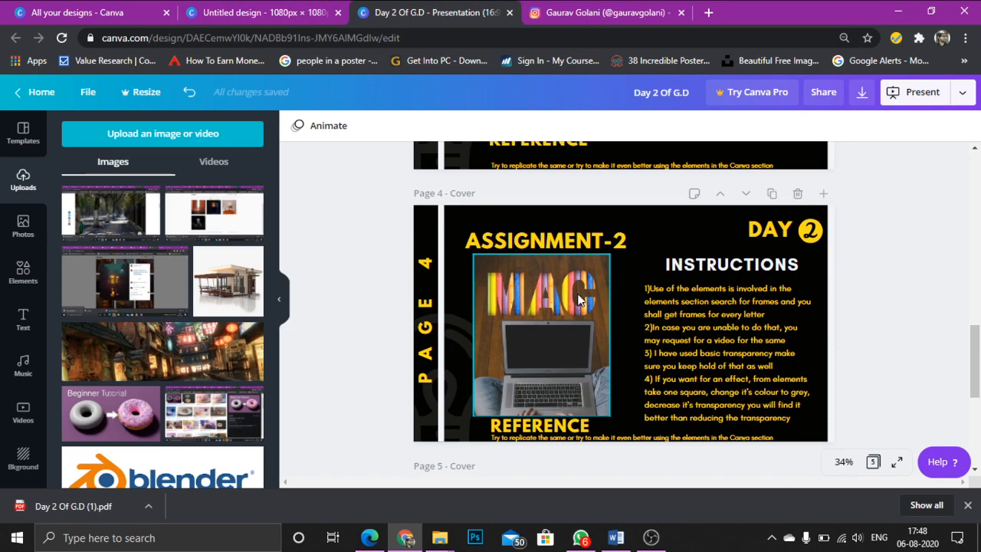
{"action": "left_click", "coordinate": [296, 15]}
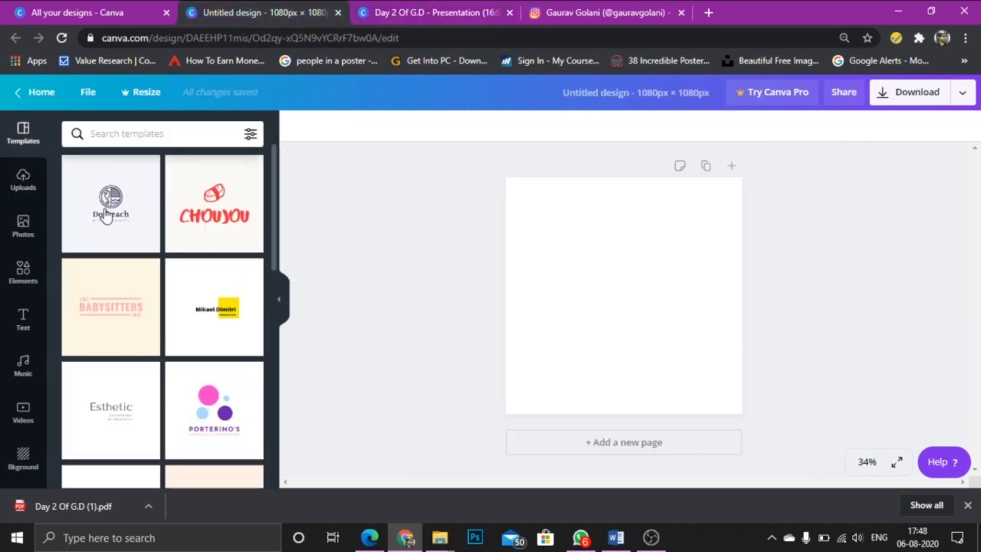
Step: Add the free stock photo of a person using a laptop on a wooden floor to the blank page
{"action": "left_click", "coordinate": [21, 288]}
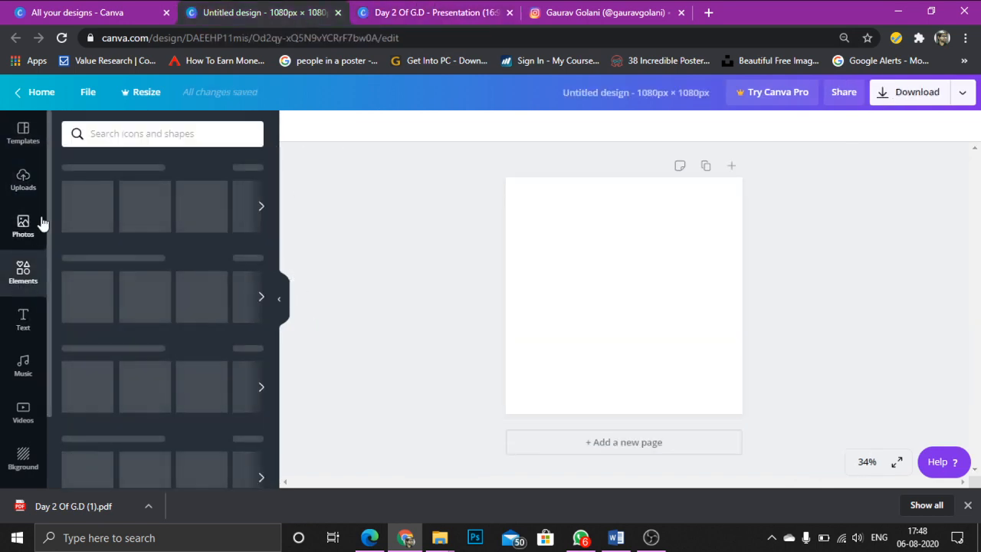
{"action": "left_click", "coordinate": [43, 222]}
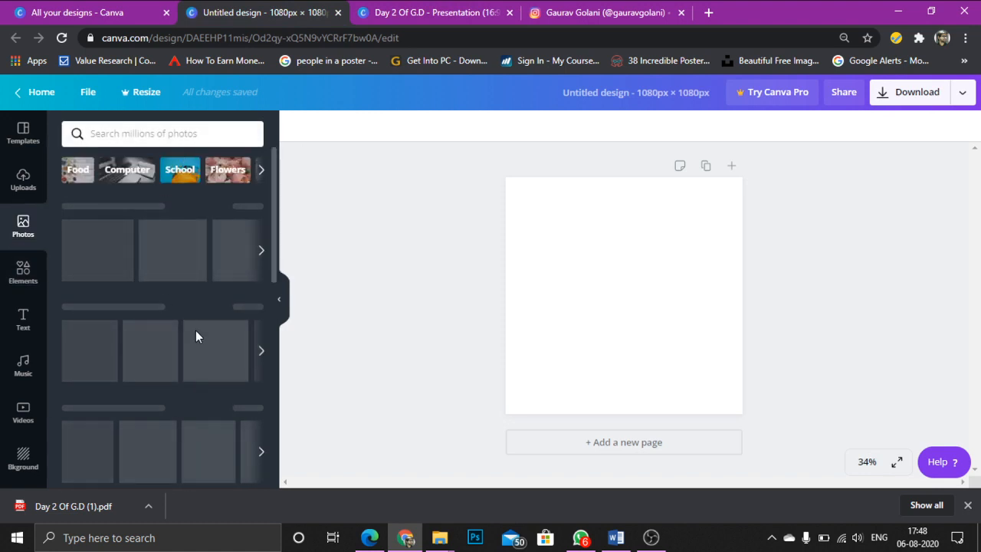
{"action": "scroll", "coordinate": [156, 268], "scroll_direction": "down", "scroll_amount": 5}
{"action": "scroll", "coordinate": [151, 285], "scroll_direction": "down", "scroll_amount": 3}
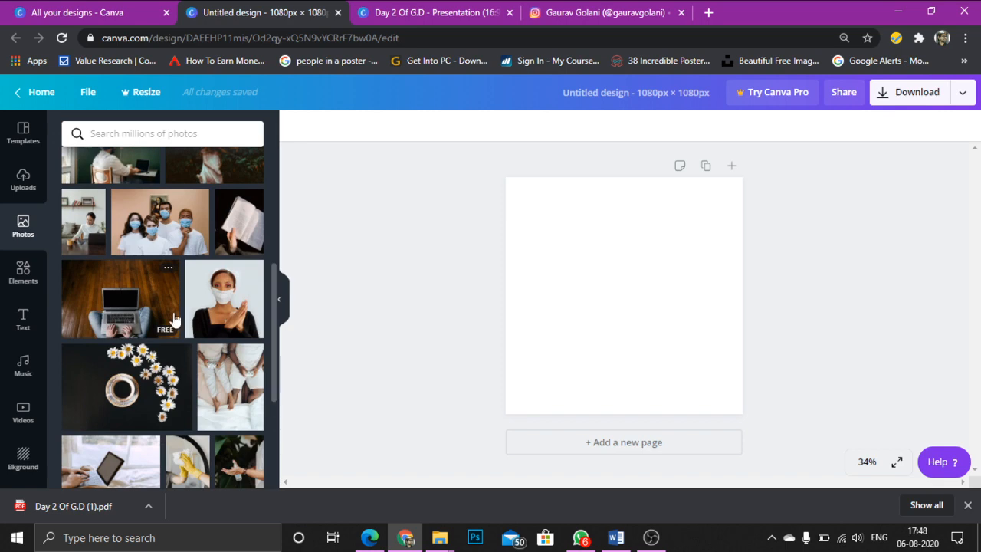
{"action": "left_click", "coordinate": [136, 311]}
Step: Enlarge and position the laptop photo so it fills the whole square page
{"action": "left_click_drag", "start_coordinate": [641, 237], "coordinate": [637, 223]}
{"action": "left_click_drag", "start_coordinate": [628, 300], "coordinate": [618, 418]}
{"action": "left_click_drag", "start_coordinate": [531, 301], "coordinate": [493, 301]}
{"action": "left_click_drag", "start_coordinate": [724, 300], "coordinate": [694, 300]}
{"action": "left_click", "coordinate": [801, 292]}
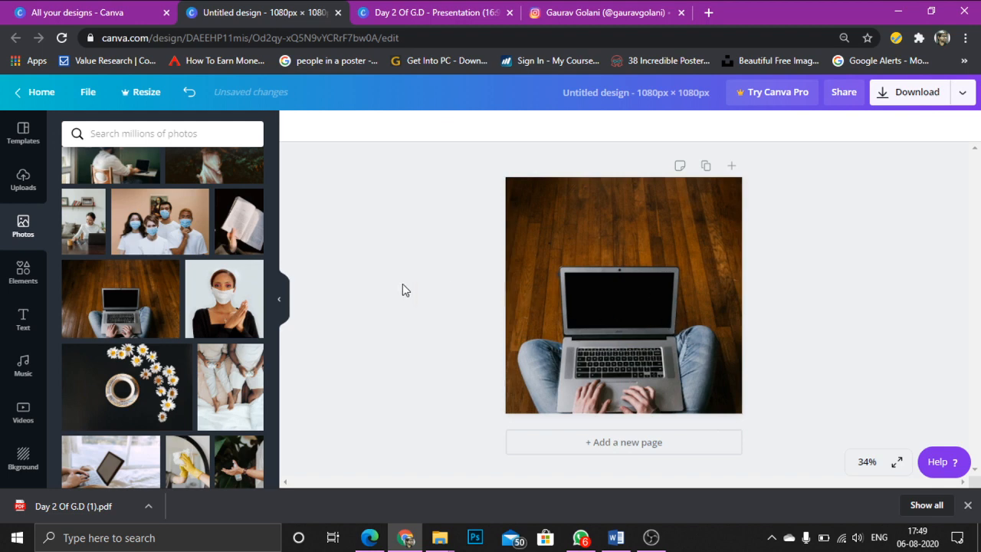
Step: Open the full Frames collection in the elements library
{"action": "scroll", "coordinate": [73, 287], "scroll_direction": "up", "scroll_amount": 1}
{"action": "left_click", "coordinate": [22, 275]}
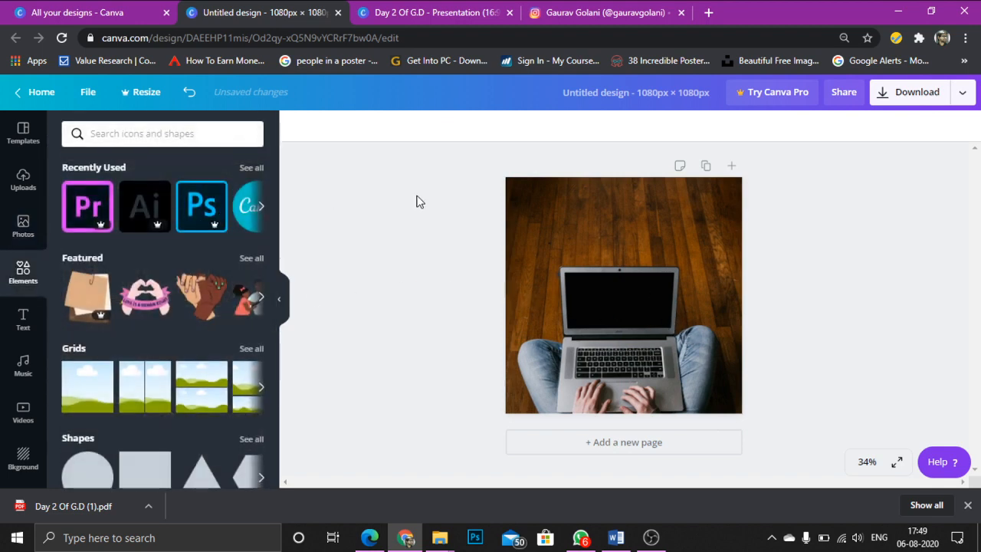
{"action": "scroll", "coordinate": [102, 379], "scroll_direction": "down", "scroll_amount": 1}
{"action": "scroll", "coordinate": [102, 378], "scroll_direction": "down", "scroll_amount": 3}
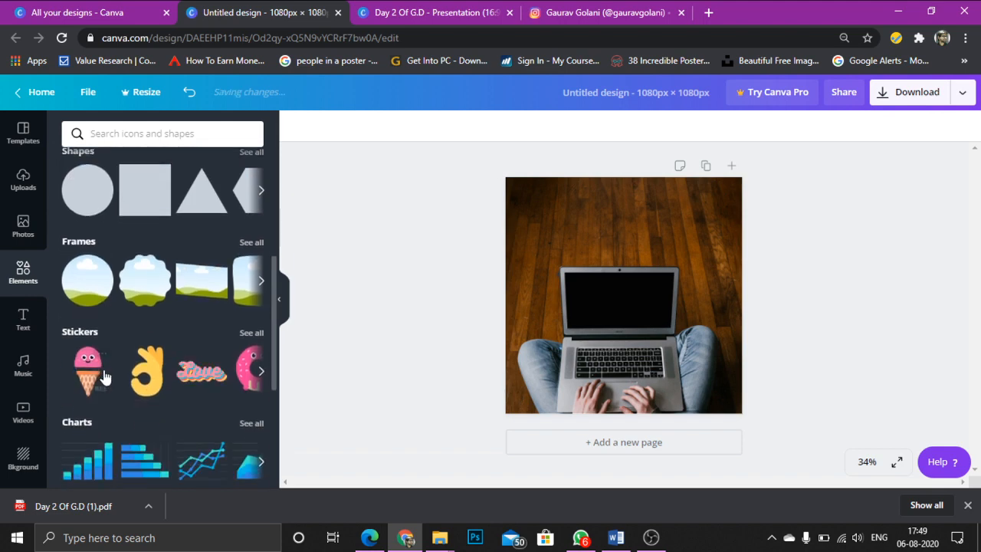
{"action": "left_click", "coordinate": [261, 248]}
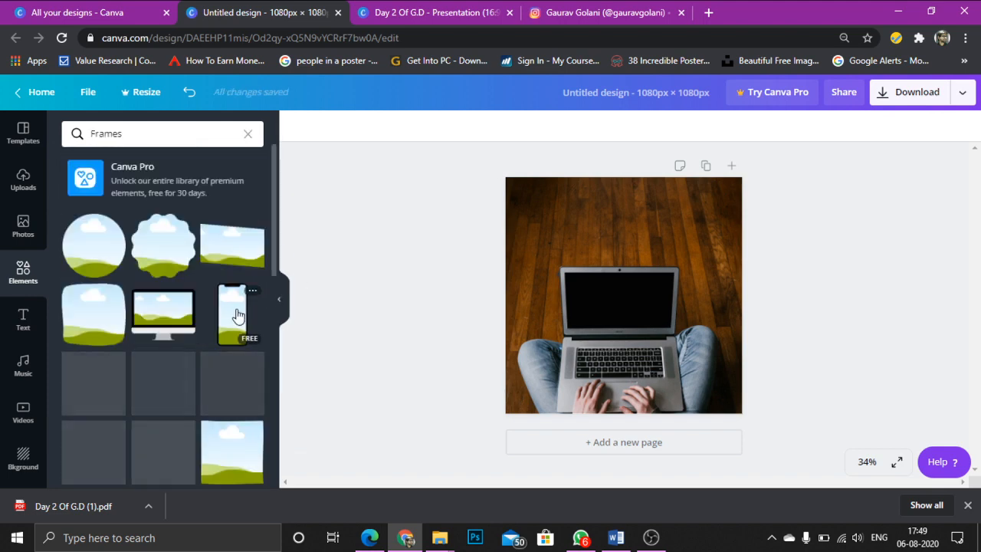
Step: Try the desktop monitor frame and the smartphone frame over the photo, deleting each one
{"action": "left_click", "coordinate": [190, 326]}
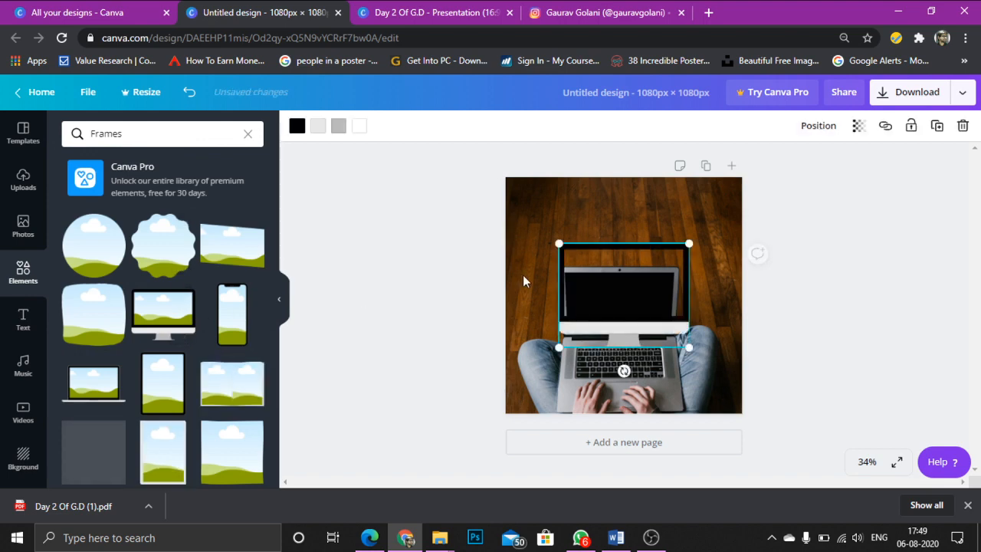
{"action": "left_click_drag", "start_coordinate": [605, 297], "coordinate": [571, 242]}
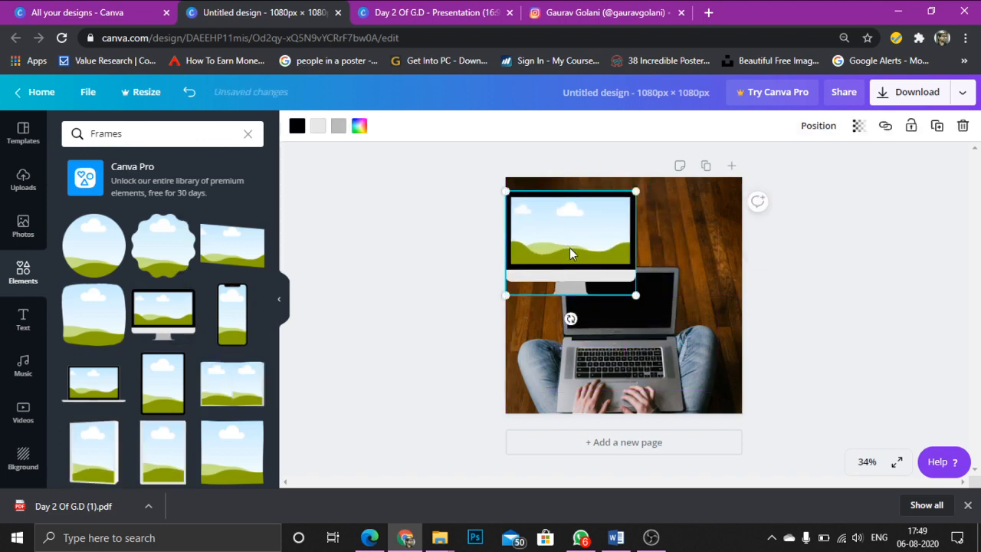
{"action": "key", "text": "Delete"}
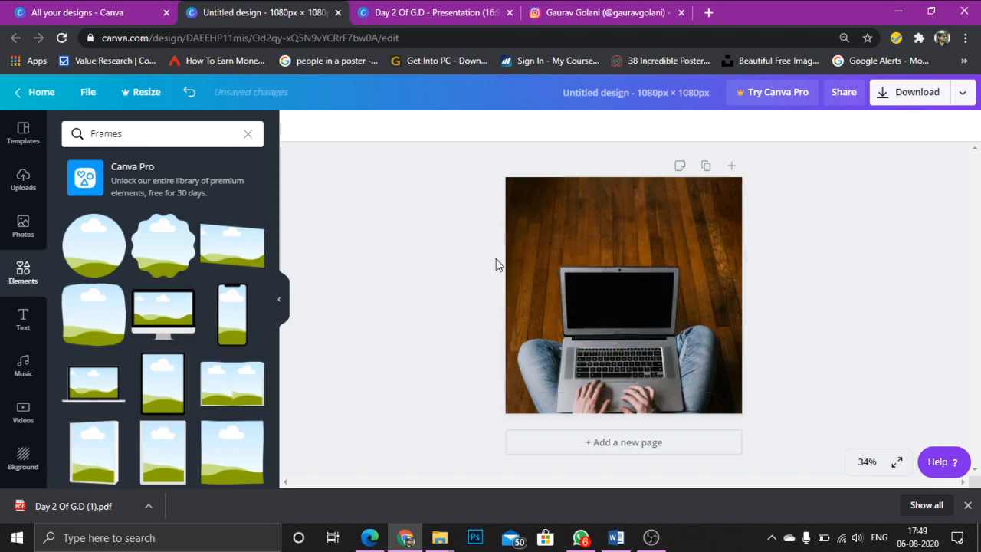
{"action": "left_click", "coordinate": [229, 320]}
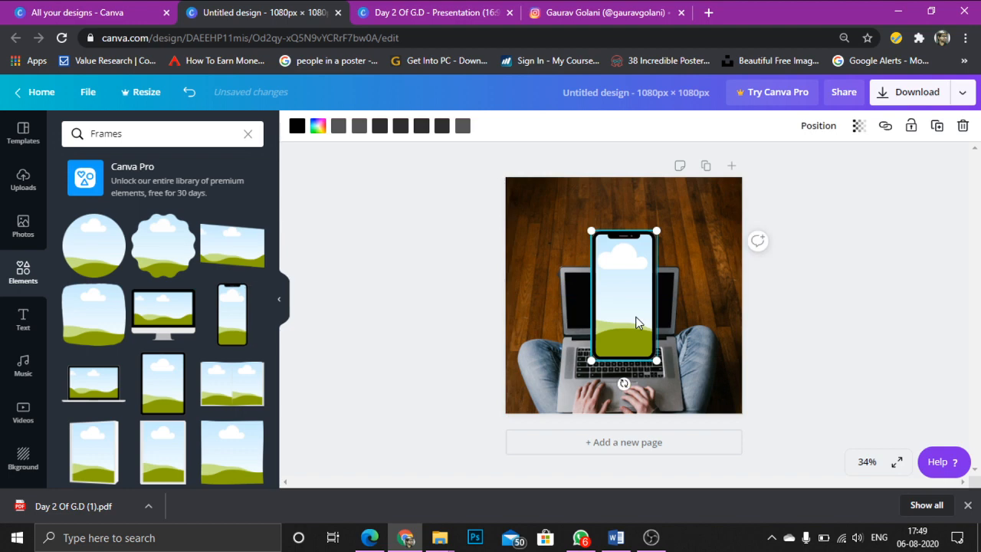
{"action": "key", "text": "Delete"}
Step: Browse the Frames collection, examining the letter and number frames
{"action": "scroll", "coordinate": [208, 394], "scroll_direction": "down", "scroll_amount": 5}
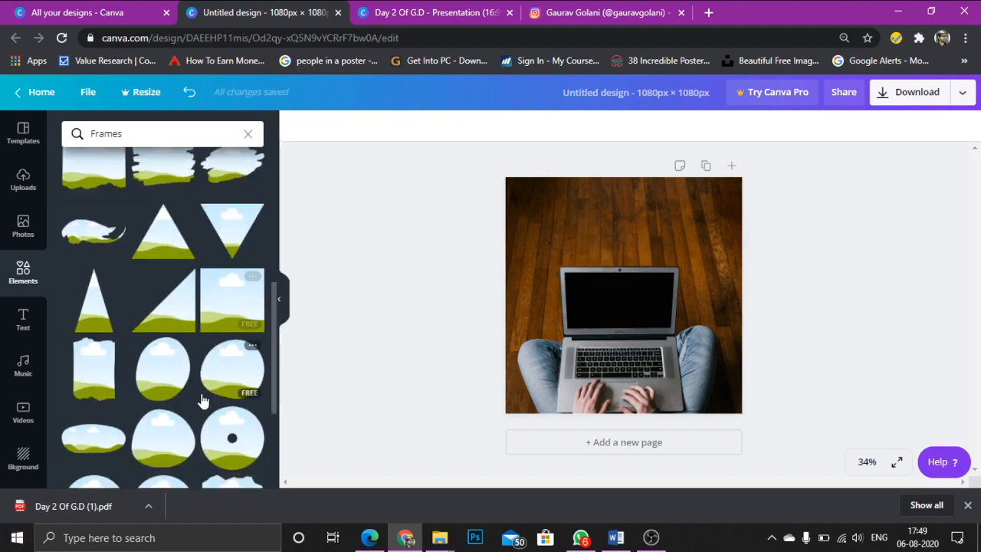
{"action": "scroll", "coordinate": [211, 394], "scroll_direction": "down", "scroll_amount": 10}
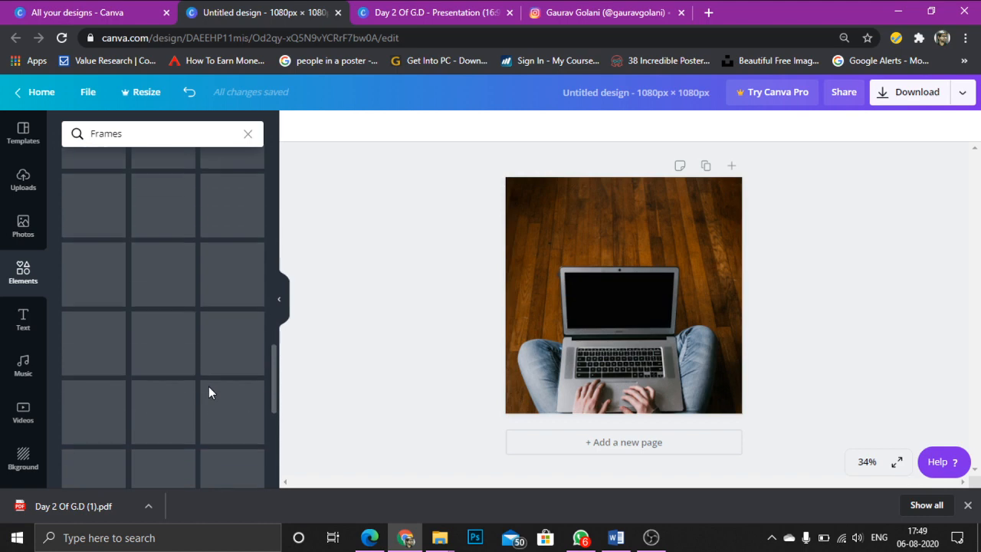
{"action": "scroll", "coordinate": [209, 385], "scroll_direction": "up", "scroll_amount": 5}
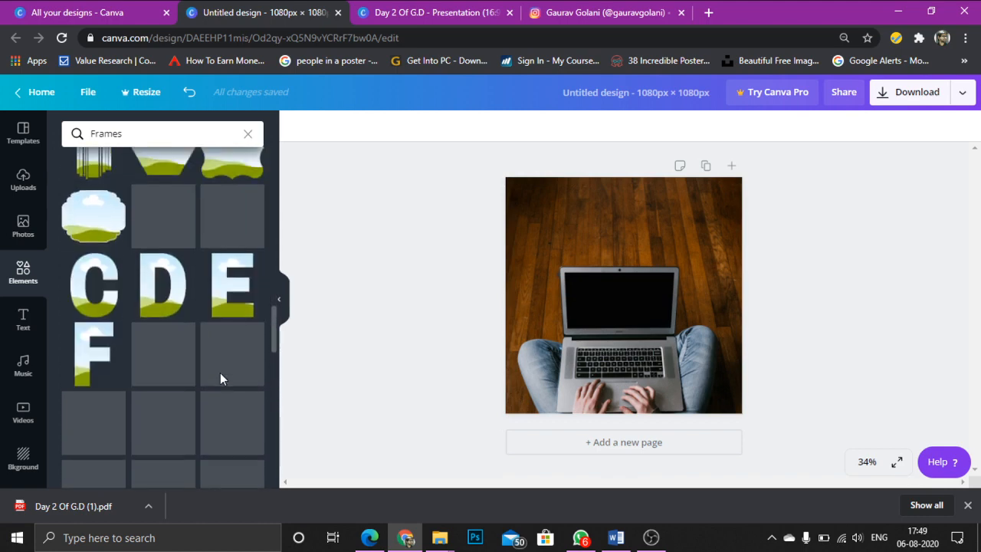
{"action": "scroll", "coordinate": [221, 380], "scroll_direction": "up", "scroll_amount": 3}
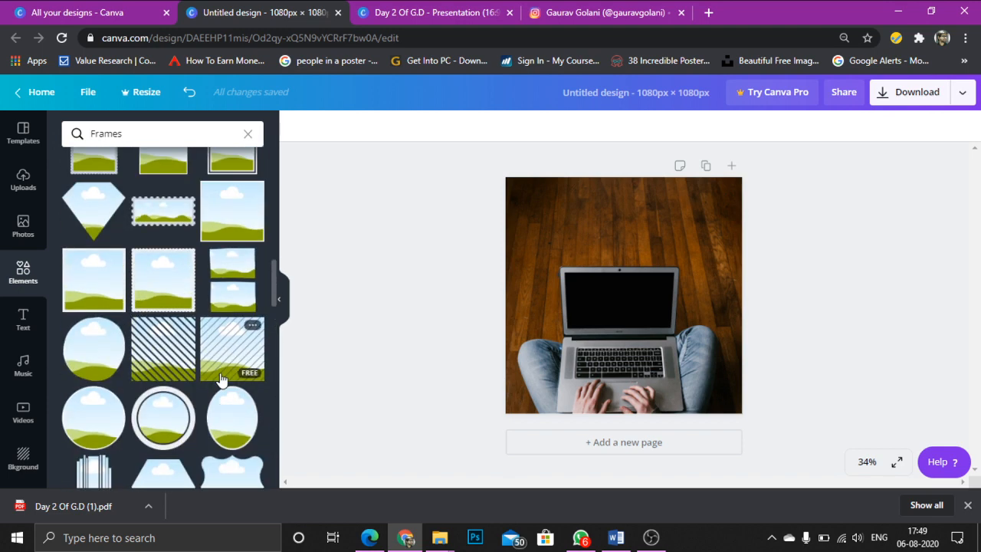
{"action": "scroll", "coordinate": [221, 379], "scroll_direction": "down", "scroll_amount": 1}
{"action": "scroll", "coordinate": [221, 379], "scroll_direction": "down", "scroll_amount": 5}
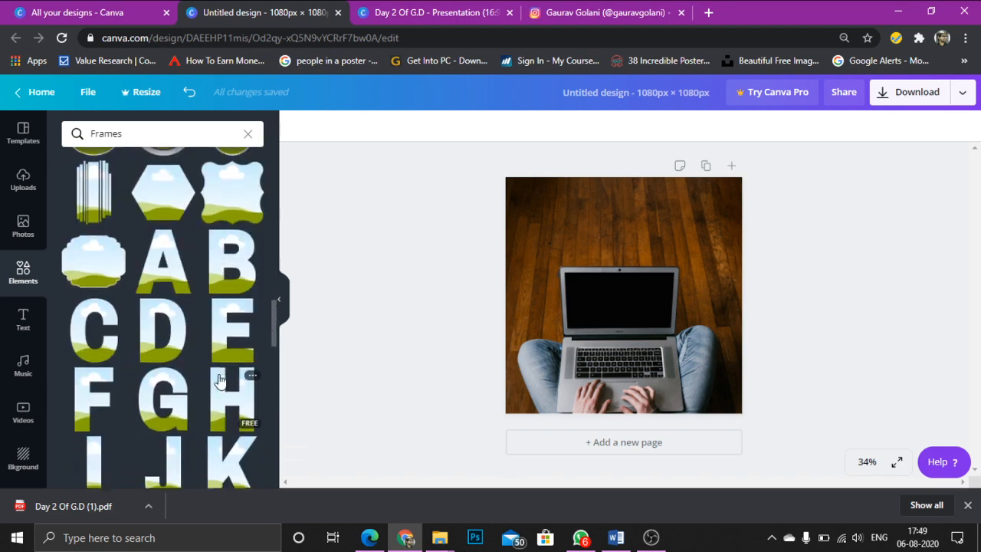
{"action": "scroll", "coordinate": [216, 383], "scroll_direction": "down", "scroll_amount": 10}
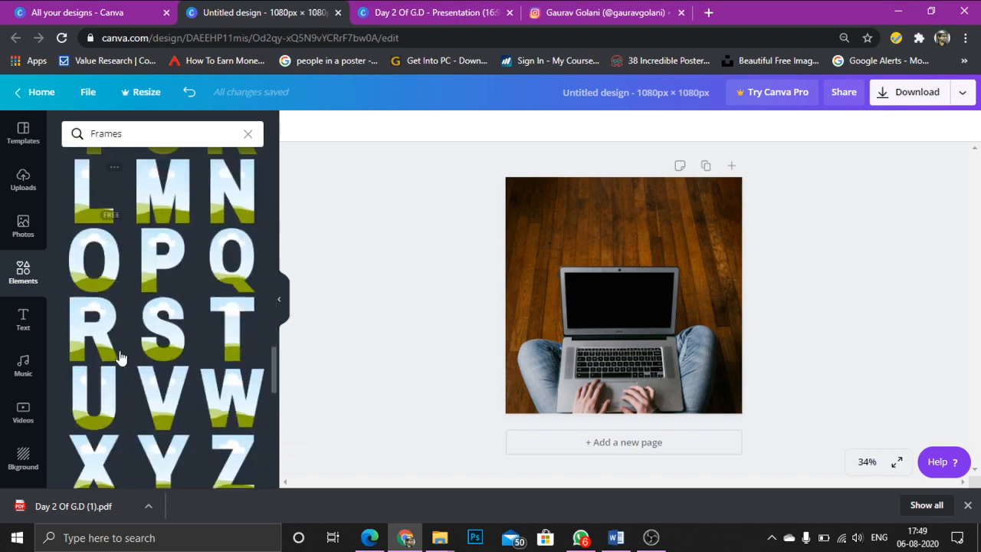
{"action": "scroll", "coordinate": [145, 349], "scroll_direction": "up", "scroll_amount": 7}
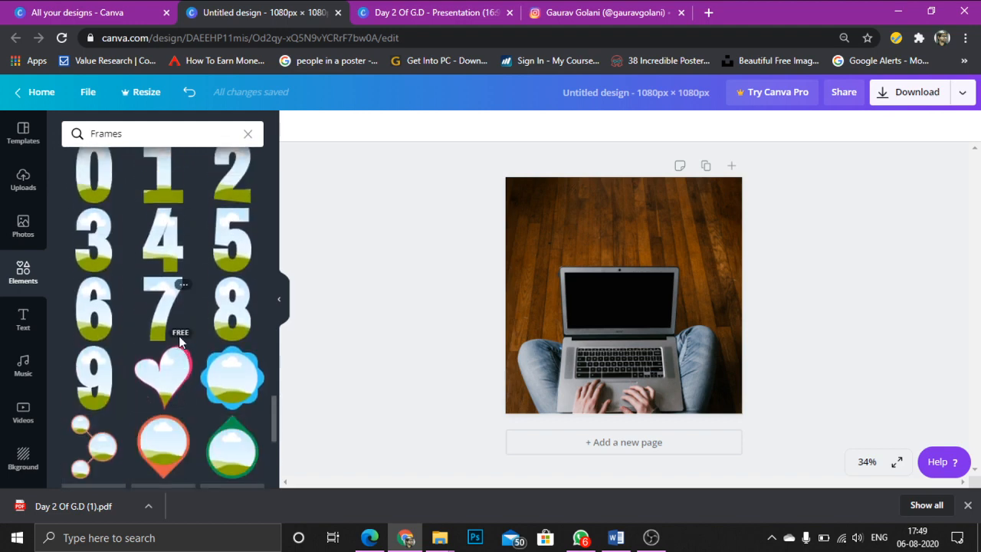
{"action": "scroll", "coordinate": [181, 343], "scroll_direction": "up", "scroll_amount": 1}
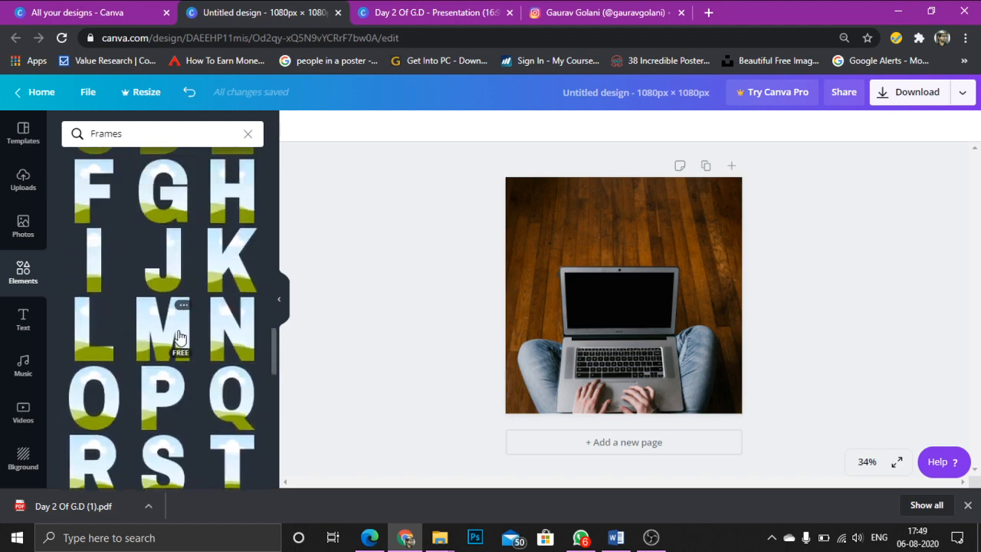
Step: Add the letter M frame, shrink it and place it above the laptop's upper left corner
{"action": "left_click", "coordinate": [178, 338]}
{"action": "left_click_drag", "start_coordinate": [567, 229], "coordinate": [544, 187]}
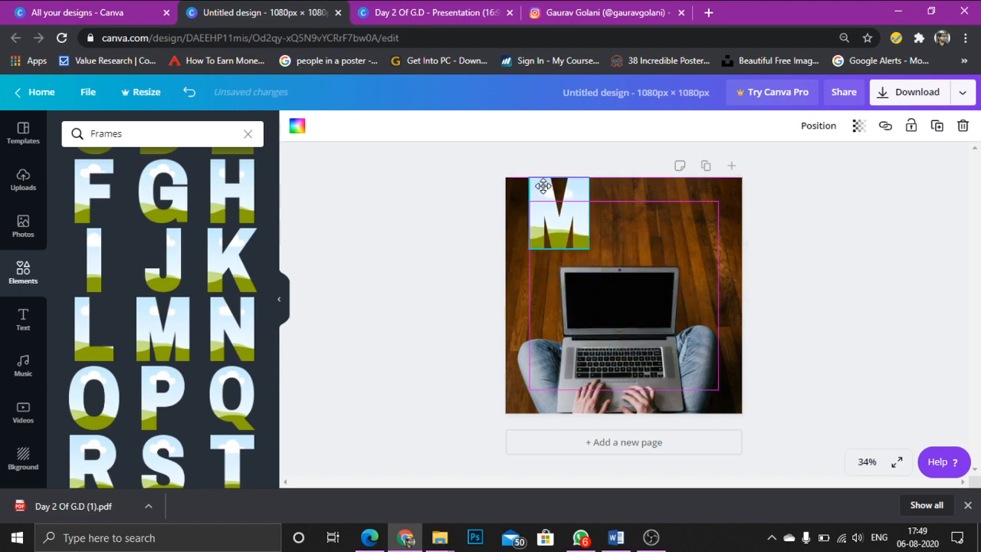
{"action": "left_click", "coordinate": [629, 301]}
{"action": "left_click", "coordinate": [564, 243]}
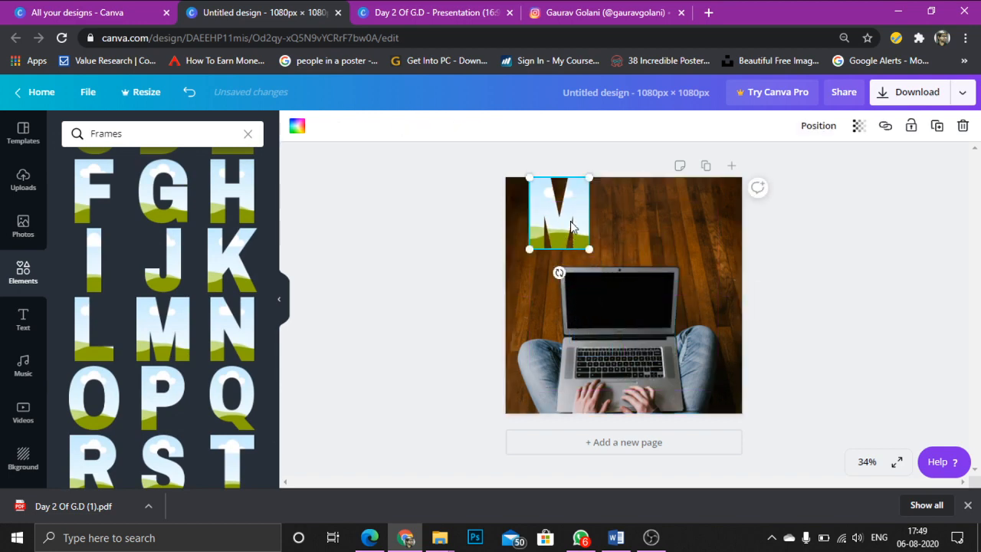
{"action": "mouse_move", "coordinate": [578, 193]}
{"action": "left_mouse_down"}
{"action": "mouse_move", "coordinate": [567, 202]}
{"action": "mouse_move", "coordinate": [581, 187]}
{"action": "left_mouse_up"}
{"action": "left_click_drag", "start_coordinate": [561, 232], "coordinate": [573, 232]}
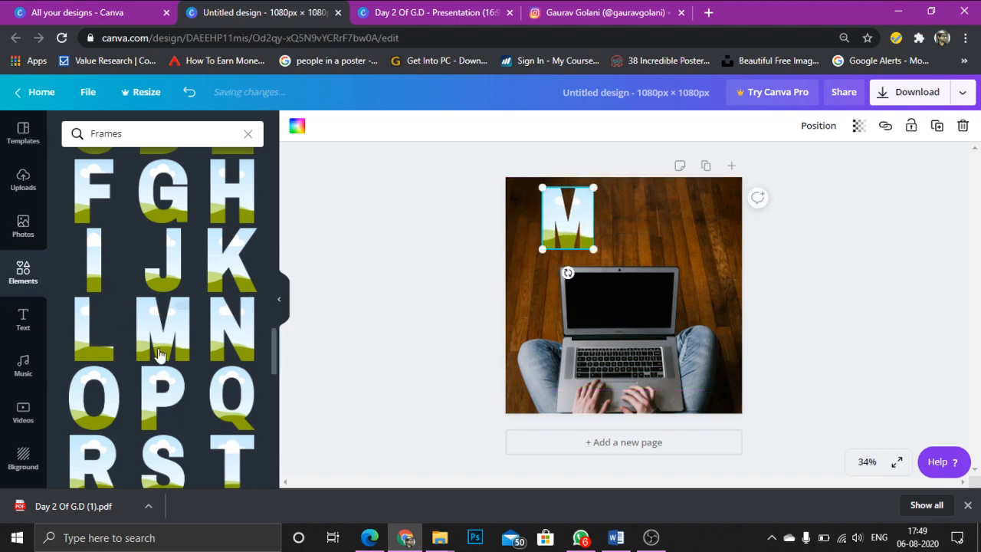
Step: Add the letter A frame, scale it to the M's height and place it directly right of the M
{"action": "scroll", "coordinate": [160, 350], "scroll_direction": "up", "scroll_amount": 3}
{"action": "left_click", "coordinate": [175, 286]}
{"action": "left_click_drag", "start_coordinate": [611, 245], "coordinate": [619, 267]}
{"action": "left_click_drag", "start_coordinate": [670, 296], "coordinate": [649, 216]}
{"action": "left_click_drag", "start_coordinate": [601, 190], "coordinate": [601, 191]}
Step: Add the letter C frame, scale it to match the other letters and align it right of the A to spell MAC
{"action": "left_click", "coordinate": [111, 351]}
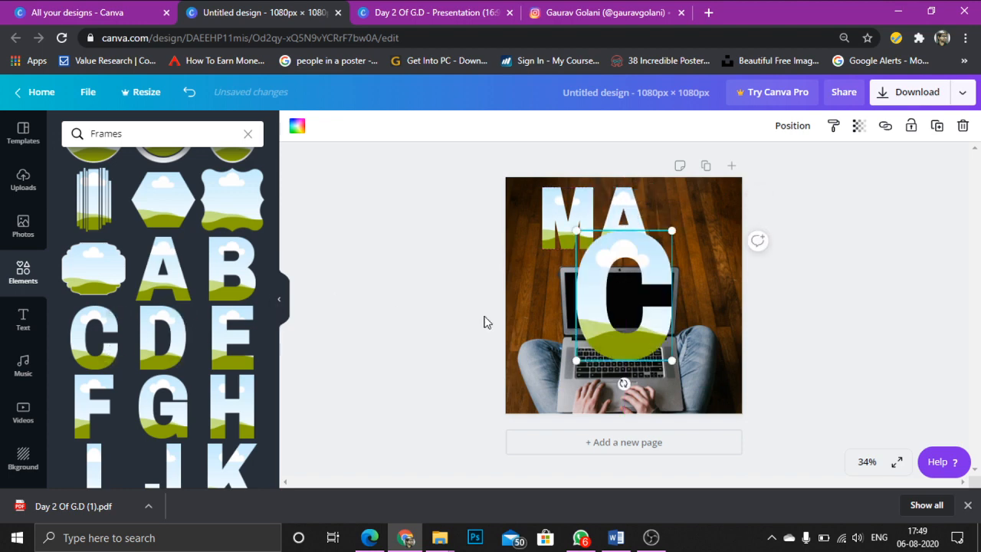
{"action": "left_click_drag", "start_coordinate": [638, 258], "coordinate": [683, 209]}
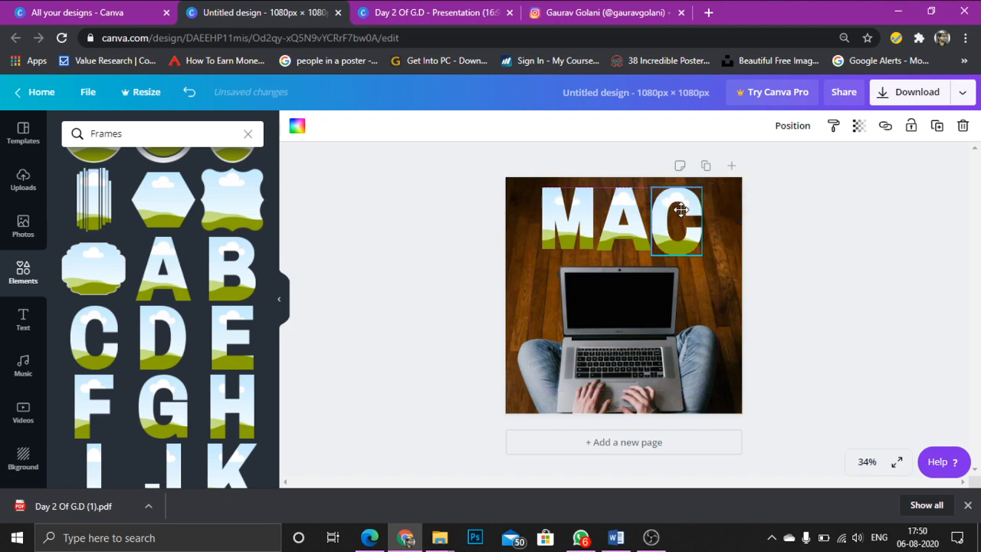
{"action": "mouse_move", "coordinate": [690, 253]}
{"action": "left_mouse_down"}
{"action": "mouse_move", "coordinate": [686, 231]}
{"action": "mouse_move", "coordinate": [704, 258]}
{"action": "left_mouse_up"}
{"action": "left_click", "coordinate": [766, 257]}
{"action": "left_click", "coordinate": [683, 238]}
{"action": "left_click", "coordinate": [820, 267]}
{"action": "left_click", "coordinate": [699, 233]}
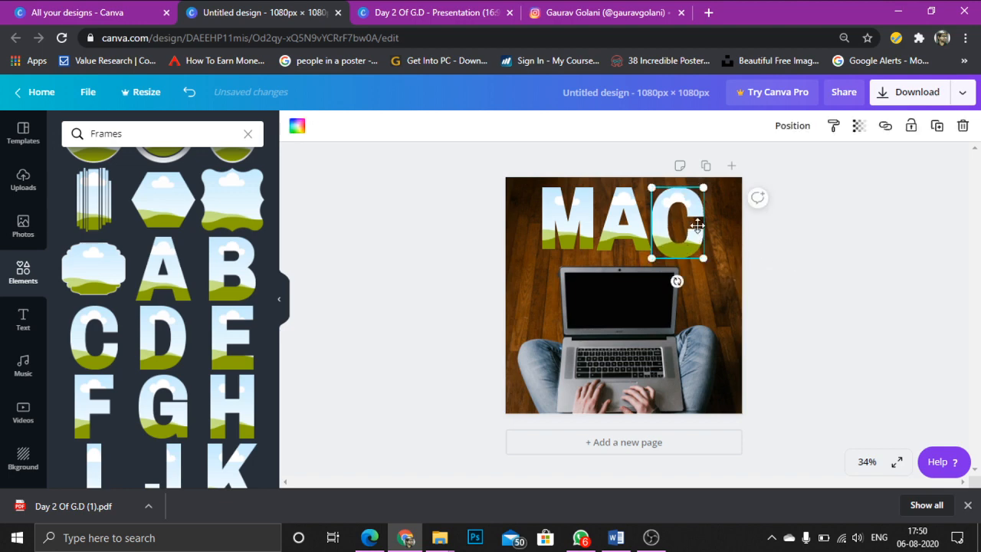
{"action": "left_click", "coordinate": [782, 243]}
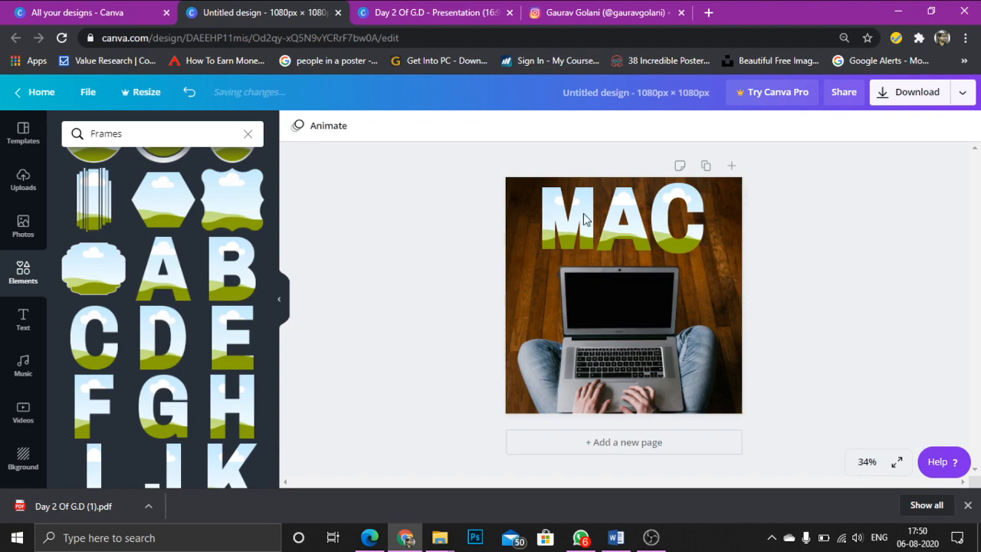
Step: Check the Assignment-2 reference in Day 2 Of G.D.pdf in Edge, then return to Chrome and open Canva's photo library
{"action": "left_click", "coordinate": [369, 538]}
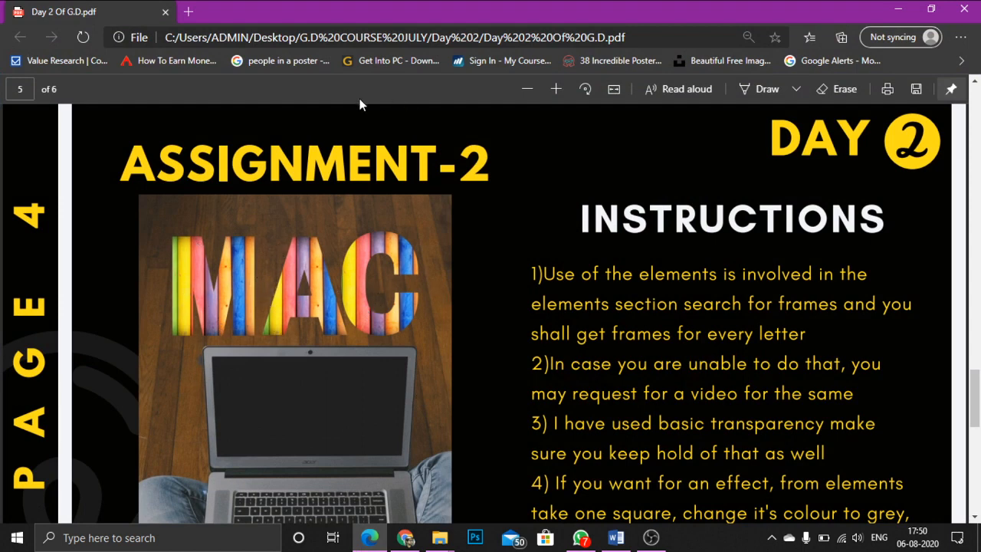
{"action": "left_click", "coordinate": [406, 537]}
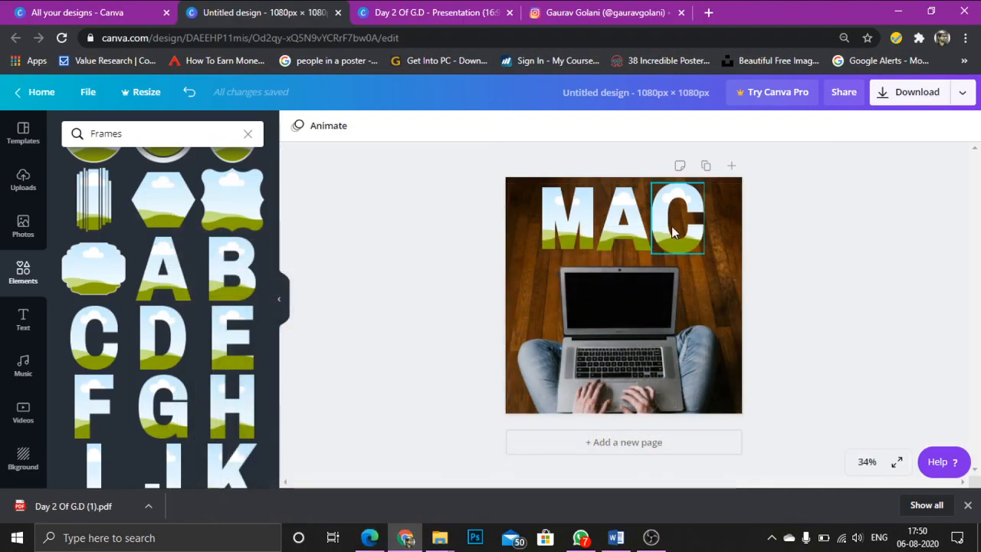
{"action": "left_click", "coordinate": [23, 226]}
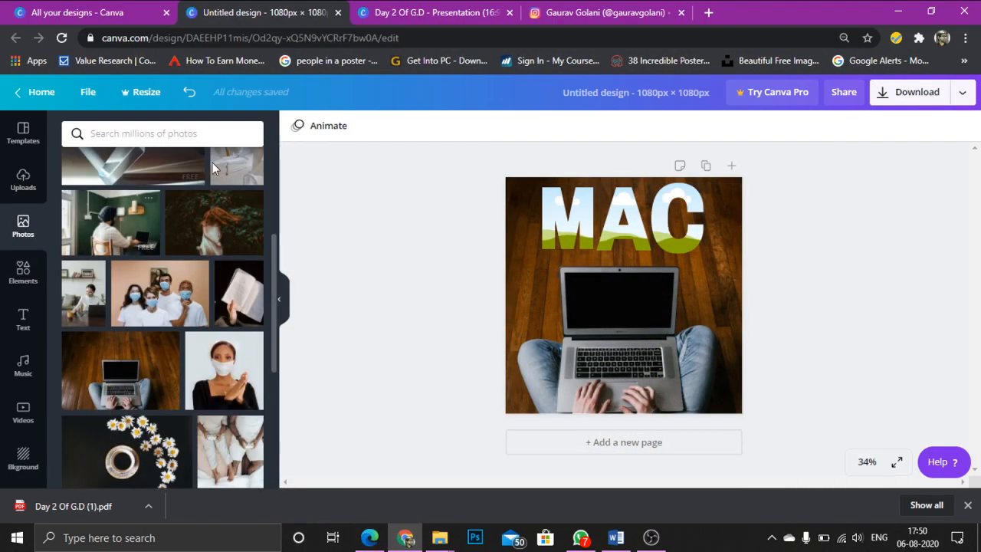
Step: Group the M, A and C frames and scale the group down slightly
{"action": "left_click", "coordinate": [567, 228]}
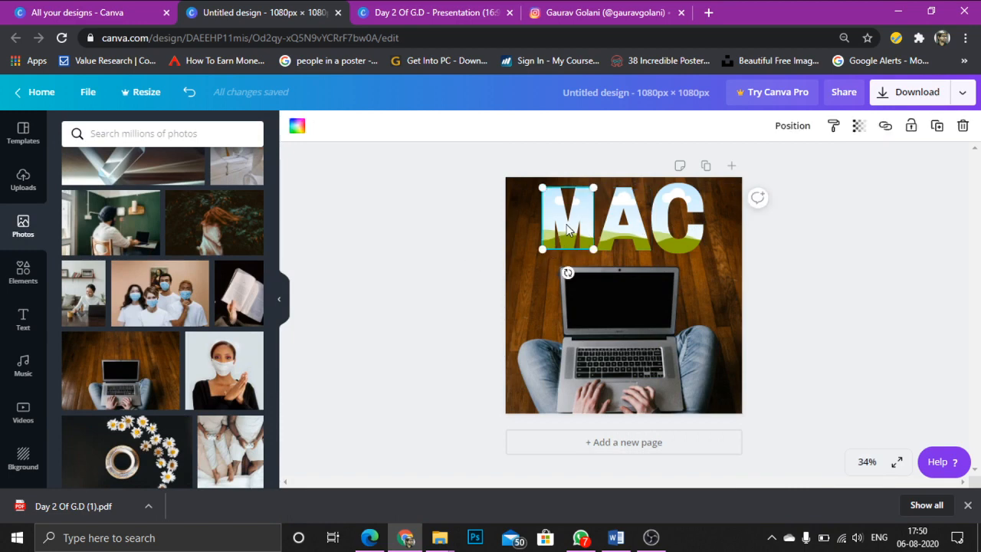
{"action": "left_click", "coordinate": [637, 239], "text": "shift"}
{"action": "left_click", "coordinate": [690, 231], "text": "shift"}
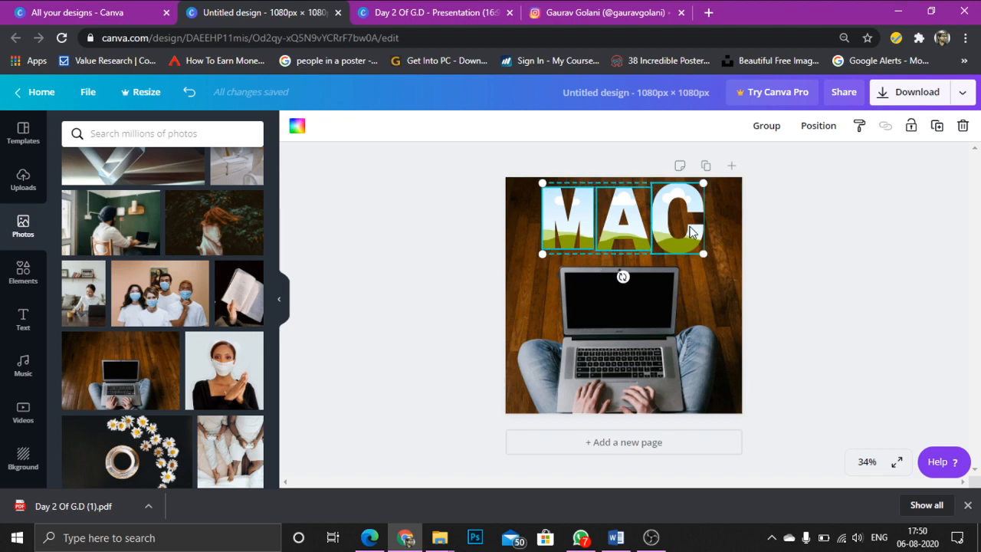
{"action": "left_click", "coordinate": [767, 126]}
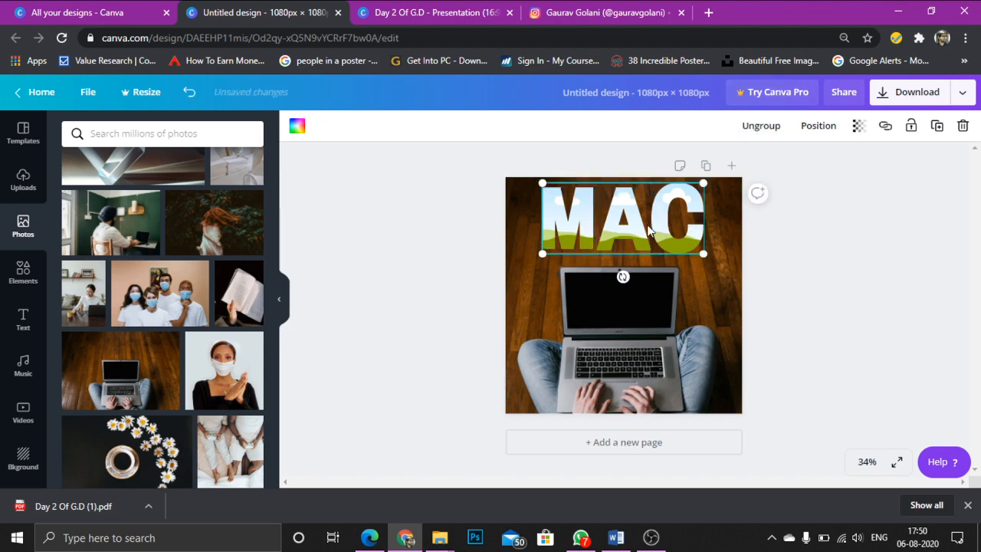
{"action": "mouse_move", "coordinate": [718, 264]}
{"action": "left_mouse_down"}
{"action": "mouse_move", "coordinate": [751, 292]}
{"action": "mouse_move", "coordinate": [646, 252]}
{"action": "mouse_move", "coordinate": [725, 278]}
{"action": "mouse_move", "coordinate": [686, 266]}
{"action": "mouse_move", "coordinate": [701, 274]}
{"action": "left_mouse_up"}
{"action": "left_click", "coordinate": [805, 269]}
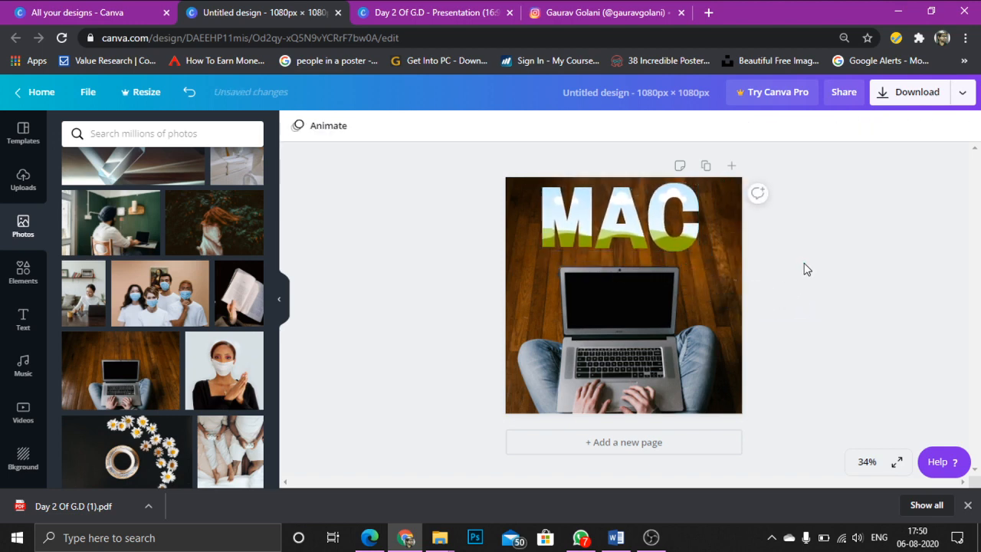
{"action": "left_click", "coordinate": [663, 230]}
{"action": "left_click", "coordinate": [647, 539]}
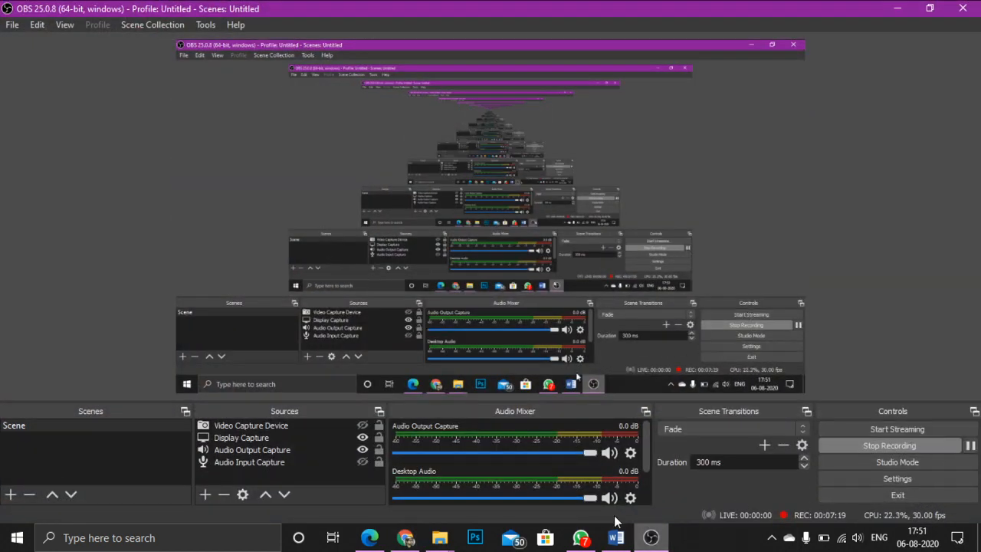
{"action": "left_click", "coordinate": [406, 540]}
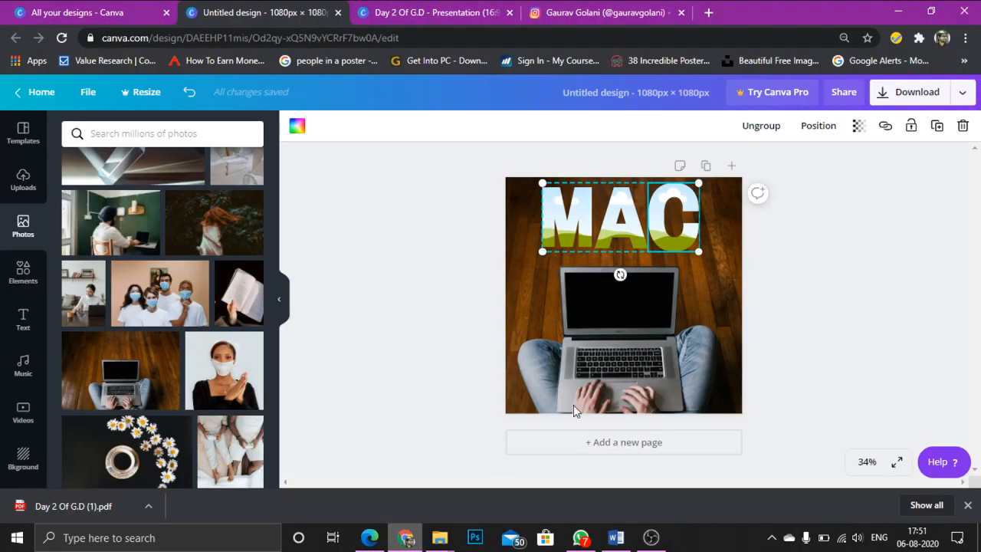
{"action": "left_click", "coordinate": [757, 288]}
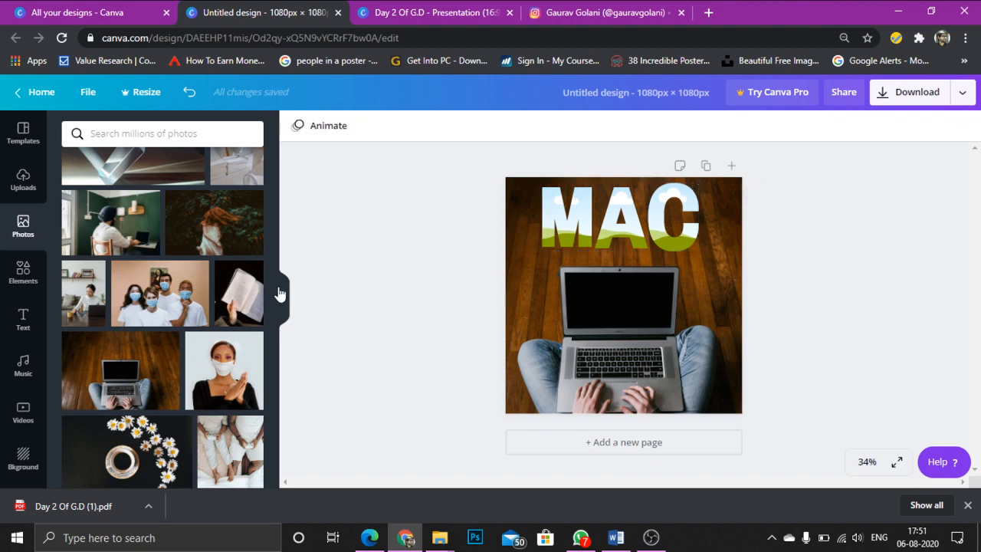
Step: Search the photo library for rainbow
{"action": "scroll", "coordinate": [160, 312], "scroll_direction": "up", "scroll_amount": 3}
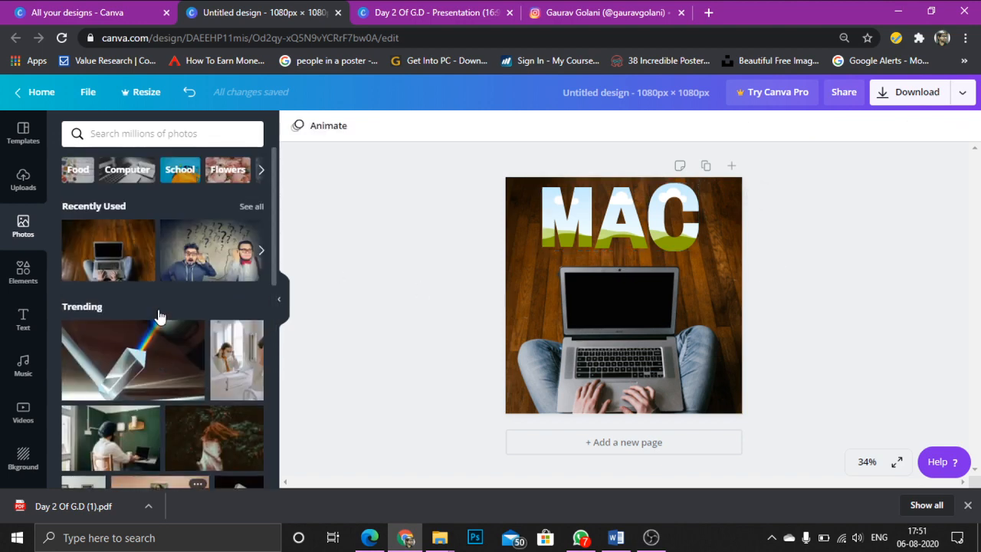
{"action": "left_click", "coordinate": [211, 136]}
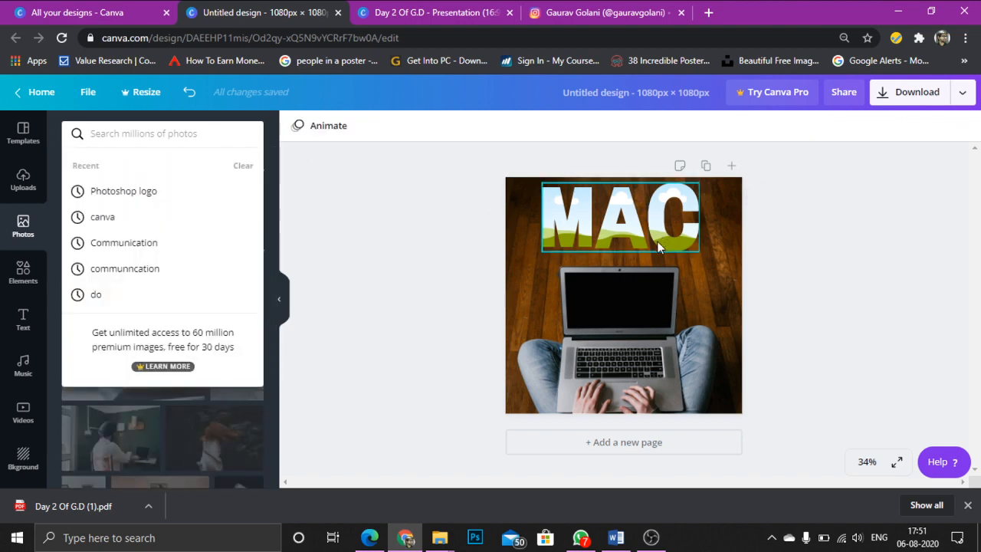
{"action": "type", "text": "rai"}
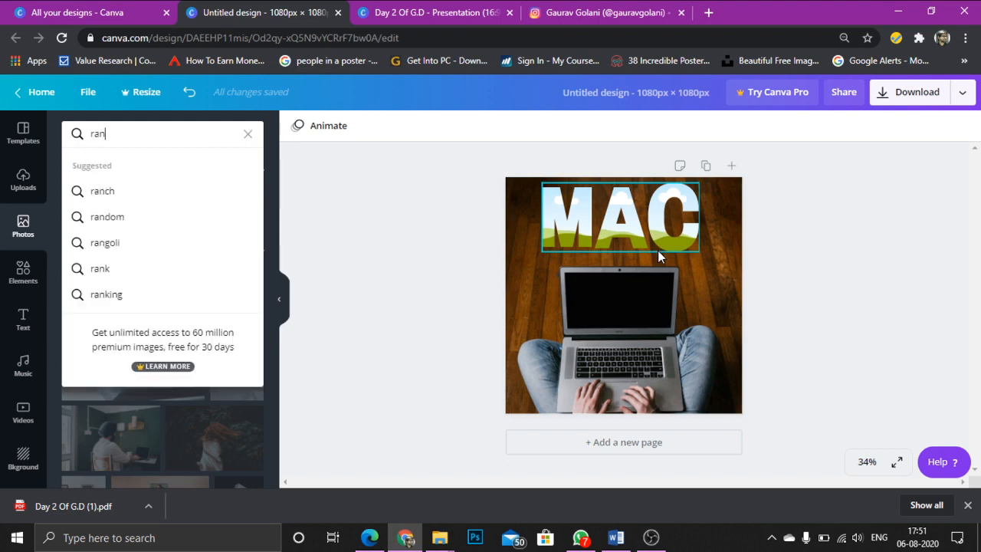
{"action": "type", "text": "nbow"}
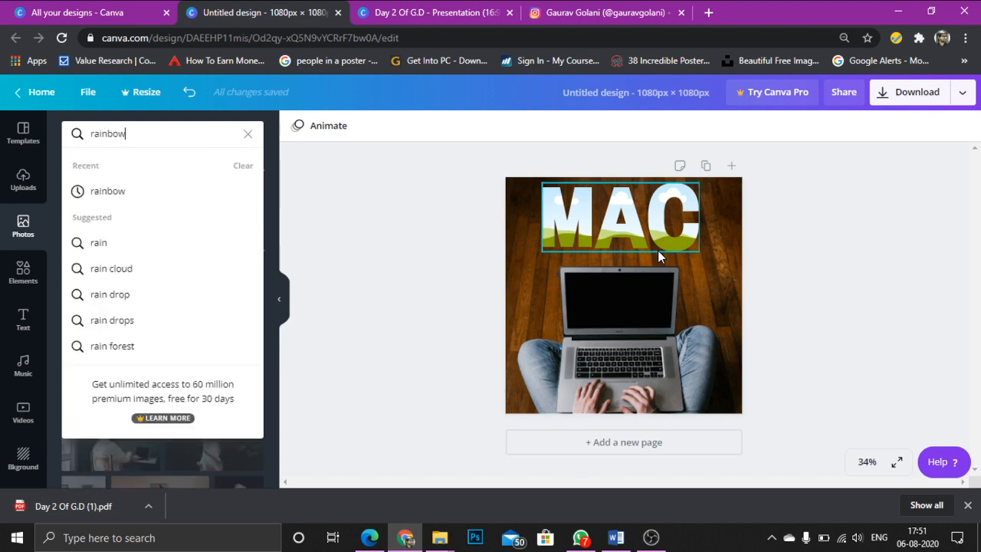
{"action": "key", "text": "Return"}
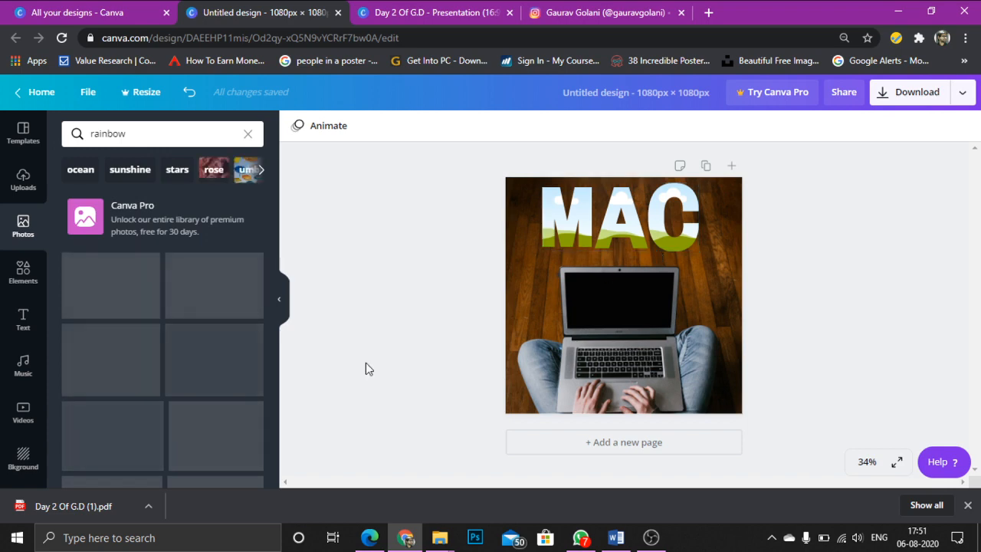
Step: Add the vertical rainbow paint-stripe photo once per letter and fill the M, A and C frames with it
{"action": "scroll", "coordinate": [198, 336], "scroll_direction": "down", "scroll_amount": 2}
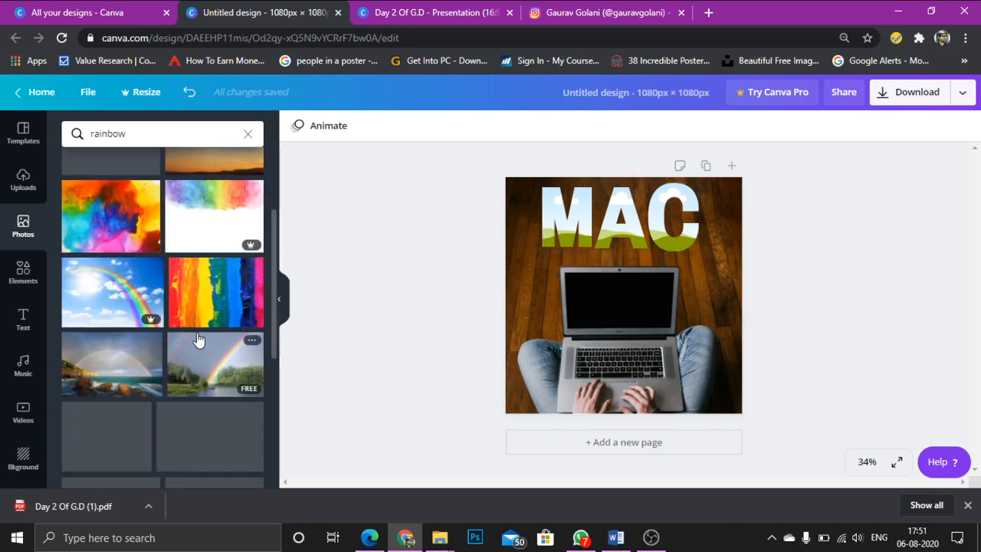
{"action": "left_click", "coordinate": [242, 299]}
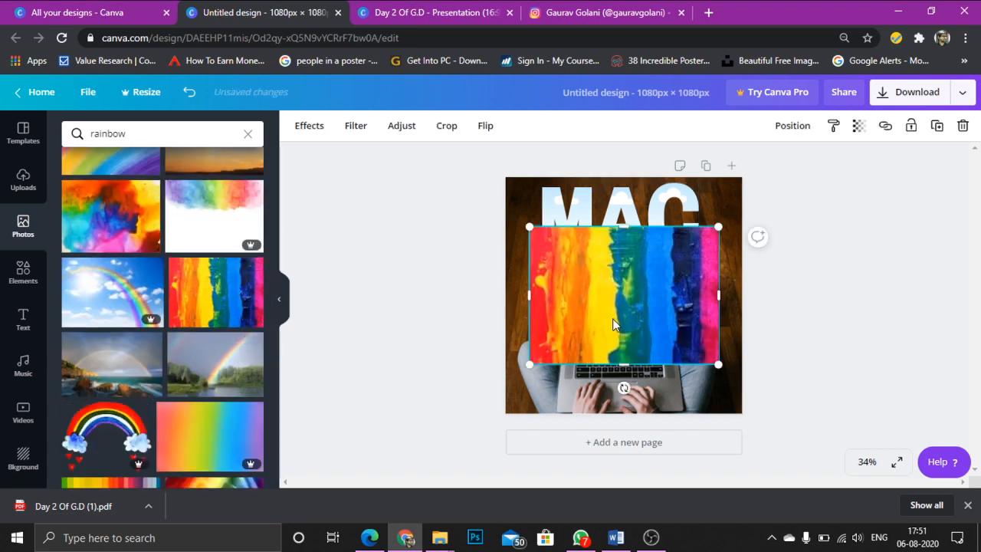
{"action": "mouse_move", "coordinate": [595, 346]}
{"action": "left_mouse_down"}
{"action": "mouse_move", "coordinate": [565, 269]}
{"action": "mouse_move", "coordinate": [567, 230]}
{"action": "left_mouse_up"}
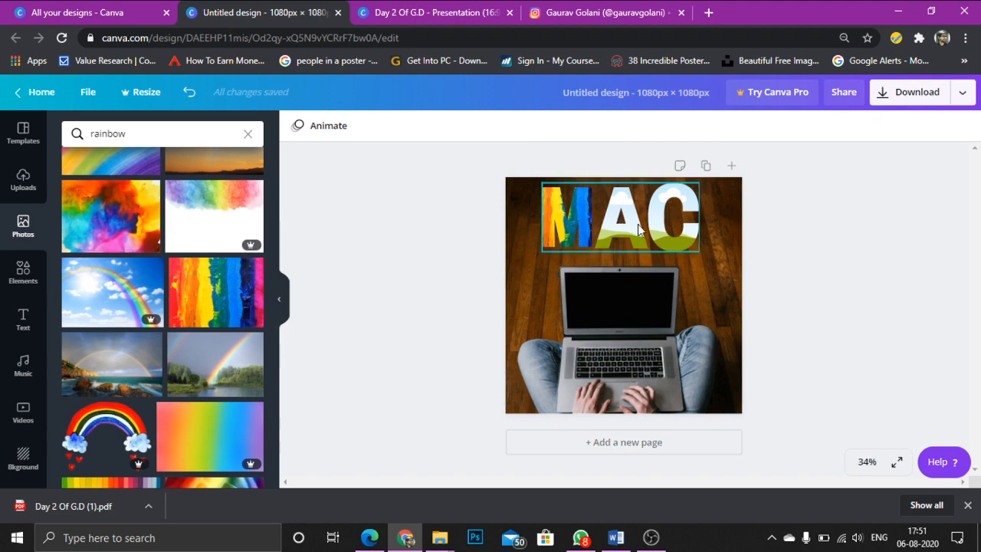
{"action": "left_click", "coordinate": [248, 297]}
{"action": "left_click_drag", "start_coordinate": [627, 320], "coordinate": [633, 232]}
{"action": "left_click", "coordinate": [234, 307]}
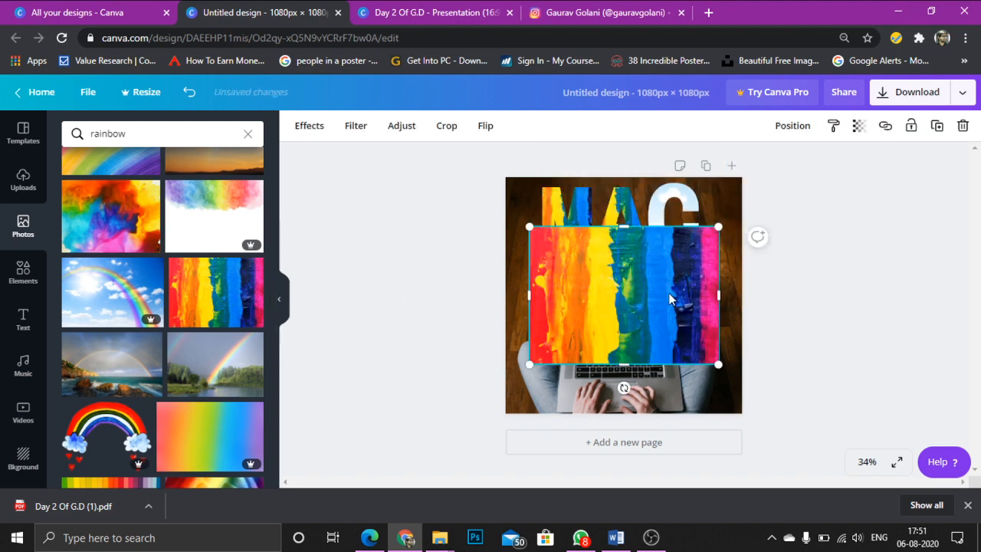
{"action": "left_click_drag", "start_coordinate": [689, 286], "coordinate": [685, 240]}
{"action": "left_click", "coordinate": [723, 261]}
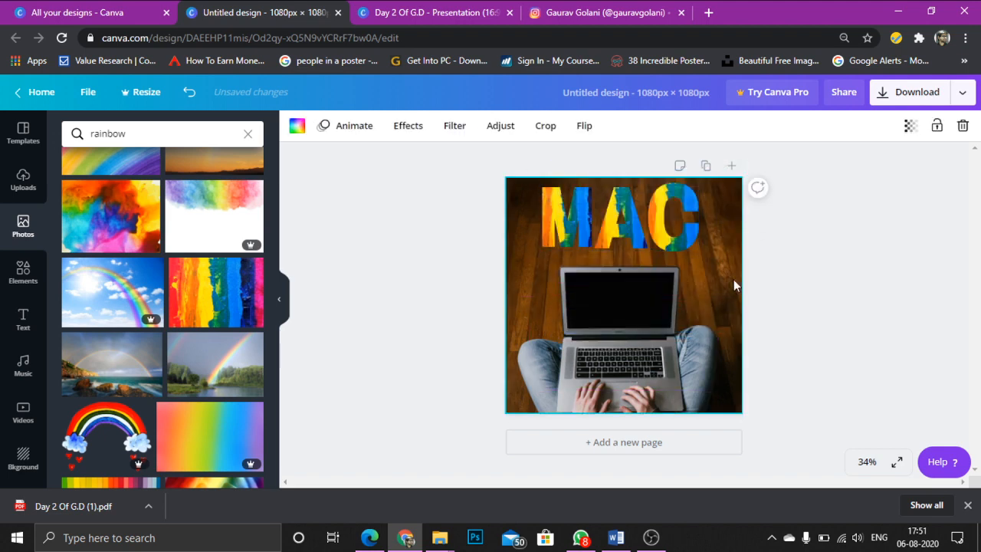
Step: Move the MAC group slightly right and shift the rainbow photo to the right inside the A frame
{"action": "left_click", "coordinate": [887, 294]}
{"action": "left_click", "coordinate": [595, 221]}
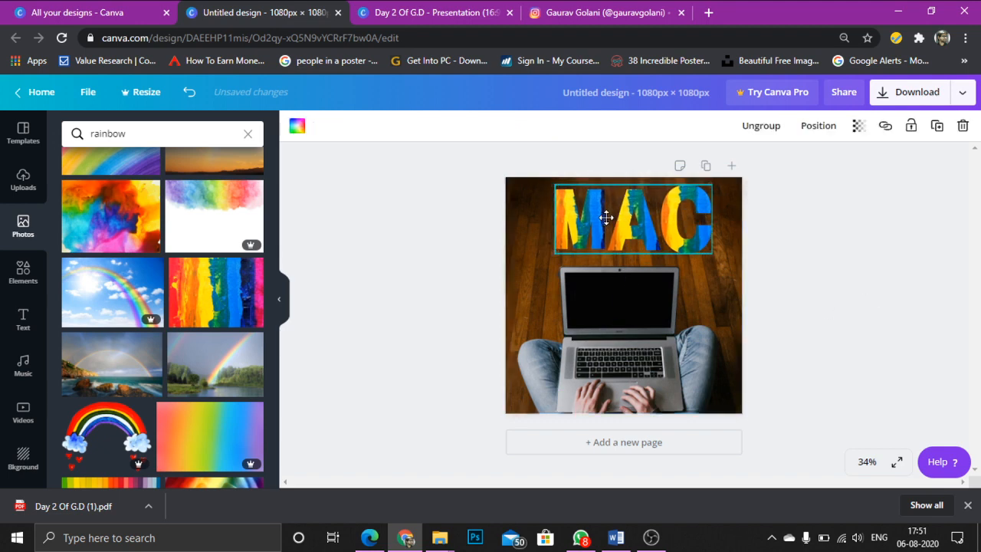
{"action": "left_click_drag", "start_coordinate": [600, 219], "coordinate": [632, 232]}
{"action": "double_click", "coordinate": [637, 232]}
{"action": "left_click", "coordinate": [792, 251]}
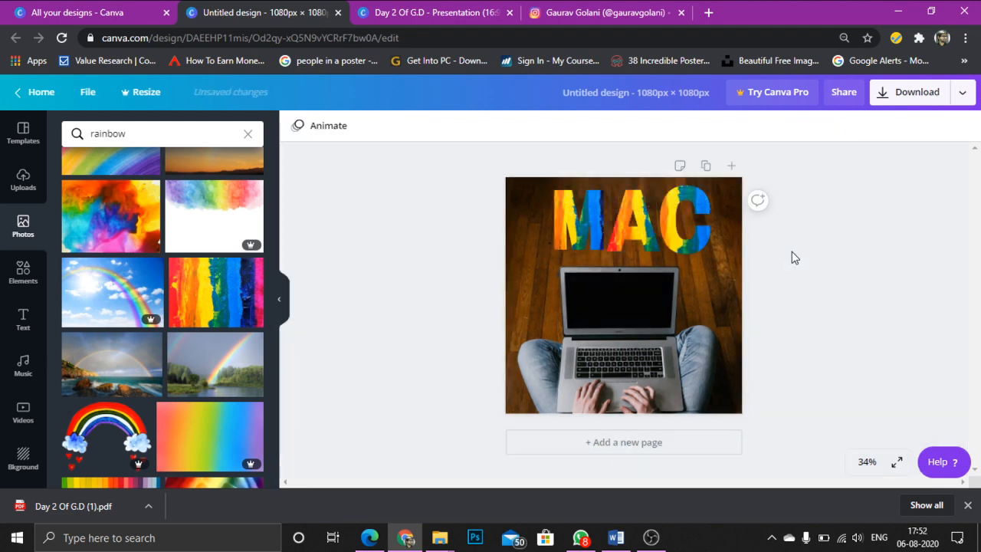
Step: Shift the rainbow photo to the left inside the C frame and to the right inside the M frame
{"action": "left_click", "coordinate": [692, 244]}
{"action": "double_click", "coordinate": [693, 237]}
{"action": "left_click_drag", "start_coordinate": [694, 237], "coordinate": [643, 234]}
{"action": "left_click", "coordinate": [806, 246]}
{"action": "left_click", "coordinate": [581, 222]}
{"action": "double_click", "coordinate": [578, 221]}
{"action": "left_click_drag", "start_coordinate": [578, 221], "coordinate": [633, 222]}
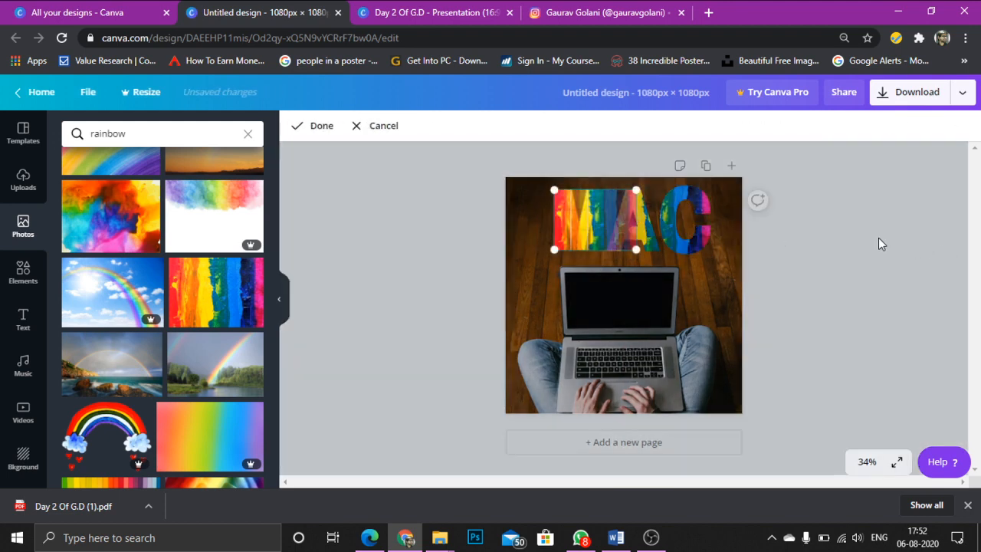
{"action": "left_click", "coordinate": [897, 245]}
Step: Fine-tune the rainbow photo's position inside the A and C frames so the colours run across the word
{"action": "left_click", "coordinate": [634, 227]}
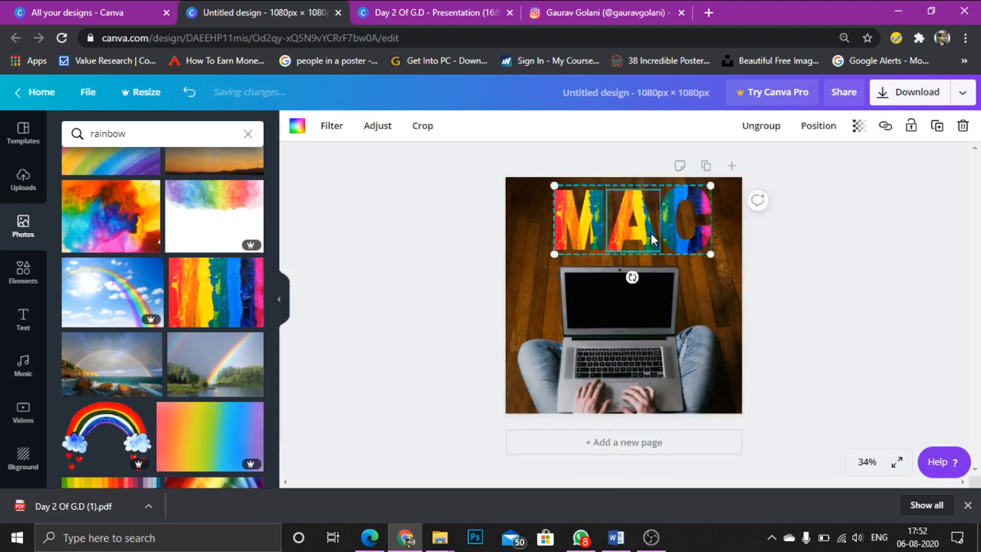
{"action": "double_click", "coordinate": [652, 240]}
{"action": "left_click_drag", "start_coordinate": [650, 233], "coordinate": [629, 234]}
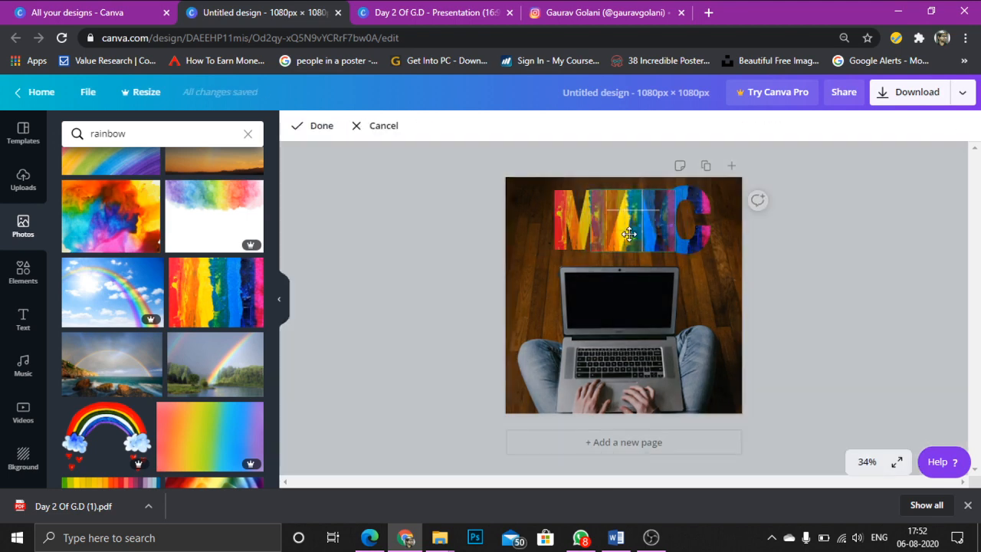
{"action": "left_click", "coordinate": [795, 257]}
{"action": "double_click", "coordinate": [690, 236]}
{"action": "mouse_move", "coordinate": [689, 237]}
{"action": "left_mouse_down"}
{"action": "mouse_move", "coordinate": [734, 223]}
{"action": "mouse_move", "coordinate": [685, 223]}
{"action": "left_mouse_up"}
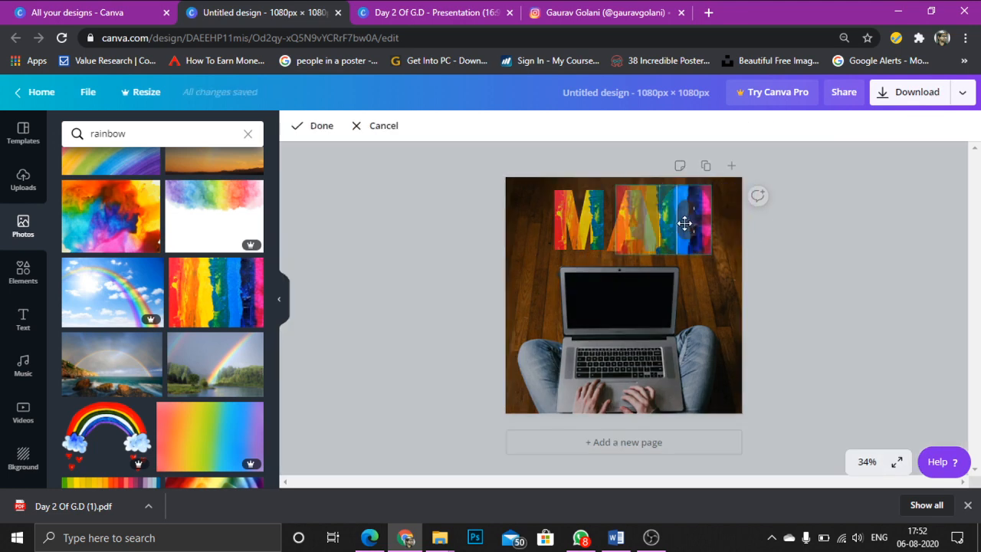
{"action": "left_click", "coordinate": [801, 249]}
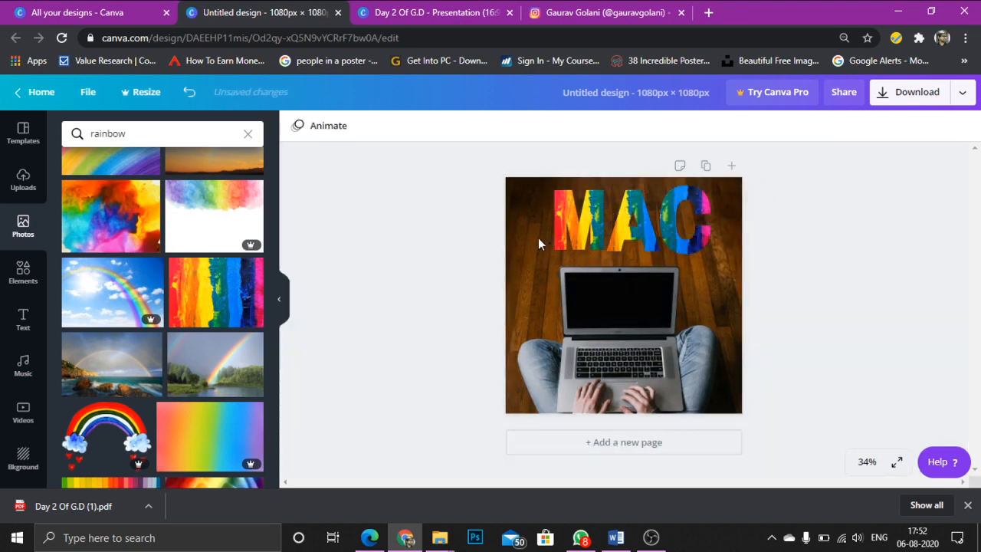
Step: Move the MAC group slightly left to centre it above the laptop
{"action": "left_click_drag", "start_coordinate": [627, 224], "coordinate": [619, 224]}
{"action": "left_click", "coordinate": [793, 281]}
{"action": "scroll", "coordinate": [186, 372], "scroll_direction": "down", "scroll_amount": 5}
{"action": "scroll", "coordinate": [187, 368], "scroll_direction": "up", "scroll_amount": 5}
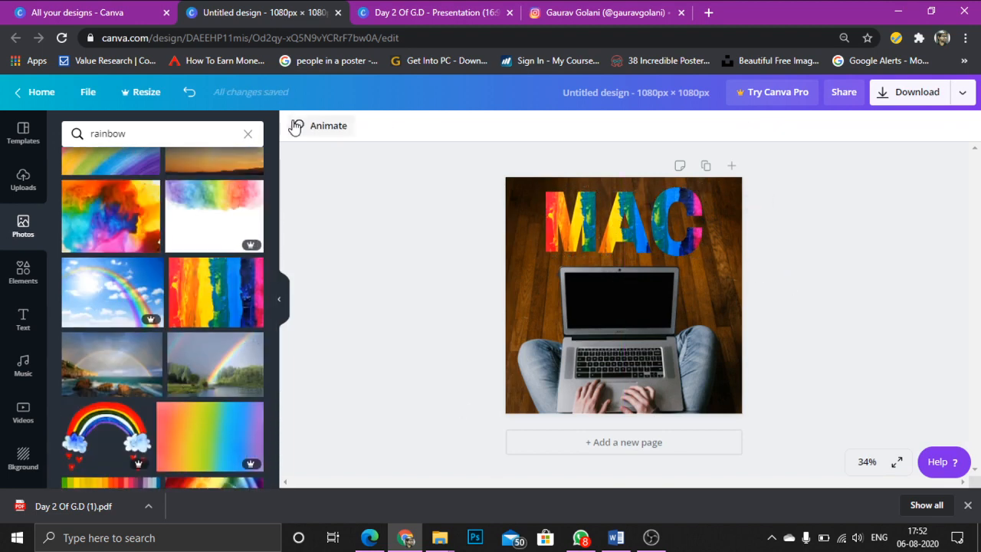
Step: Replace the photo library search with sky
{"action": "left_click", "coordinate": [247, 133]}
{"action": "type", "text": "sky"}
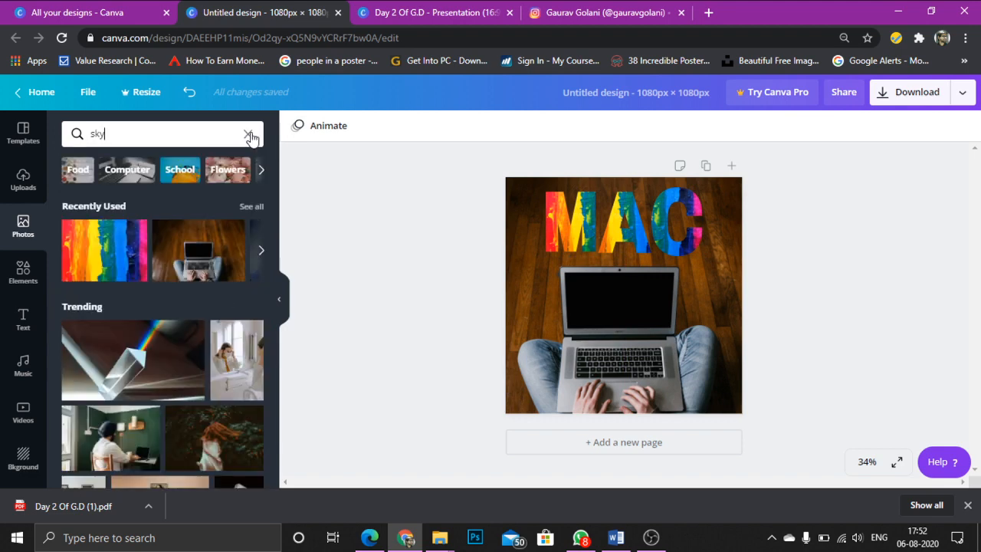
{"action": "key", "text": "Return"}
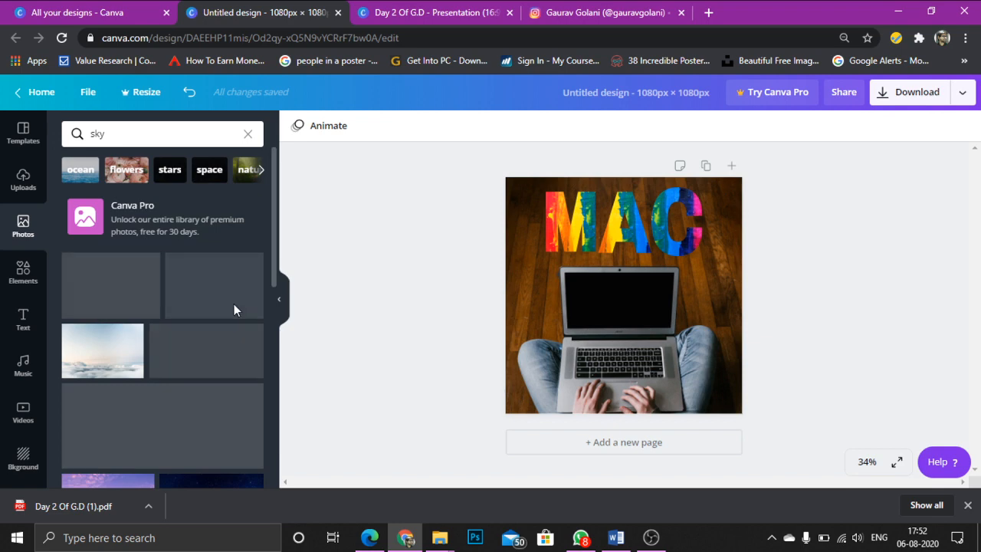
Step: Add the starry night-sky photo, fill the M frame with it and adjust its position inside the letter
{"action": "scroll", "coordinate": [230, 307], "scroll_direction": "down", "scroll_amount": 3}
{"action": "left_click", "coordinate": [571, 303]}
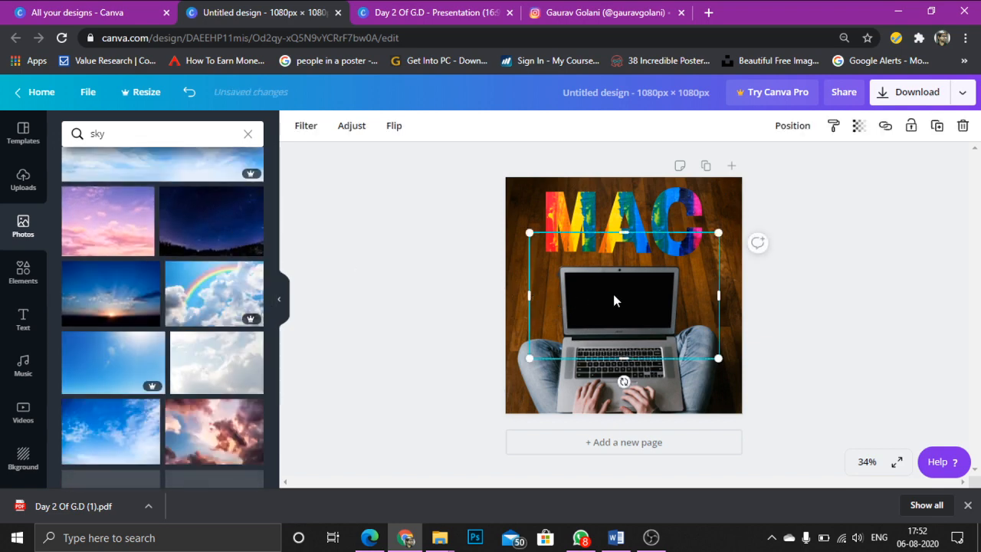
{"action": "mouse_move", "coordinate": [624, 310]}
{"action": "left_mouse_down"}
{"action": "mouse_move", "coordinate": [646, 314]}
{"action": "mouse_move", "coordinate": [581, 232]}
{"action": "mouse_move", "coordinate": [637, 279]}
{"action": "mouse_move", "coordinate": [637, 298]}
{"action": "mouse_move", "coordinate": [621, 298]}
{"action": "left_mouse_up"}
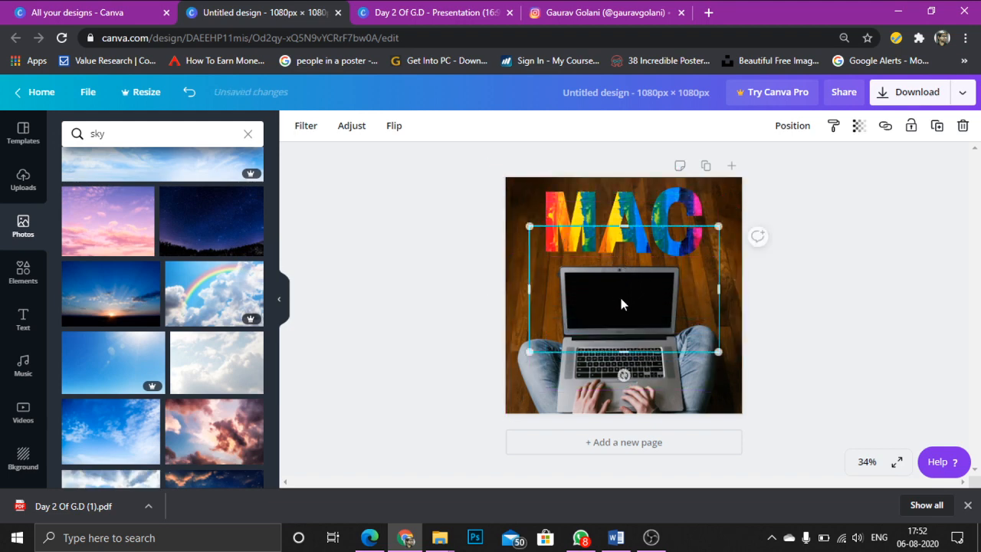
{"action": "left_click", "coordinate": [664, 543]}
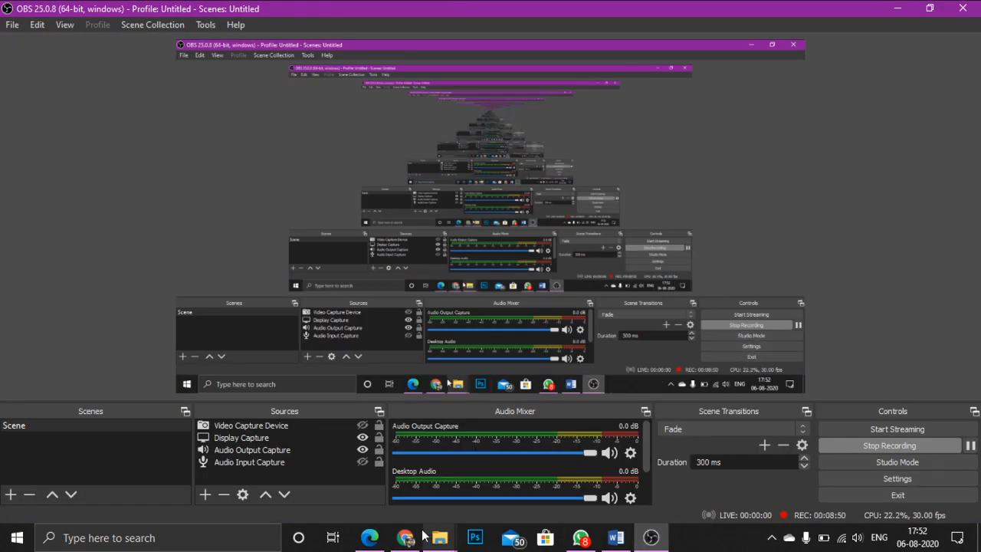
{"action": "left_click", "coordinate": [405, 537]}
{"action": "left_click_drag", "start_coordinate": [656, 308], "coordinate": [580, 227]}
{"action": "double_click", "coordinate": [583, 224]}
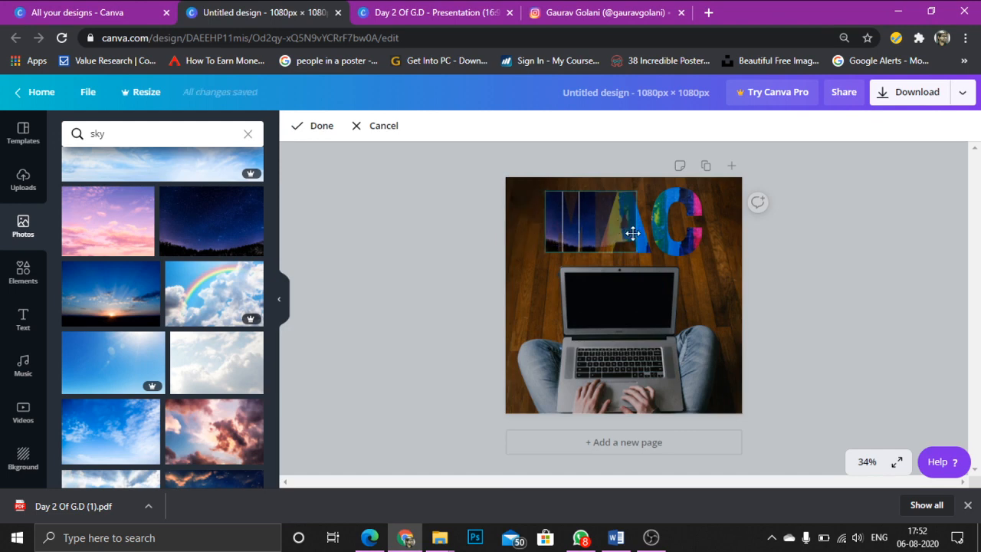
{"action": "left_click", "coordinate": [669, 293]}
Step: Fill the A and C frames with the same night-sky photo and adjust its position inside the A
{"action": "left_click", "coordinate": [213, 230]}
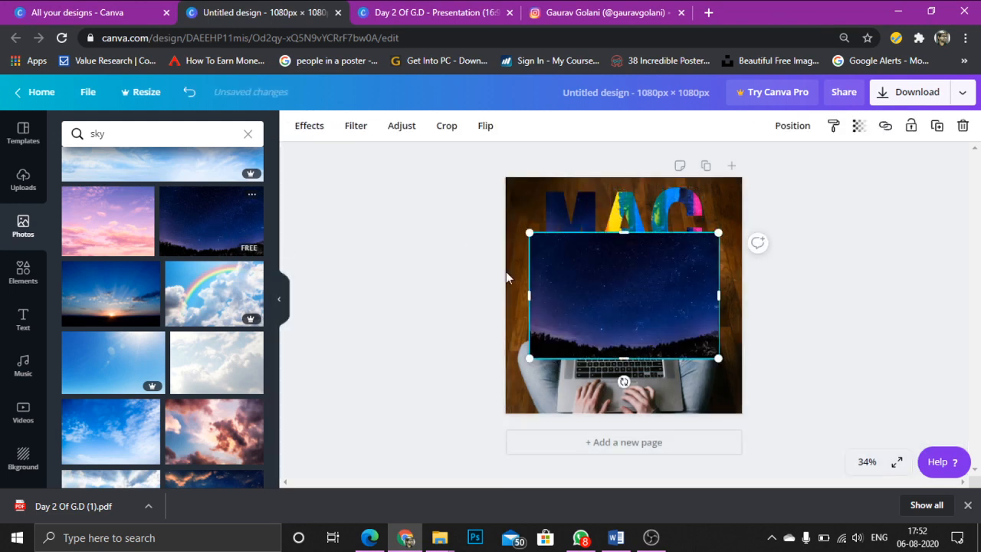
{"action": "left_click_drag", "start_coordinate": [613, 289], "coordinate": [630, 240]}
{"action": "left_click", "coordinate": [461, 285]}
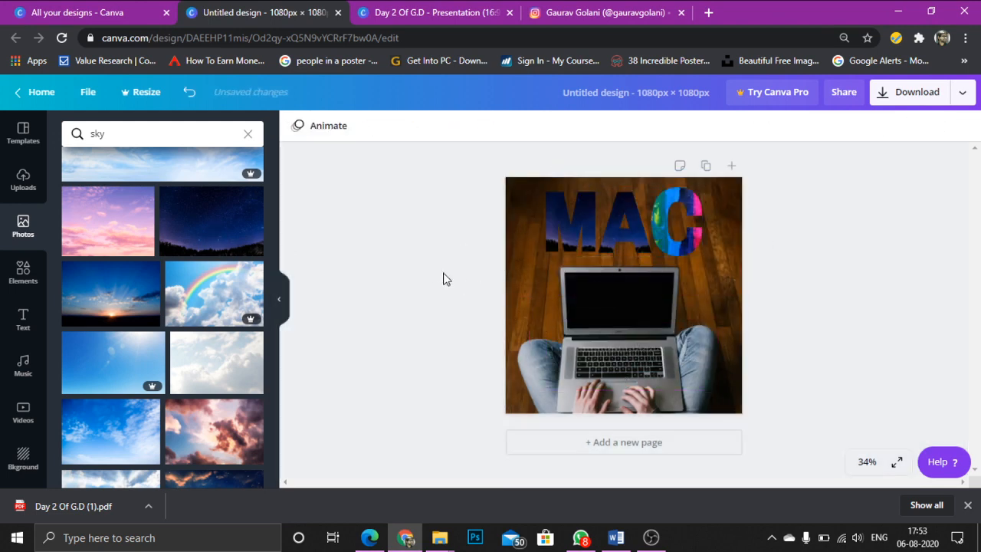
{"action": "left_click", "coordinate": [225, 245]}
{"action": "left_click_drag", "start_coordinate": [687, 289], "coordinate": [677, 241]}
{"action": "double_click", "coordinate": [637, 231]}
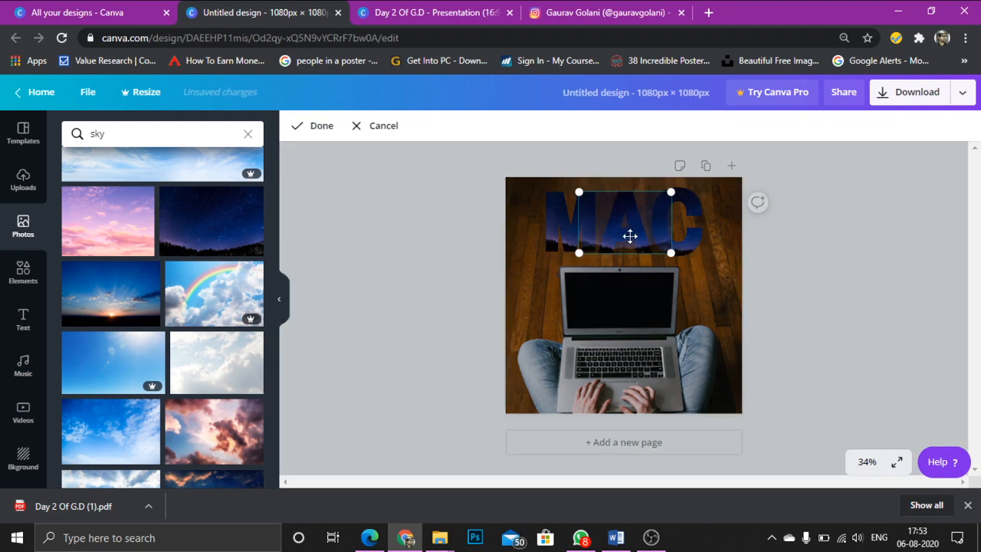
{"action": "left_click", "coordinate": [628, 269]}
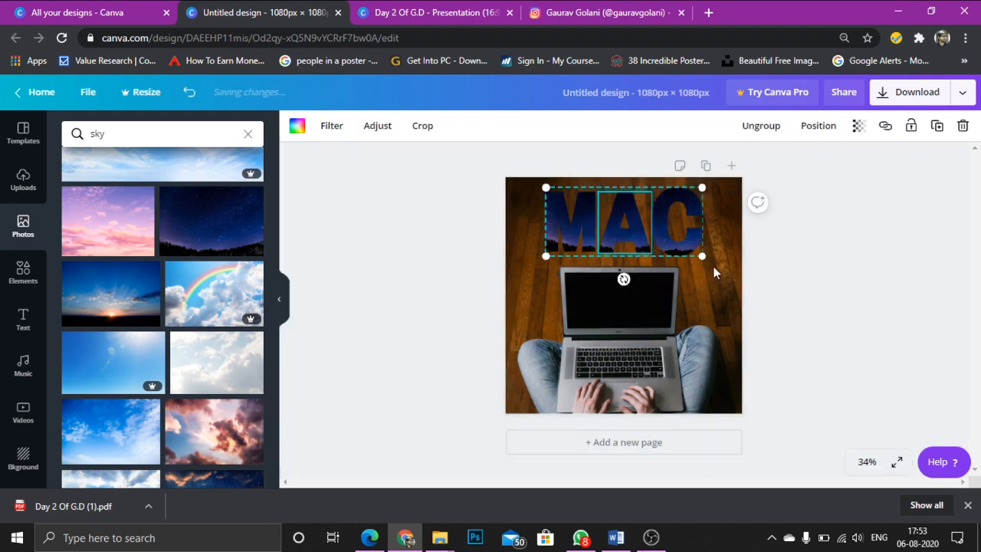
Step: Enlarge the MAC group, reposition the night-sky photo inside the M, and scale the group back down to fit above the laptop
{"action": "left_click_drag", "start_coordinate": [704, 256], "coordinate": [670, 253]}
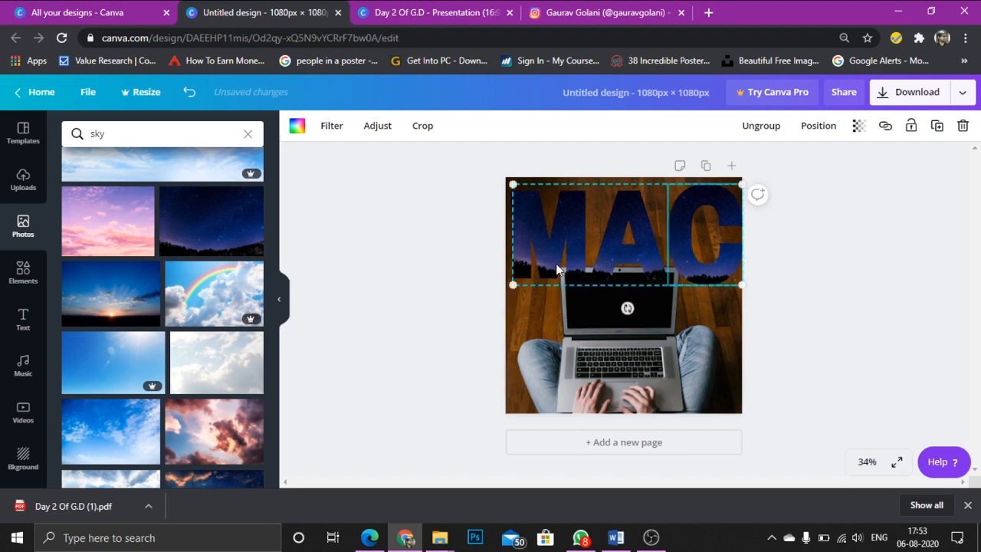
{"action": "double_click", "coordinate": [576, 227]}
{"action": "left_click_drag", "start_coordinate": [572, 237], "coordinate": [560, 269]}
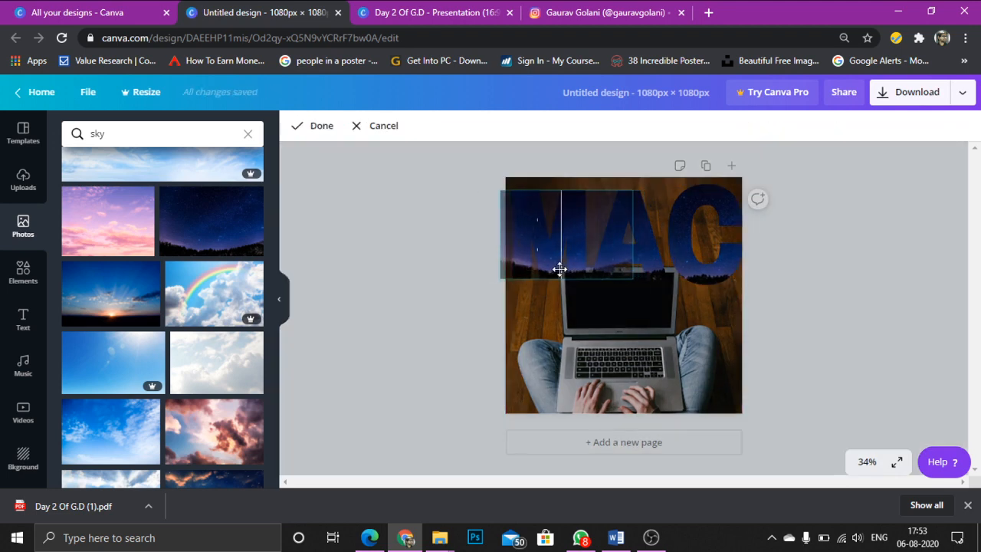
{"action": "left_click", "coordinate": [688, 313]}
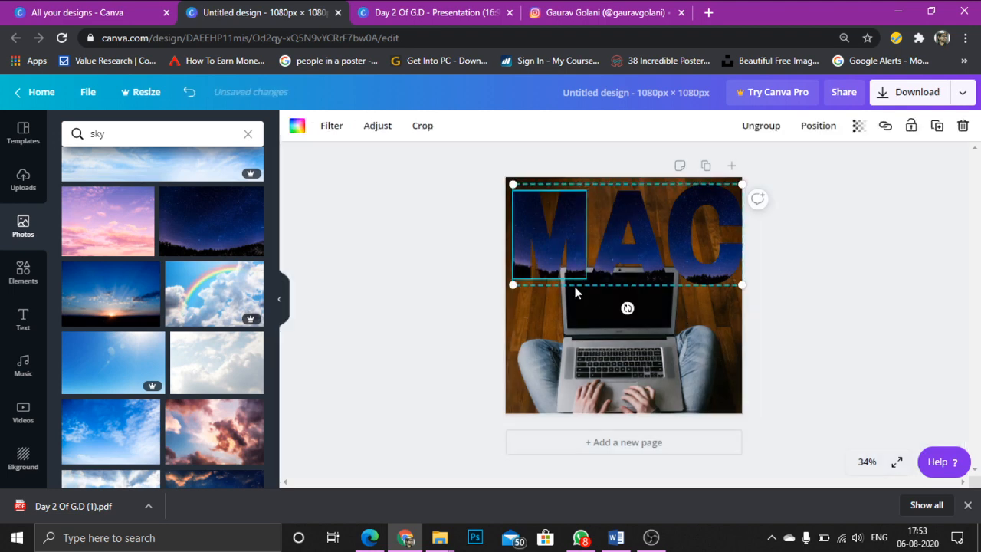
{"action": "left_click_drag", "start_coordinate": [742, 287], "coordinate": [660, 237]}
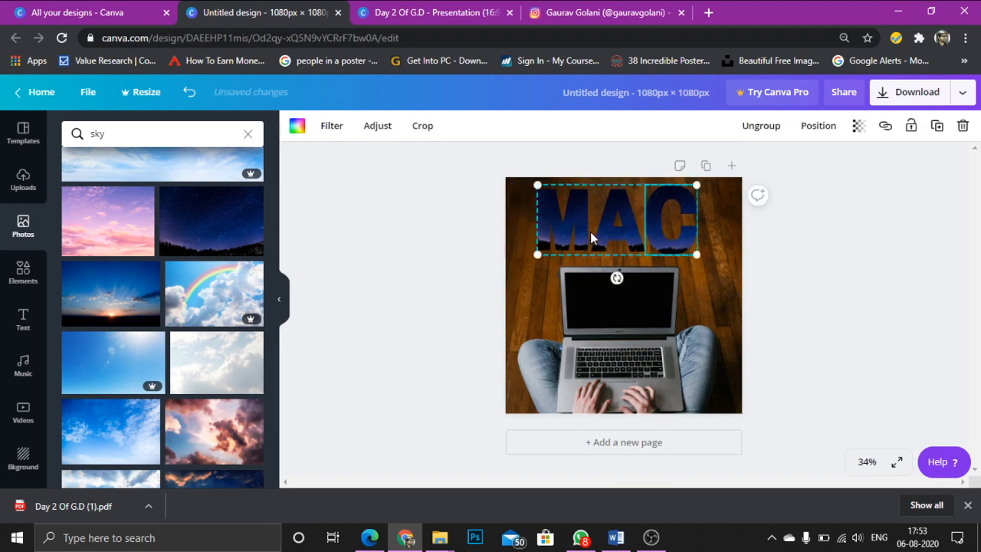
Step: Replace the night-sky photo in the M and A frames with the dark blue starry sky photo with glowing orange clouds
{"action": "left_click", "coordinate": [713, 266]}
{"action": "scroll", "coordinate": [220, 317], "scroll_direction": "down", "scroll_amount": 3}
{"action": "left_click", "coordinate": [220, 317]}
{"action": "left_click_drag", "start_coordinate": [545, 303], "coordinate": [550, 247]}
{"action": "left_click", "coordinate": [263, 321]}
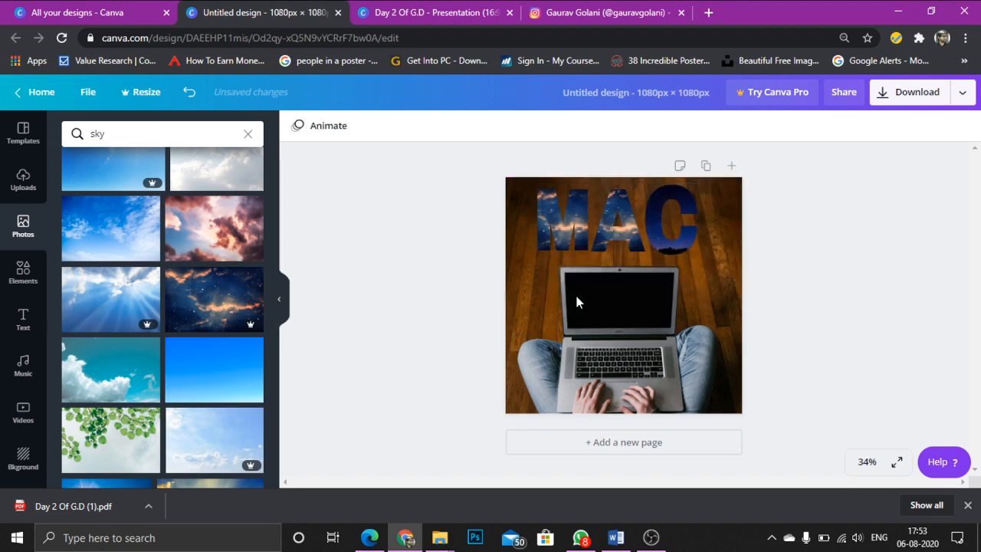
Step: Fill the C frame with the same starry cloud photo and move the MAC group slightly lower, centred just above the laptop
{"action": "left_click", "coordinate": [239, 314]}
{"action": "mouse_move", "coordinate": [648, 257]}
{"action": "left_mouse_down"}
{"action": "mouse_move", "coordinate": [659, 243]}
{"action": "mouse_move", "coordinate": [652, 248]}
{"action": "left_mouse_up"}
{"action": "left_click", "coordinate": [662, 239]}
{"action": "scroll", "coordinate": [148, 400], "scroll_direction": "down", "scroll_amount": 3}
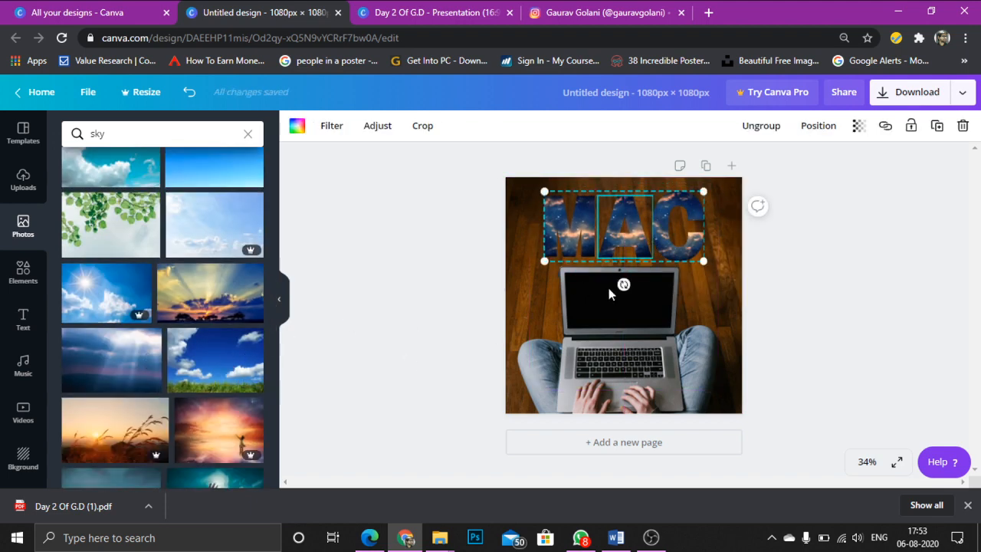
{"action": "left_click", "coordinate": [385, 274]}
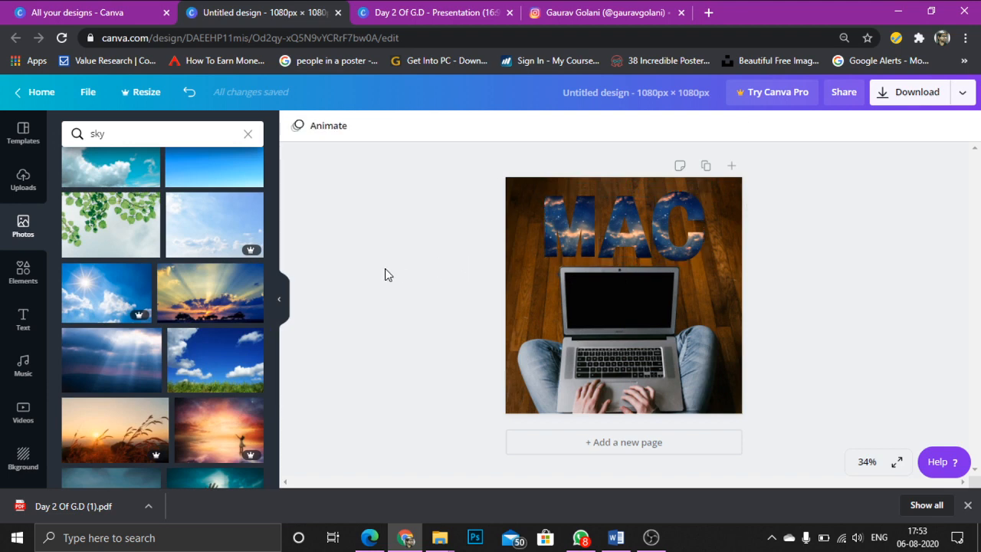
Step: Browse the elements library, looking over its shapes, frames, stickers, gradients, lines and illustration collections
{"action": "left_click", "coordinate": [9, 278]}
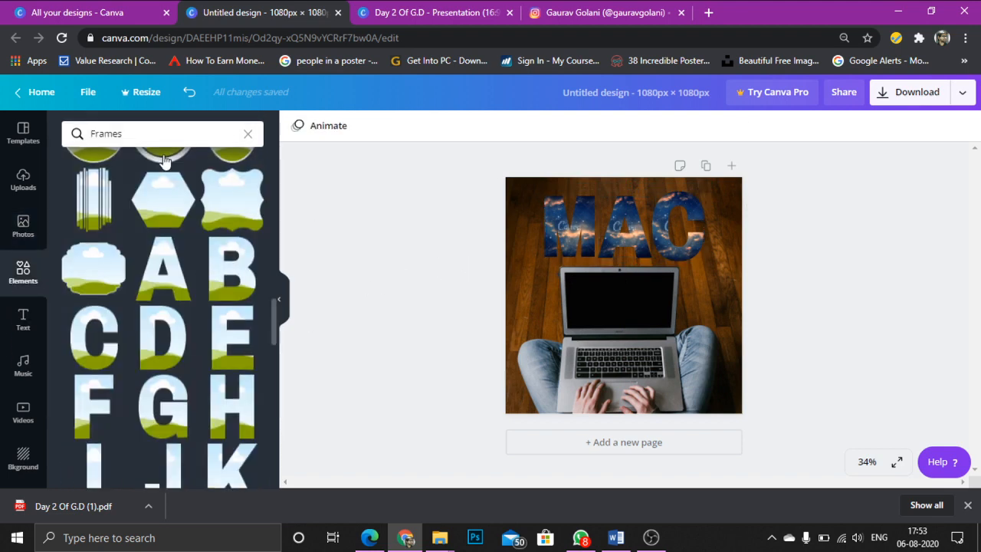
{"action": "left_click", "coordinate": [13, 268]}
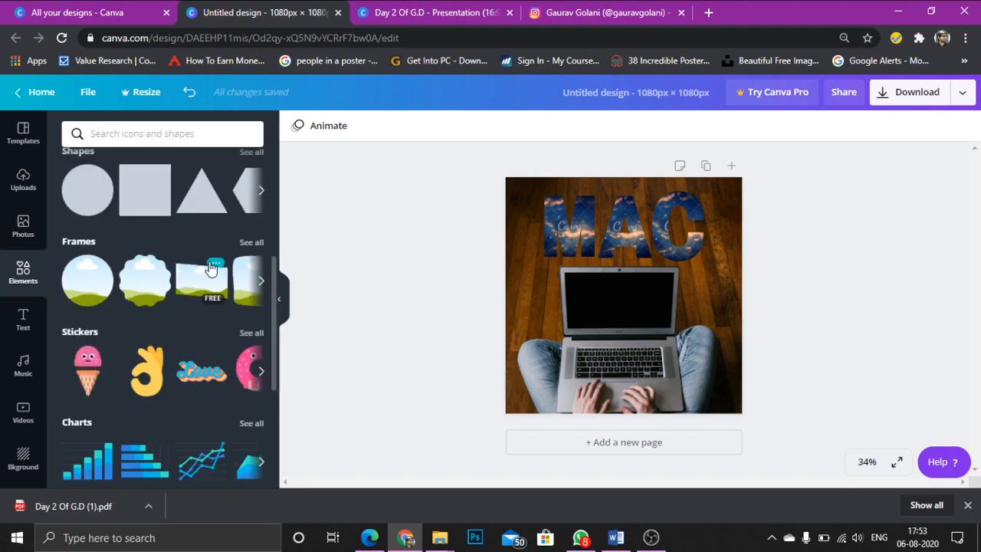
{"action": "scroll", "coordinate": [169, 260], "scroll_direction": "down", "scroll_amount": 5}
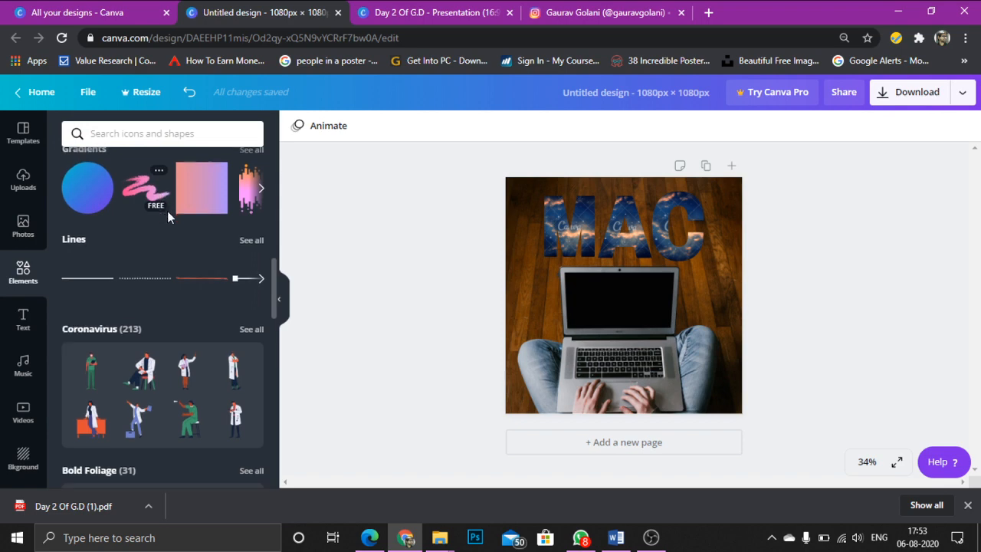
{"action": "scroll", "coordinate": [170, 223], "scroll_direction": "down", "scroll_amount": 3}
{"action": "scroll", "coordinate": [174, 229], "scroll_direction": "up", "scroll_amount": 2}
{"action": "scroll", "coordinate": [223, 217], "scroll_direction": "down", "scroll_amount": 3}
{"action": "scroll", "coordinate": [209, 234], "scroll_direction": "up", "scroll_amount": 2}
{"action": "scroll", "coordinate": [122, 244], "scroll_direction": "down", "scroll_amount": 1}
{"action": "scroll", "coordinate": [118, 253], "scroll_direction": "down", "scroll_amount": 10}
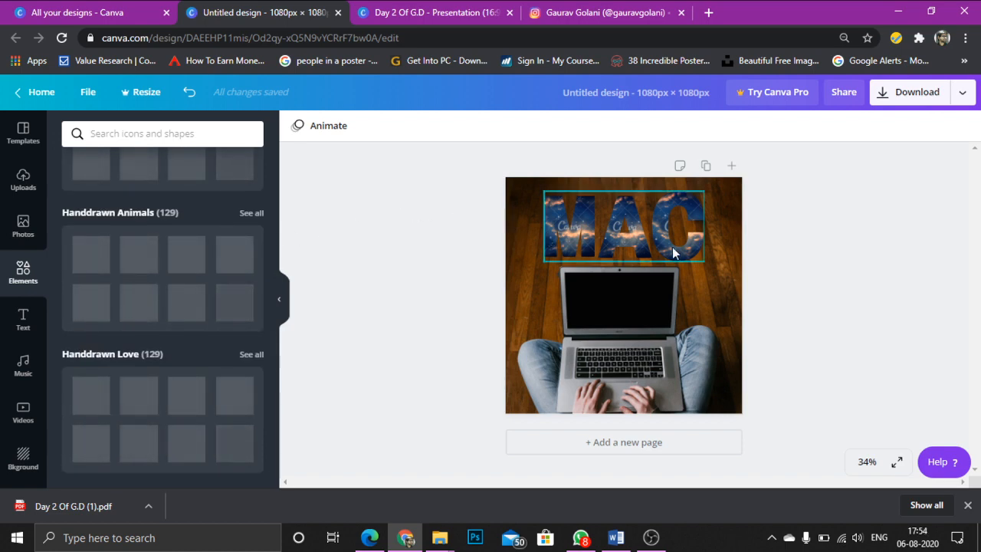
Step: Review the design's download options, including the premium image charge for the starry cloud photo, and close them without downloading
{"action": "left_click", "coordinate": [568, 243]}
{"action": "left_click", "coordinate": [784, 210]}
{"action": "left_click", "coordinate": [920, 94]}
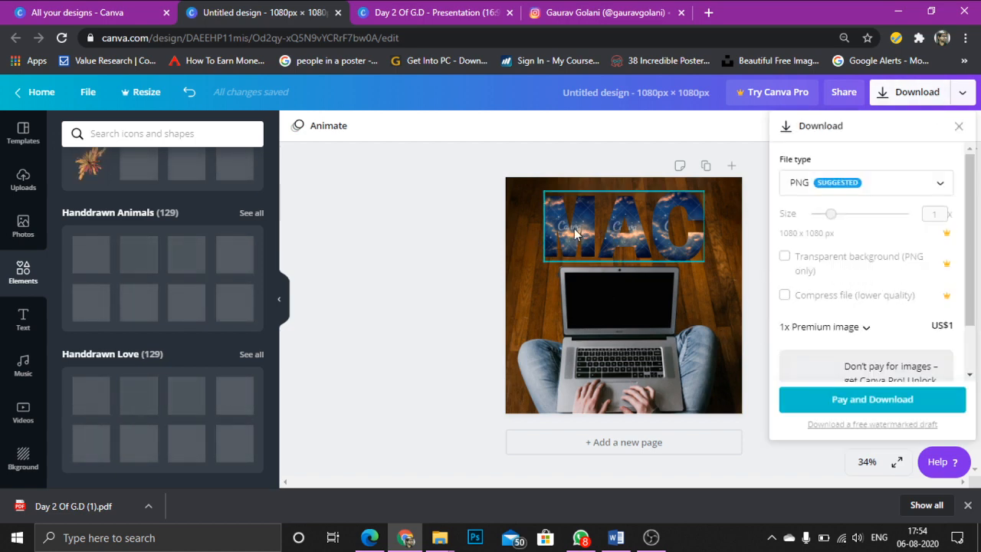
{"action": "scroll", "coordinate": [935, 350], "scroll_direction": "down", "scroll_amount": 2}
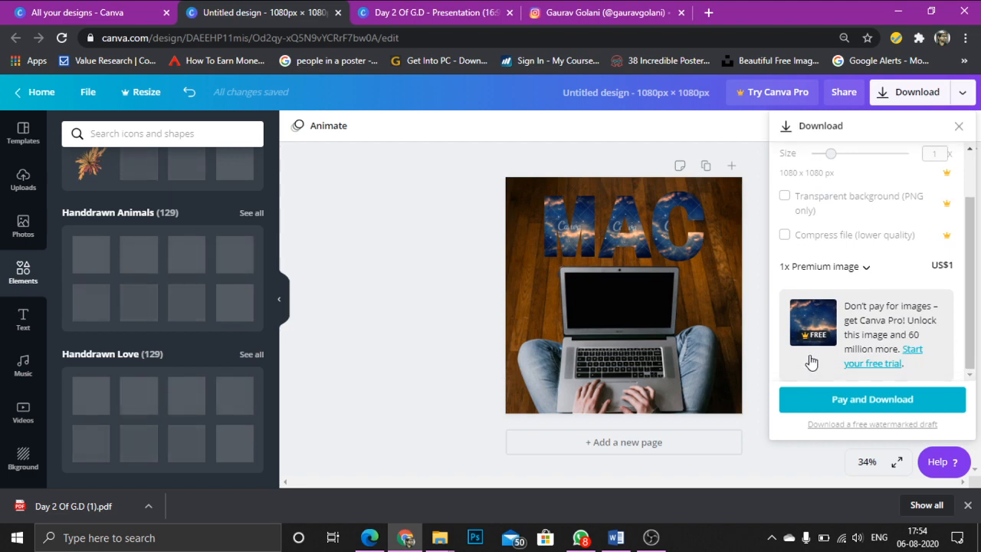
{"action": "left_click", "coordinate": [455, 248]}
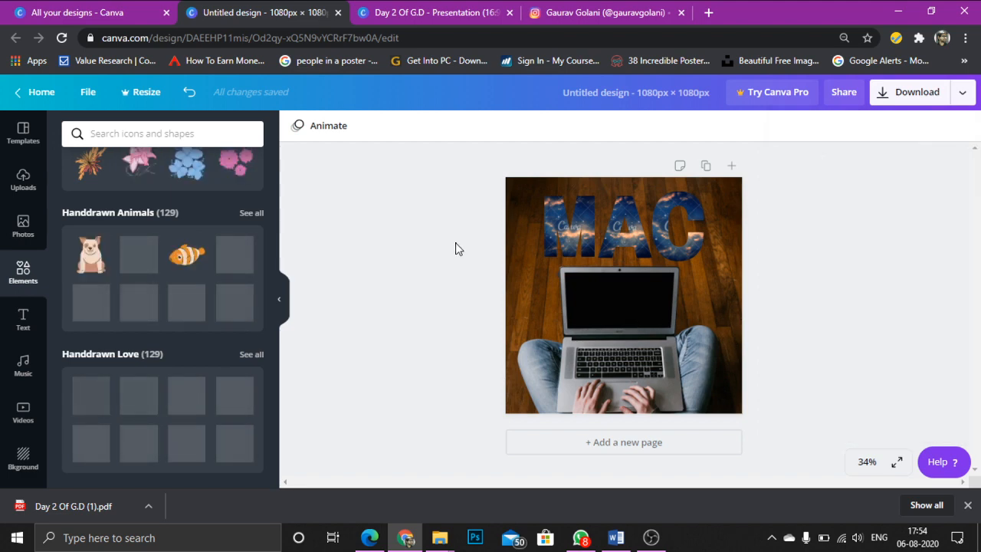
Step: Check the photo-filled MAC group and return to the photo library's sky results
{"action": "left_click", "coordinate": [613, 234]}
{"action": "left_click", "coordinate": [499, 227]}
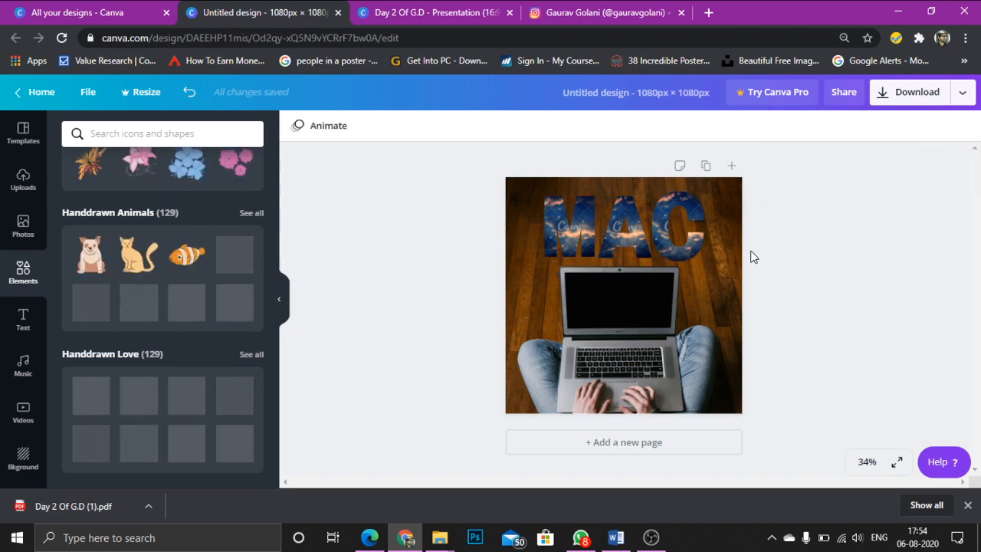
{"action": "scroll", "coordinate": [233, 257], "scroll_direction": "up", "scroll_amount": 8}
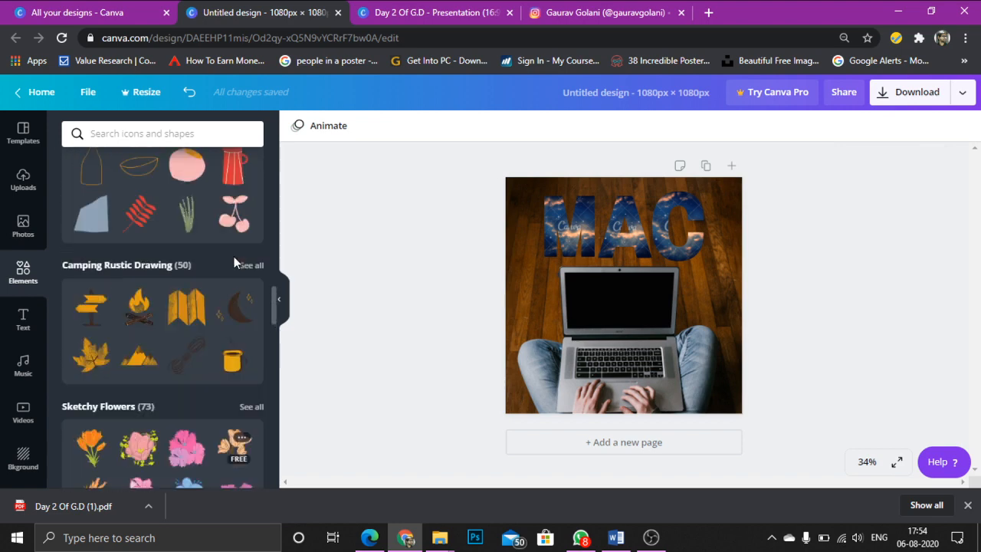
{"action": "left_click", "coordinate": [11, 224]}
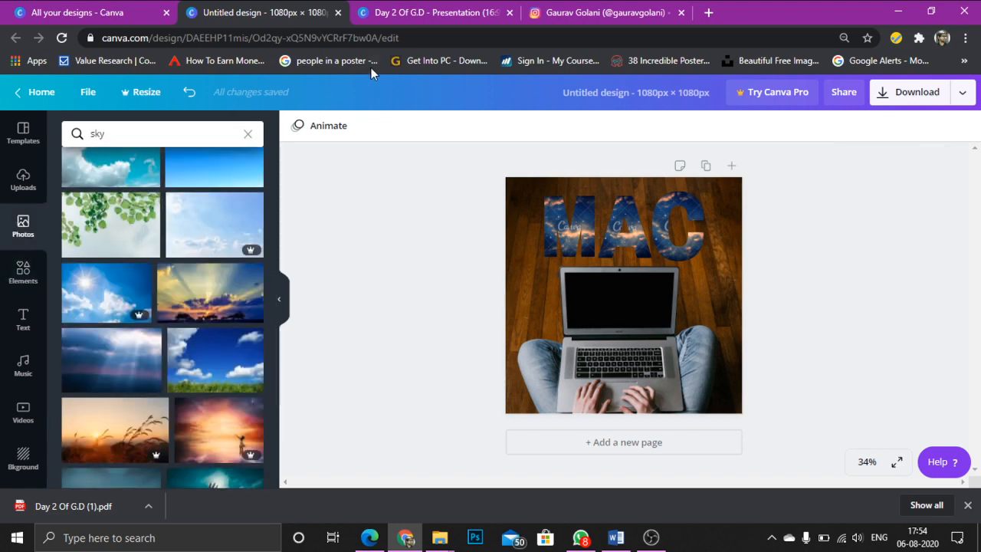
Step: Search the web for freepik in a new browser tab and open the Freepik website
{"action": "left_click", "coordinate": [710, 13]}
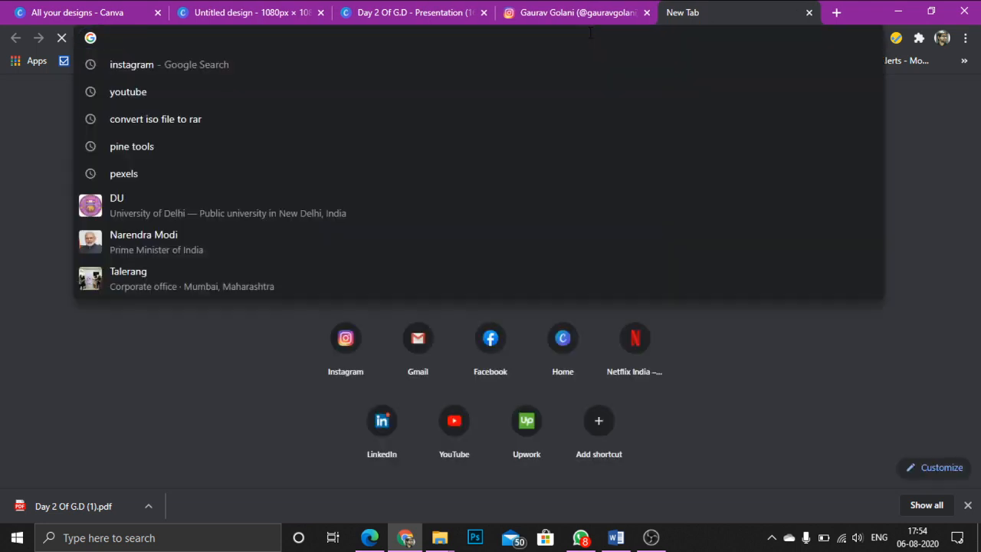
{"action": "type", "text": "freepik"}
{"action": "key", "text": "Return"}
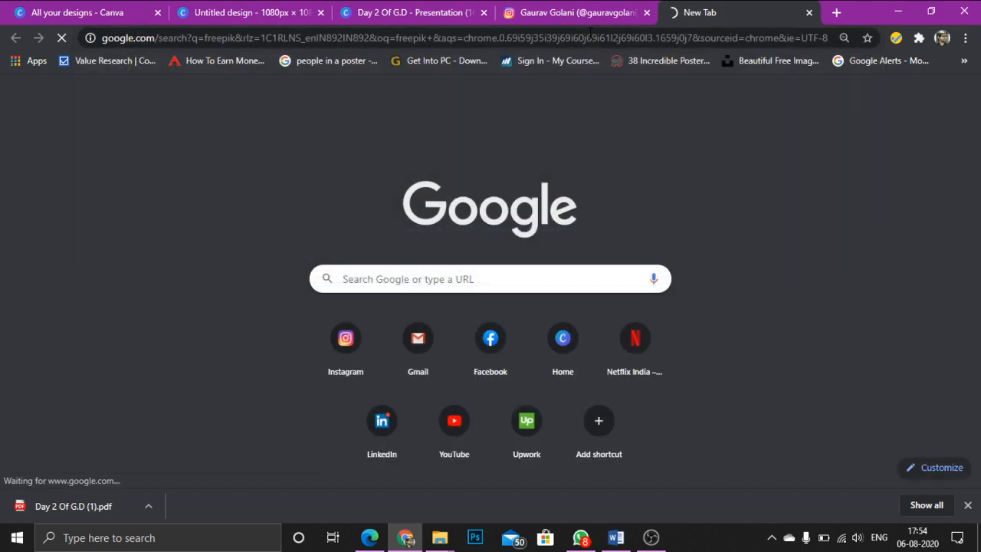
{"action": "left_click", "coordinate": [651, 537]}
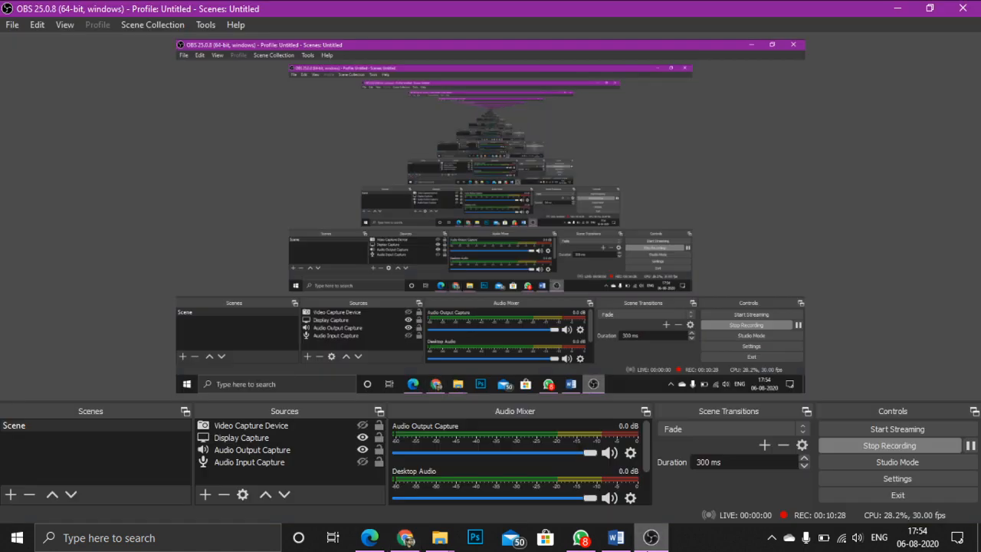
{"action": "left_click", "coordinate": [649, 545]}
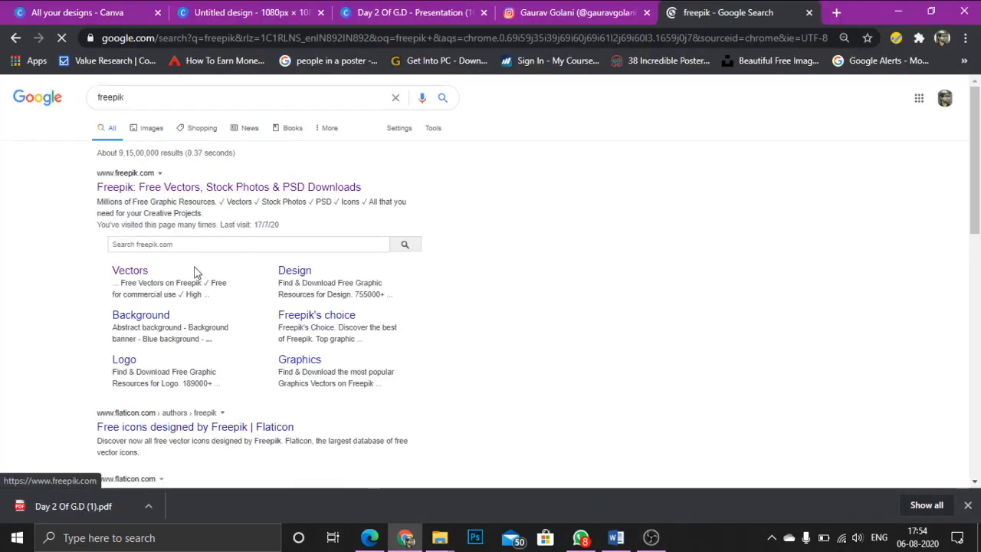
{"action": "left_click", "coordinate": [228, 357]}
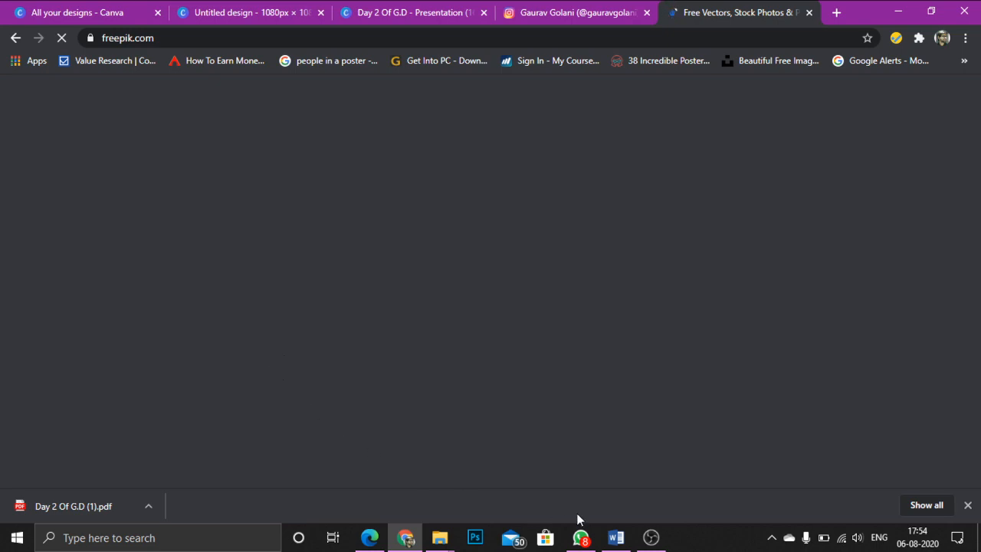
Step: Search all Freepik resources for sky backgrounds
{"action": "left_click", "coordinate": [650, 538]}
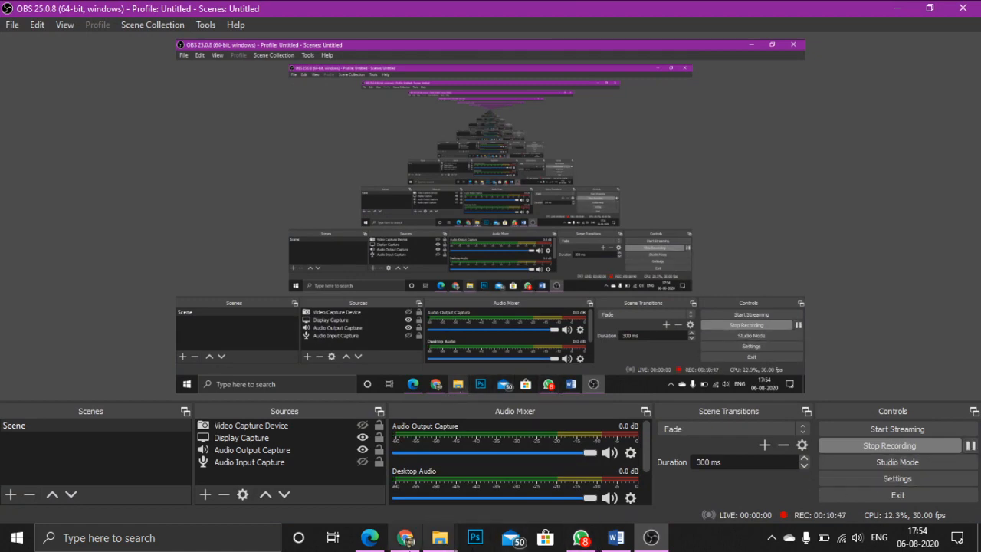
{"action": "left_click", "coordinate": [406, 537]}
{"action": "scroll", "coordinate": [444, 335], "scroll_direction": "down", "scroll_amount": 5}
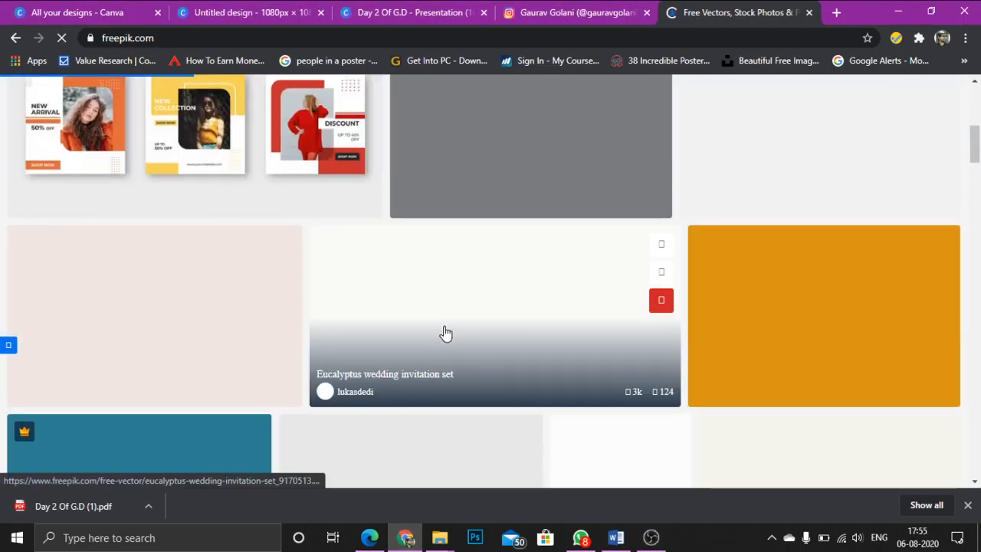
{"action": "scroll", "coordinate": [447, 334], "scroll_direction": "up", "scroll_amount": 5}
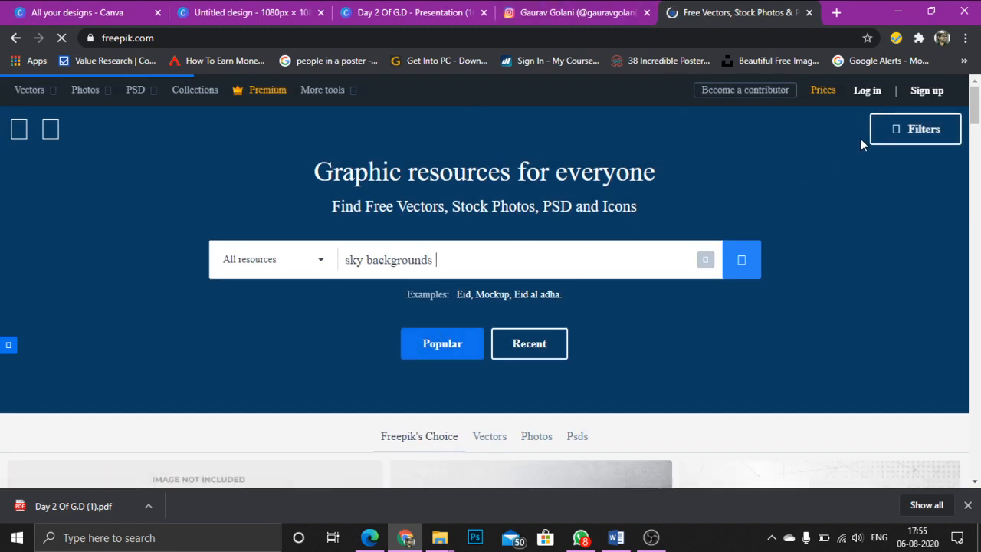
{"action": "left_click", "coordinate": [558, 9]}
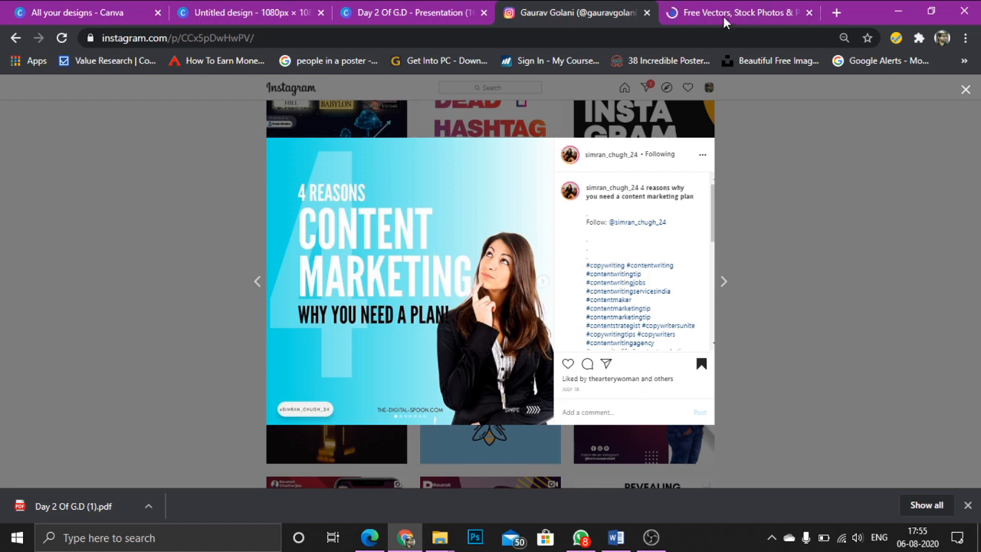
{"action": "left_click", "coordinate": [720, 10]}
Step: Switch to Instagram, view the slides of the 4 Reasons Content Marketing carousel, return to its first slide and close the post
{"action": "left_click", "coordinate": [573, 6]}
{"action": "left_click", "coordinate": [541, 290]}
{"action": "left_click", "coordinate": [544, 291]}
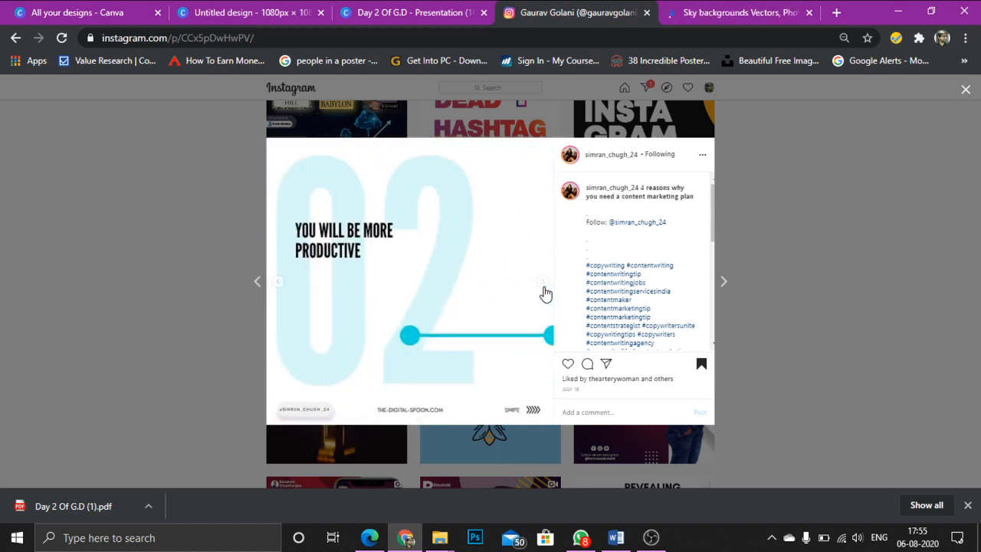
{"action": "left_click", "coordinate": [544, 292]}
{"action": "left_click", "coordinate": [544, 292]}
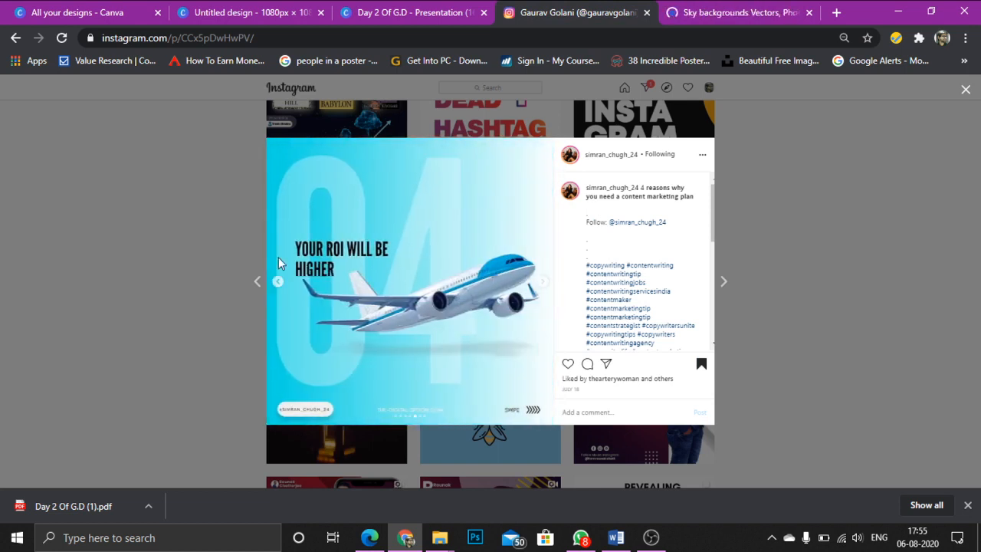
{"action": "left_click", "coordinate": [542, 290]}
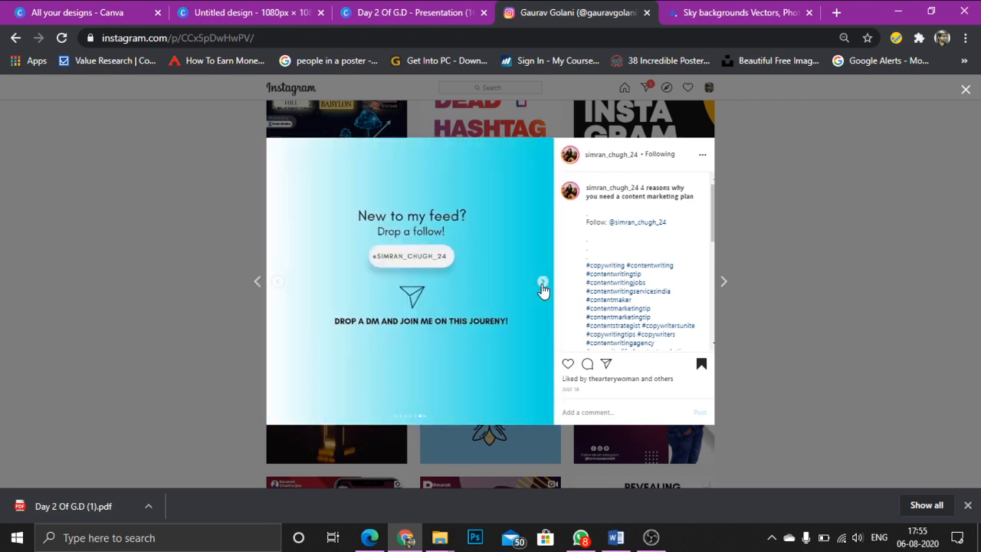
{"action": "left_click", "coordinate": [543, 284]}
{"action": "left_click", "coordinate": [280, 284]}
{"action": "left_click", "coordinate": [274, 285]}
{"action": "left_click", "coordinate": [274, 285]}
{"action": "left_click", "coordinate": [275, 286]}
{"action": "left_click", "coordinate": [275, 286]}
{"action": "left_click", "coordinate": [276, 287]}
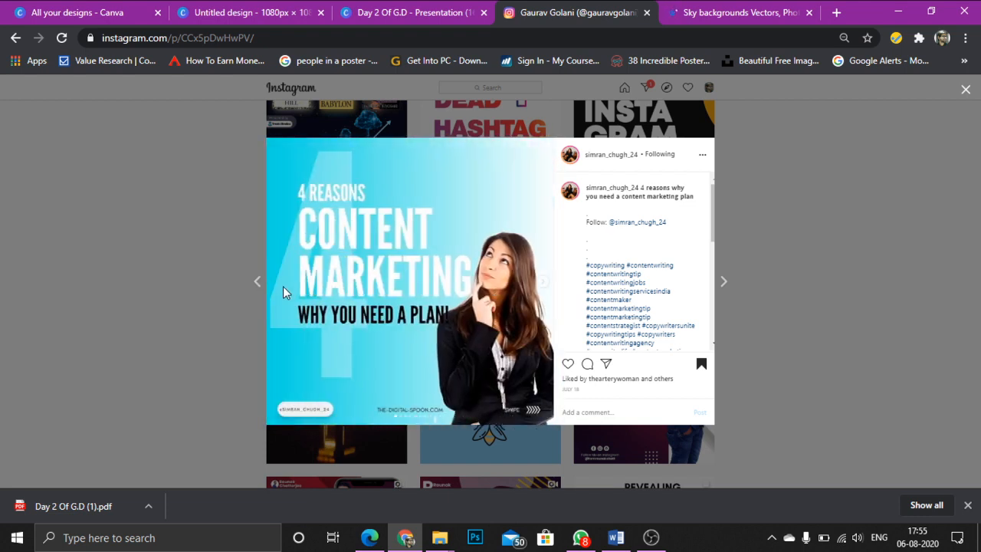
{"action": "left_click", "coordinate": [204, 261]}
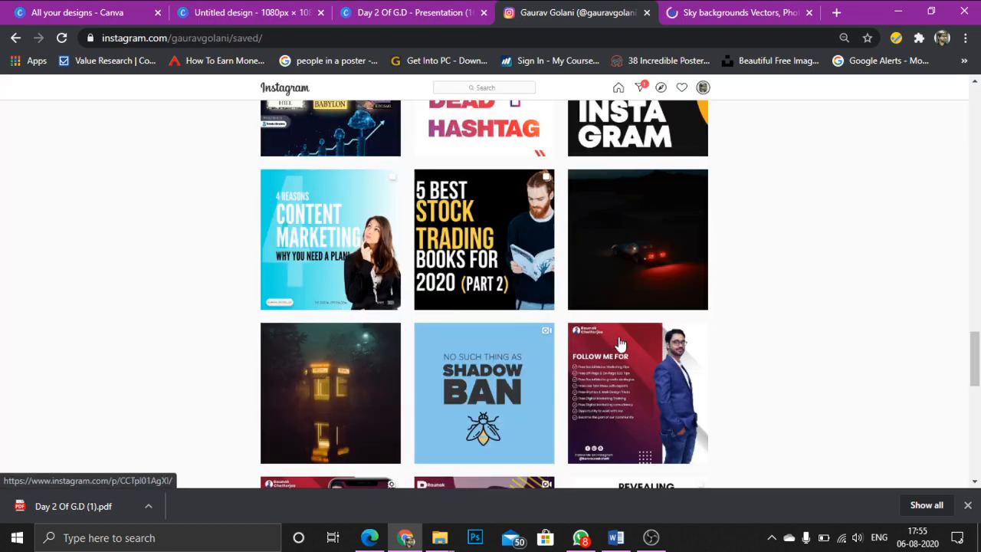
Step: Find the How to Insert Text Behind Images carousel among the saved posts, view its first slides, and continue browsing the saved posts
{"action": "scroll", "coordinate": [605, 352], "scroll_direction": "down", "scroll_amount": 3}
{"action": "scroll", "coordinate": [559, 325], "scroll_direction": "up", "scroll_amount": 5}
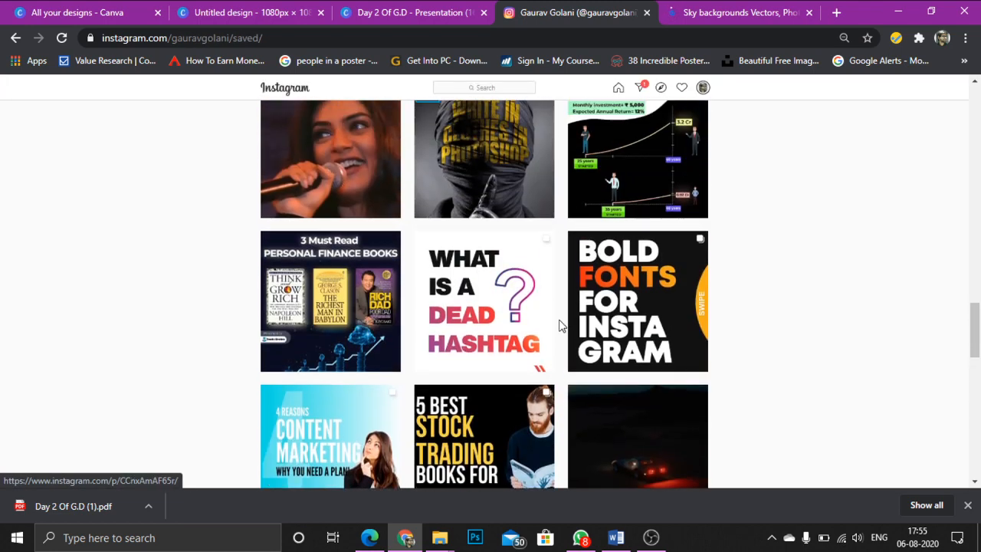
{"action": "scroll", "coordinate": [549, 314], "scroll_direction": "up", "scroll_amount": 5}
{"action": "scroll", "coordinate": [549, 311], "scroll_direction": "up", "scroll_amount": 8}
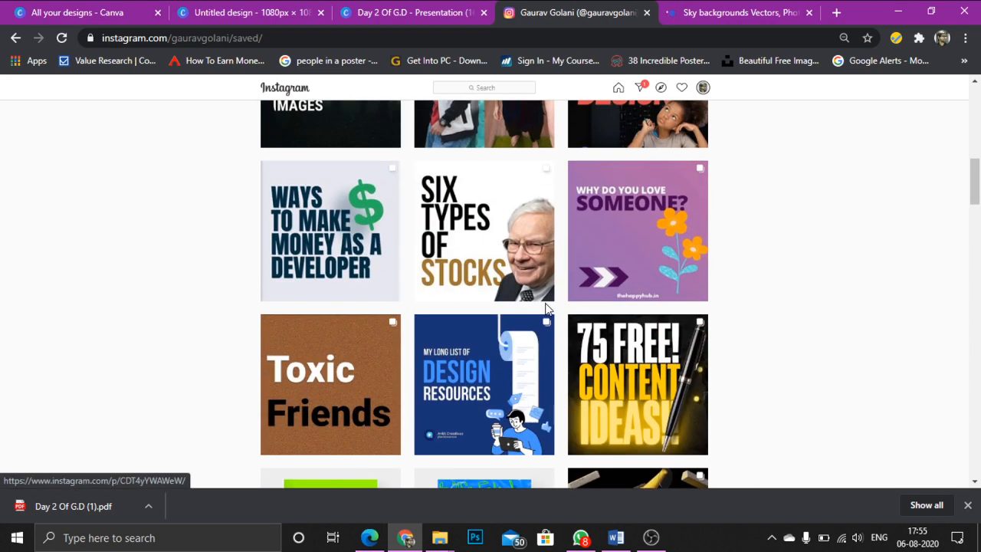
{"action": "scroll", "coordinate": [487, 361], "scroll_direction": "up", "scroll_amount": 2}
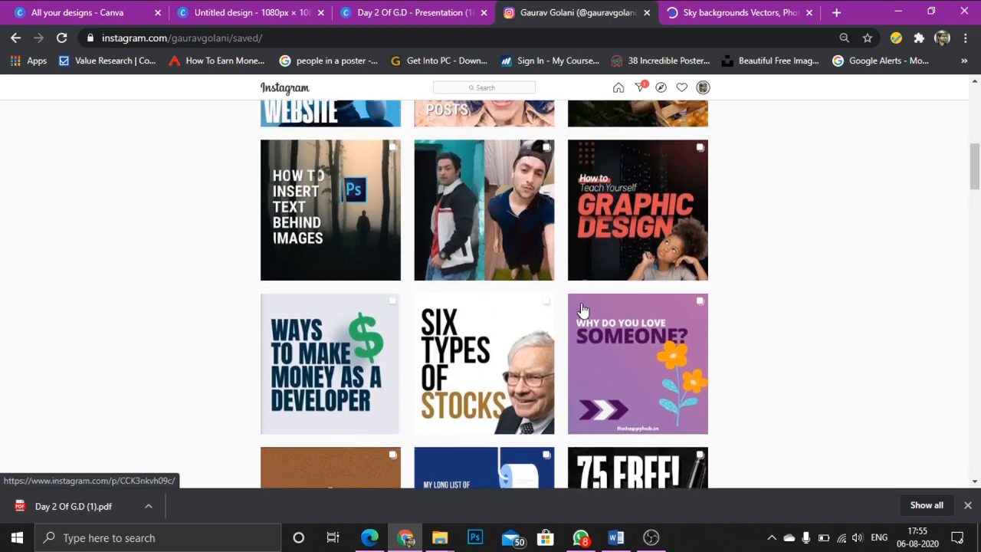
{"action": "scroll", "coordinate": [365, 331], "scroll_direction": "up", "scroll_amount": 2}
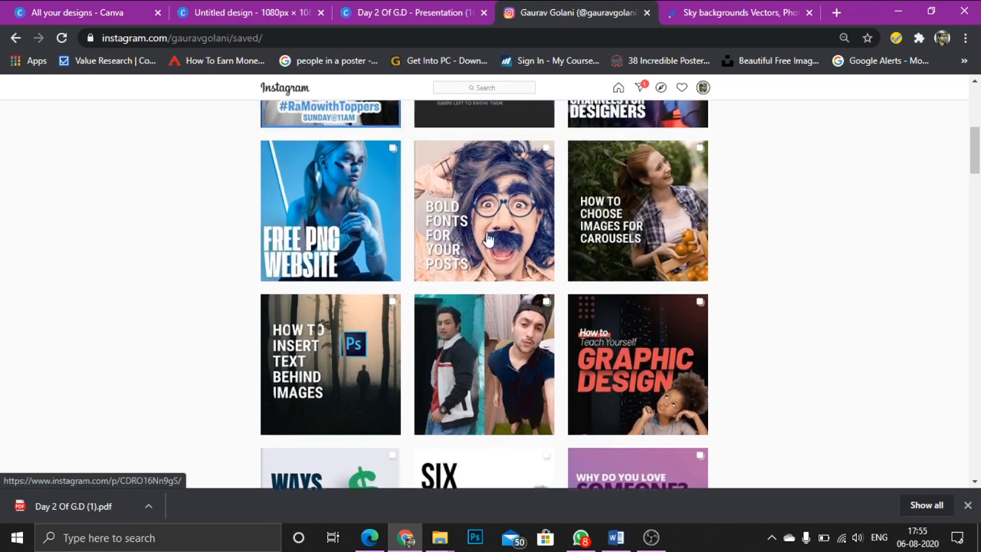
{"action": "left_click", "coordinate": [340, 342]}
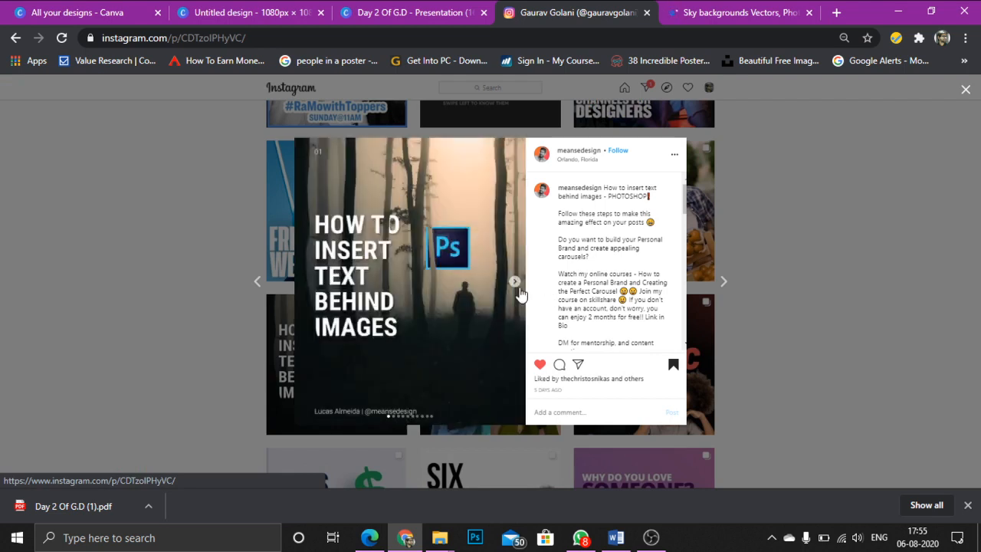
{"action": "left_click", "coordinate": [516, 284]}
{"action": "left_click", "coordinate": [515, 282]}
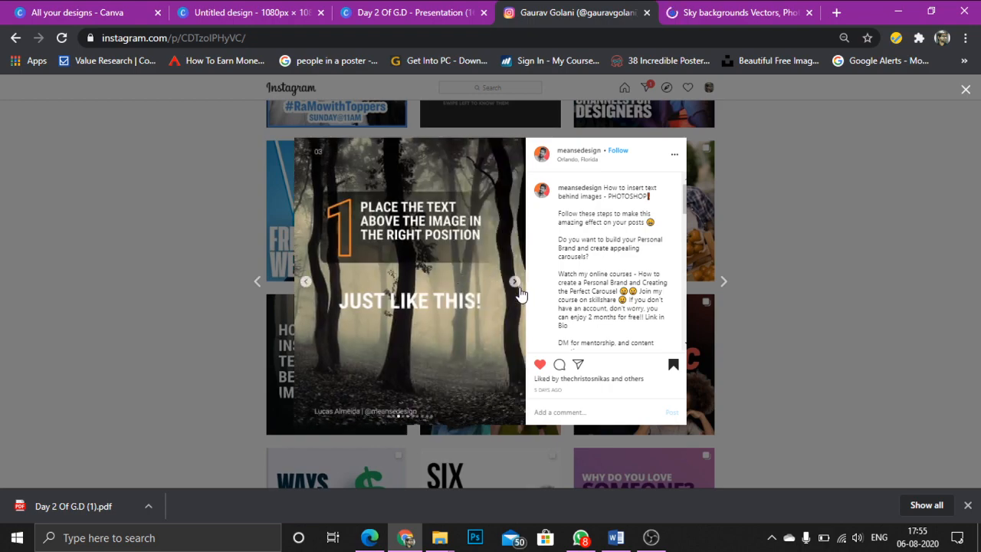
{"action": "left_click", "coordinate": [517, 285]}
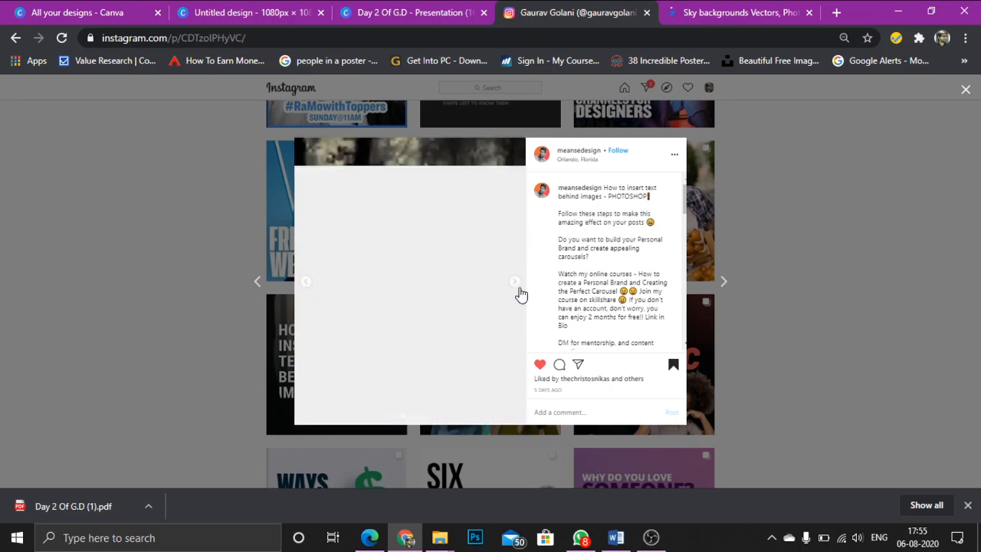
{"action": "left_click", "coordinate": [208, 278]}
{"action": "scroll", "coordinate": [427, 291], "scroll_direction": "down", "scroll_amount": 10}
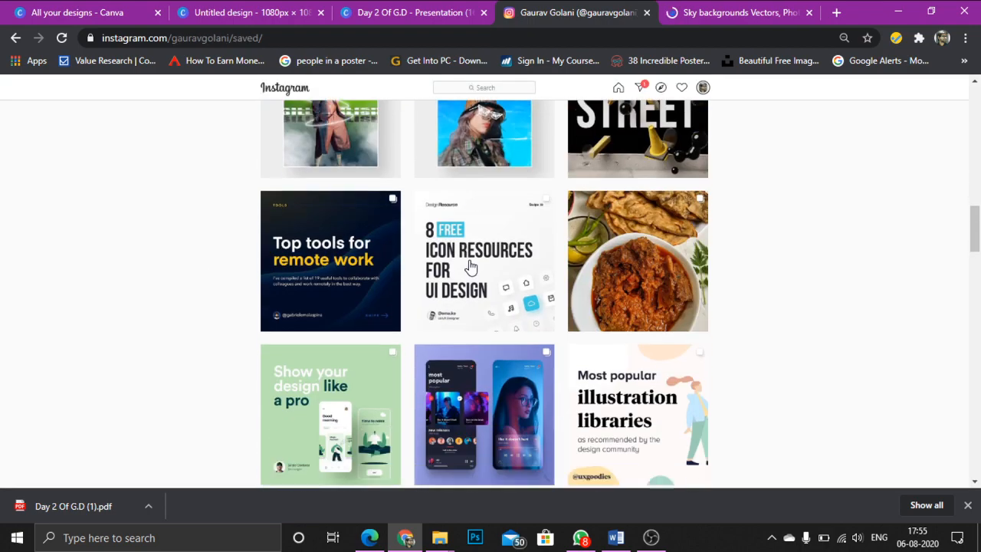
Step: Find the 4 Reasons Content Marketing carousel among the saved Instagram posts and open it
{"action": "scroll", "coordinate": [498, 264], "scroll_direction": "down", "scroll_amount": 9}
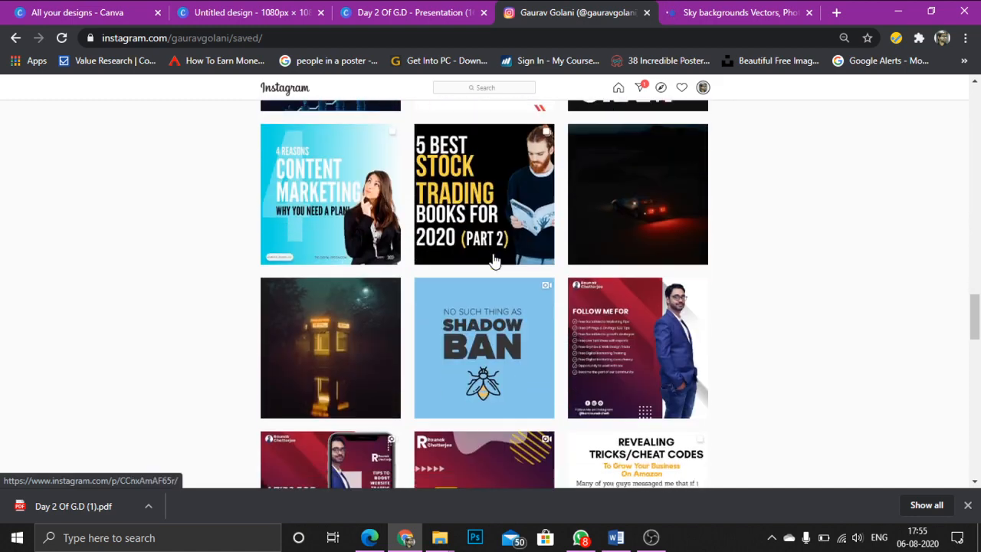
{"action": "scroll", "coordinate": [351, 281], "scroll_direction": "up", "scroll_amount": 3}
{"action": "left_click", "coordinate": [372, 311]}
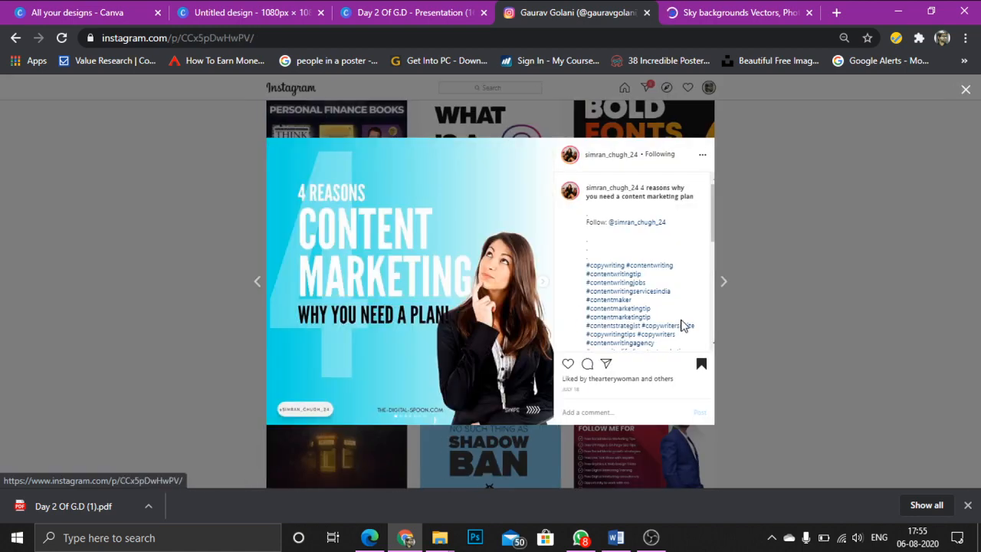
Step: Switch to the Freepik sky background results and open the Background stellar sky in watercolor image
{"action": "left_click", "coordinate": [722, 6]}
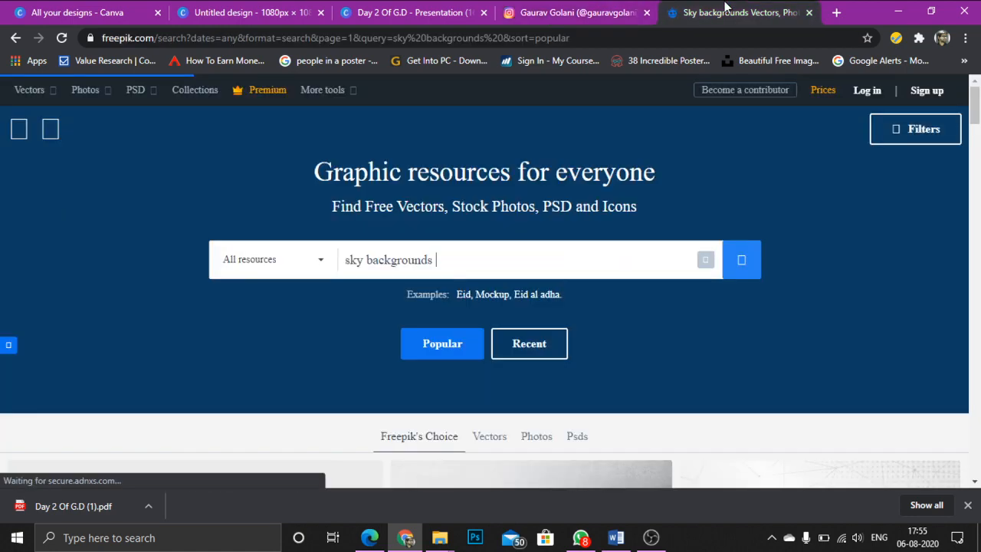
{"action": "scroll", "coordinate": [422, 245], "scroll_direction": "down", "scroll_amount": 2}
{"action": "scroll", "coordinate": [418, 250], "scroll_direction": "down", "scroll_amount": 2}
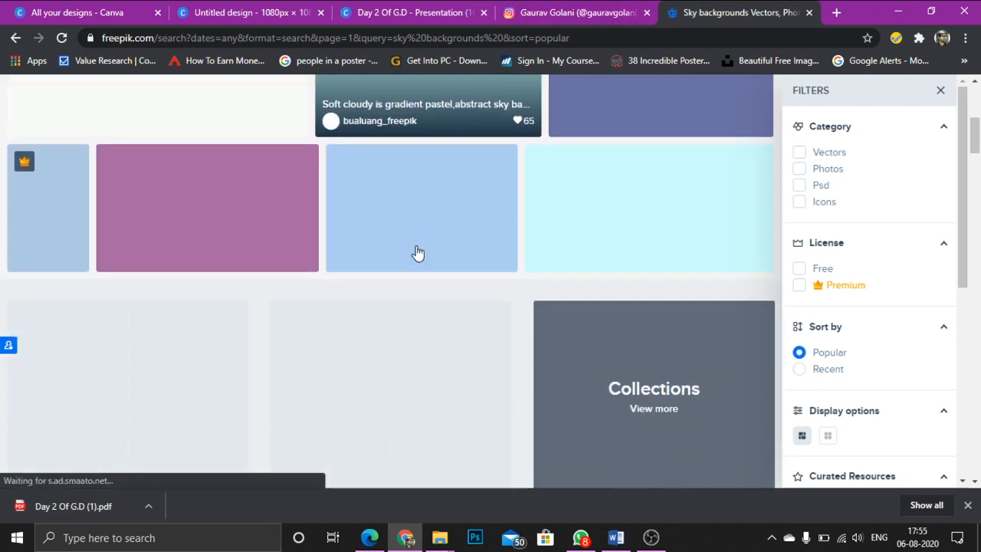
{"action": "scroll", "coordinate": [418, 253], "scroll_direction": "up", "scroll_amount": 2}
{"action": "scroll", "coordinate": [417, 253], "scroll_direction": "up", "scroll_amount": 1}
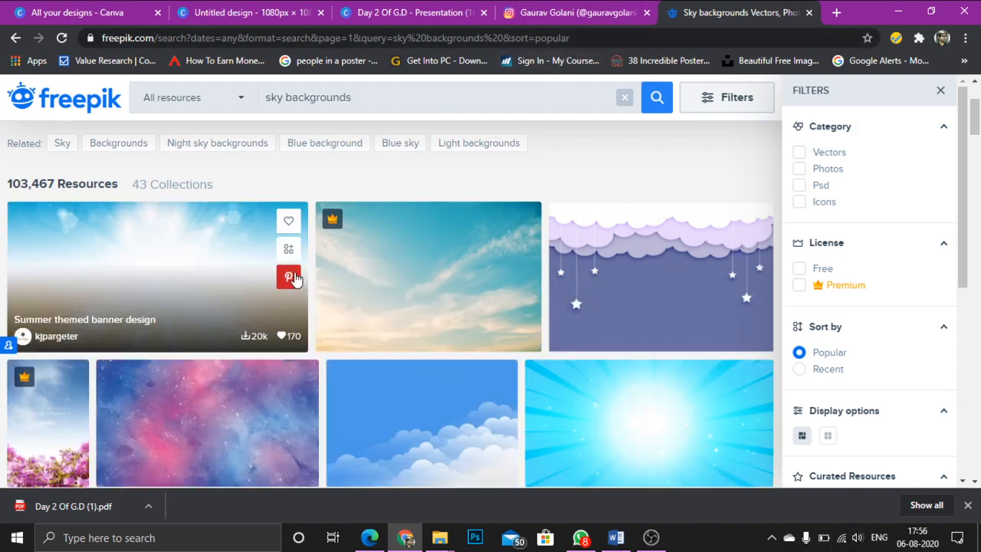
{"action": "scroll", "coordinate": [290, 279], "scroll_direction": "down", "scroll_amount": 3}
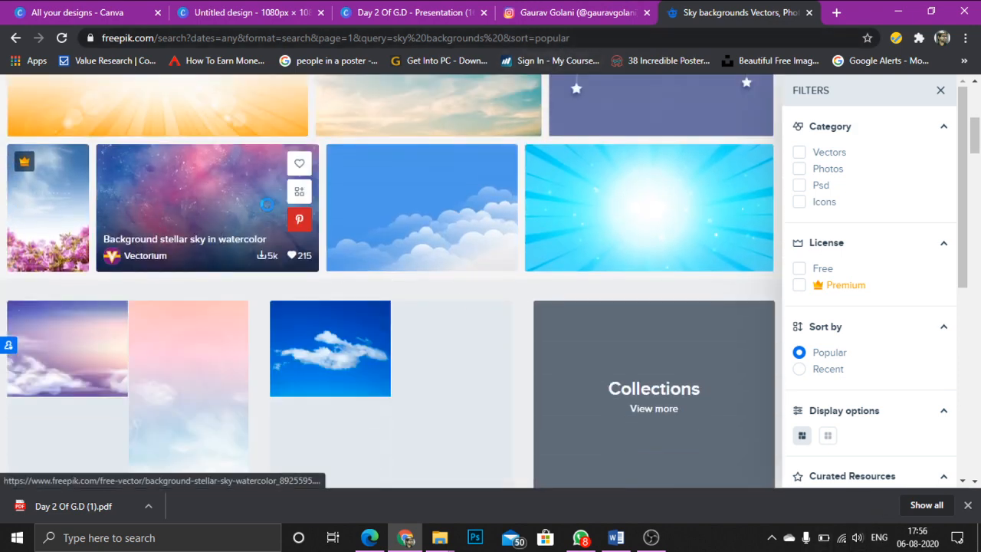
{"action": "left_click", "coordinate": [271, 212]}
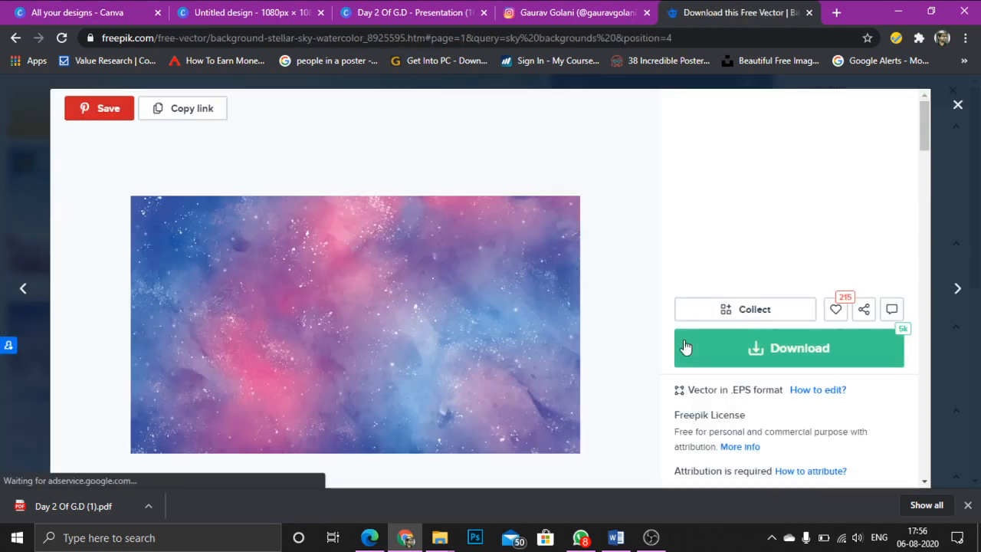
Step: Save the stellar sky watercolor preview image to the computer under its suggested file name
{"action": "right_click", "coordinate": [331, 285]}
{"action": "left_click", "coordinate": [408, 308]}
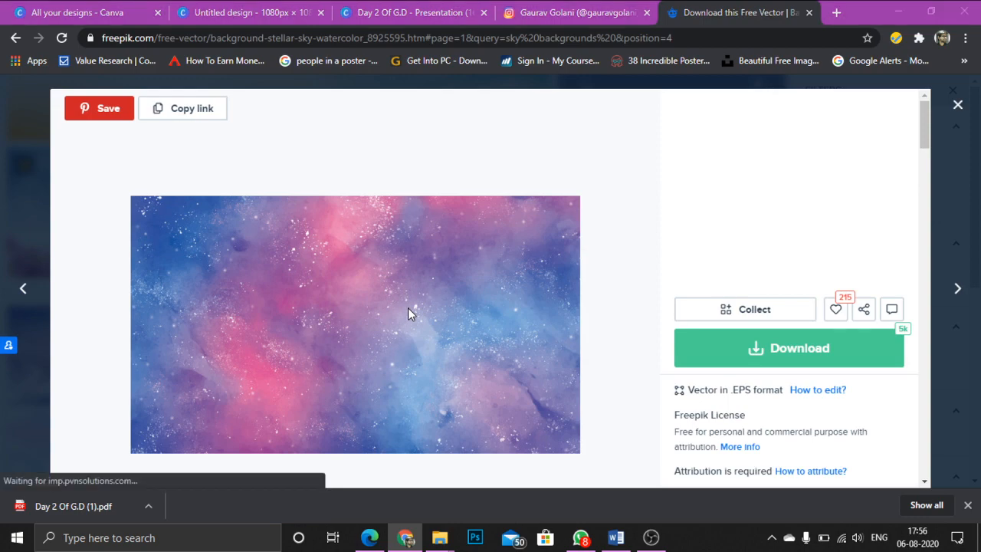
{"action": "key", "text": "Return"}
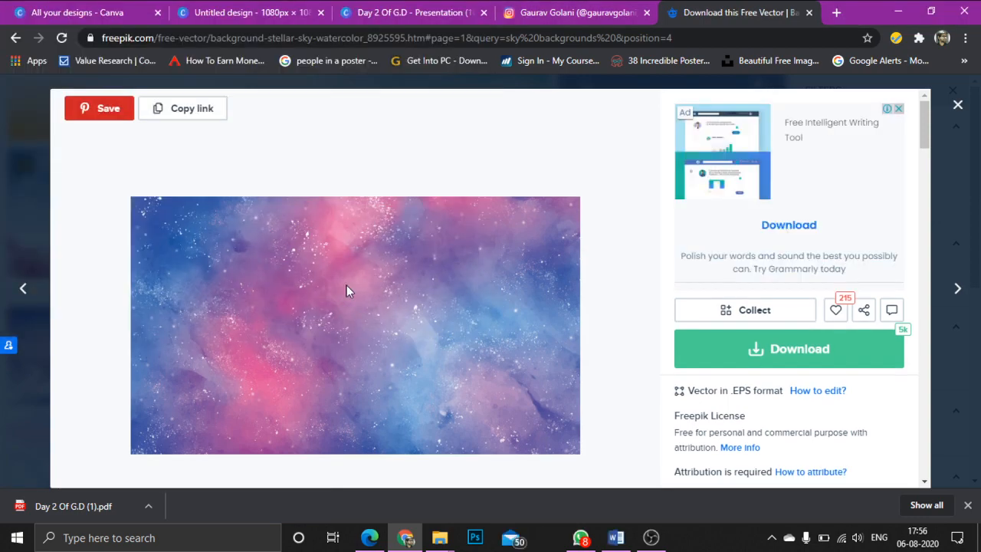
Step: Upload the downloaded stellar sky image to the Canva design and fill the letter M frame with it
{"action": "left_click", "coordinate": [249, 12]}
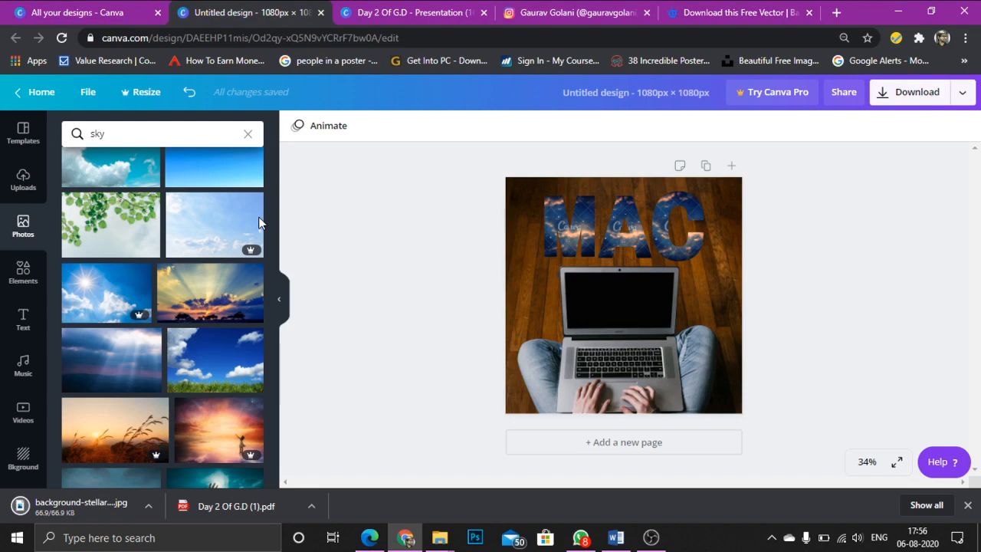
{"action": "left_click_drag", "start_coordinate": [84, 502], "coordinate": [232, 430]}
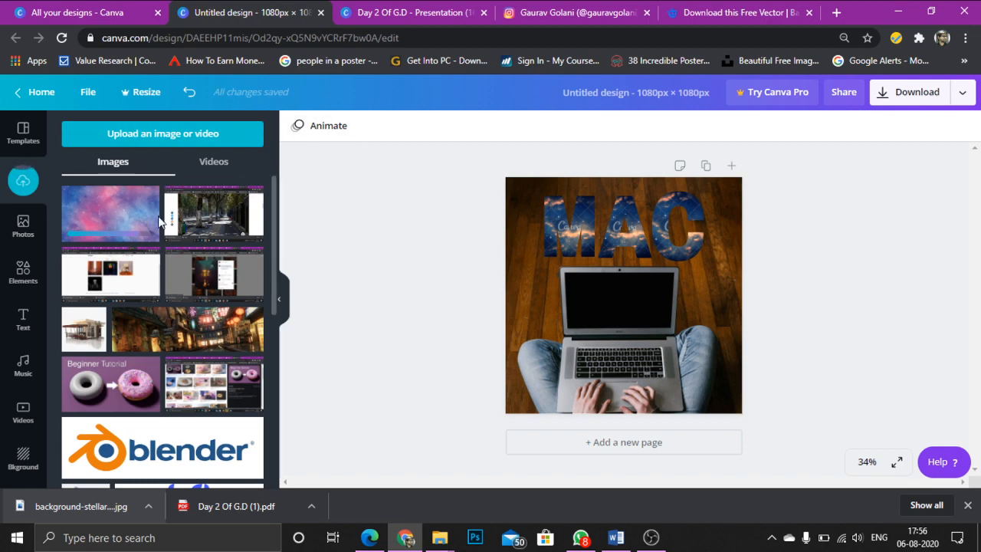
{"action": "left_click", "coordinate": [104, 224]}
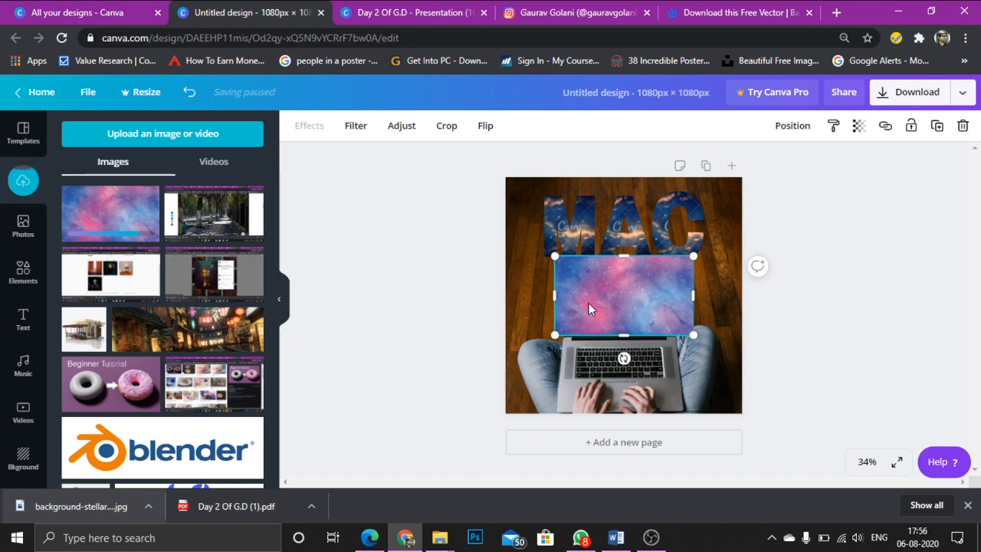
{"action": "left_click_drag", "start_coordinate": [570, 295], "coordinate": [578, 239]}
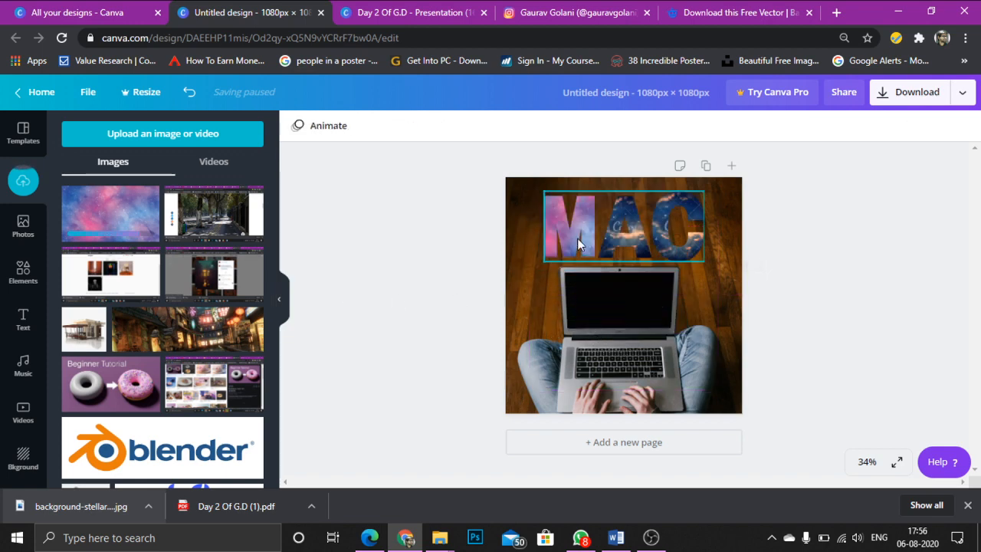
Step: Fill the letter A and C frames with the same uploaded stellar sky image
{"action": "left_click", "coordinate": [110, 215]}
{"action": "left_click_drag", "start_coordinate": [632, 312], "coordinate": [657, 225]}
{"action": "left_click", "coordinate": [80, 212]}
{"action": "left_click", "coordinate": [654, 227]}
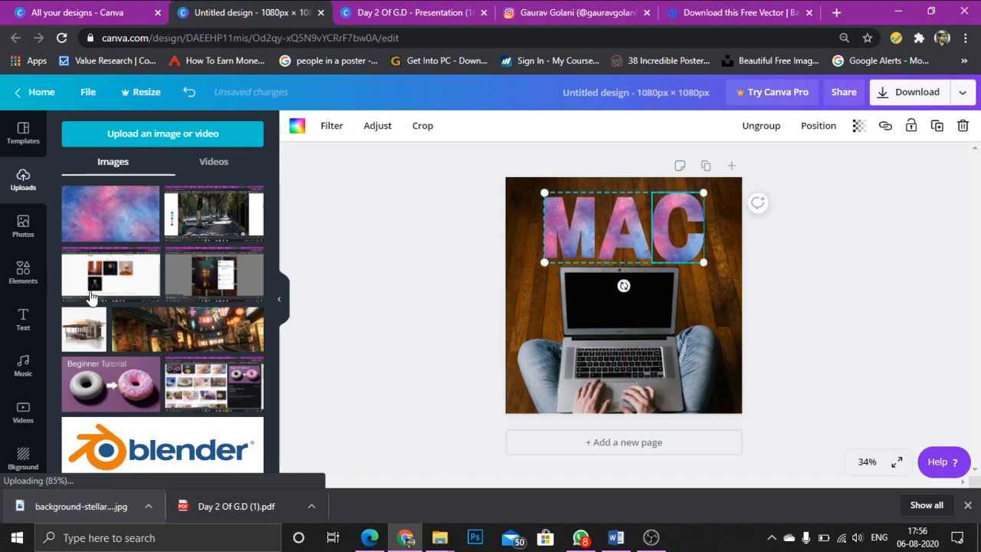
{"action": "scroll", "coordinate": [70, 256], "scroll_direction": "down", "scroll_amount": 2}
{"action": "left_click", "coordinate": [9, 273]}
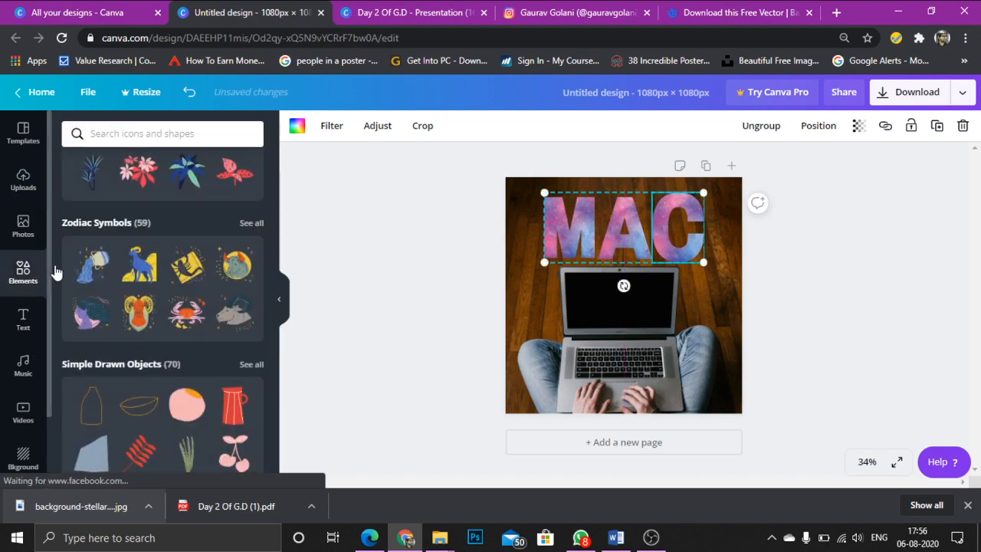
{"action": "scroll", "coordinate": [124, 273], "scroll_direction": "down", "scroll_amount": 10}
{"action": "scroll", "coordinate": [97, 288], "scroll_direction": "up", "scroll_amount": 6}
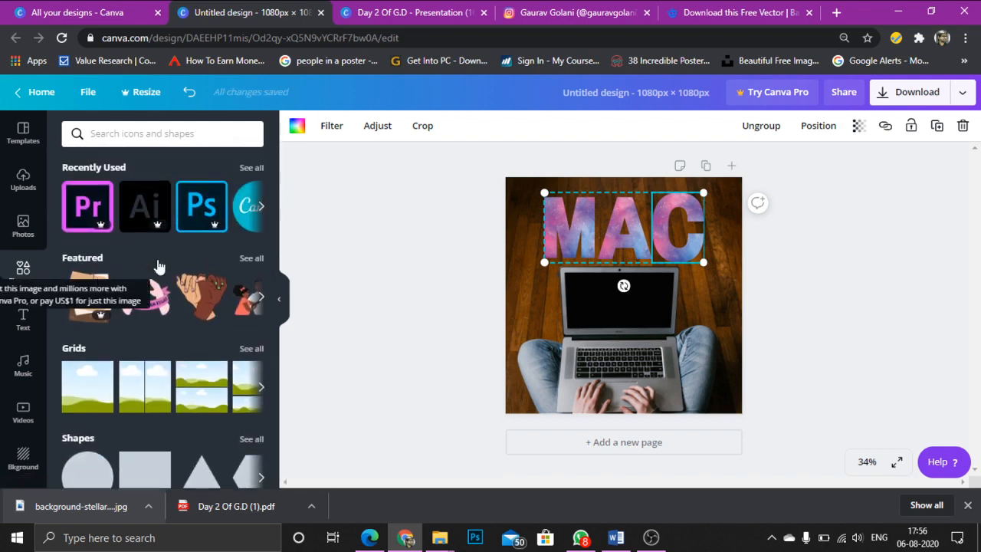
{"action": "left_click", "coordinate": [807, 240]}
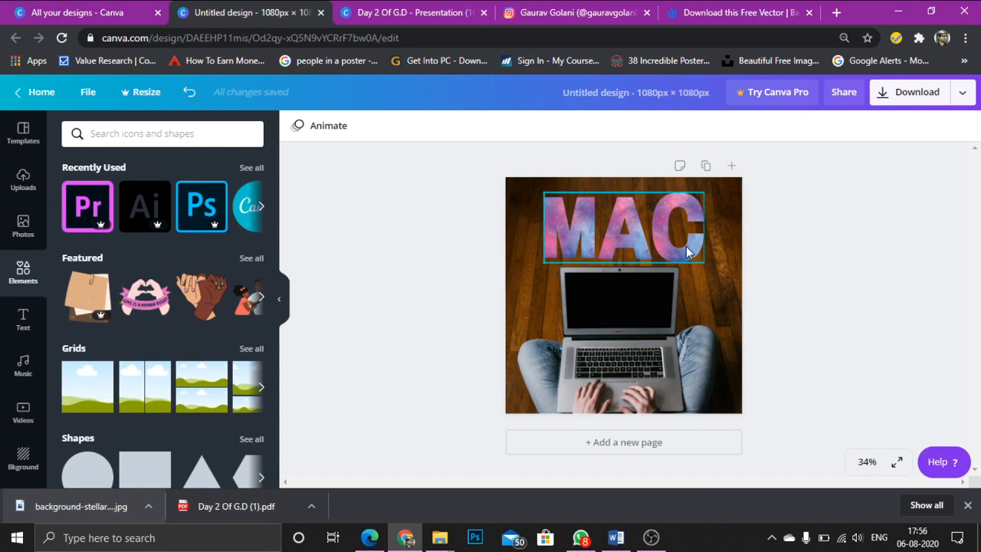
{"action": "left_click", "coordinate": [666, 314]}
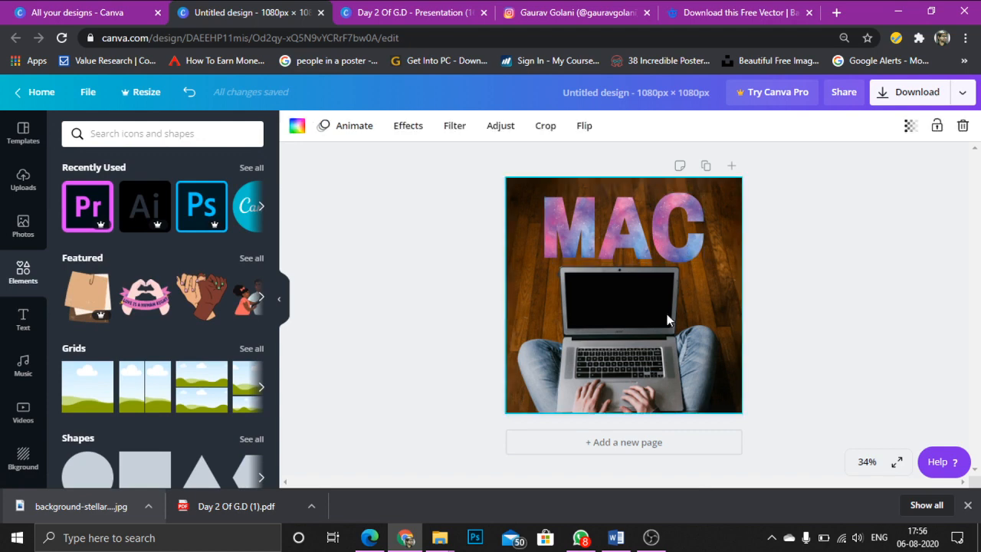
Step: Add a second page to the design and search the photo library for business
{"action": "left_click", "coordinate": [731, 165]}
{"action": "left_click", "coordinate": [21, 222]}
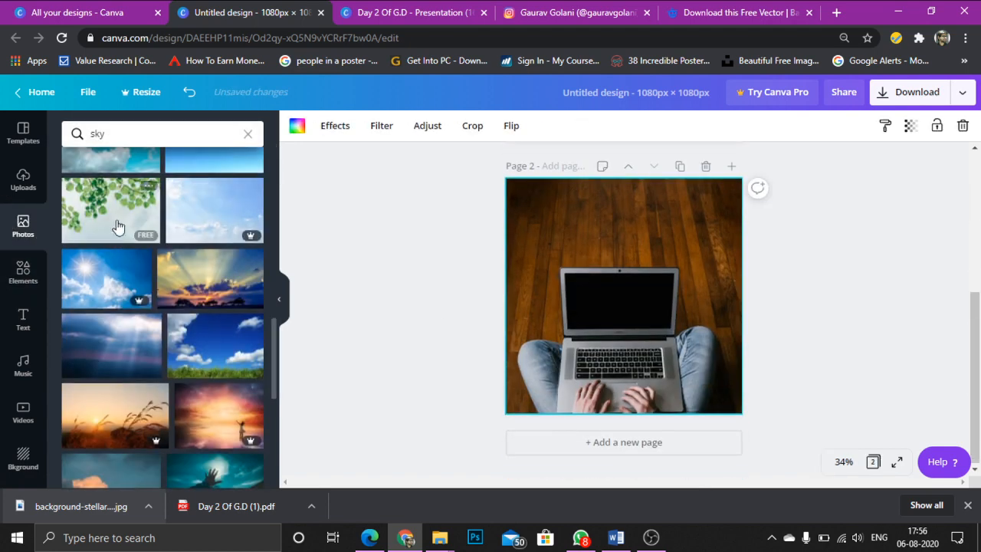
{"action": "left_click", "coordinate": [250, 134]}
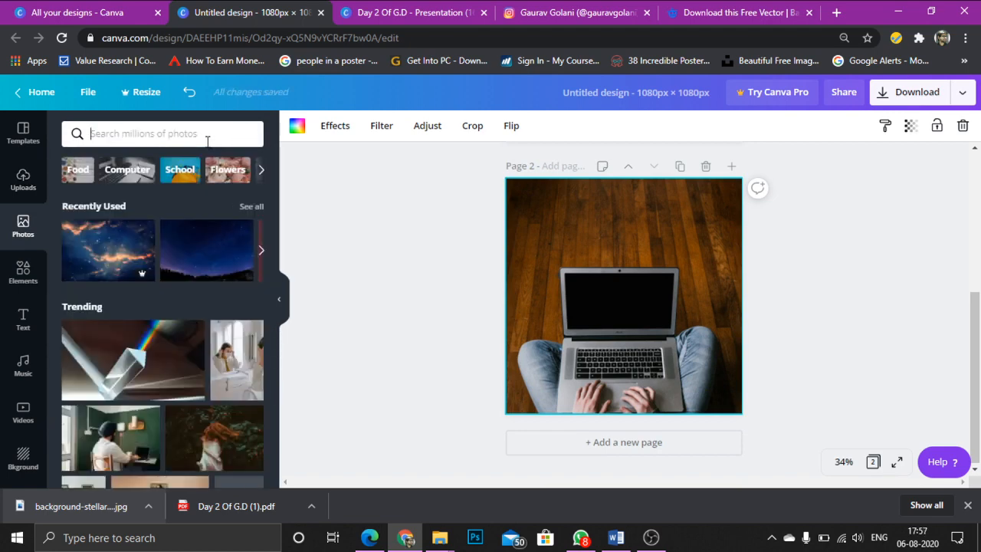
{"action": "type", "text": "business"}
{"action": "key", "text": "Return"}
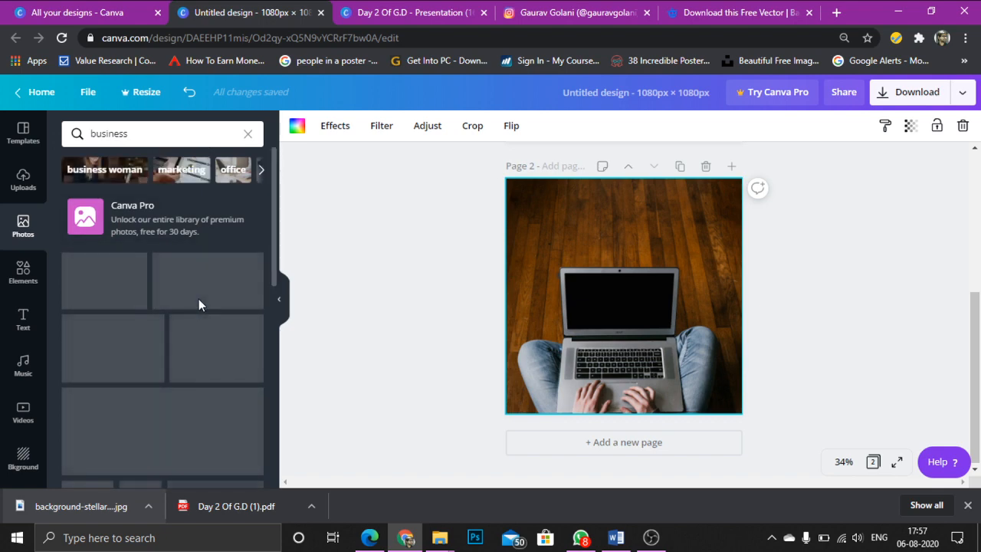
Step: Set the chalkboard photo of a figure climbing stairs to a light bulb as the page 2 background
{"action": "scroll", "coordinate": [199, 306], "scroll_direction": "down", "scroll_amount": 5}
{"action": "scroll", "coordinate": [192, 322], "scroll_direction": "up", "scroll_amount": 2}
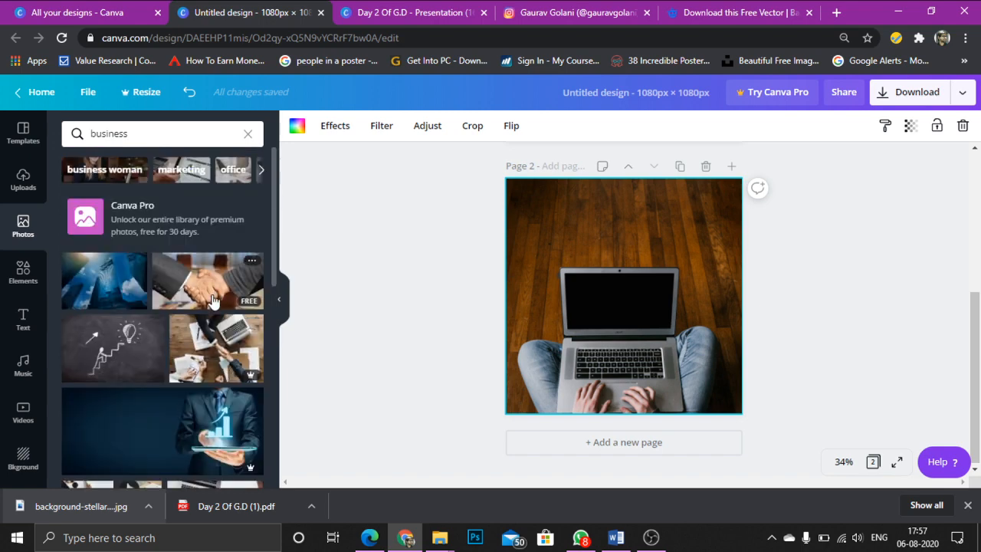
{"action": "left_click", "coordinate": [166, 353]}
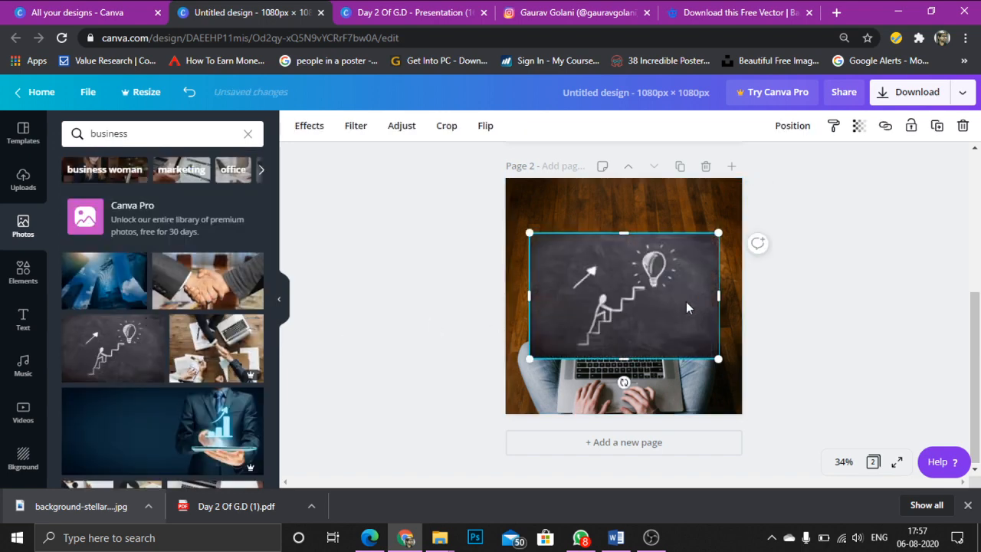
{"action": "left_click_drag", "start_coordinate": [630, 259], "coordinate": [606, 206]}
{"action": "left_click_drag", "start_coordinate": [697, 302], "coordinate": [874, 462]}
{"action": "left_click_drag", "start_coordinate": [699, 350], "coordinate": [634, 327]}
{"action": "left_click", "coordinate": [891, 292]}
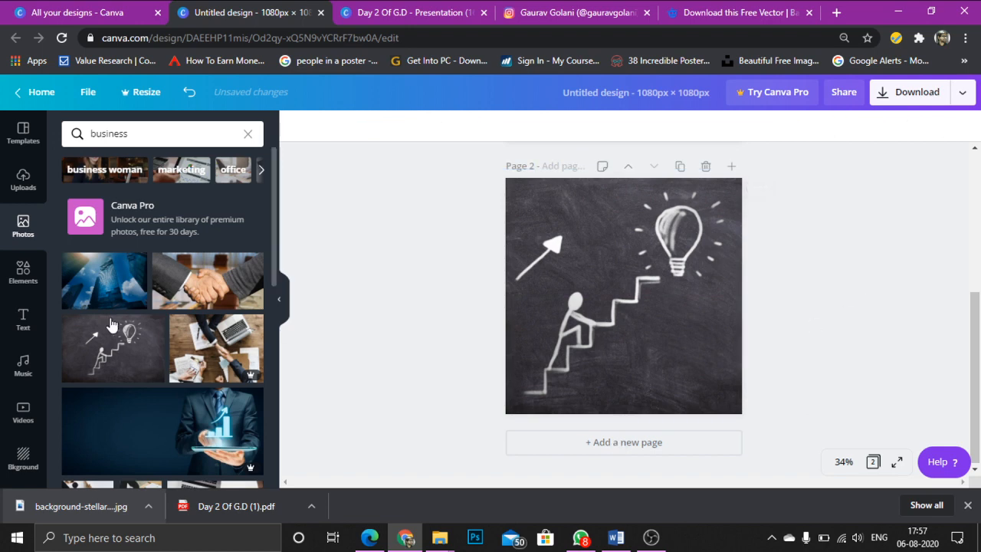
Step: Set the photo of a suited businessman holding a tablet with a bar chart as the page 2 background
{"action": "scroll", "coordinate": [145, 307], "scroll_direction": "down", "scroll_amount": 3}
{"action": "left_click", "coordinate": [146, 306]}
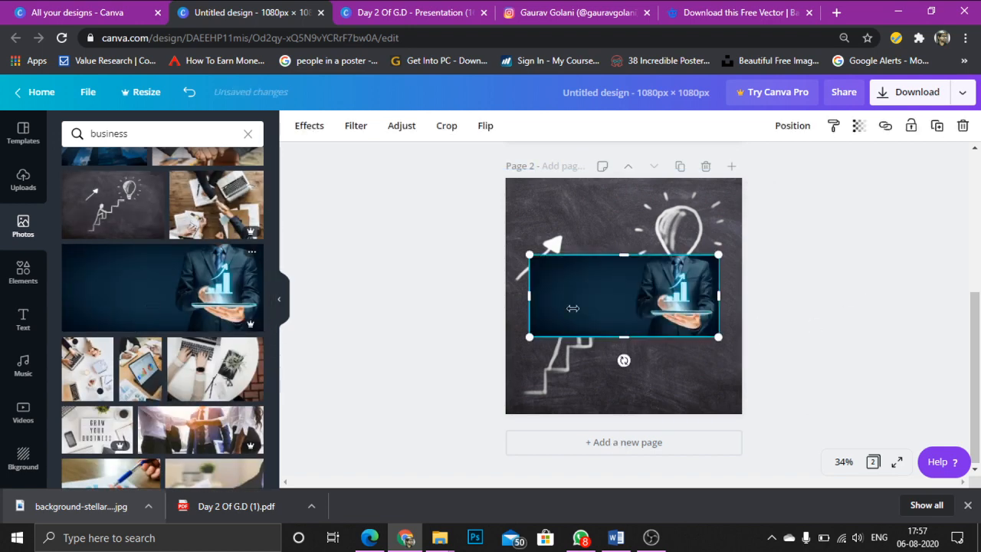
{"action": "left_click_drag", "start_coordinate": [685, 311], "coordinate": [651, 233]}
{"action": "left_click_drag", "start_coordinate": [601, 302], "coordinate": [664, 366]}
{"action": "left_click_drag", "start_coordinate": [686, 302], "coordinate": [767, 299]}
{"action": "mouse_move", "coordinate": [636, 284]}
{"action": "left_mouse_down"}
{"action": "mouse_move", "coordinate": [621, 284]}
{"action": "mouse_move", "coordinate": [633, 284]}
{"action": "left_mouse_up"}
{"action": "mouse_move", "coordinate": [742, 295]}
{"action": "left_mouse_down"}
{"action": "mouse_move", "coordinate": [751, 296]}
{"action": "mouse_move", "coordinate": [705, 311]}
{"action": "mouse_move", "coordinate": [727, 306]}
{"action": "left_mouse_up"}
{"action": "left_click", "coordinate": [744, 307]}
{"action": "left_click", "coordinate": [757, 187]}
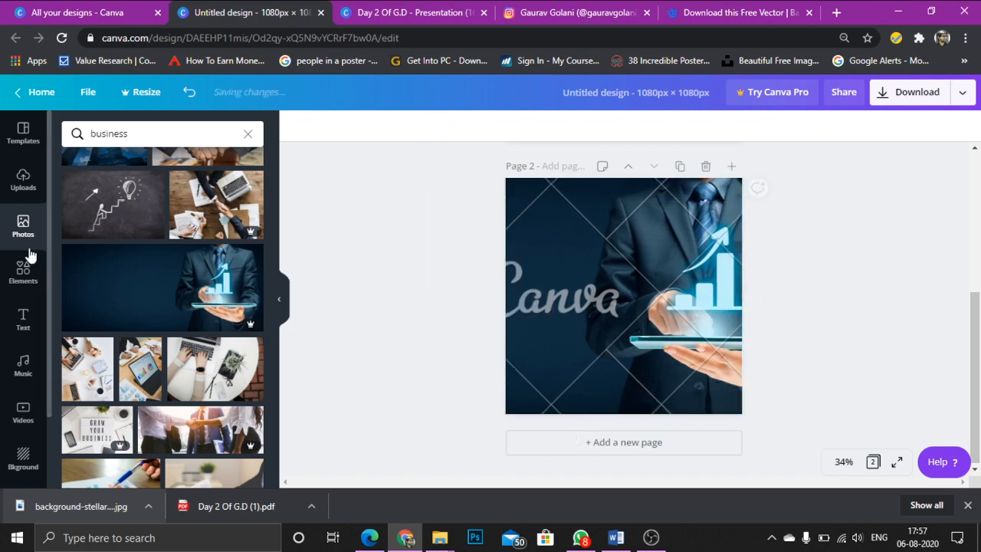
Step: Add a letter A frame to page 2, shrink it and place it in the page's upper-left corner
{"action": "left_click", "coordinate": [22, 264]}
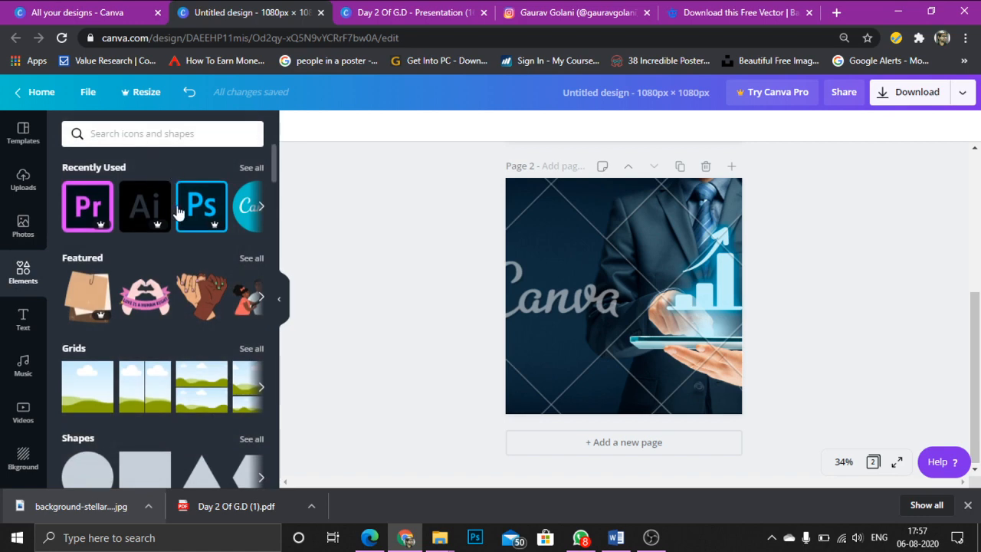
{"action": "scroll", "coordinate": [247, 354], "scroll_direction": "down", "scroll_amount": 4}
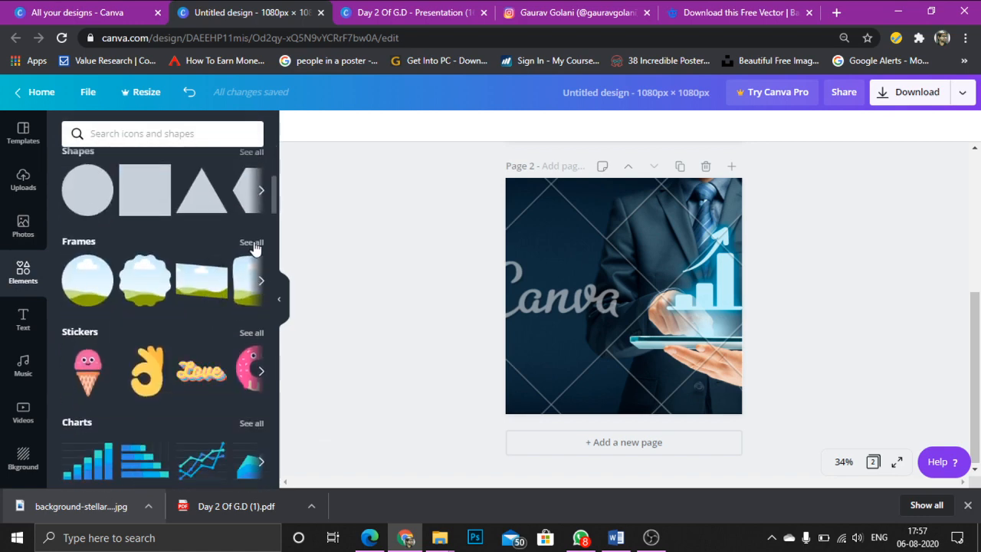
{"action": "left_click", "coordinate": [251, 242]}
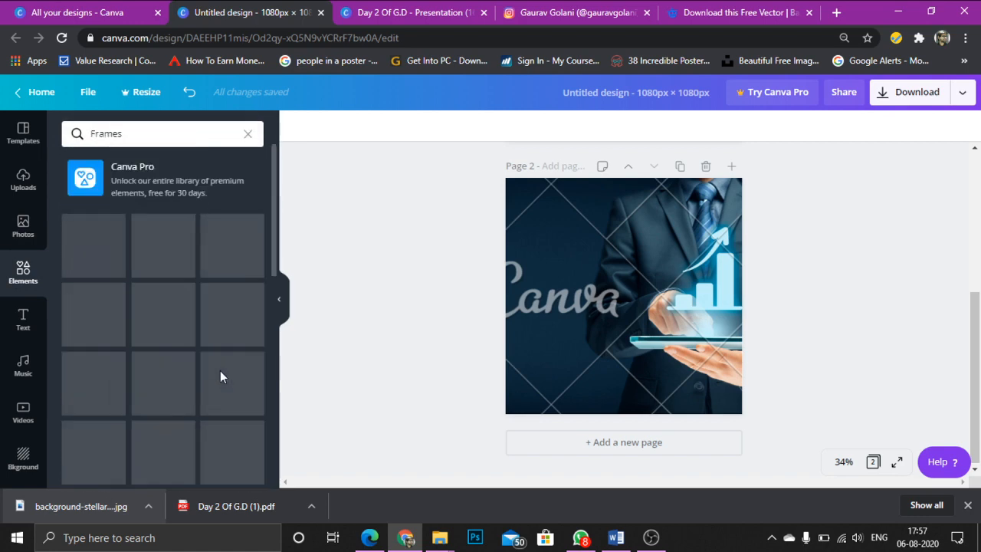
{"action": "scroll", "coordinate": [170, 336], "scroll_direction": "down", "scroll_amount": 6}
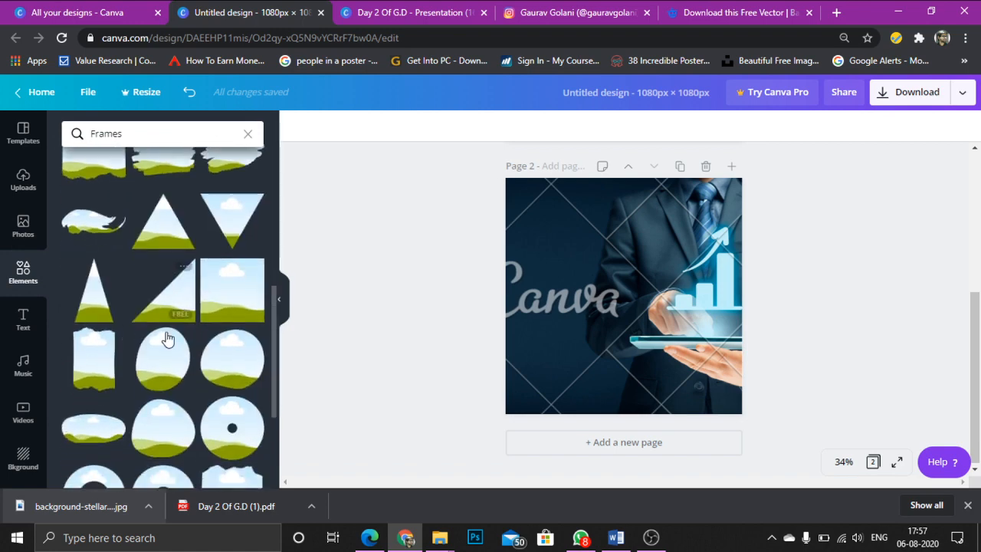
{"action": "scroll", "coordinate": [165, 339], "scroll_direction": "down", "scroll_amount": 10}
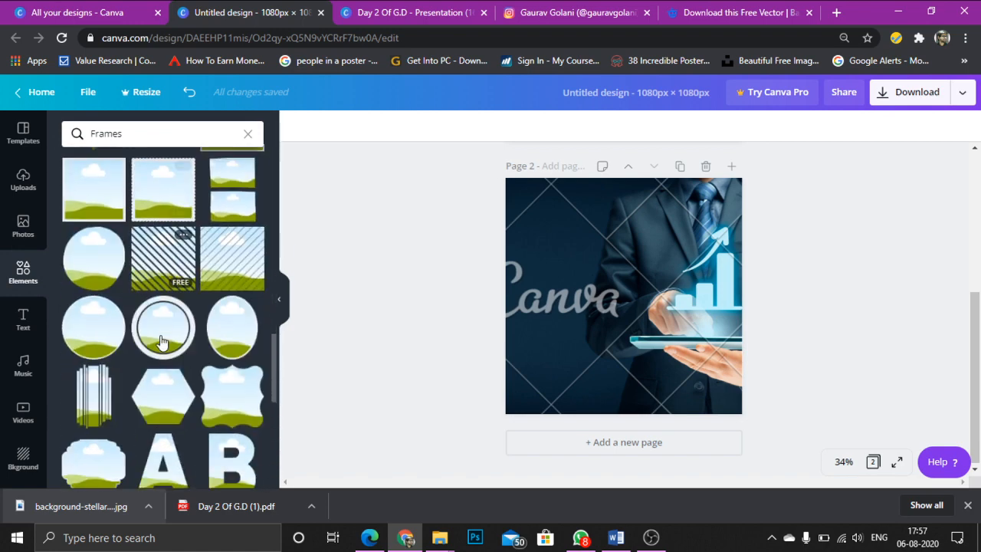
{"action": "left_click", "coordinate": [182, 296]}
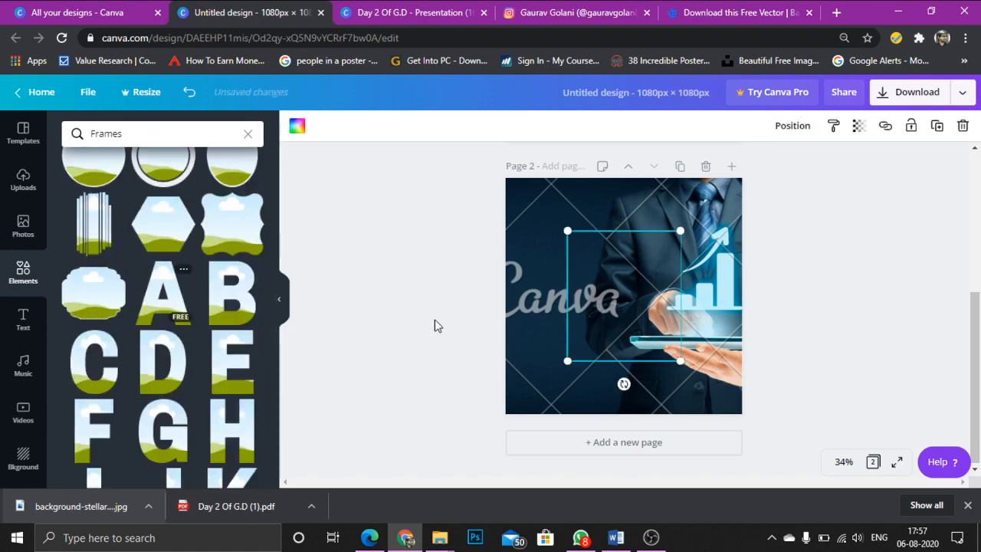
{"action": "left_click_drag", "start_coordinate": [602, 296], "coordinate": [532, 244]}
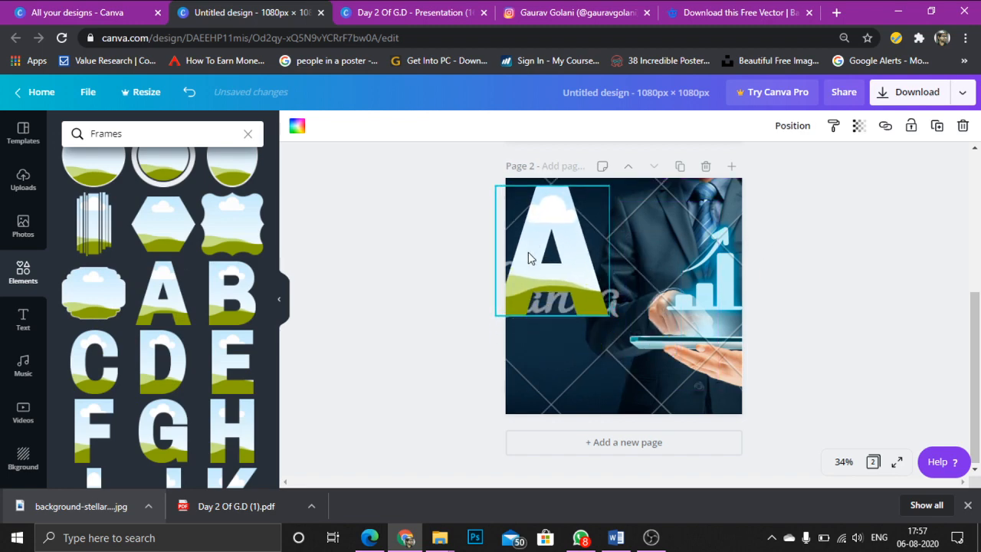
{"action": "left_click_drag", "start_coordinate": [517, 279], "coordinate": [529, 277]}
{"action": "left_click_drag", "start_coordinate": [556, 246], "coordinate": [542, 241]}
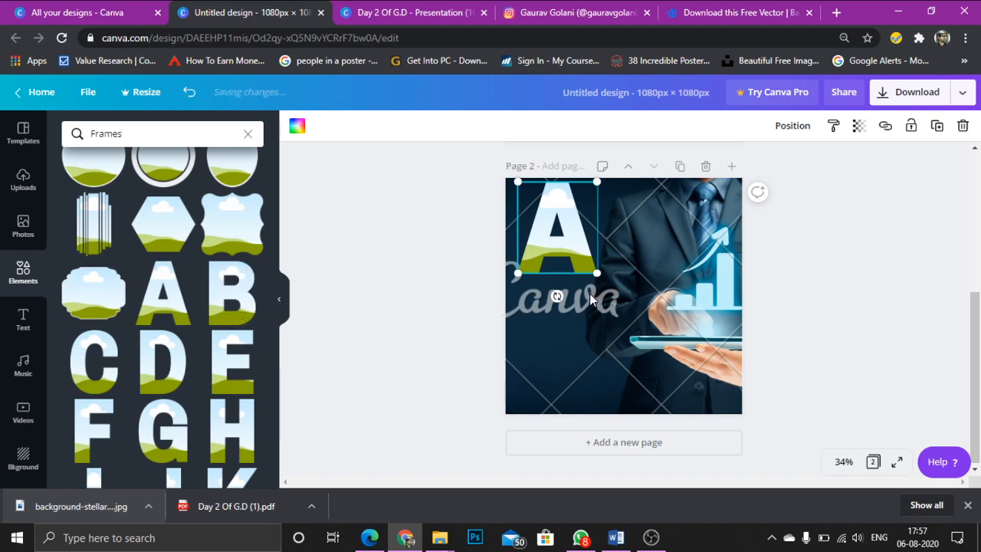
Step: Add a letter B frame to page 2, shrink it and place it directly below the letter A
{"action": "left_click", "coordinate": [253, 295]}
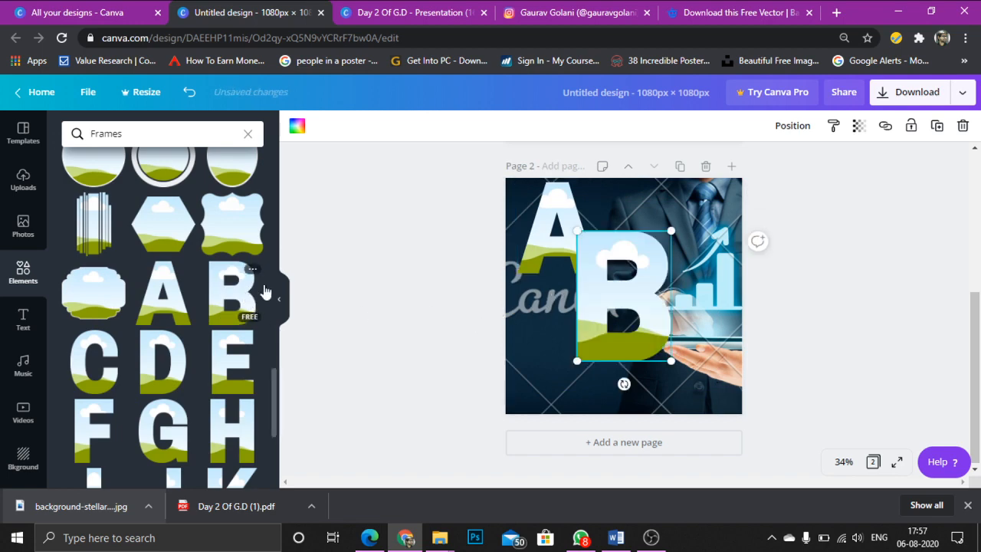
{"action": "left_click_drag", "start_coordinate": [671, 229], "coordinate": [629, 292]}
{"action": "left_click_drag", "start_coordinate": [596, 322], "coordinate": [550, 317]}
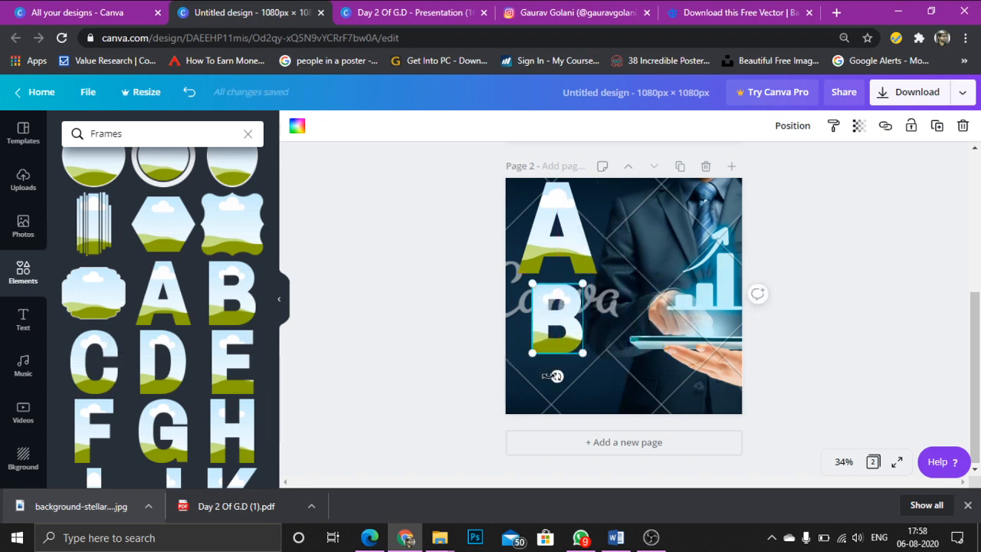
Step: Add a small letter C frame below the B, shrinking A and moving B up so the three letters stack in one column
{"action": "left_click", "coordinate": [102, 354]}
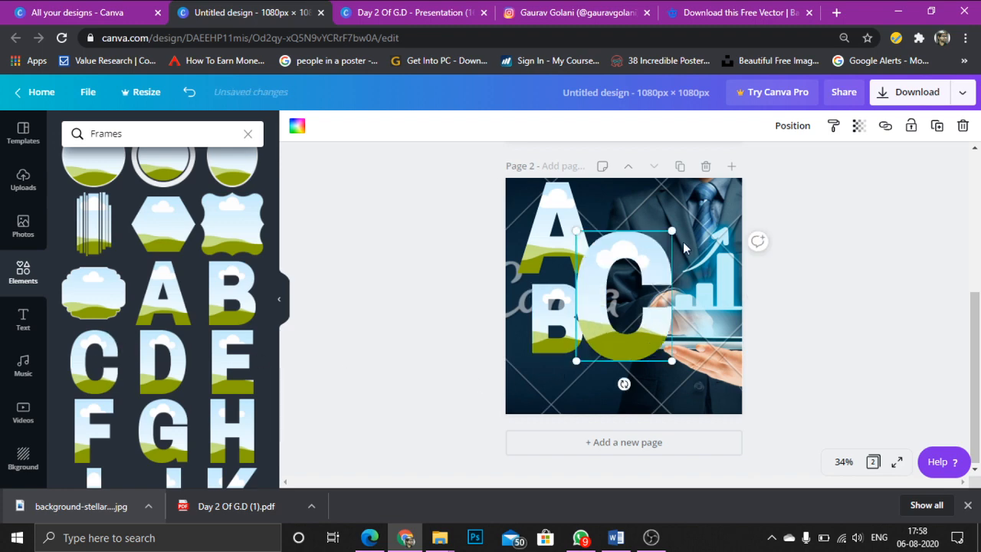
{"action": "left_click_drag", "start_coordinate": [665, 238], "coordinate": [578, 375]}
{"action": "left_click_drag", "start_coordinate": [552, 296], "coordinate": [570, 256]}
{"action": "left_click", "coordinate": [571, 258]}
{"action": "left_click", "coordinate": [555, 299]}
{"action": "left_click_drag", "start_coordinate": [557, 299], "coordinate": [554, 284]}
{"action": "mouse_move", "coordinate": [557, 376]}
{"action": "left_mouse_down"}
{"action": "mouse_move", "coordinate": [540, 355]}
{"action": "mouse_move", "coordinate": [540, 370]}
{"action": "left_mouse_up"}
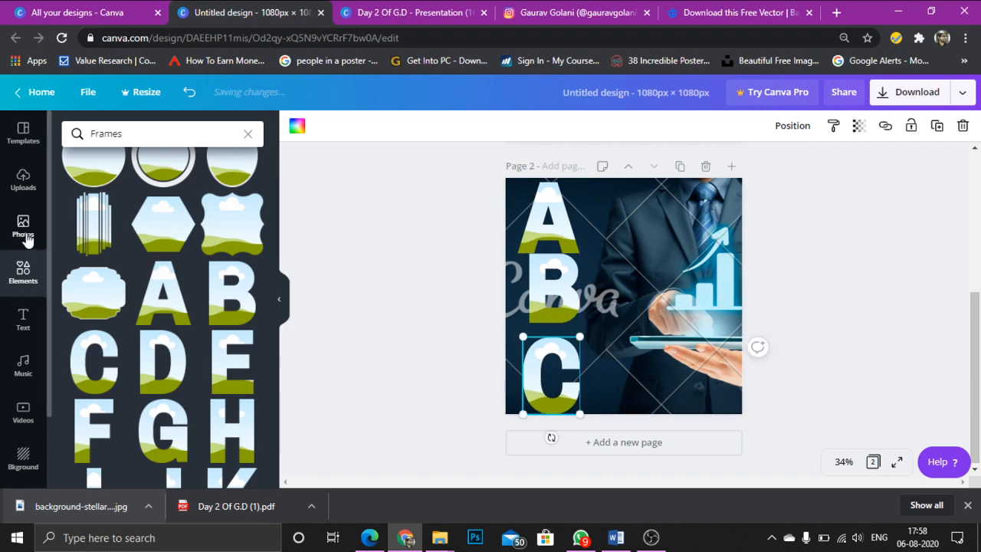
Step: Fill the letter A frame with the business photo of hands holding a tablet over a blue world map
{"action": "left_click", "coordinate": [25, 233]}
{"action": "scroll", "coordinate": [215, 362], "scroll_direction": "down", "scroll_amount": 5}
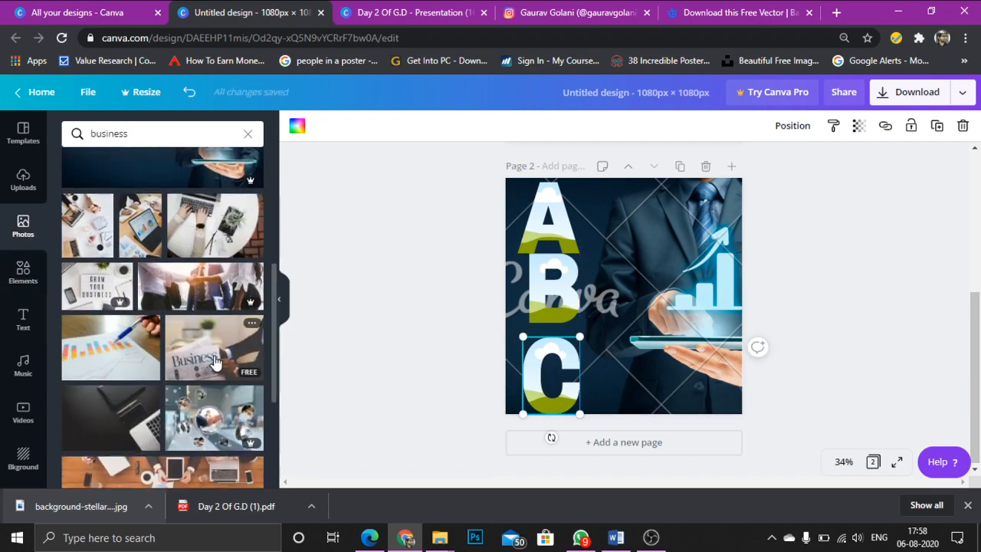
{"action": "scroll", "coordinate": [214, 362], "scroll_direction": "down", "scroll_amount": 2}
{"action": "scroll", "coordinate": [164, 363], "scroll_direction": "down", "scroll_amount": 3}
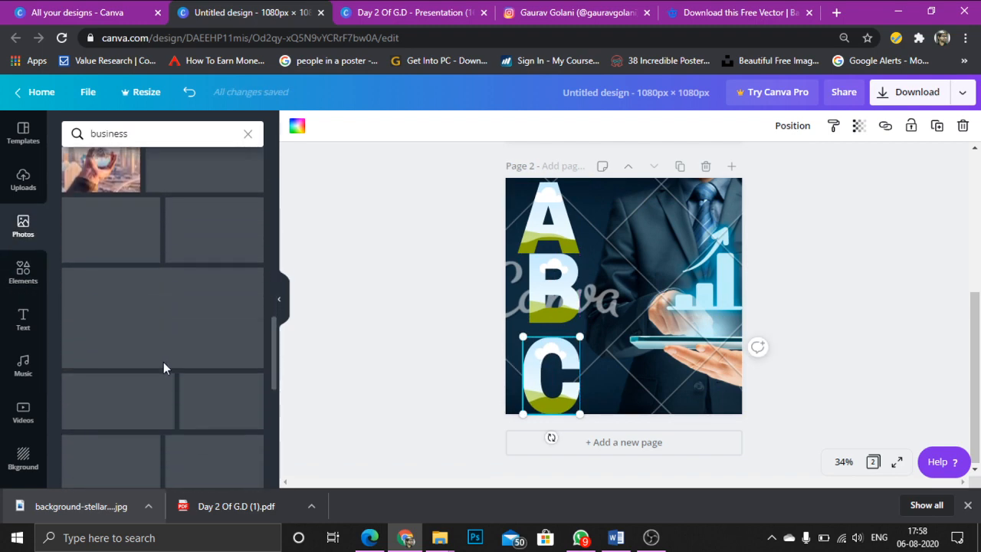
{"action": "scroll", "coordinate": [157, 371], "scroll_direction": "down", "scroll_amount": 2}
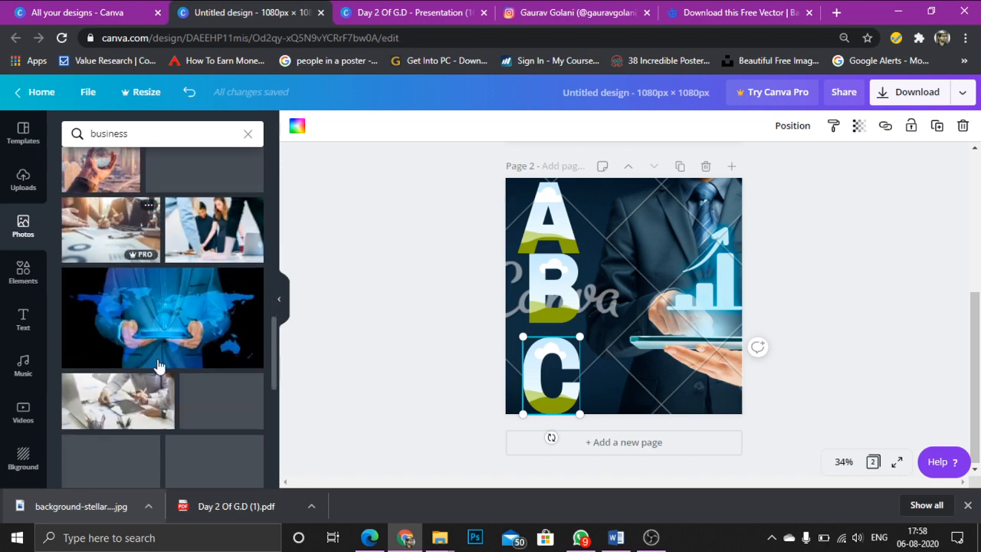
{"action": "left_click", "coordinate": [206, 326]}
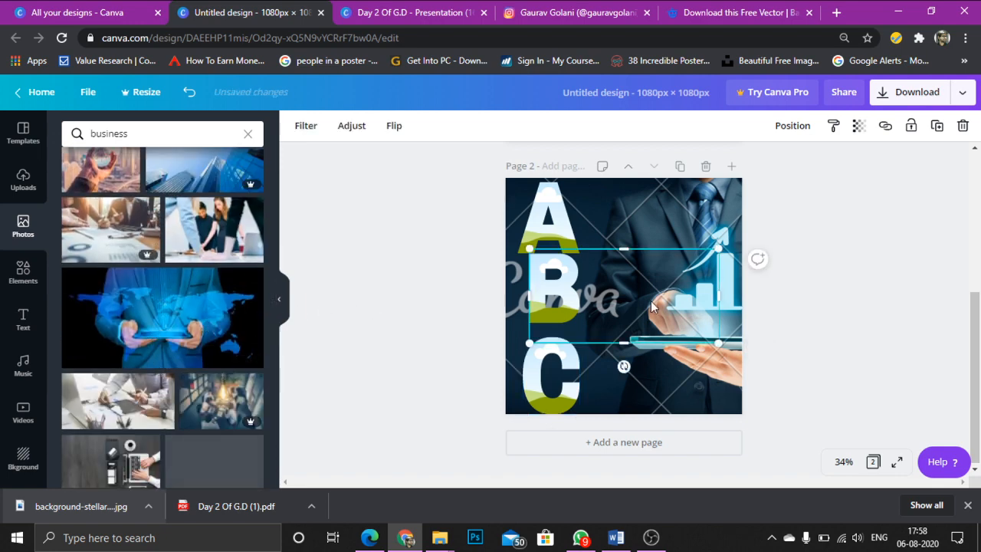
{"action": "left_click_drag", "start_coordinate": [639, 314], "coordinate": [568, 253]}
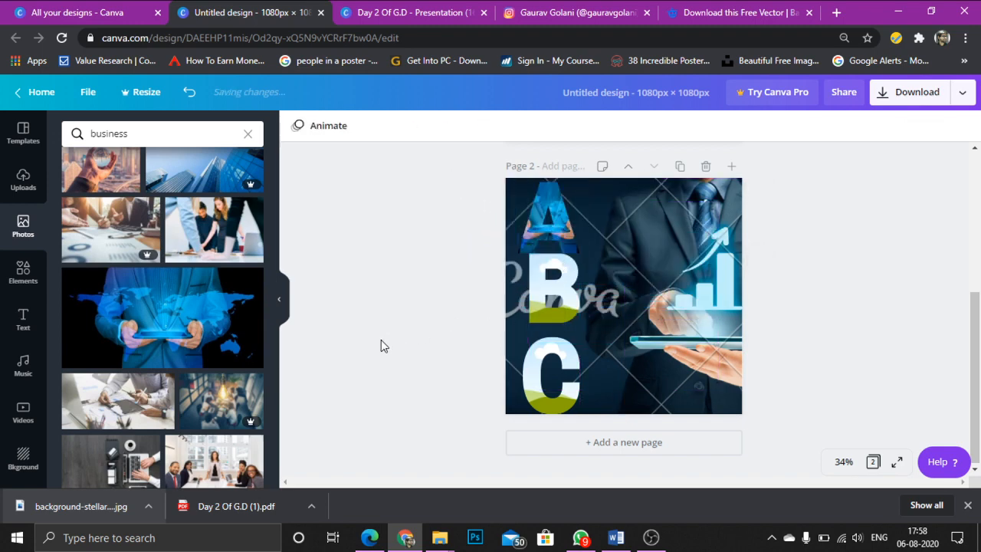
Step: Fill the letter B and C frames with the same blue world map and tablet photo
{"action": "left_click", "coordinate": [162, 318]}
{"action": "left_click_drag", "start_coordinate": [614, 314], "coordinate": [519, 315]}
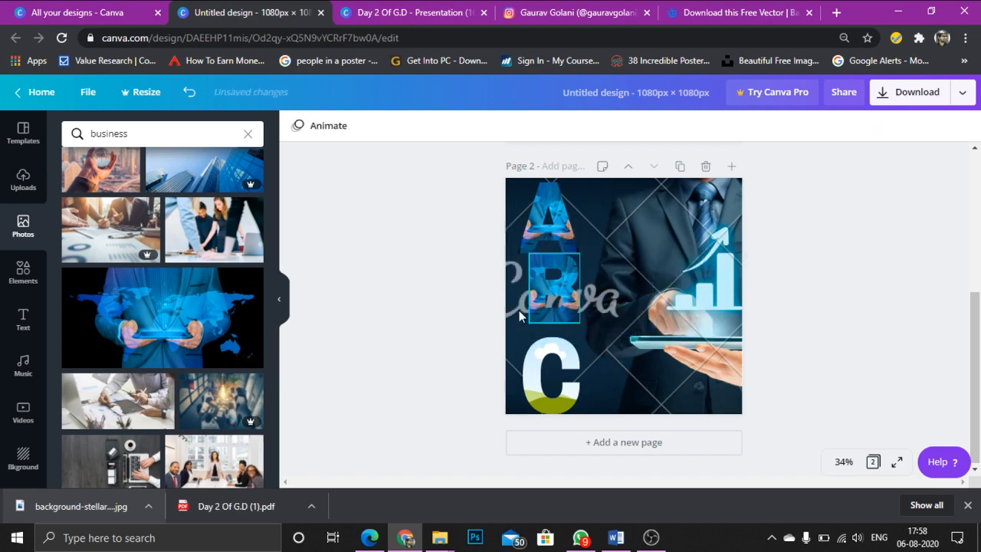
{"action": "left_click", "coordinate": [181, 321]}
{"action": "left_click_drag", "start_coordinate": [603, 322], "coordinate": [543, 400]}
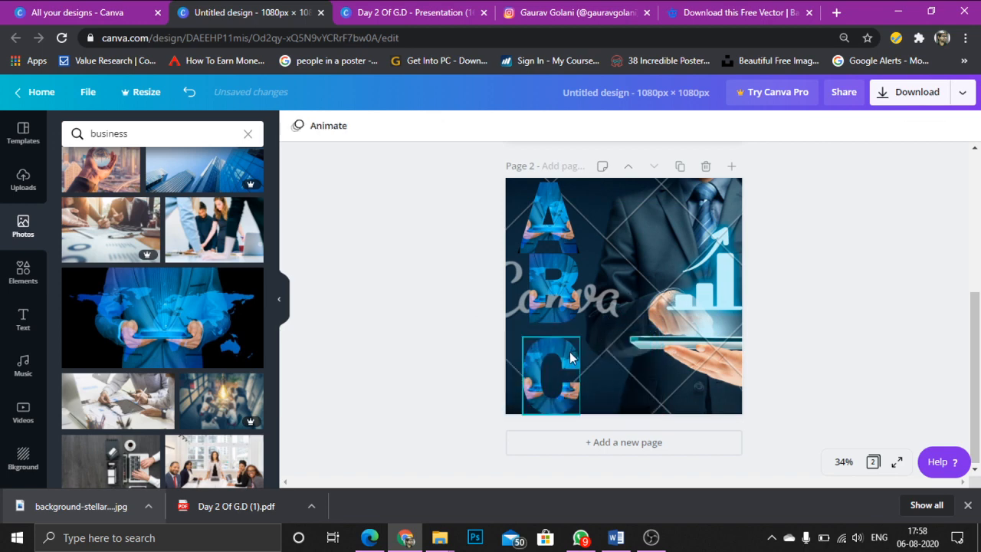
Step: Delete the businessman background photo from page 2
{"action": "left_click", "coordinate": [658, 291]}
{"action": "key", "text": "Delete"}
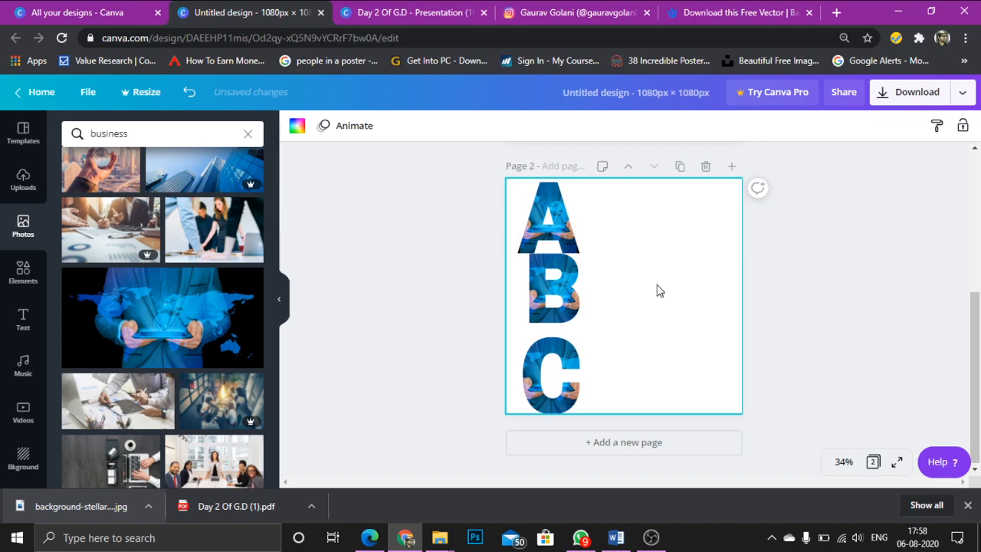
Step: Move the letter B diagonally below the A and shift the world map photo left inside the B and A frames
{"action": "mouse_move", "coordinate": [555, 282]}
{"action": "left_mouse_down"}
{"action": "mouse_move", "coordinate": [600, 261]}
{"action": "mouse_move", "coordinate": [574, 279]}
{"action": "mouse_move", "coordinate": [539, 279]}
{"action": "left_mouse_up"}
{"action": "double_click", "coordinate": [613, 280]}
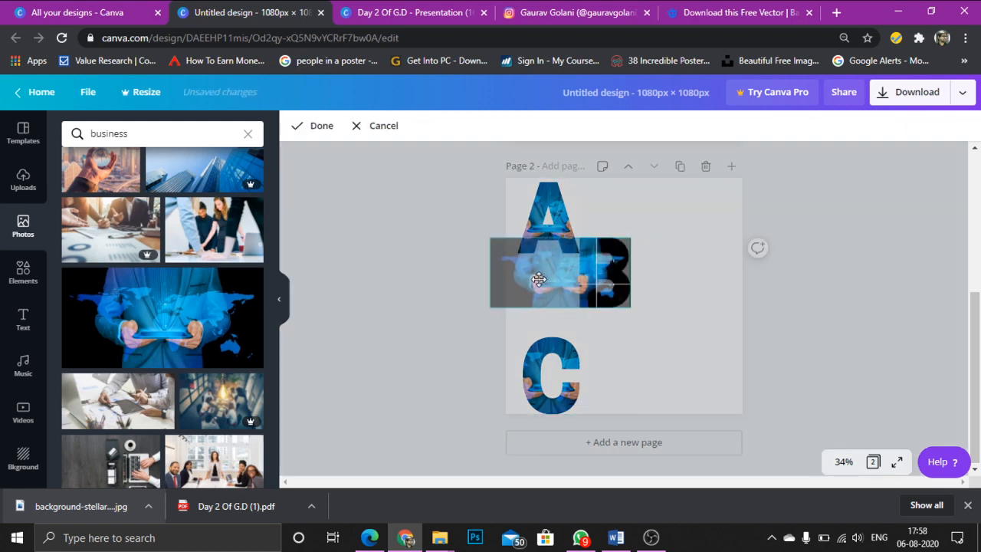
{"action": "left_click", "coordinate": [672, 267]}
{"action": "double_click", "coordinate": [534, 220]}
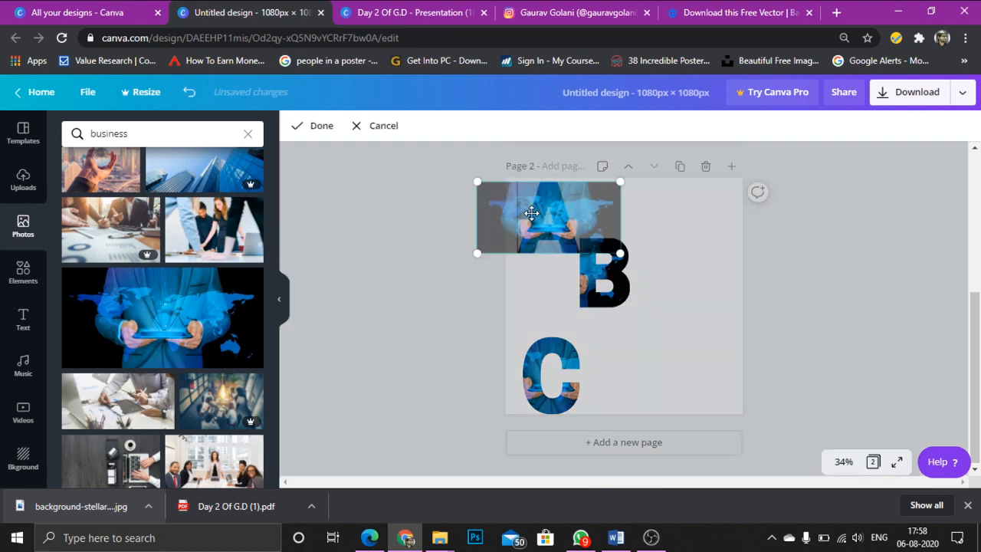
{"action": "left_click_drag", "start_coordinate": [583, 246], "coordinate": [503, 240]}
{"action": "left_click", "coordinate": [679, 236]}
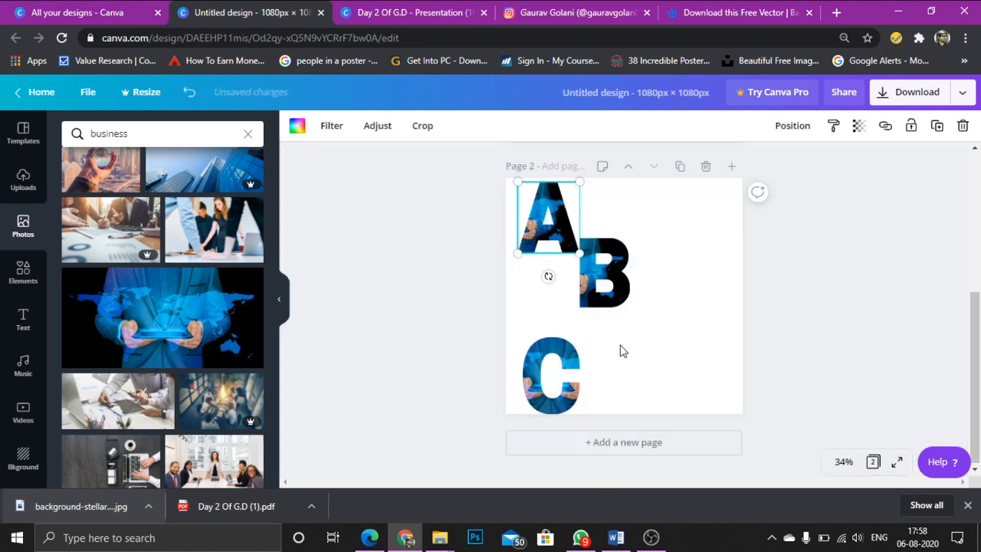
Step: Remove the photos from the A, B and C letter frames and search the photo library for graffiti
{"action": "left_click", "coordinate": [601, 289]}
{"action": "left_click", "coordinate": [543, 371]}
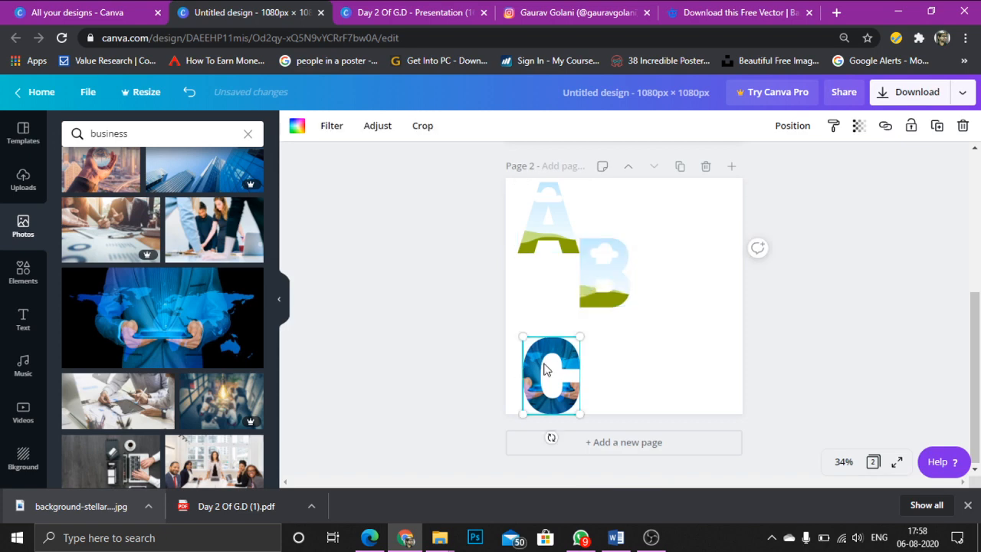
{"action": "left_click", "coordinate": [247, 145]}
{"action": "type", "text": "graf"}
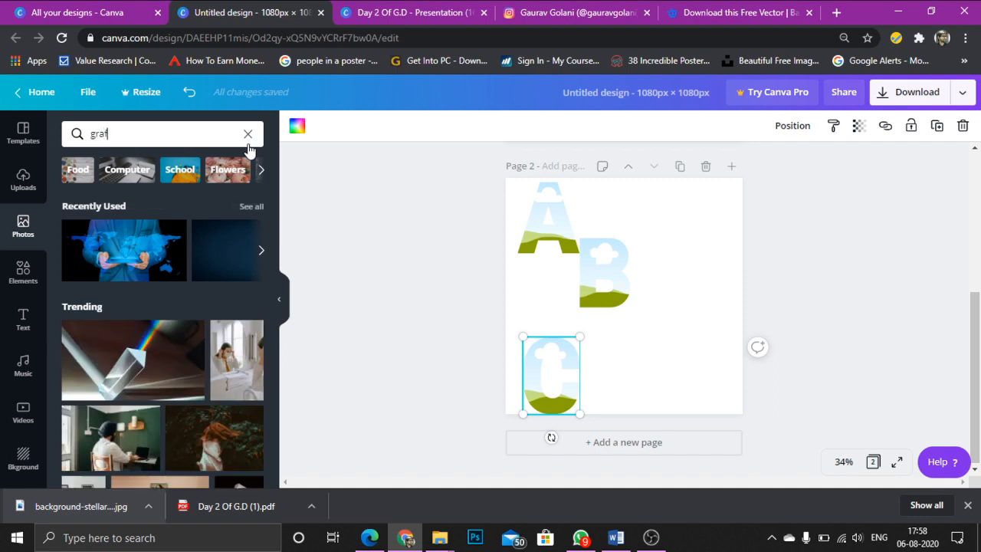
{"action": "type", "text": "fiti"}
{"action": "key", "text": "Return"}
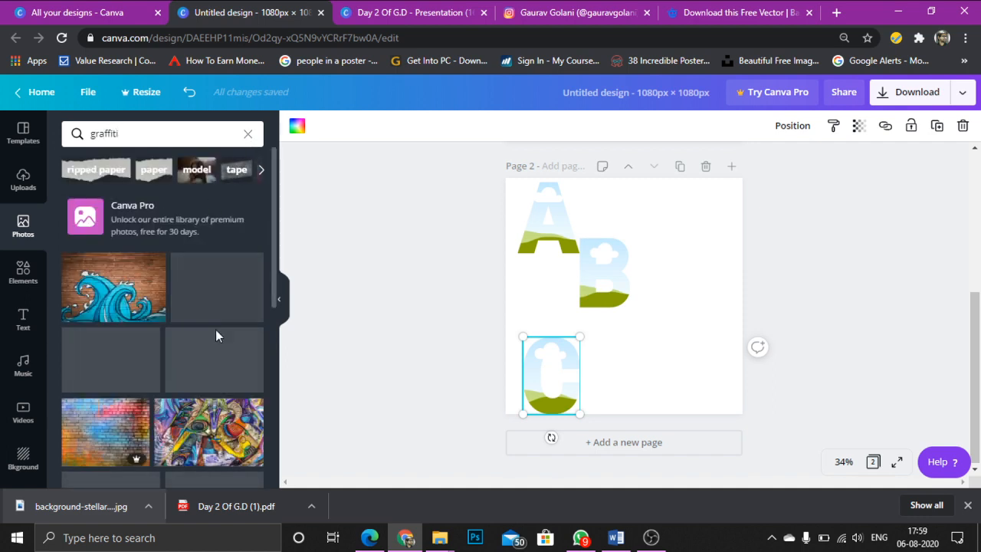
Step: Fill the A, B and C letter frames with the blue wave graffiti photo on a brown brick wall
{"action": "scroll", "coordinate": [214, 330], "scroll_direction": "down", "scroll_amount": 2}
{"action": "scroll", "coordinate": [214, 329], "scroll_direction": "up", "scroll_amount": 2}
{"action": "left_click", "coordinate": [257, 247]}
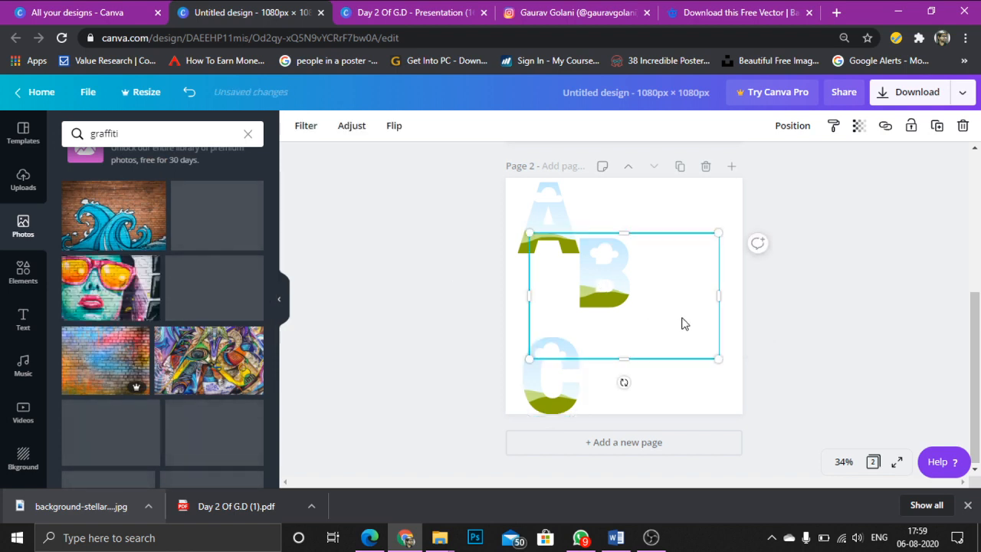
{"action": "left_click_drag", "start_coordinate": [685, 291], "coordinate": [567, 227]}
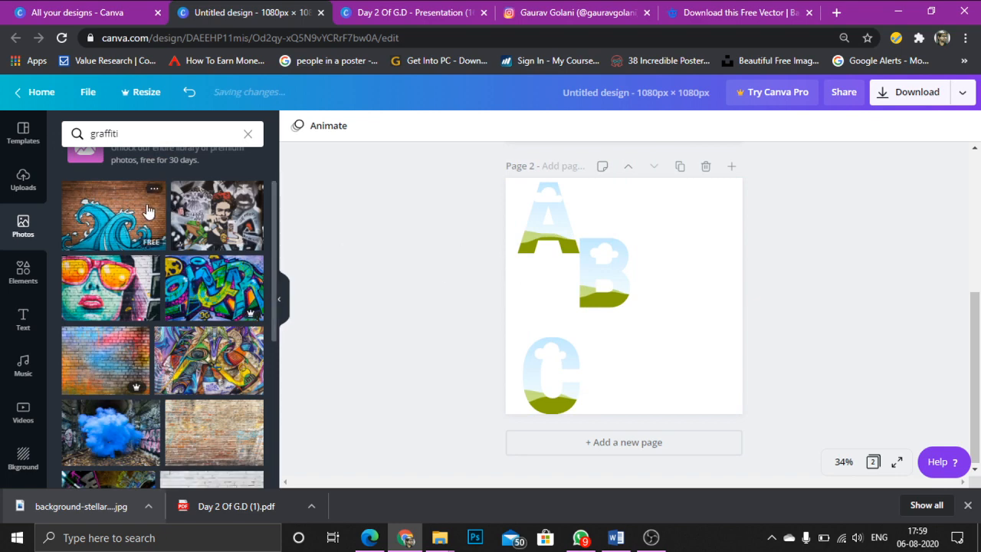
{"action": "left_click", "coordinate": [116, 213]}
{"action": "left_click_drag", "start_coordinate": [686, 311], "coordinate": [593, 335]}
{"action": "left_click", "coordinate": [168, 234]}
Step: Check how the wave photo is cropped inside the C, B and A letter frames in turn
{"action": "double_click", "coordinate": [582, 366]}
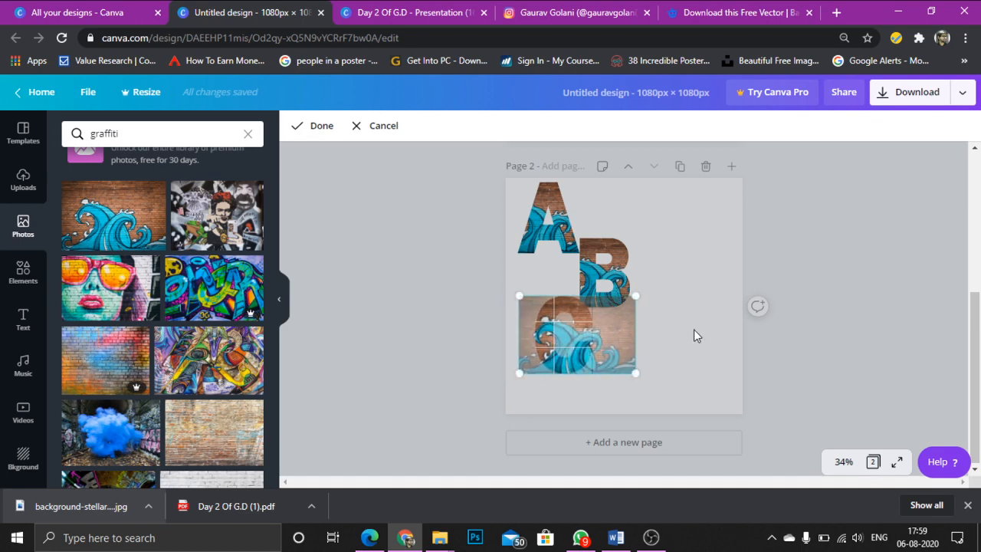
{"action": "left_click", "coordinate": [697, 335]}
{"action": "double_click", "coordinate": [612, 273]}
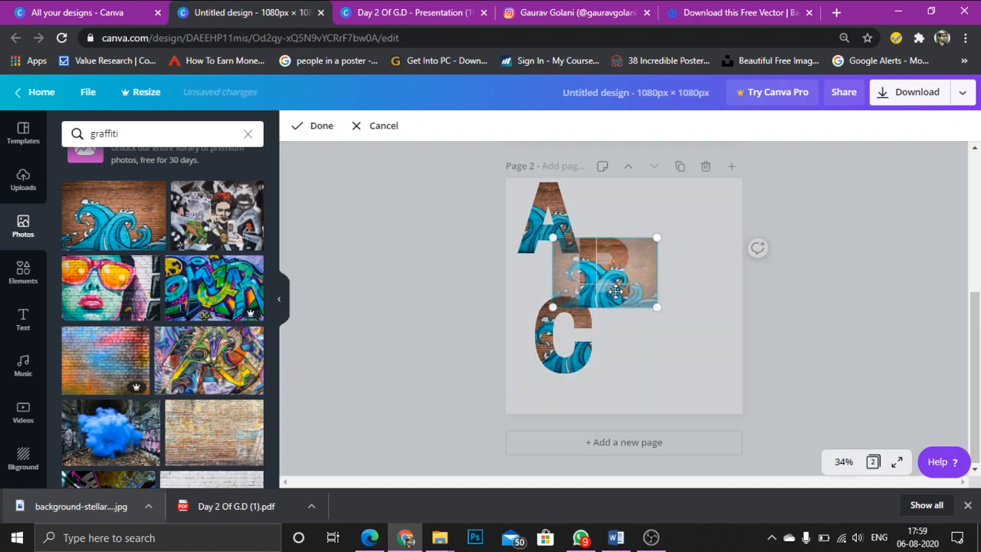
{"action": "left_click", "coordinate": [660, 278]}
{"action": "double_click", "coordinate": [556, 213]}
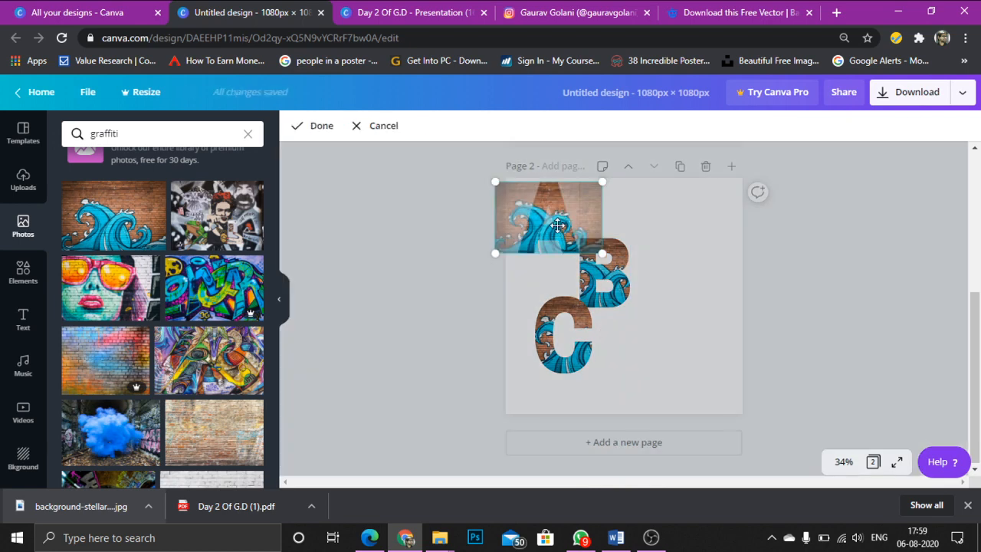
{"action": "left_click", "coordinate": [727, 326]}
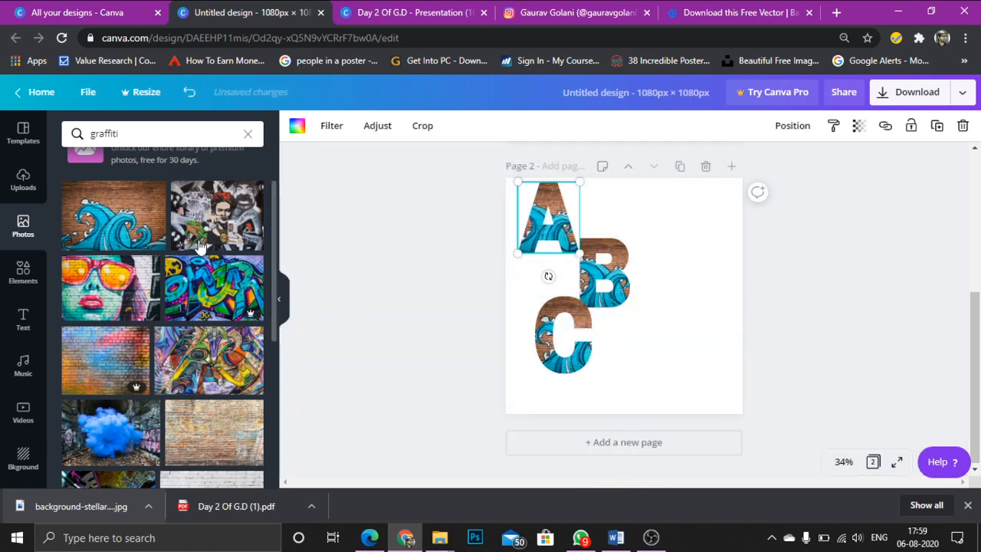
Step: Replace the photos in the A, B and C frames with the blue, green and purple graffiti lettering photo
{"action": "left_click", "coordinate": [219, 295]}
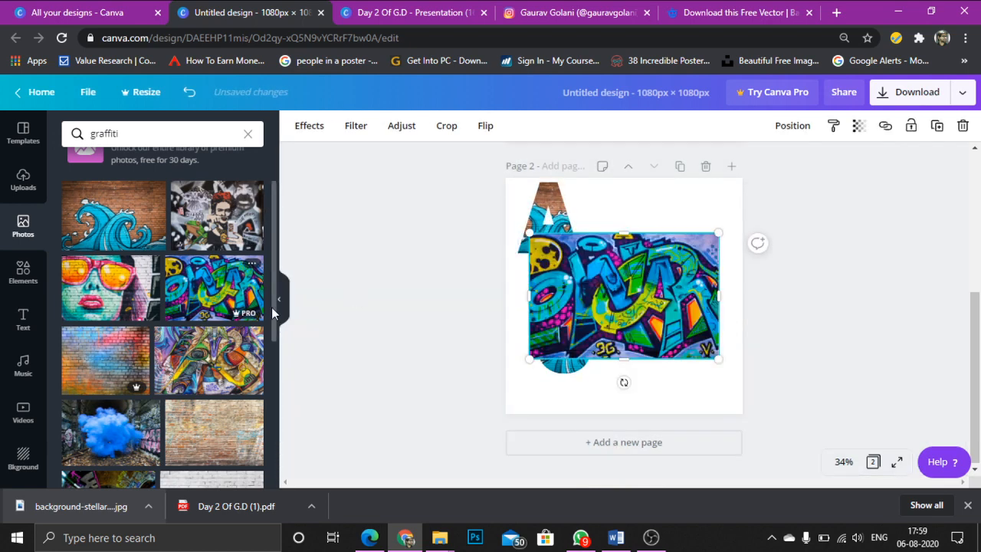
{"action": "left_click_drag", "start_coordinate": [625, 287], "coordinate": [559, 234]}
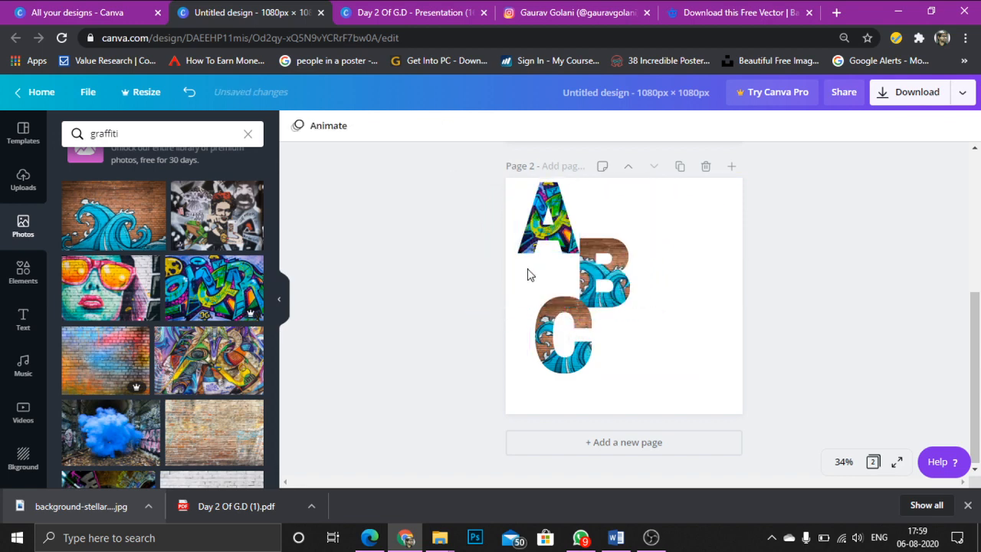
{"action": "left_click", "coordinate": [250, 289]}
{"action": "left_click_drag", "start_coordinate": [631, 276], "coordinate": [604, 264]}
{"action": "left_click", "coordinate": [256, 290]}
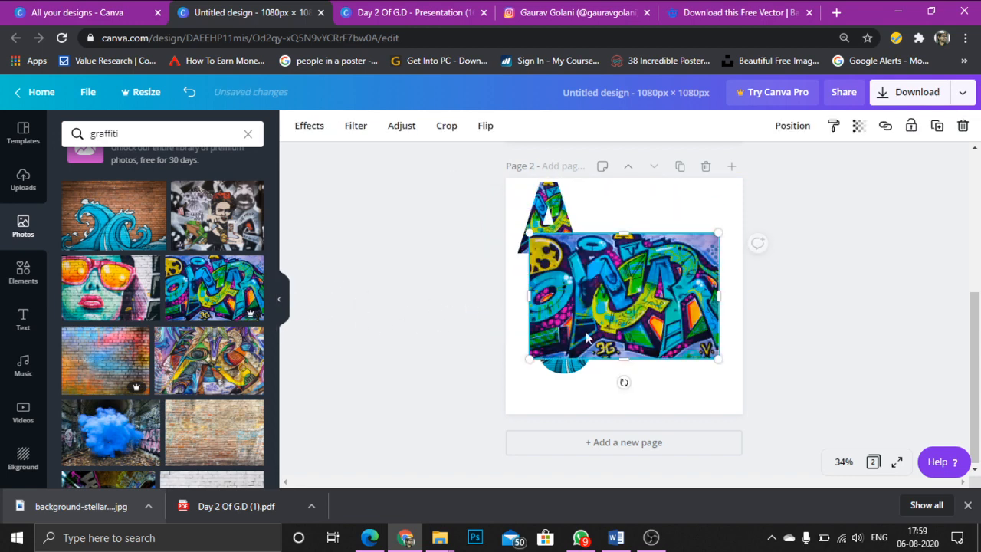
{"action": "left_click_drag", "start_coordinate": [675, 313], "coordinate": [579, 350]}
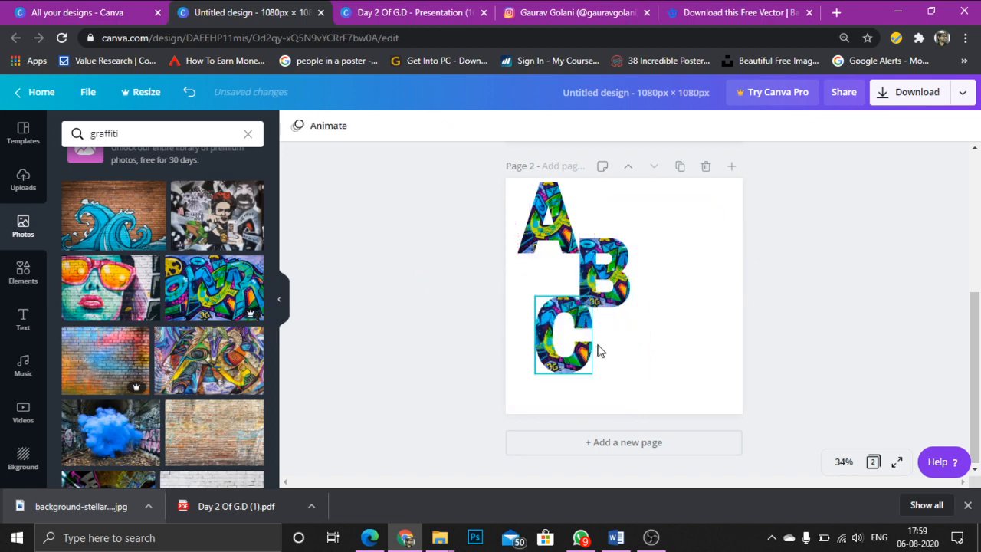
Step: Arrange the B and C letters beside the A to form a row reading ABC across the top of page 2
{"action": "left_click_drag", "start_coordinate": [594, 272], "coordinate": [600, 217]}
{"action": "left_click", "coordinate": [573, 307]}
{"action": "left_click_drag", "start_coordinate": [657, 224], "coordinate": [664, 193]}
{"action": "mouse_move", "coordinate": [682, 256]}
{"action": "left_mouse_down"}
{"action": "mouse_move", "coordinate": [688, 249]}
{"action": "mouse_move", "coordinate": [673, 250]}
{"action": "left_mouse_up"}
{"action": "left_click_drag", "start_coordinate": [655, 245], "coordinate": [717, 273]}
{"action": "left_click", "coordinate": [681, 368]}
Step: Try to fill the letter A frame with the pink smoke photo from the graffiti results
{"action": "scroll", "coordinate": [172, 420], "scroll_direction": "down", "scroll_amount": 5}
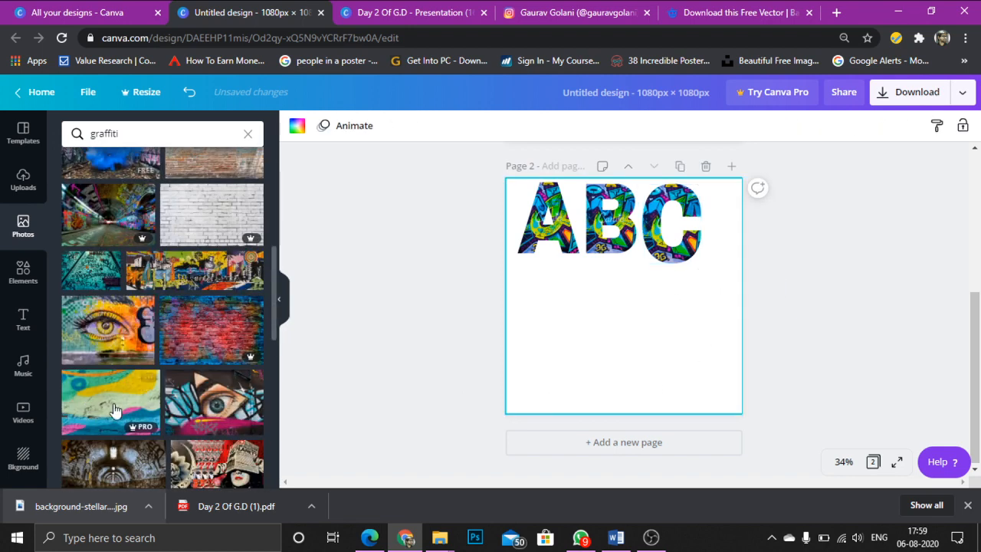
{"action": "scroll", "coordinate": [184, 366], "scroll_direction": "down", "scroll_amount": 3}
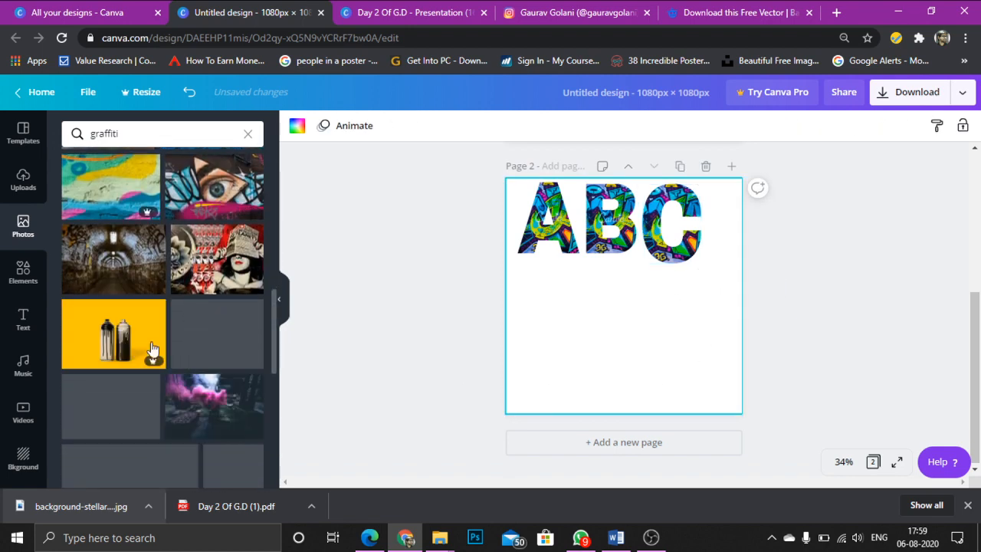
{"action": "scroll", "coordinate": [184, 372], "scroll_direction": "down", "scroll_amount": 1}
{"action": "left_click", "coordinate": [235, 332]}
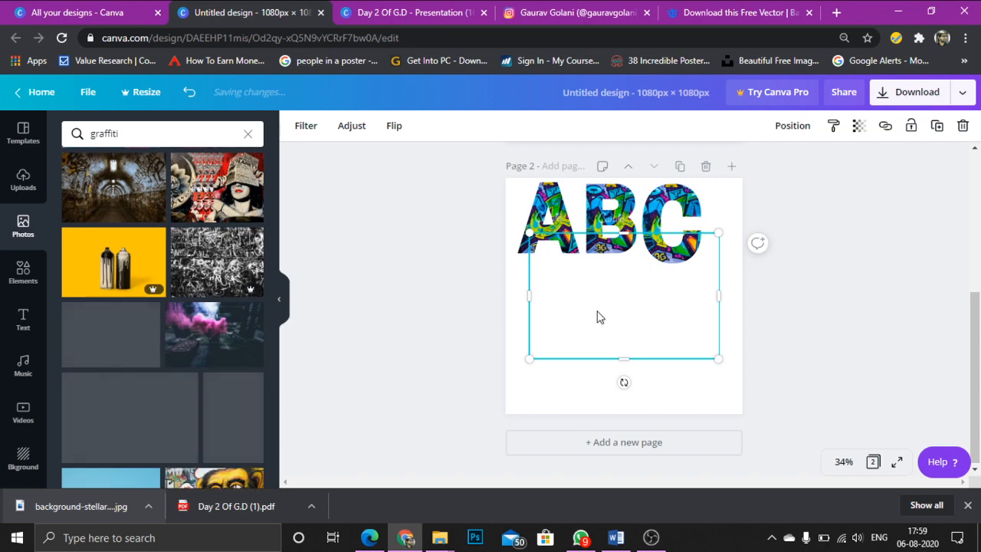
{"action": "left_click_drag", "start_coordinate": [570, 271], "coordinate": [533, 192]}
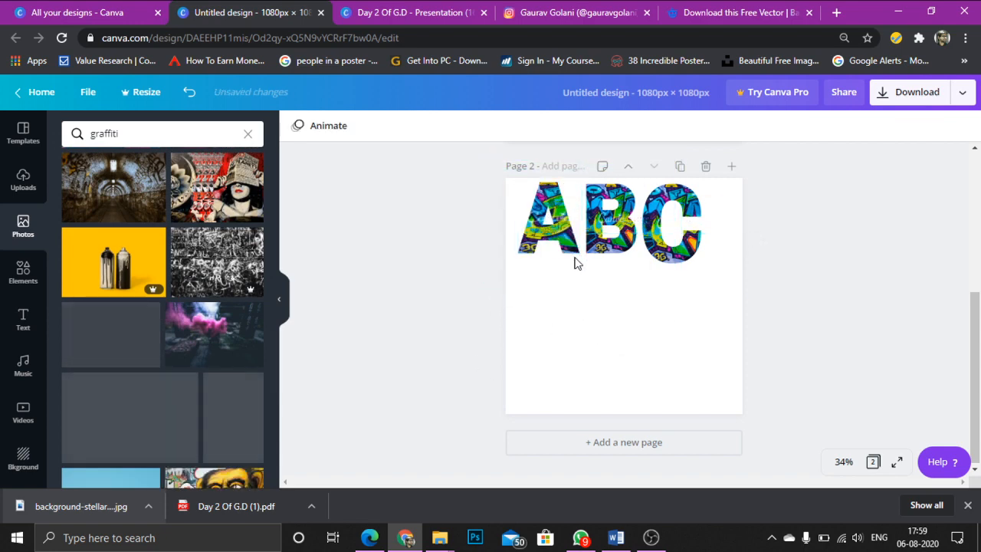
Step: Add the pink smoke photo to page 2 and browse more of the graffiti photo results
{"action": "left_click", "coordinate": [199, 335]}
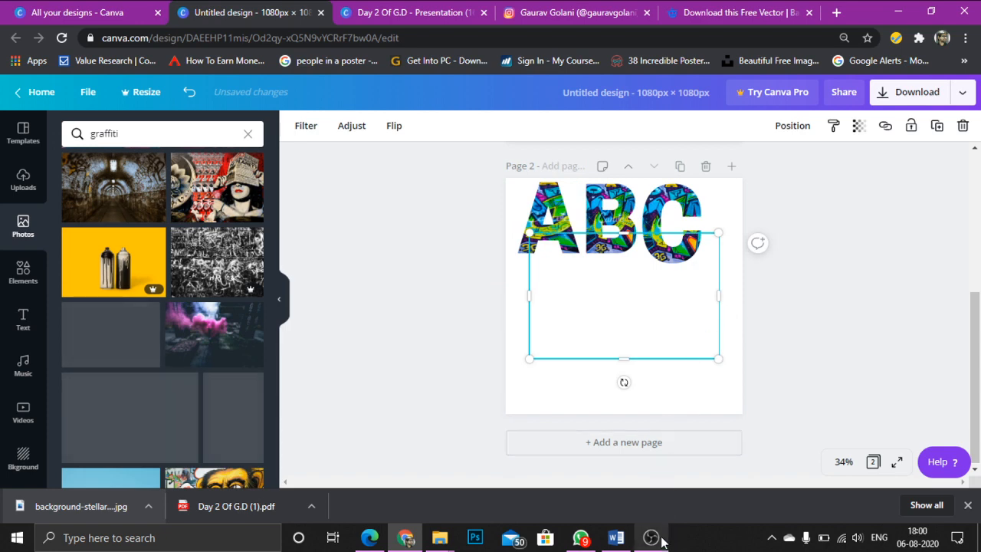
{"action": "mouse_move", "coordinate": [664, 541]}
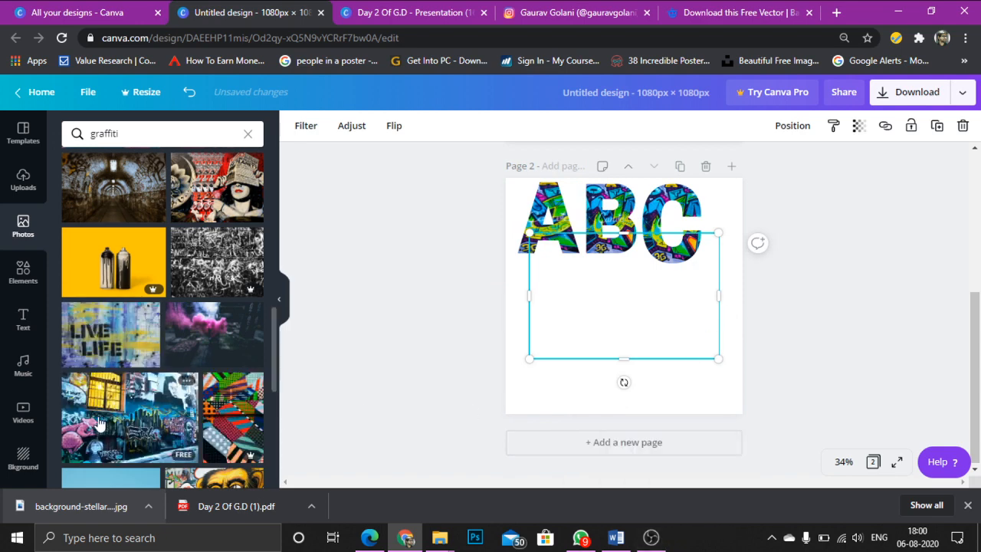
{"action": "scroll", "coordinate": [135, 398], "scroll_direction": "down", "scroll_amount": 4}
{"action": "scroll", "coordinate": [181, 369], "scroll_direction": "down", "scroll_amount": 2}
{"action": "scroll", "coordinate": [181, 369], "scroll_direction": "up", "scroll_amount": 2}
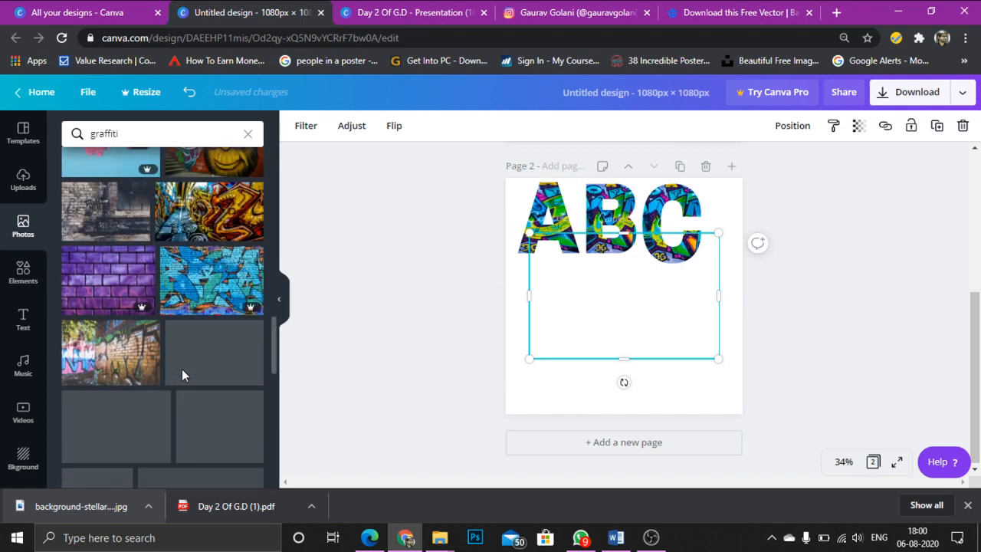
{"action": "scroll", "coordinate": [182, 369], "scroll_direction": "up", "scroll_amount": 3}
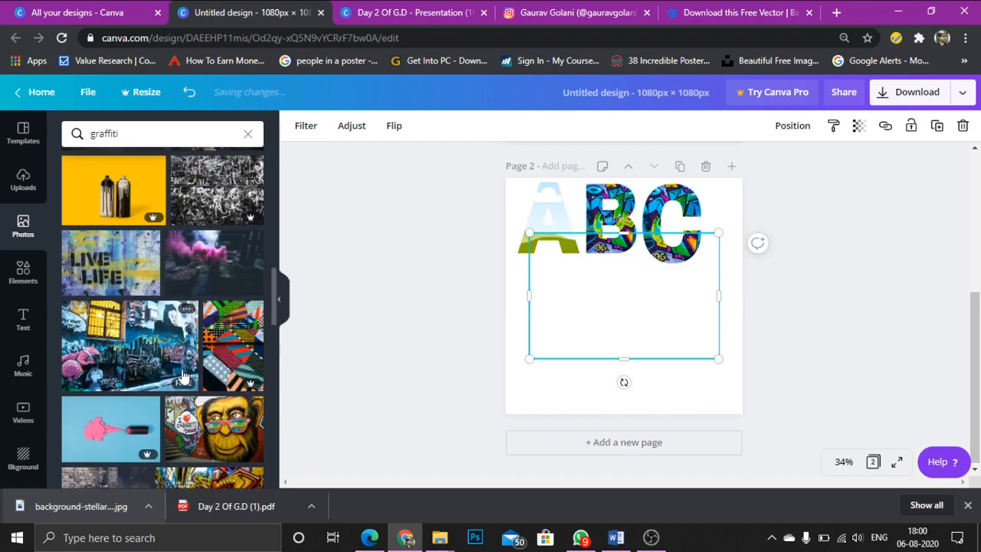
{"action": "scroll", "coordinate": [182, 375], "scroll_direction": "up", "scroll_amount": 4}
{"action": "scroll", "coordinate": [181, 375], "scroll_direction": "down", "scroll_amount": 2}
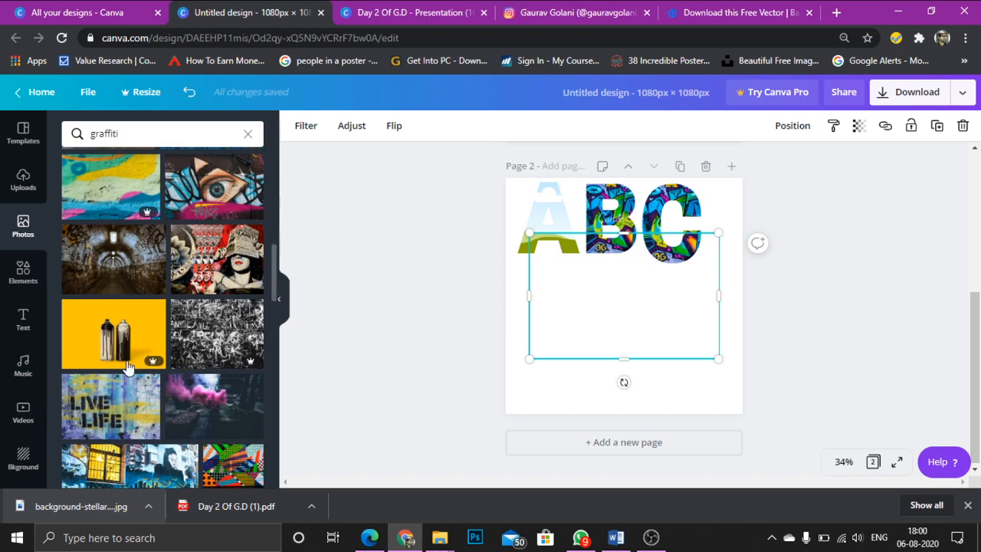
{"action": "scroll", "coordinate": [65, 392], "scroll_direction": "down", "scroll_amount": 1}
{"action": "scroll", "coordinate": [23, 421], "scroll_direction": "down", "scroll_amount": 2}
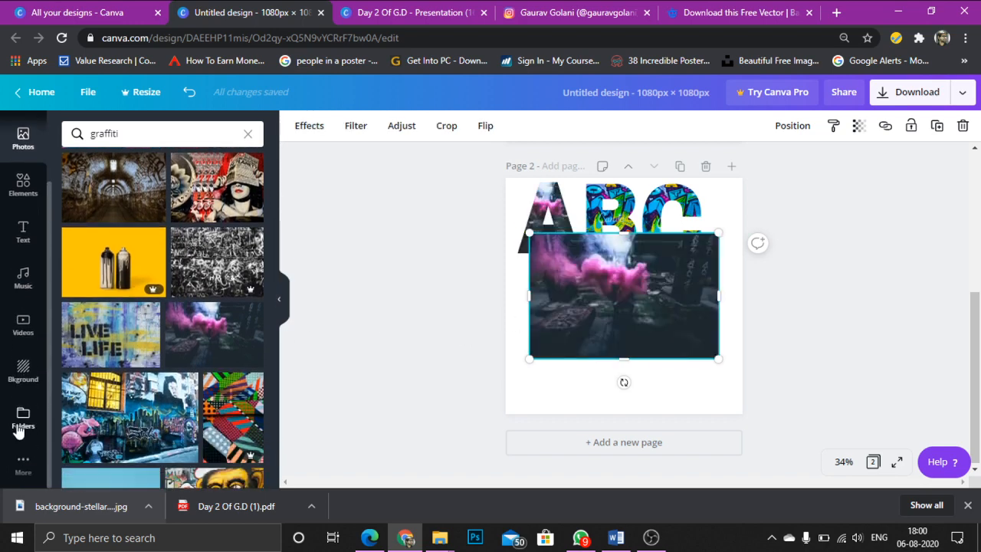
Step: Fill the letter B frame with the pink smoke photo and look through the additional apps and integrations
{"action": "left_click", "coordinate": [20, 460]}
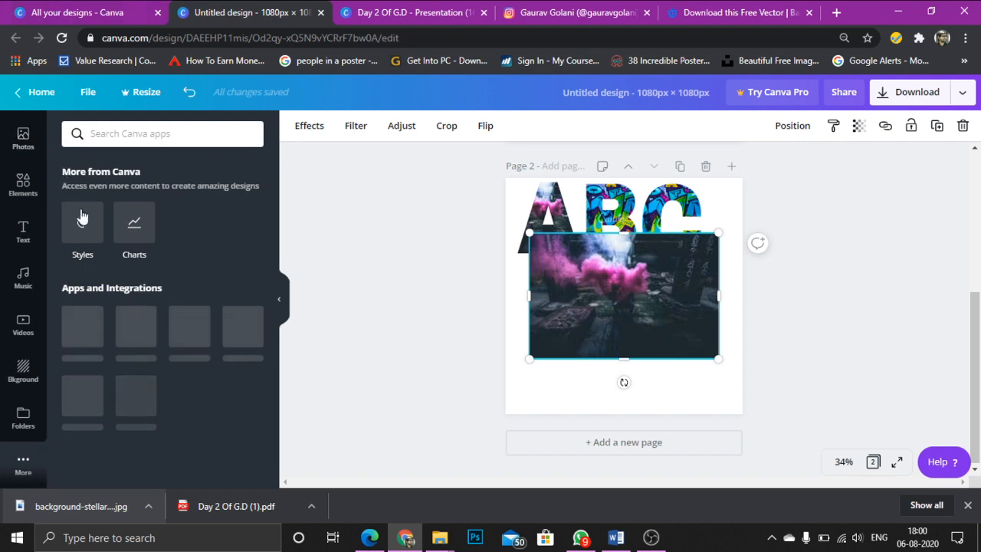
{"action": "left_click_drag", "start_coordinate": [629, 289], "coordinate": [624, 230]}
{"action": "left_click", "coordinate": [593, 215]}
{"action": "double_click", "coordinate": [593, 214]}
{"action": "left_click", "coordinate": [647, 304]}
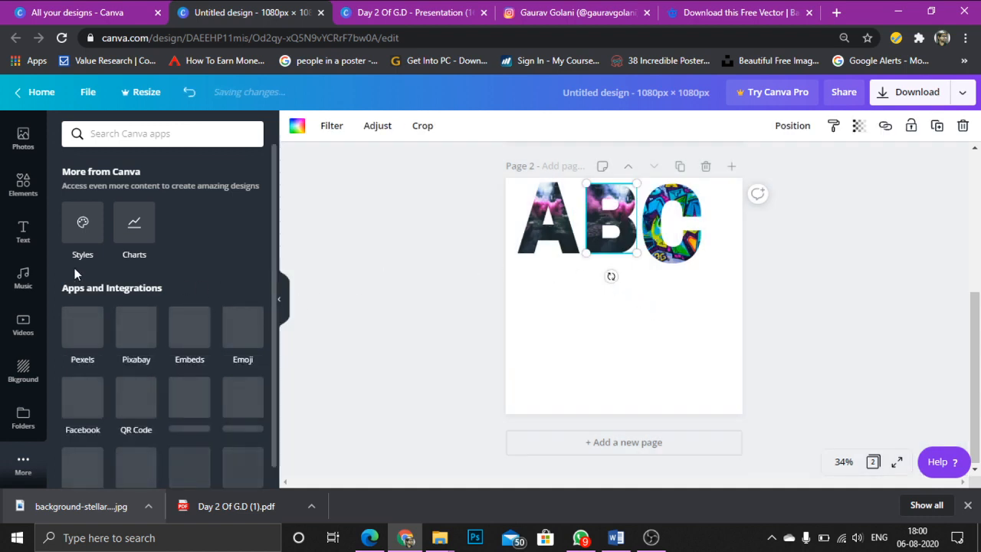
{"action": "scroll", "coordinate": [158, 343], "scroll_direction": "down", "scroll_amount": 1}
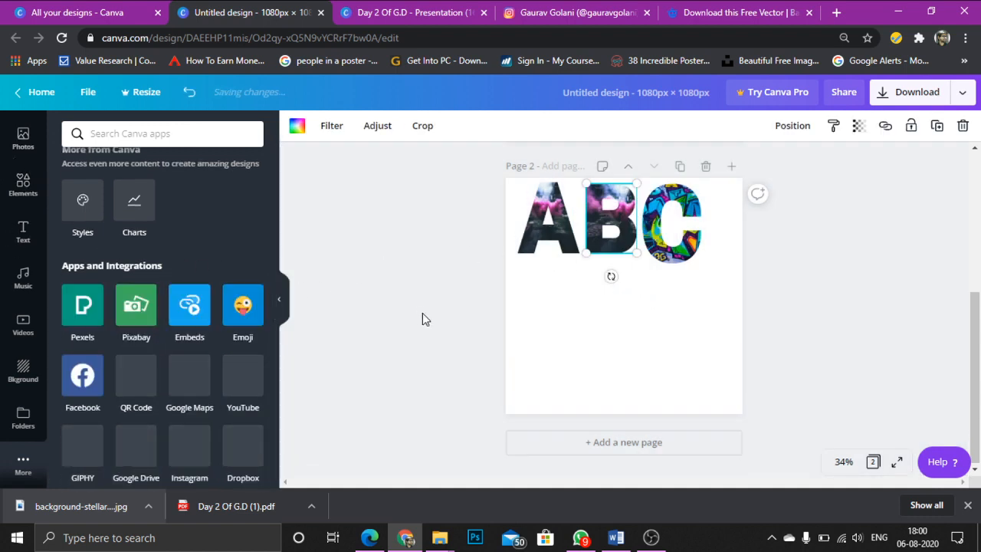
{"action": "left_click", "coordinate": [668, 230]}
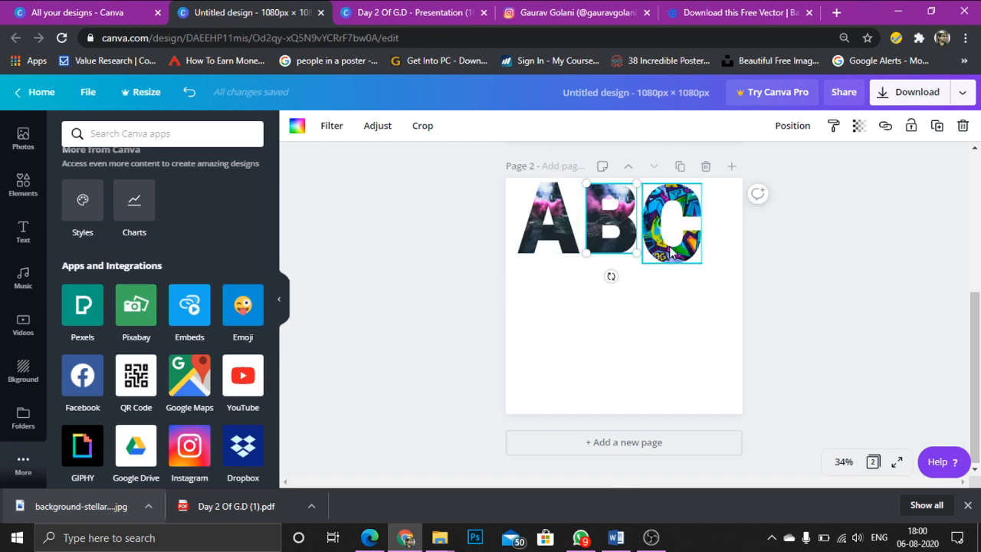
Step: Delete the letter A and letter B frames, along with their photos, from page 2
{"action": "left_click", "coordinate": [23, 184]}
{"action": "left_click", "coordinate": [545, 244]}
{"action": "key", "text": "Delete"}
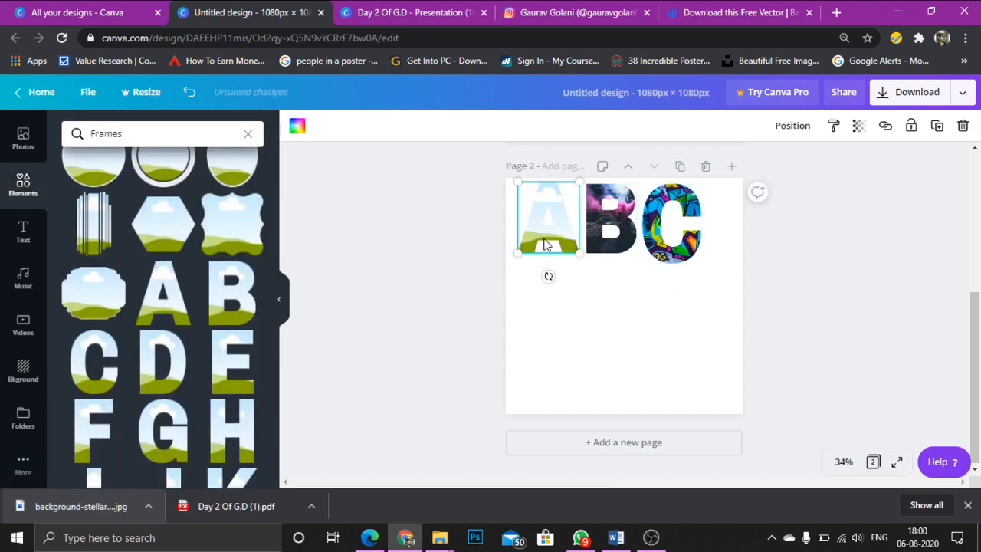
{"action": "key", "text": "Delete"}
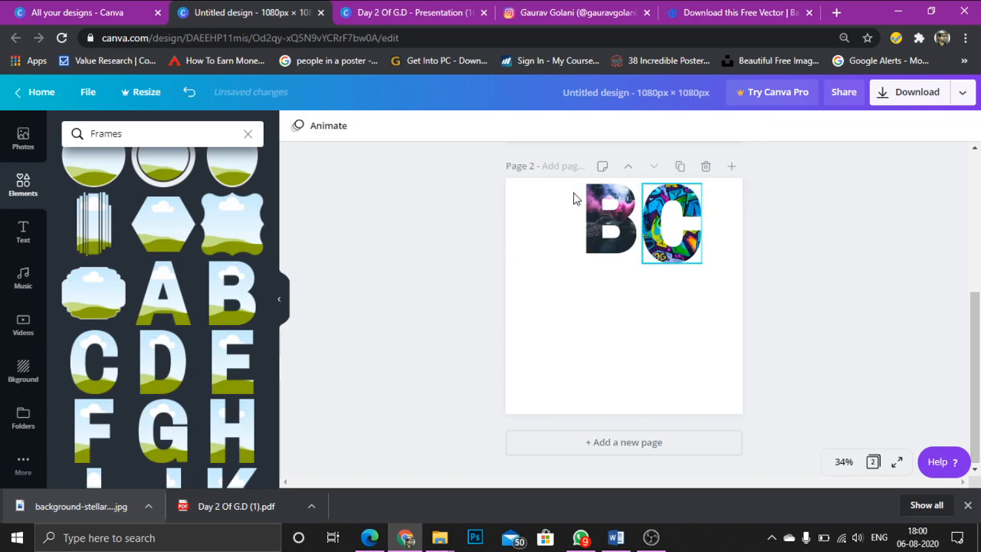
{"action": "left_click", "coordinate": [609, 213]}
{"action": "key", "text": "Delete"}
{"action": "scroll", "coordinate": [611, 216], "scroll_direction": "up", "scroll_amount": 2}
{"action": "key", "text": "Delete"}
{"action": "scroll", "coordinate": [738, 368], "scroll_direction": "up", "scroll_amount": 1}
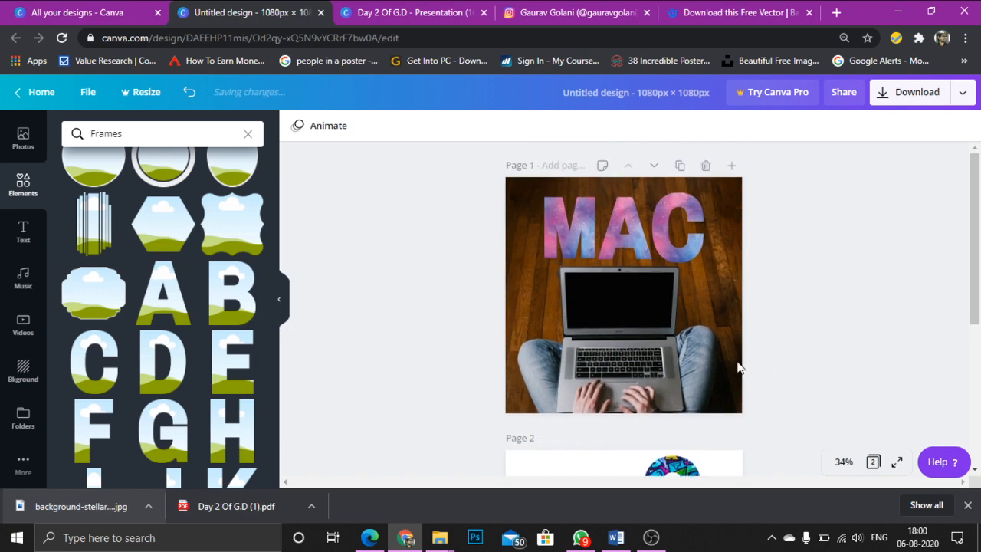
Step: Delete the letter C frame and its graffiti photo from page 2
{"action": "scroll", "coordinate": [692, 348], "scroll_direction": "down", "scroll_amount": 3}
{"action": "left_click", "coordinate": [666, 253]}
{"action": "key", "text": "Delete"}
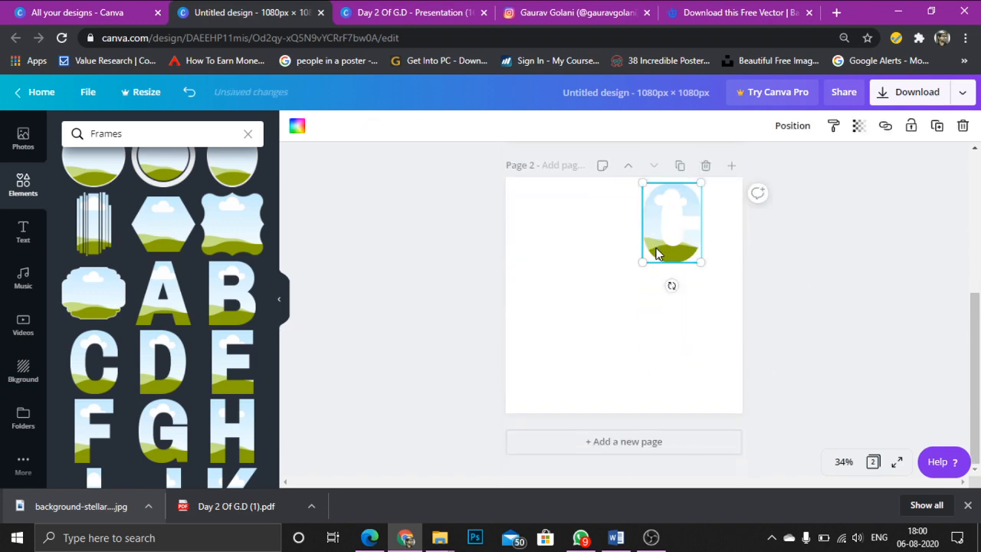
{"action": "key", "text": "Delete"}
{"action": "scroll", "coordinate": [667, 249], "scroll_direction": "up", "scroll_amount": 3}
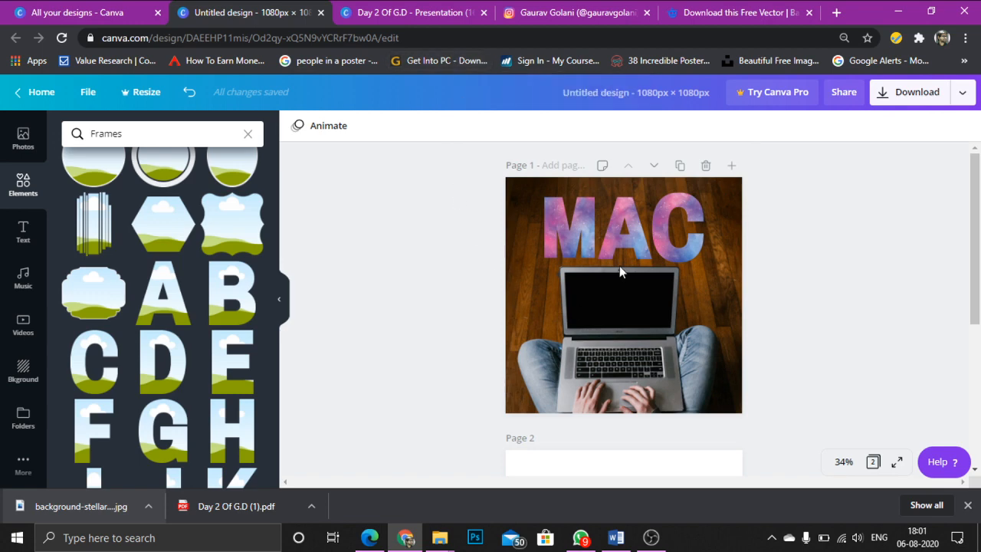
Step: Insert a new page after page 1 and remove its wood background
{"action": "left_click", "coordinate": [731, 166]}
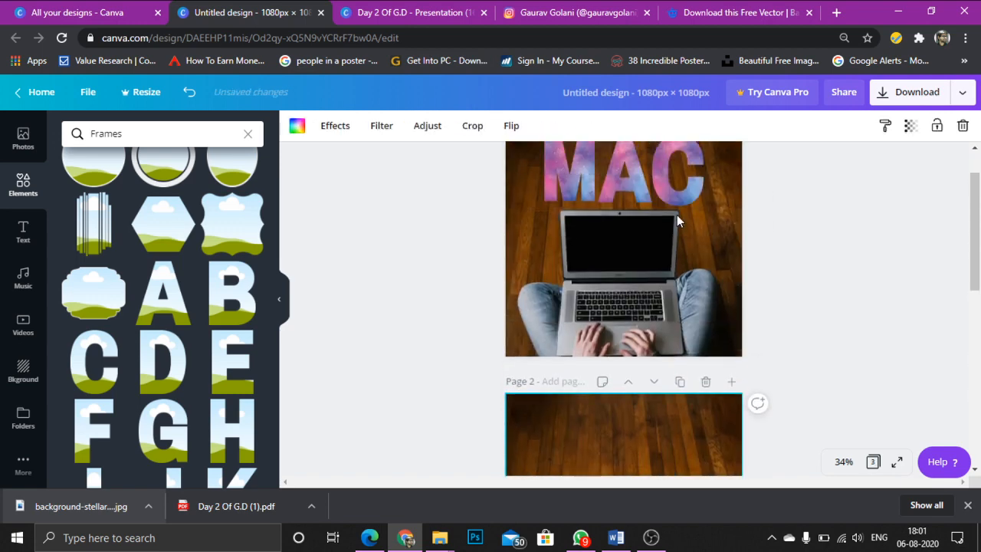
{"action": "key", "text": "Delete"}
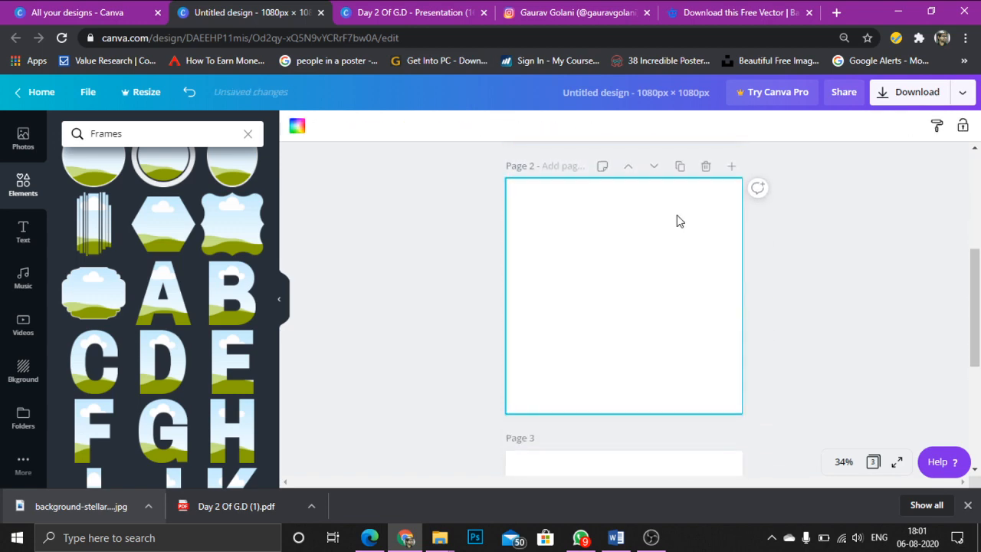
Step: Switch to the Day 2 Of G.D PDF in Edge and review the Assignment-2 and Assignment-1 instructions and reference images
{"action": "left_click", "coordinate": [461, 9]}
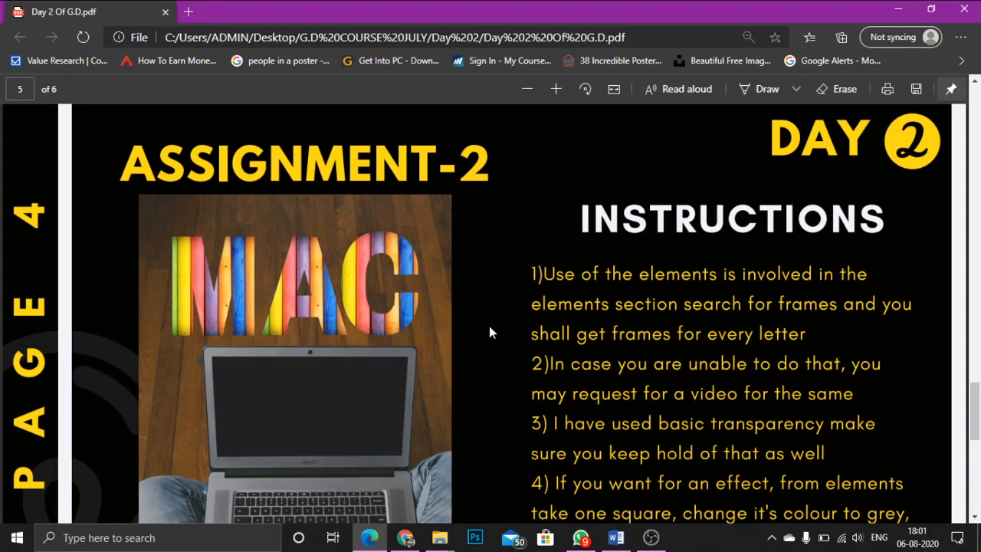
{"action": "scroll", "coordinate": [489, 326], "scroll_direction": "down", "scroll_amount": 2}
{"action": "scroll", "coordinate": [489, 326], "scroll_direction": "up", "scroll_amount": 2}
{"action": "scroll", "coordinate": [341, 312], "scroll_direction": "down", "scroll_amount": 2}
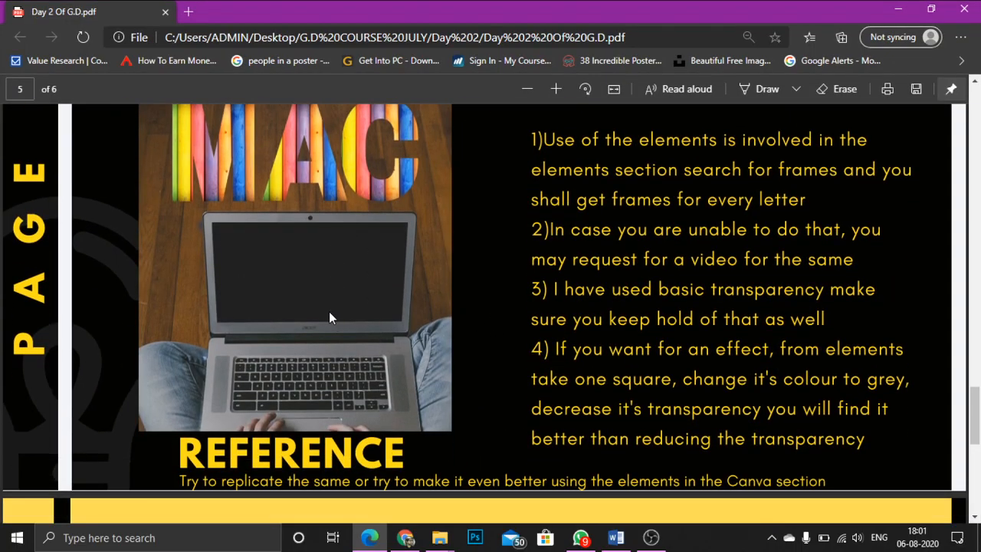
{"action": "scroll", "coordinate": [314, 249], "scroll_direction": "up", "scroll_amount": 1}
{"action": "scroll", "coordinate": [314, 252], "scroll_direction": "up", "scroll_amount": 2}
{"action": "scroll", "coordinate": [306, 254], "scroll_direction": "down", "scroll_amount": 2}
{"action": "scroll", "coordinate": [303, 257], "scroll_direction": "up", "scroll_amount": 2}
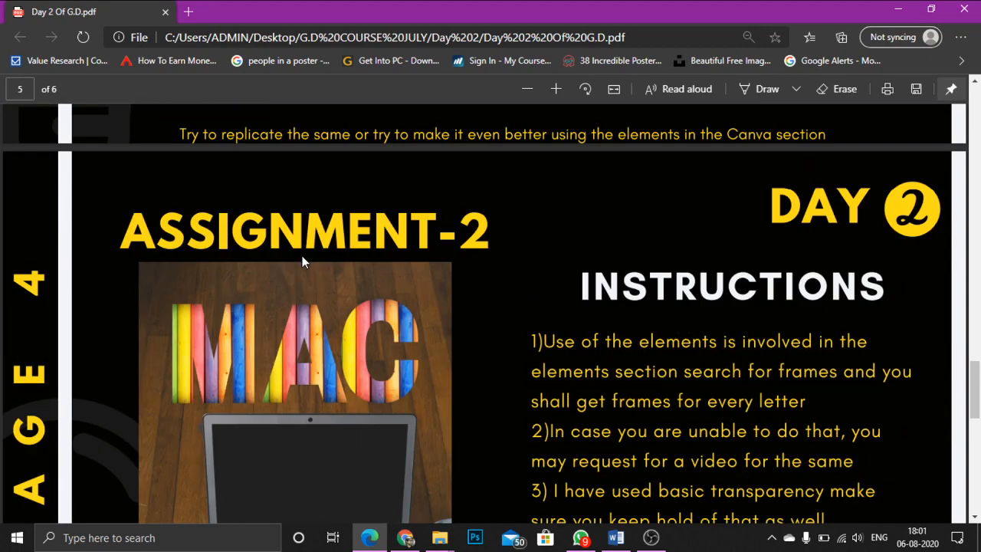
{"action": "scroll", "coordinate": [302, 258], "scroll_direction": "up", "scroll_amount": 5}
{"action": "scroll", "coordinate": [302, 258], "scroll_direction": "up", "scroll_amount": 1}
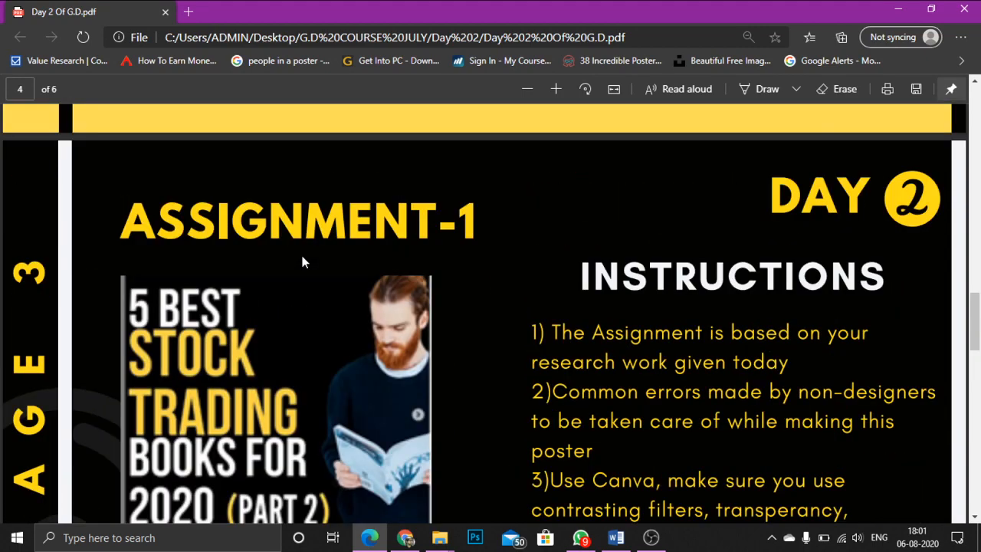
{"action": "scroll", "coordinate": [240, 280], "scroll_direction": "down", "scroll_amount": 1}
{"action": "scroll", "coordinate": [280, 274], "scroll_direction": "down", "scroll_amount": 1}
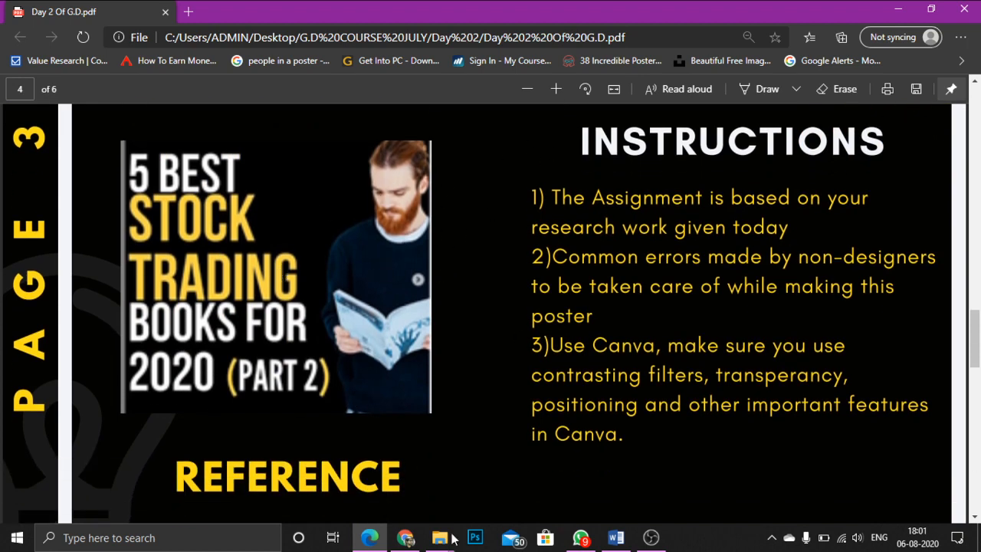
Step: Switch back to the untitled Canva design in Chrome and set page 2's background to the default black
{"action": "left_click", "coordinate": [405, 537]}
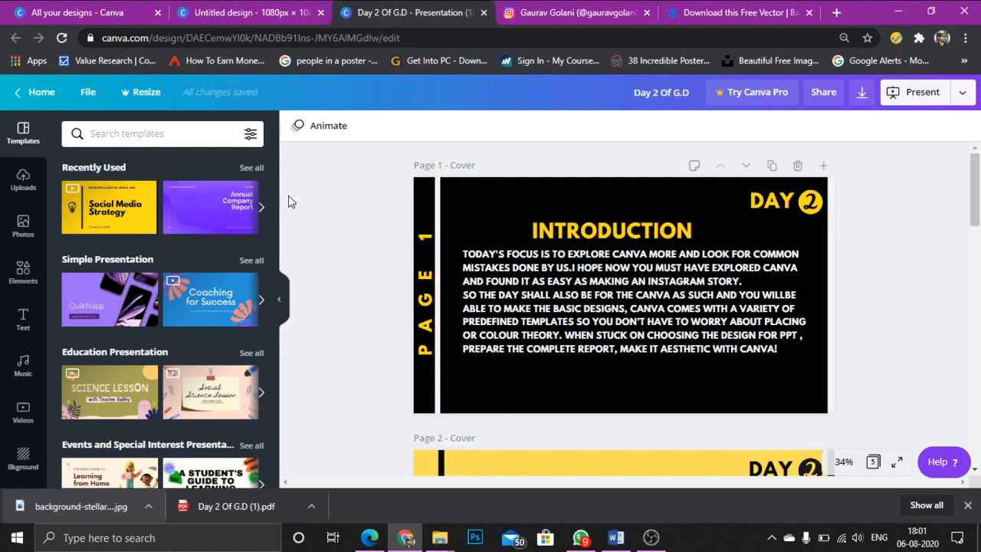
{"action": "left_click", "coordinate": [230, 12]}
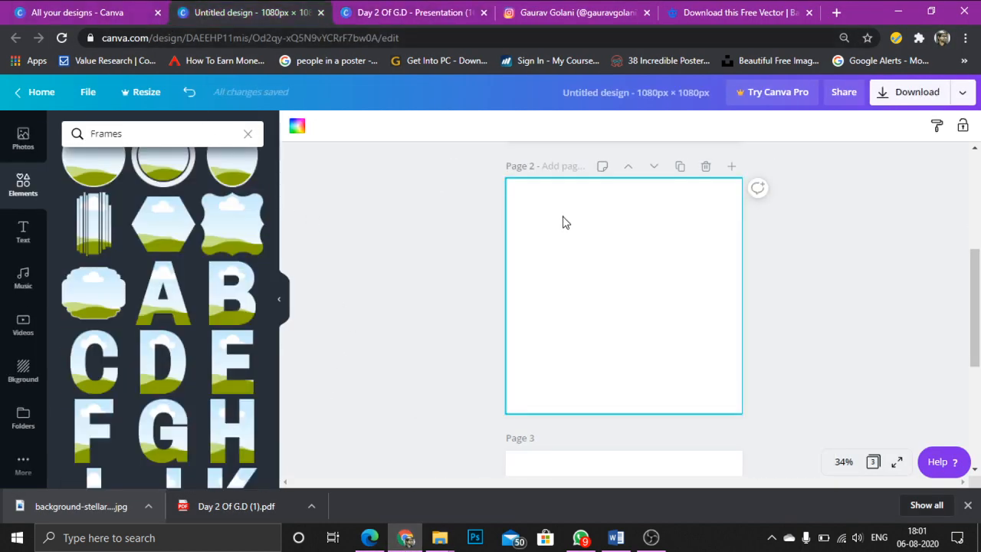
{"action": "scroll", "coordinate": [457, 406], "scroll_direction": "down", "scroll_amount": 2}
{"action": "scroll", "coordinate": [457, 405], "scroll_direction": "up", "scroll_amount": 2}
{"action": "left_click", "coordinate": [298, 129]}
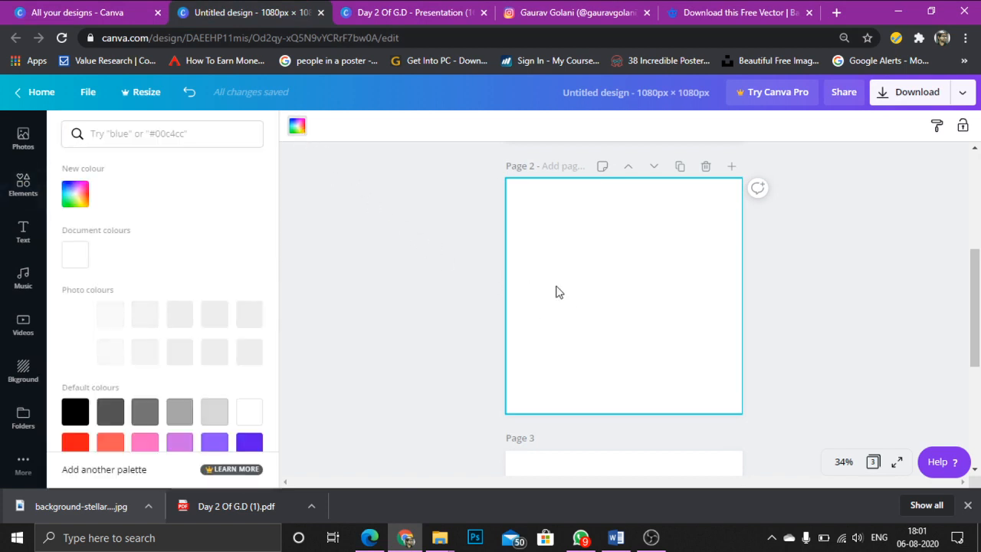
{"action": "left_click", "coordinate": [144, 314]}
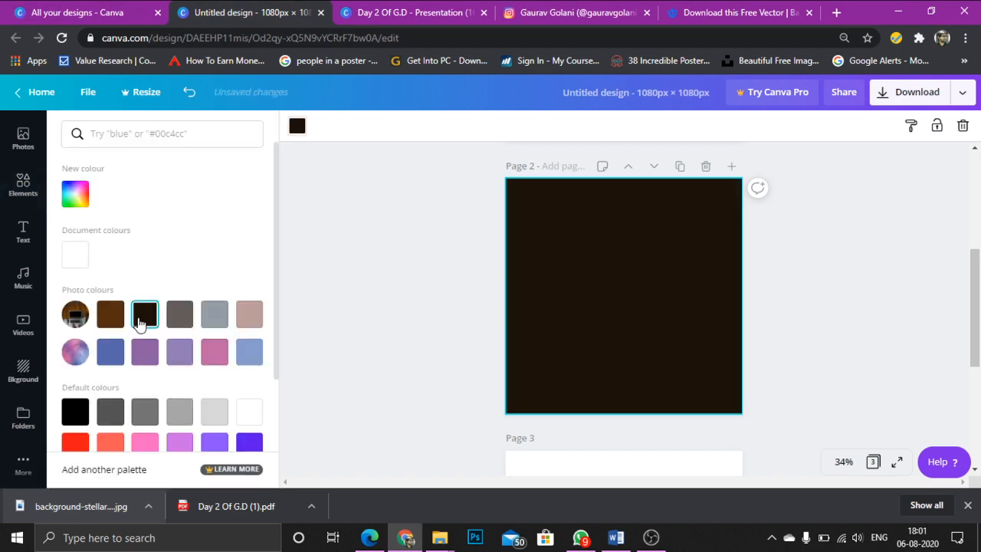
{"action": "left_click", "coordinate": [75, 411]}
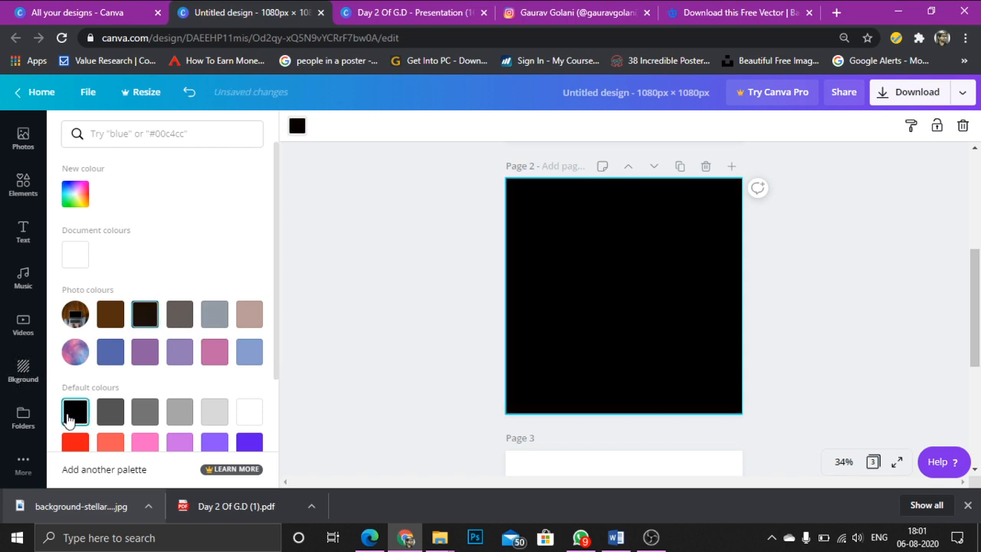
{"action": "left_click", "coordinate": [339, 280]}
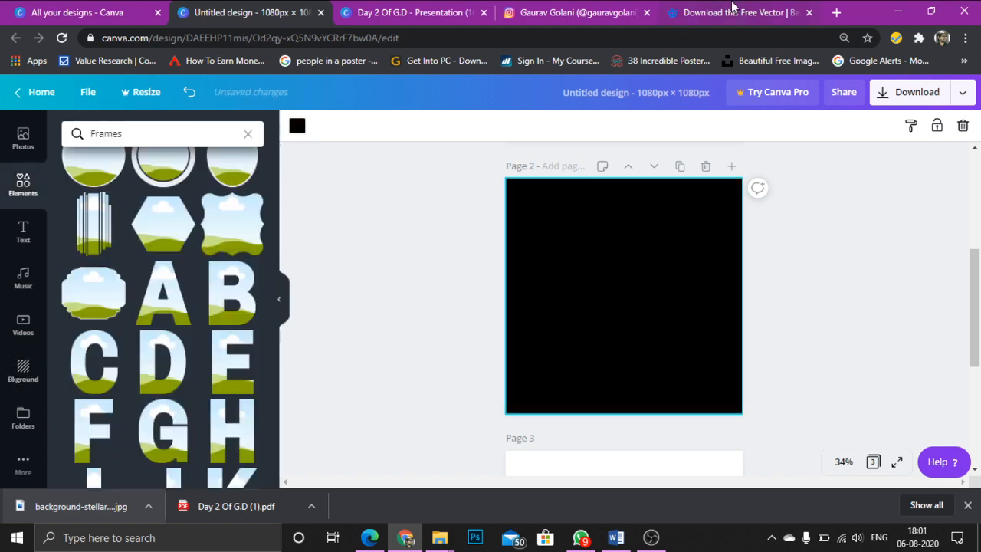
Step: Examine the "4 Reasons Content Marketing" post on Instagram and return to the Canva design
{"action": "left_click", "coordinate": [590, 12]}
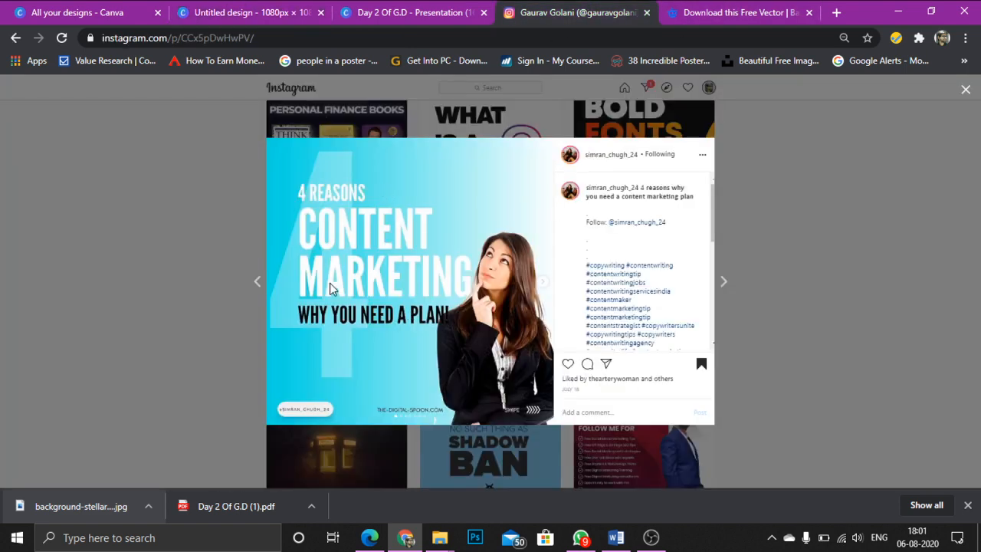
{"action": "left_click", "coordinate": [222, 9]}
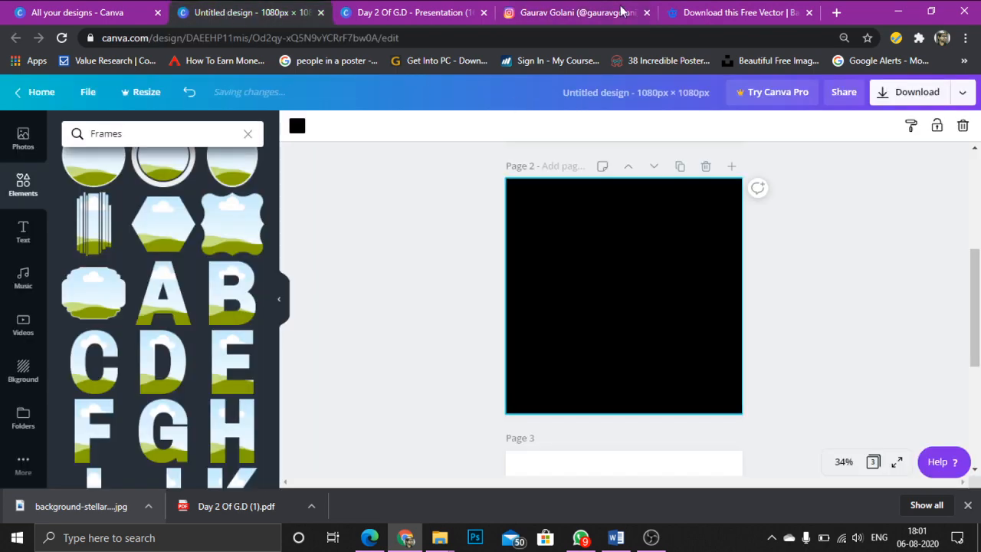
{"action": "left_click", "coordinate": [619, 13]}
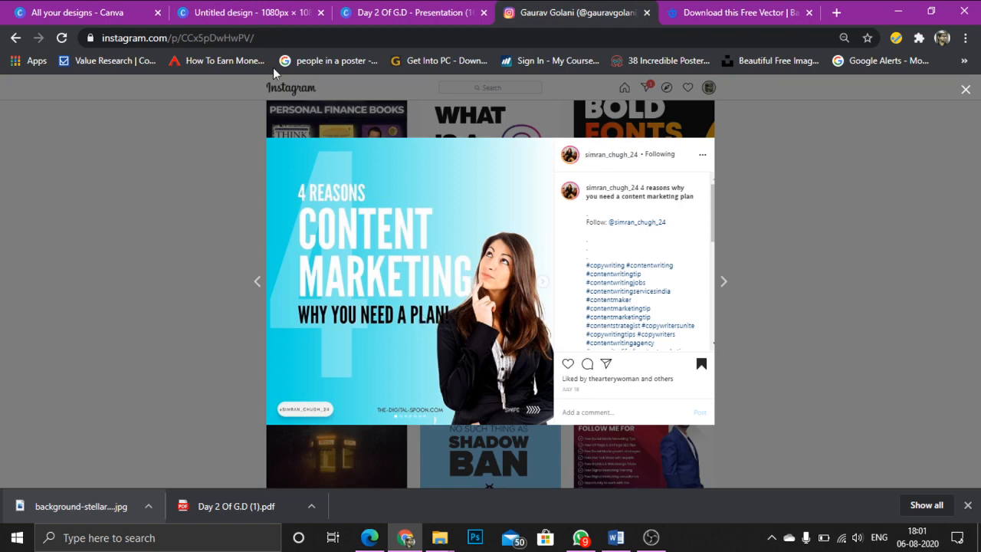
{"action": "left_click", "coordinate": [191, 11]}
Step: Close the open stellar sky vector on Freepik and search for "think" with resources limited to Photos
{"action": "left_click", "coordinate": [741, 8]}
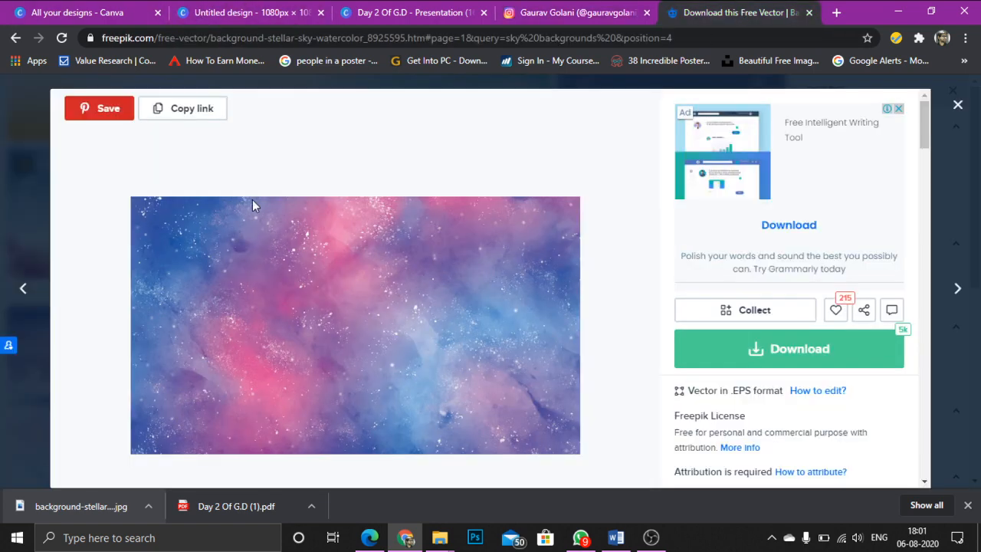
{"action": "left_click", "coordinate": [957, 104]}
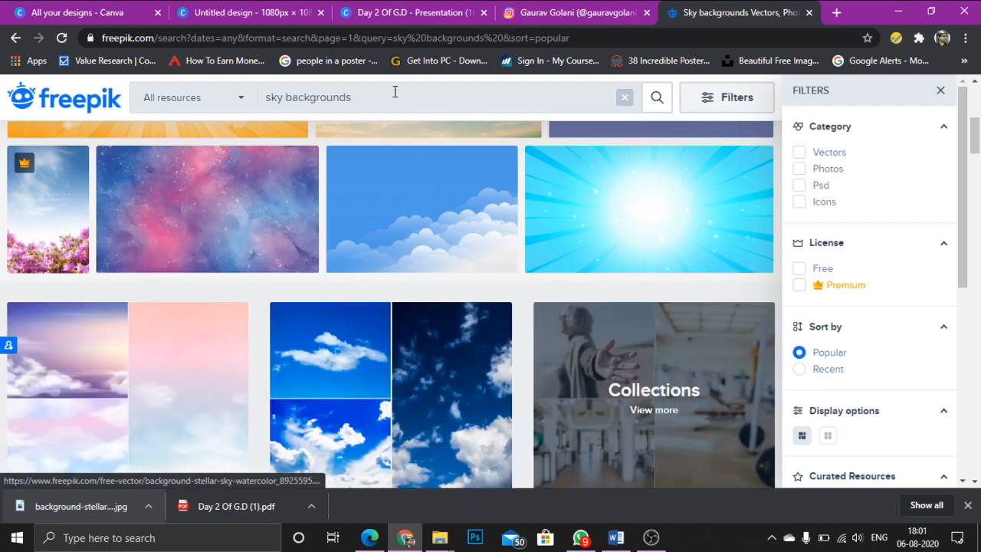
{"action": "left_click", "coordinate": [394, 93]}
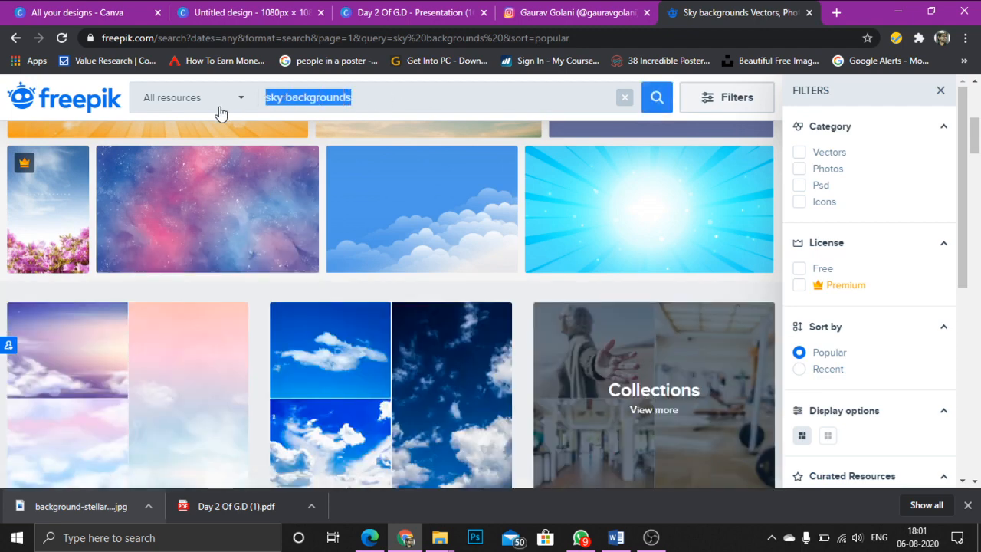
{"action": "type", "text": "think"}
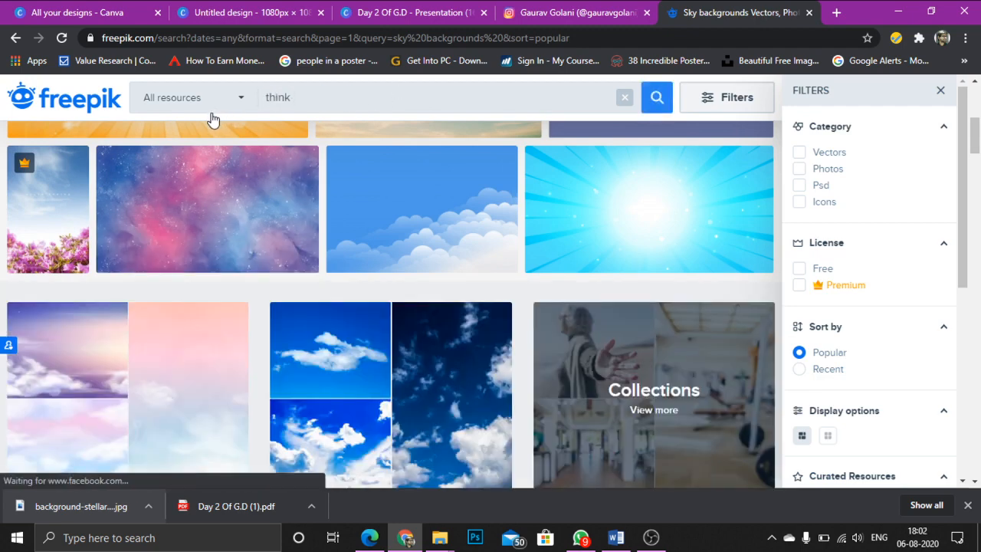
{"action": "left_click", "coordinate": [215, 112]}
{"action": "left_click", "coordinate": [167, 261]}
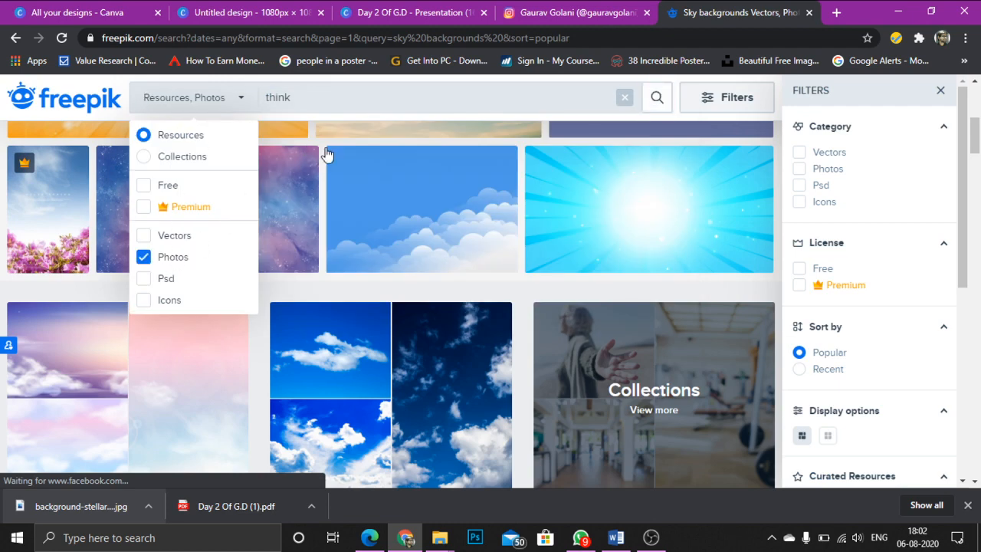
{"action": "left_click", "coordinate": [655, 101]}
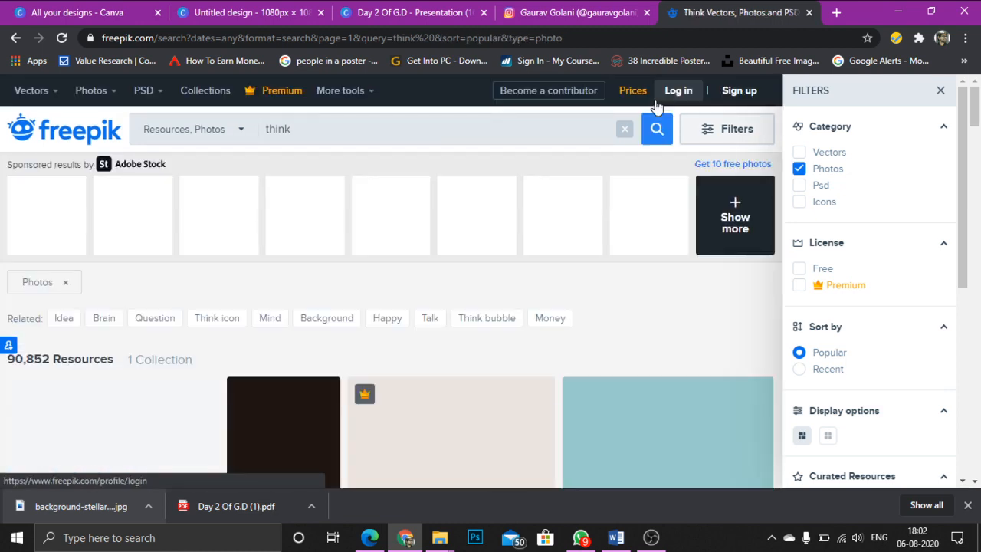
Step: Browse the thinking photos and open the one of the woman in a colorful jacket on a yellow background
{"action": "scroll", "coordinate": [338, 304], "scroll_direction": "down", "scroll_amount": 2}
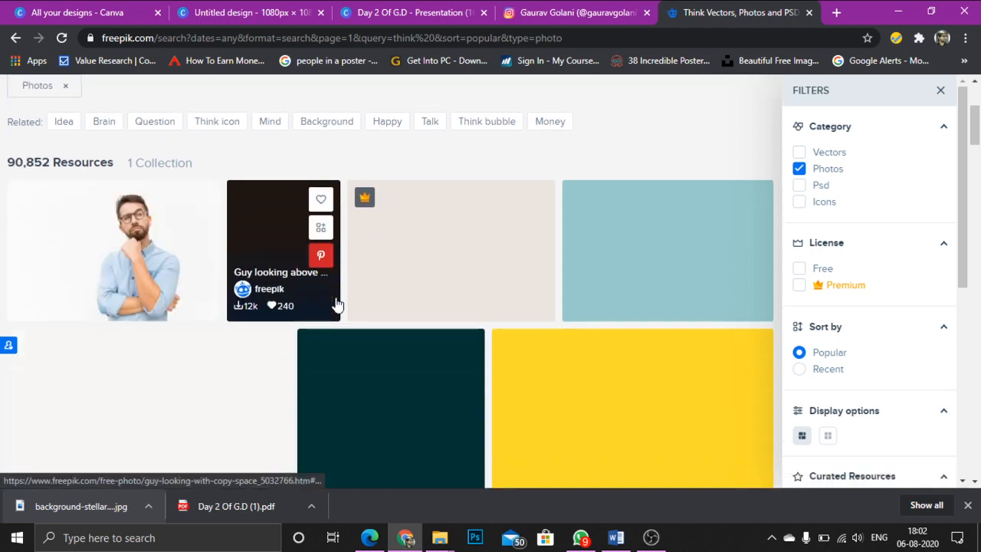
{"action": "scroll", "coordinate": [338, 303], "scroll_direction": "down", "scroll_amount": 2}
{"action": "scroll", "coordinate": [329, 306], "scroll_direction": "up", "scroll_amount": 3}
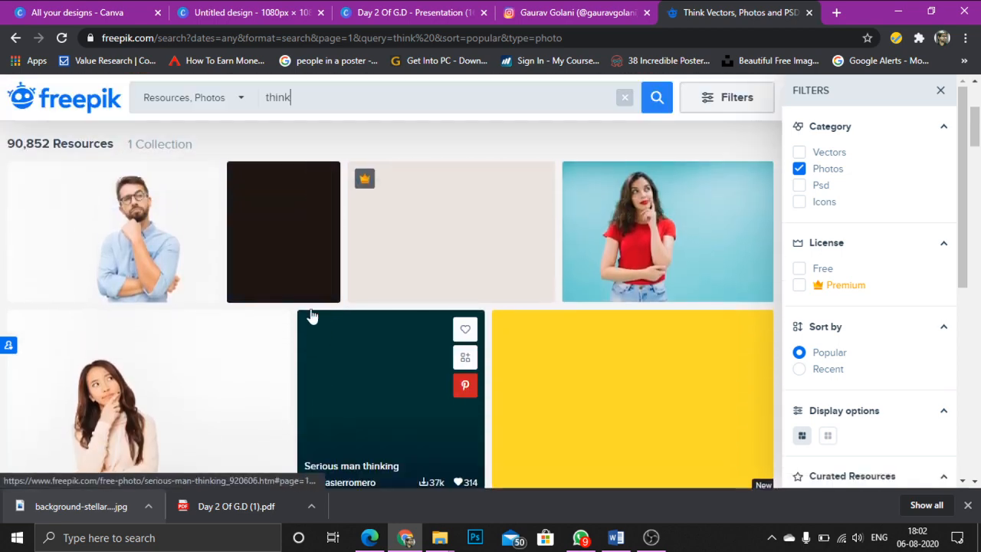
{"action": "scroll", "coordinate": [329, 307], "scroll_direction": "down", "scroll_amount": 3}
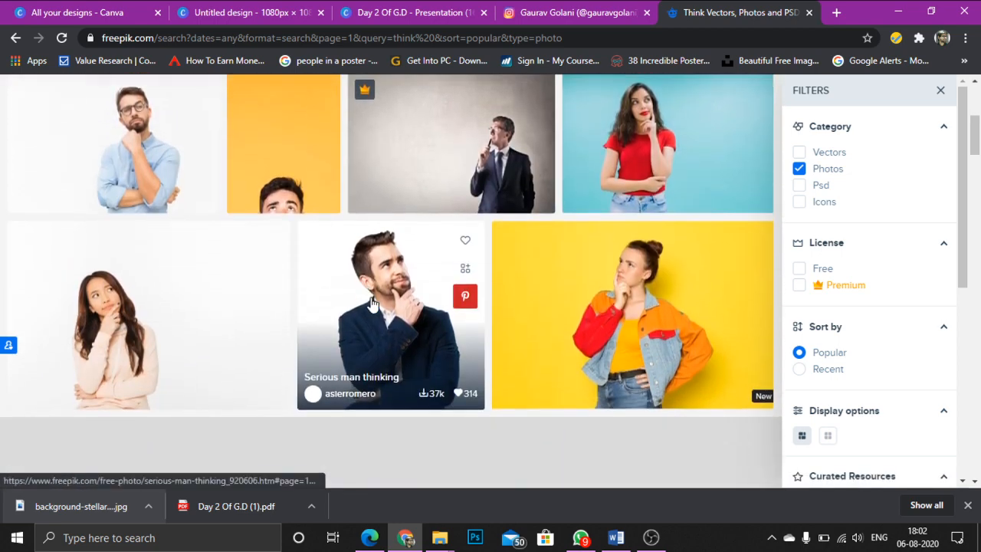
{"action": "scroll", "coordinate": [486, 263], "scroll_direction": "up", "scroll_amount": 1}
{"action": "scroll", "coordinate": [552, 253], "scroll_direction": "down", "scroll_amount": 1}
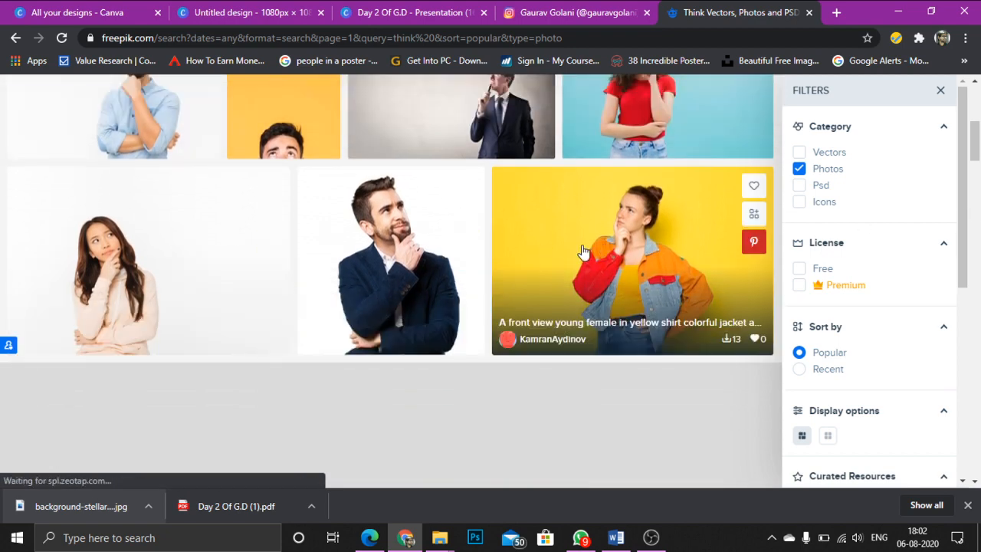
{"action": "left_click", "coordinate": [583, 252]}
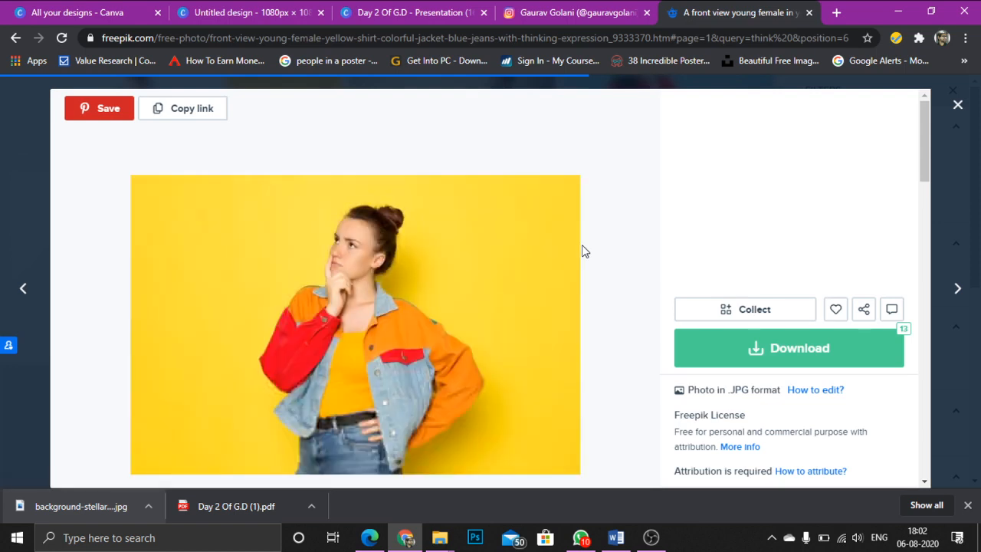
{"action": "right_click", "coordinate": [300, 289]}
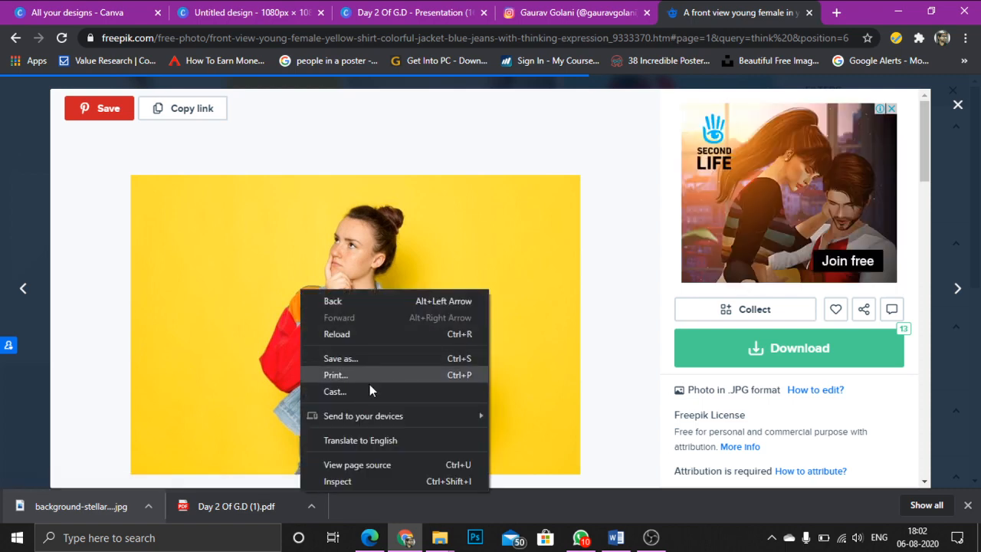
{"action": "left_click", "coordinate": [383, 359]}
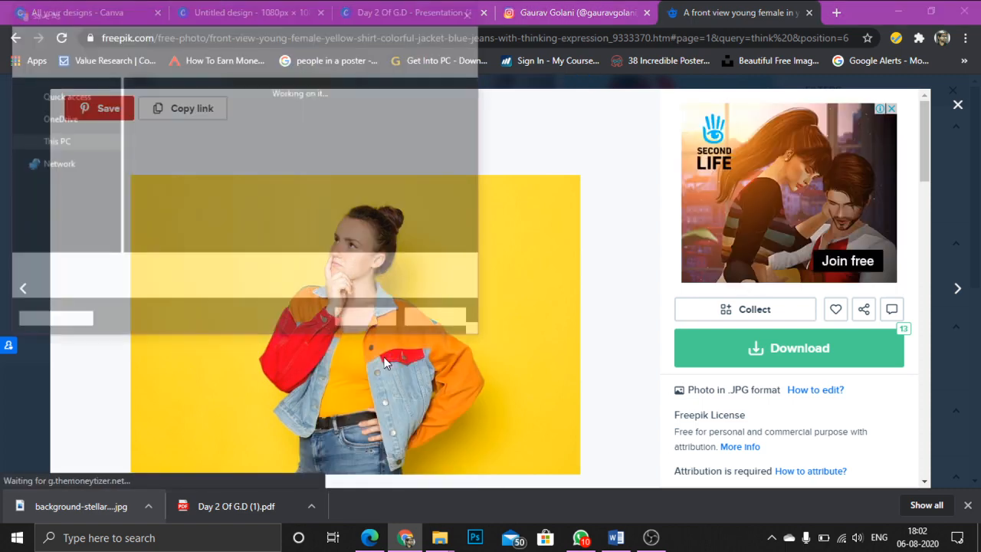
{"action": "key", "text": "Return"}
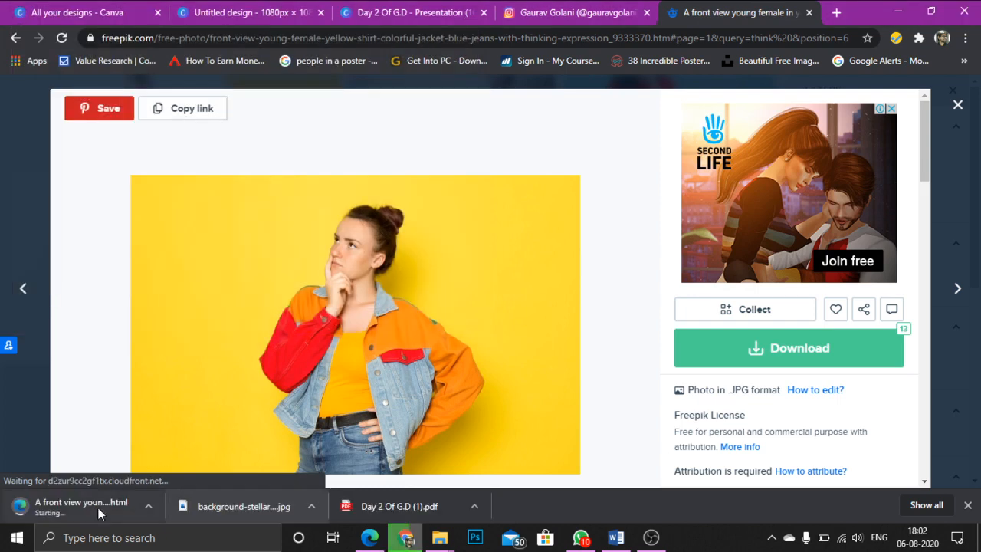
Step: Download the photo of the woman in the colorful jacket with the free attribution option and dismiss the attribution notice
{"action": "left_click", "coordinate": [699, 347]}
{"action": "scroll", "coordinate": [537, 412], "scroll_direction": "down", "scroll_amount": 2}
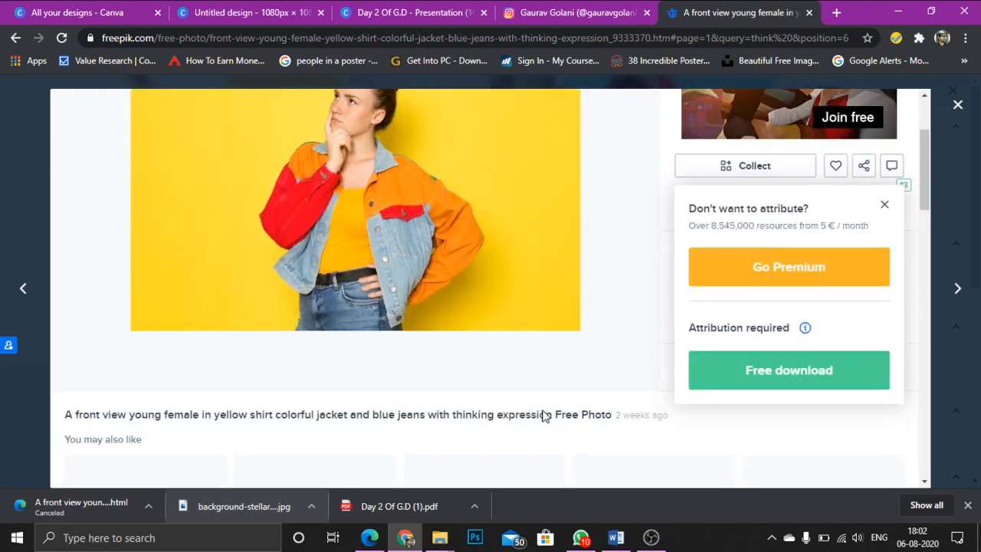
{"action": "left_click", "coordinate": [793, 373]}
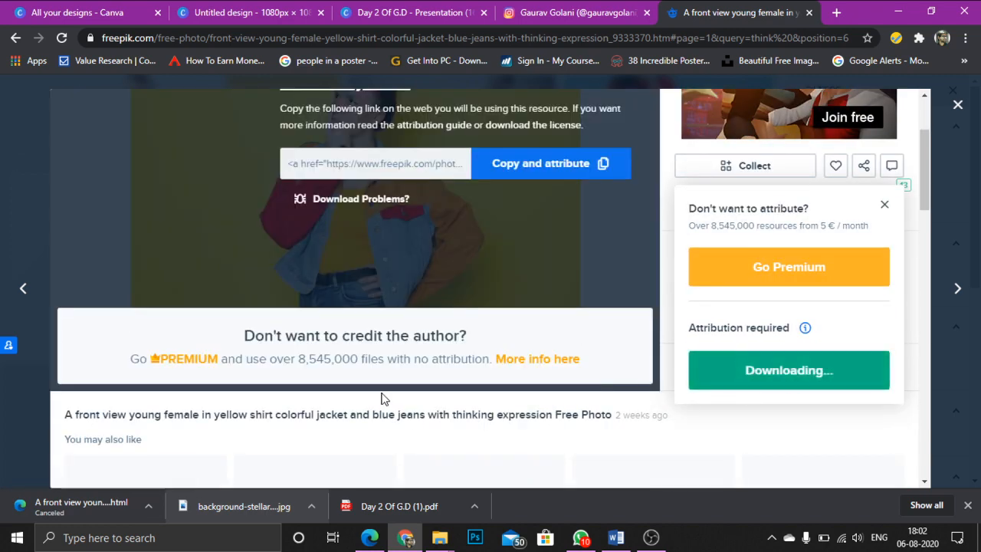
{"action": "scroll", "coordinate": [381, 393], "scroll_direction": "up", "scroll_amount": 2}
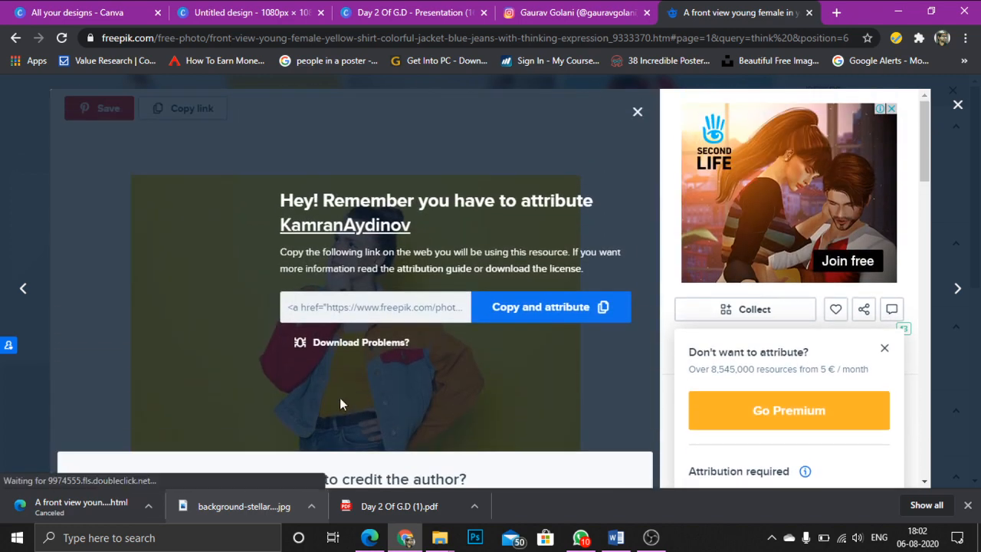
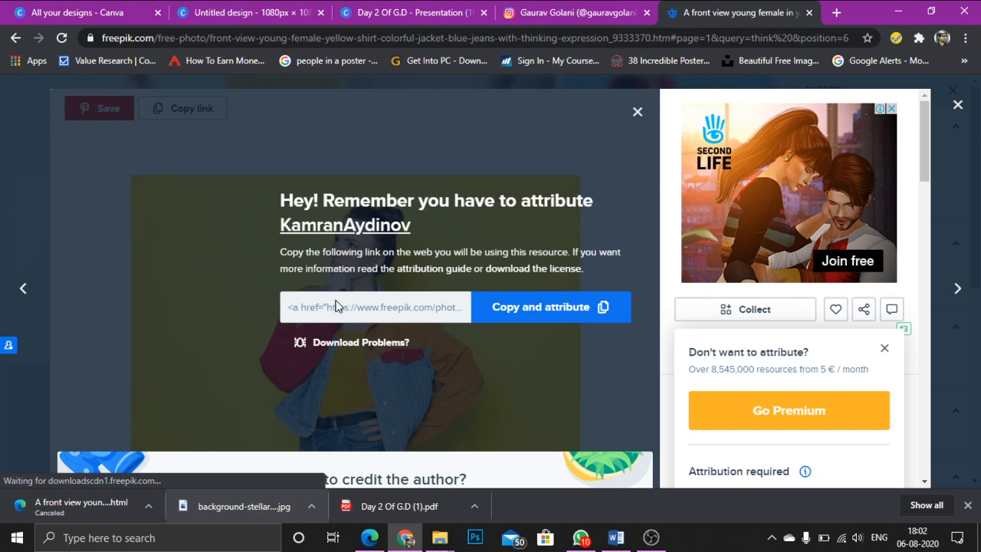
{"action": "scroll", "coordinate": [348, 333], "scroll_direction": "down", "scroll_amount": 1}
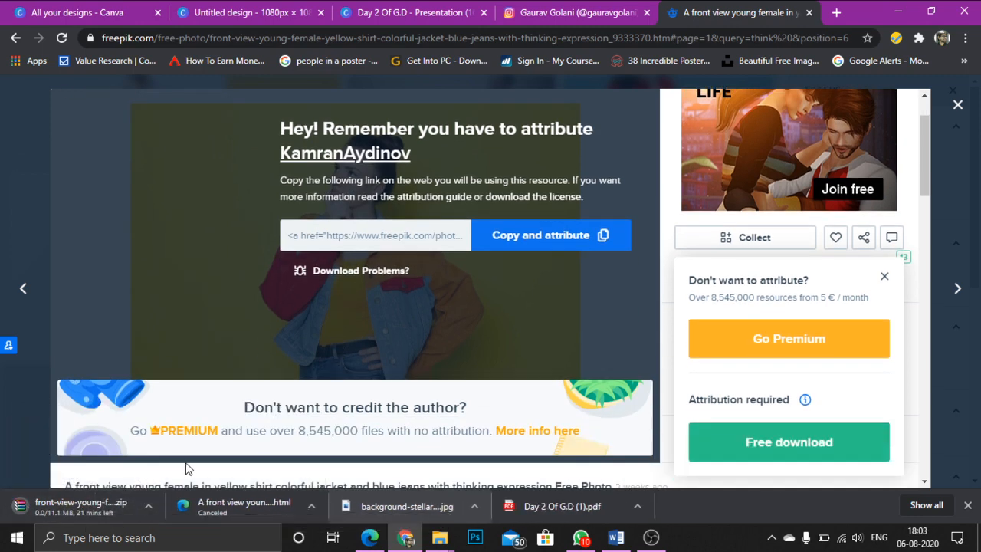
{"action": "scroll", "coordinate": [372, 344], "scroll_direction": "up", "scroll_amount": 1}
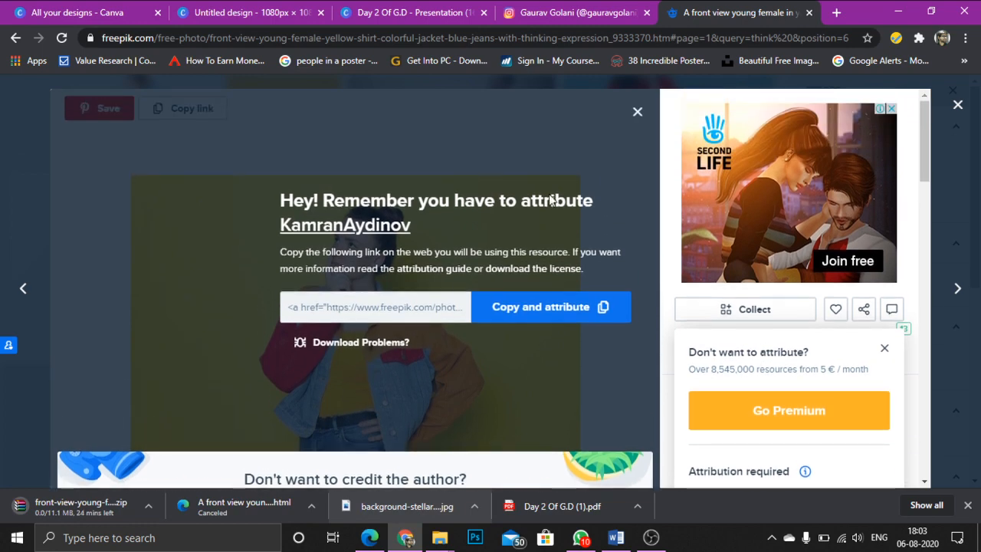
{"action": "left_click", "coordinate": [637, 115]}
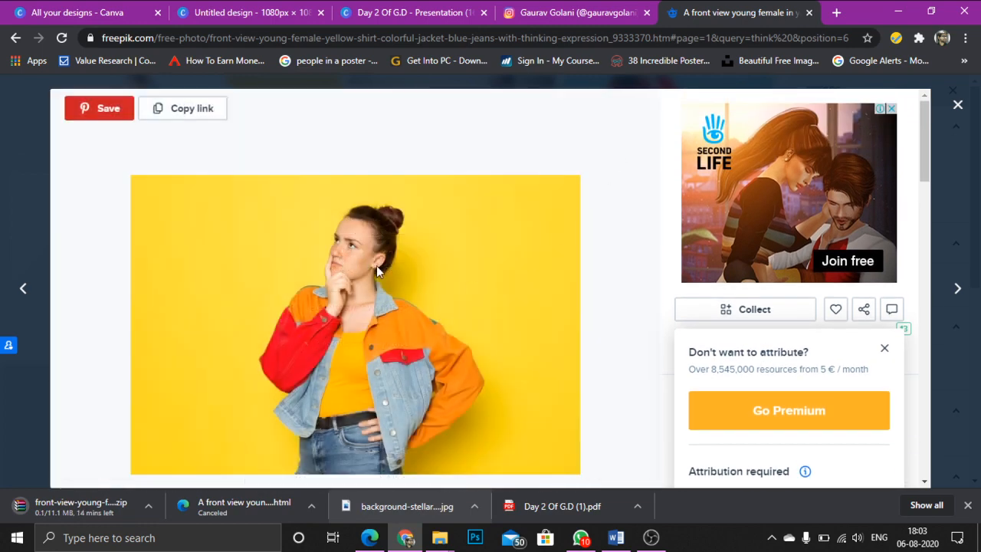
{"action": "scroll", "coordinate": [344, 254], "scroll_direction": "down", "scroll_amount": 2}
{"action": "scroll", "coordinate": [261, 360], "scroll_direction": "up", "scroll_amount": 1}
{"action": "scroll", "coordinate": [261, 361], "scroll_direction": "down", "scroll_amount": 1}
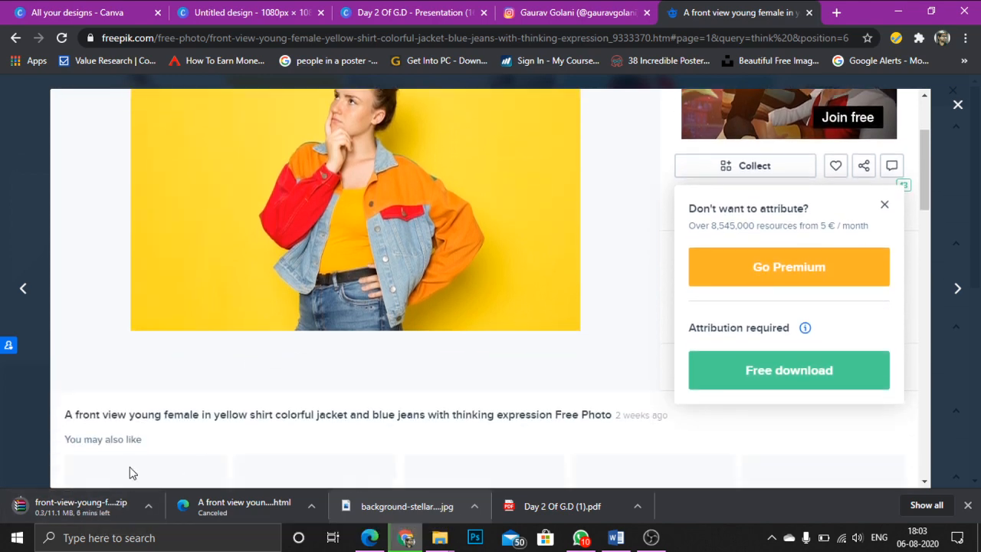
{"action": "left_click", "coordinate": [656, 546]}
{"action": "left_click", "coordinate": [657, 546]}
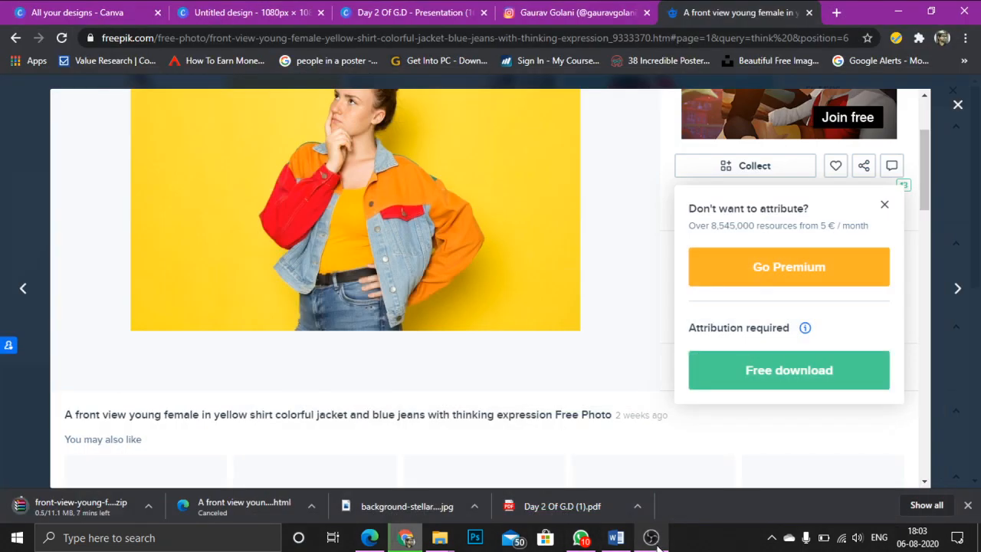
{"action": "left_click", "coordinate": [656, 546]}
{"action": "left_click", "coordinate": [971, 445]}
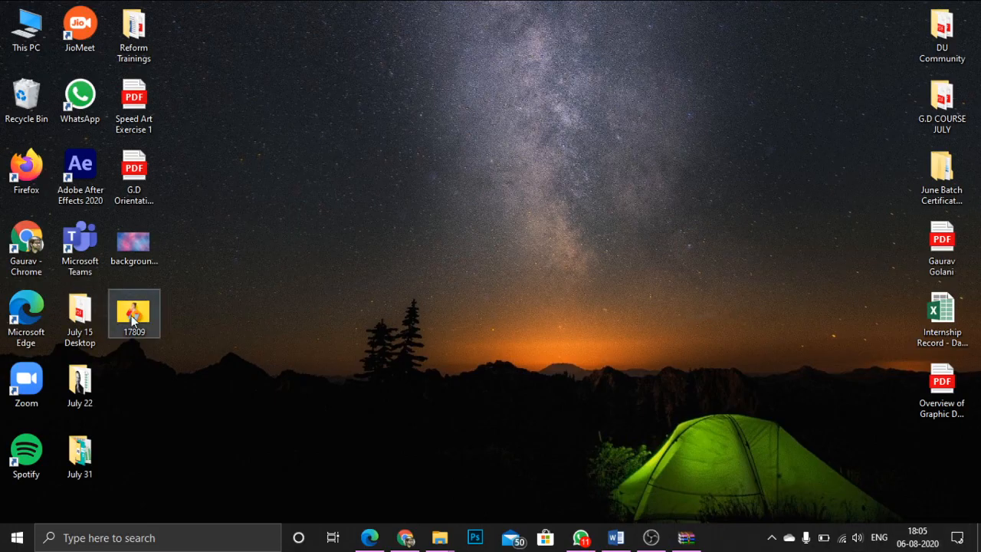
Step: View the downloaded image 17809 on the desktop, close the viewer and refresh the desktop
{"action": "double_click", "coordinate": [132, 320]}
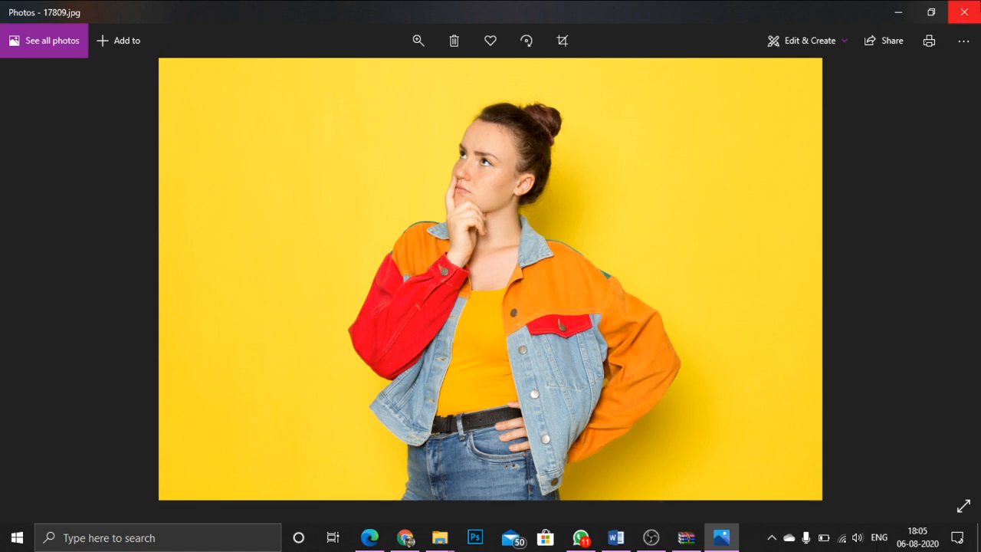
{"action": "left_click", "coordinate": [964, 12]}
{"action": "right_click", "coordinate": [339, 107]}
{"action": "left_click", "coordinate": [381, 150]}
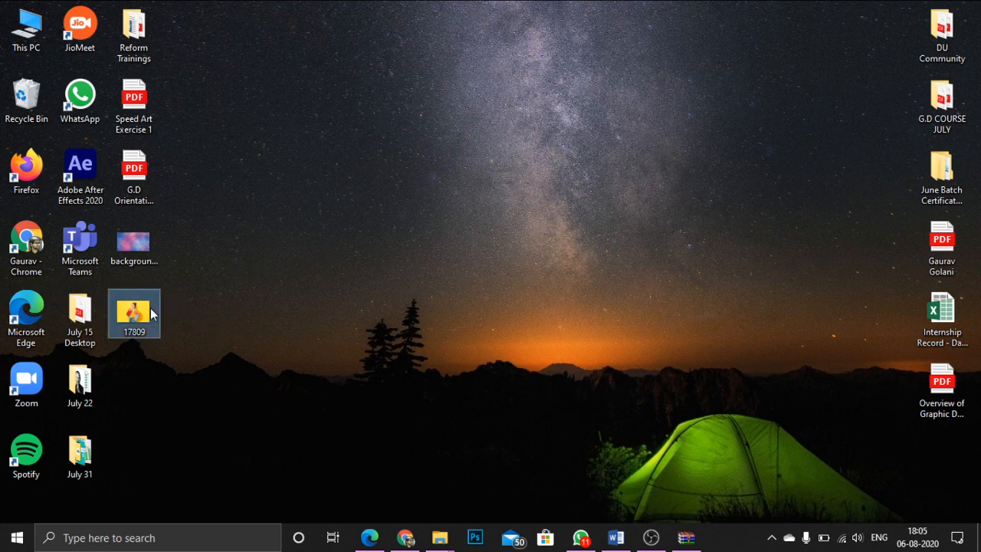
Step: Take the image file 17809 from the desktop into the Chrome window to upload it
{"action": "mouse_move", "coordinate": [150, 308]}
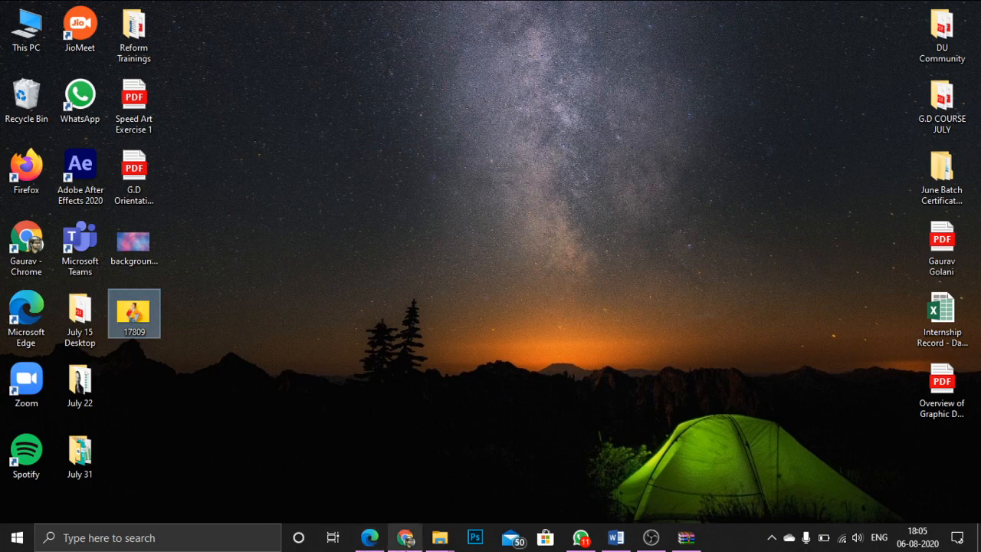
{"action": "left_click", "coordinate": [411, 540]}
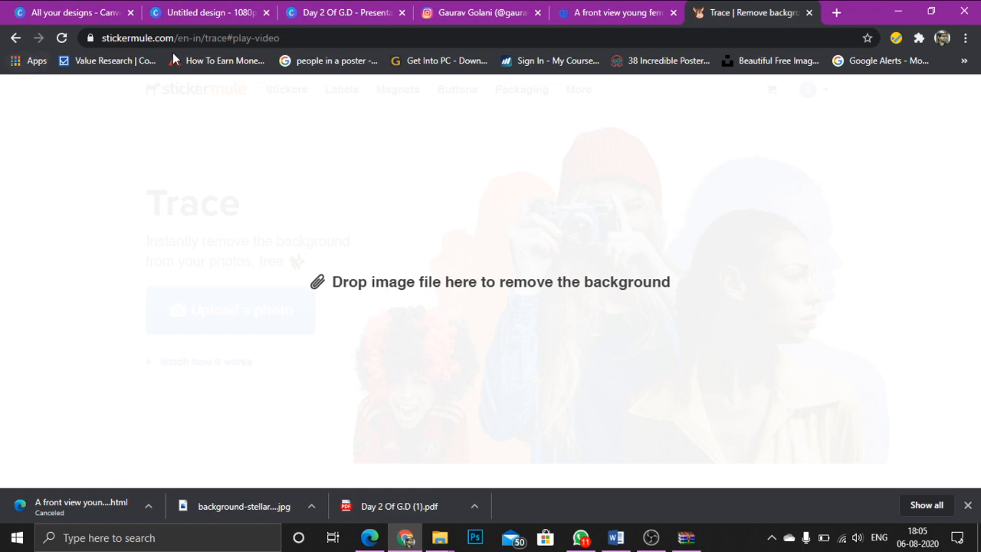
Step: Search the web for "sticker mule trace" and open Sticker Mule's Trace background-removal page
{"action": "left_click", "coordinate": [16, 37]}
{"action": "left_click", "coordinate": [16, 38]}
{"action": "type", "text": "s"}
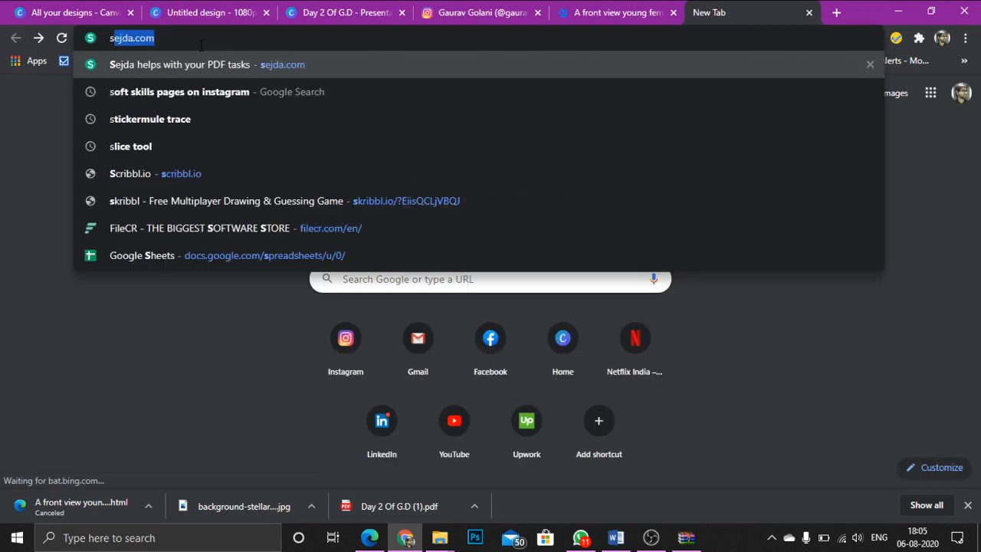
{"action": "type", "text": "ticker mi"}
{"action": "key", "text": "BackSpace"}
{"action": "type", "text": "ule trace"}
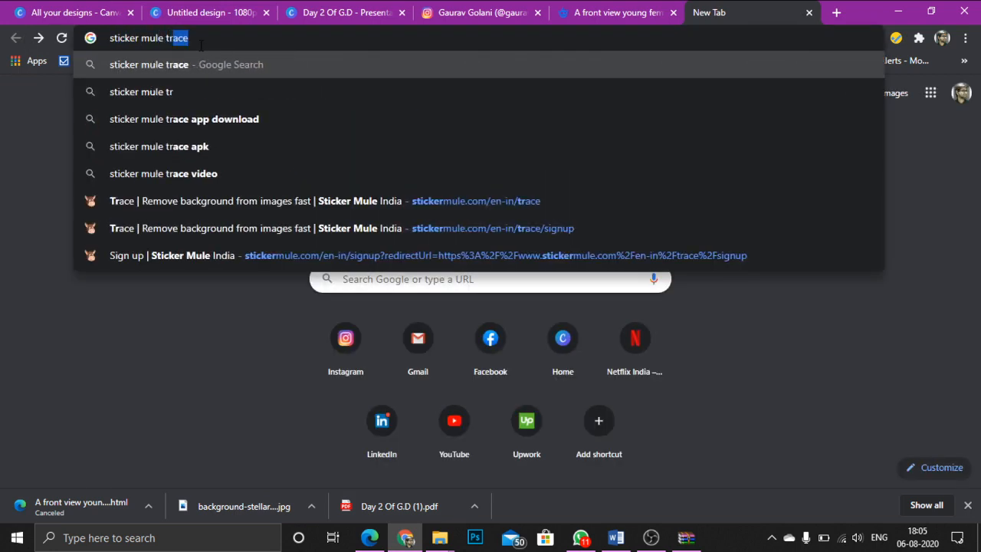
{"action": "key", "text": "Return"}
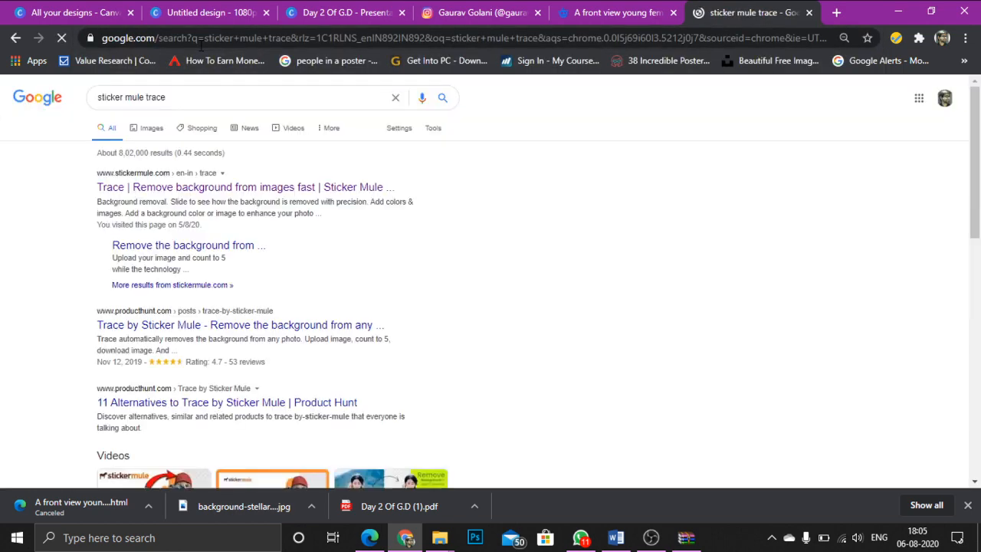
{"action": "left_click", "coordinate": [212, 188]}
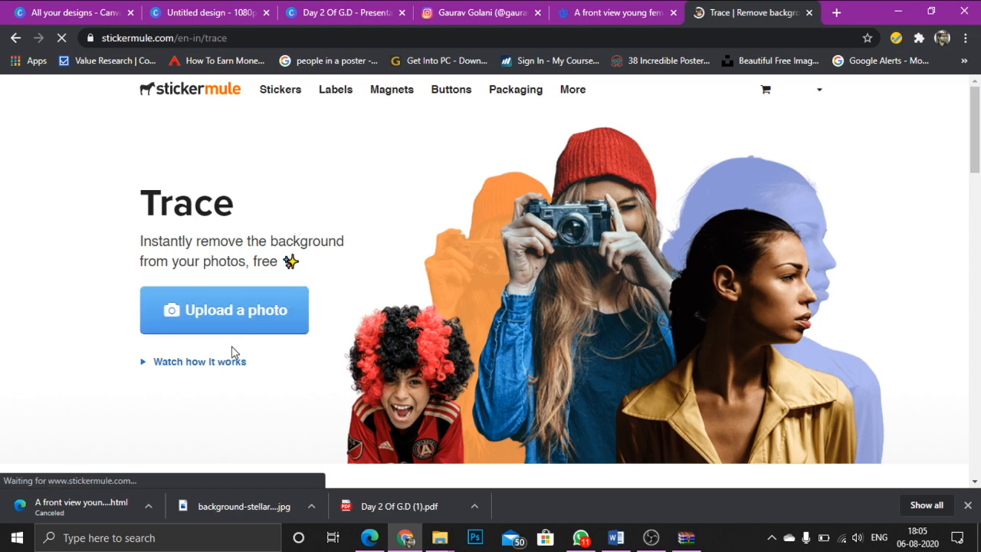
Step: Upload the photo 17809.jpg from the Desktop to Trace for background removal
{"action": "left_click", "coordinate": [306, 296]}
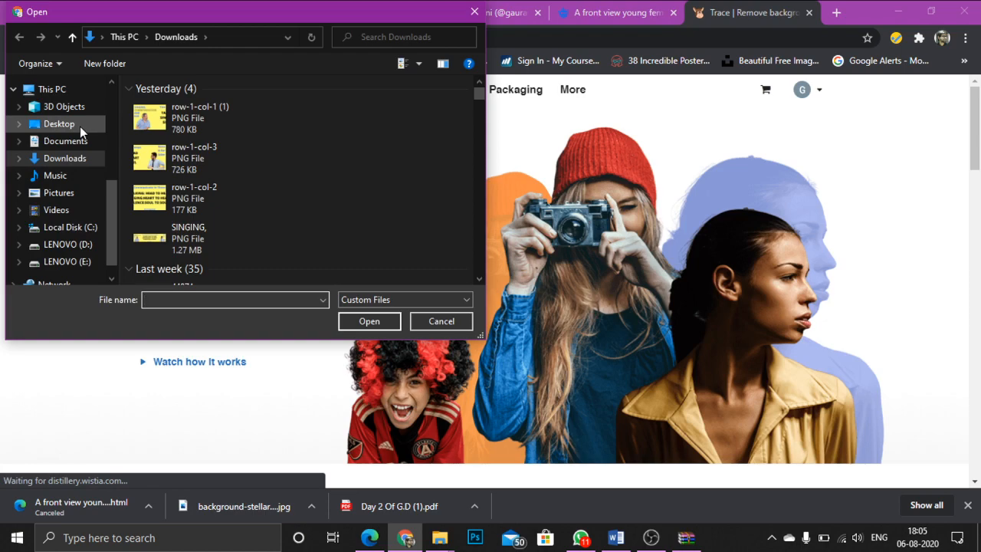
{"action": "left_click", "coordinate": [80, 127]}
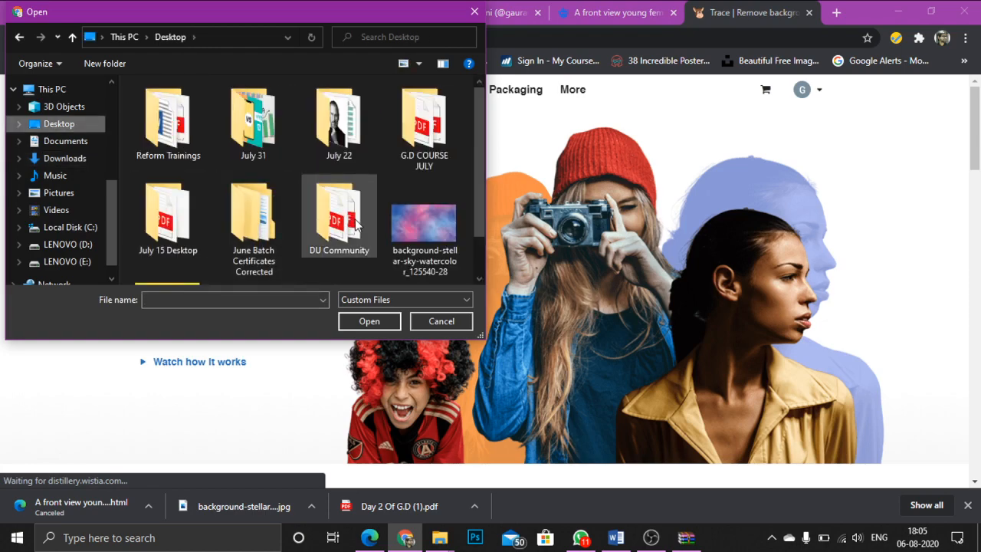
{"action": "scroll", "coordinate": [356, 220], "scroll_direction": "down", "scroll_amount": 2}
{"action": "left_click", "coordinate": [195, 226]}
{"action": "left_click", "coordinate": [394, 325]}
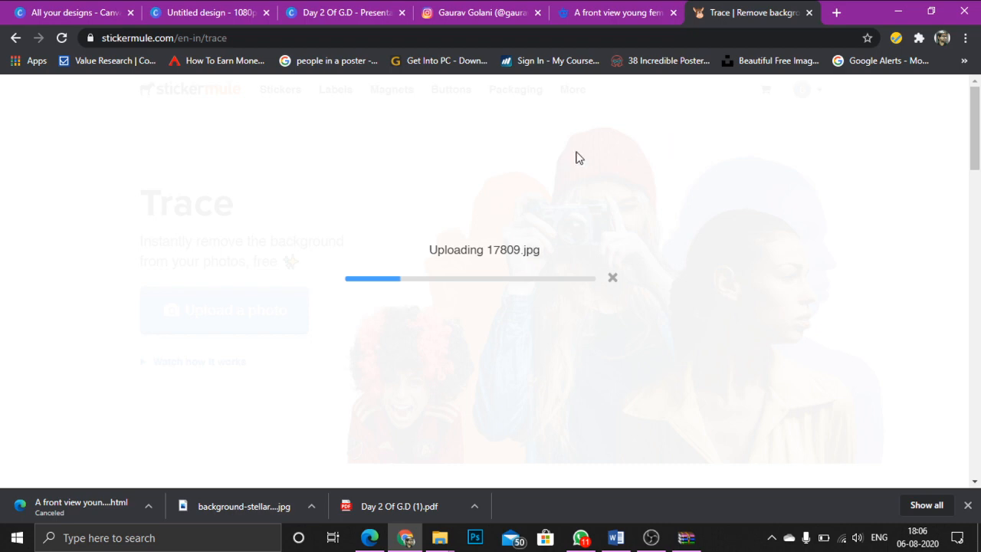
Step: Review the Instagram content marketing reference post and the Freepik source photo, and check the upload's progress in Trace
{"action": "left_click", "coordinate": [173, 11]}
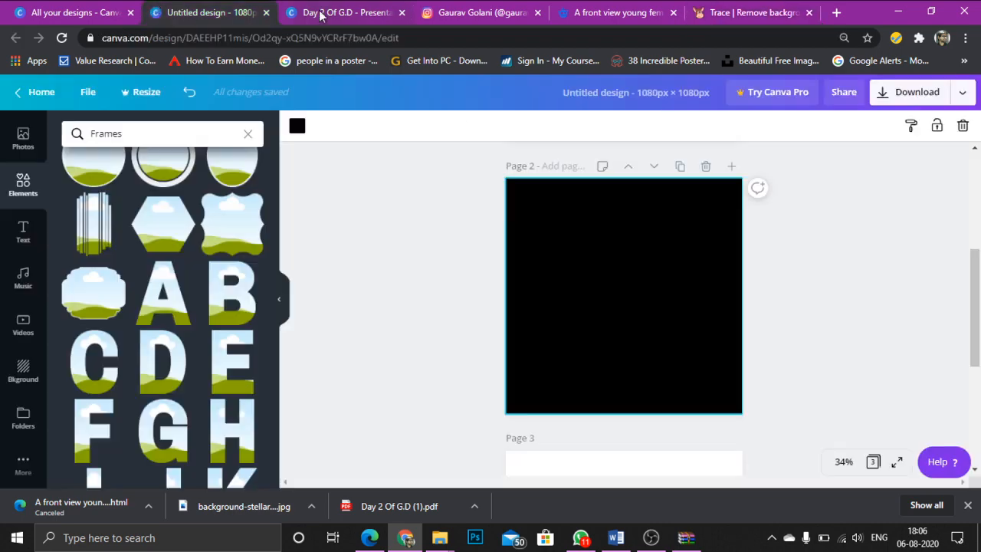
{"action": "left_click", "coordinate": [317, 13]}
{"action": "left_click", "coordinate": [523, 14]}
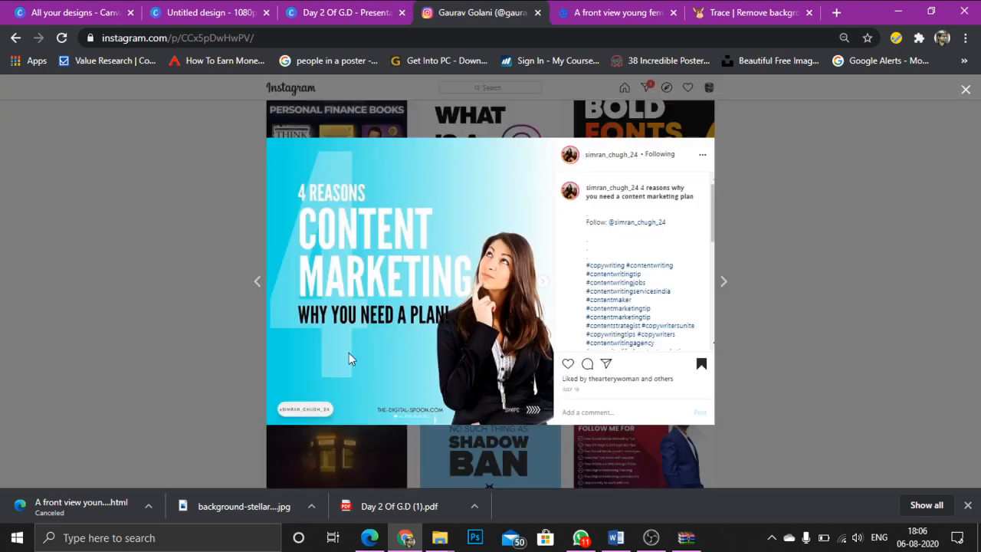
{"action": "left_click", "coordinate": [606, 13]}
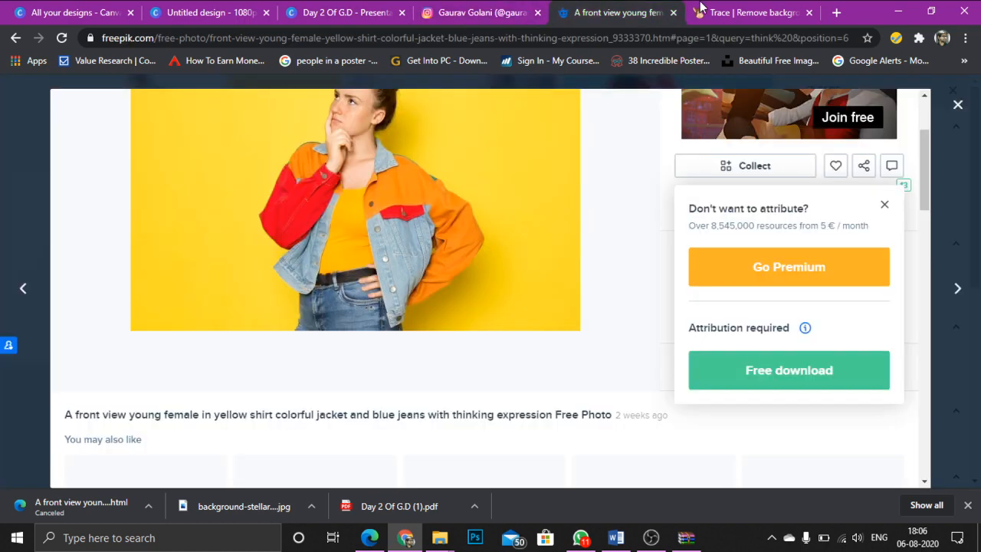
{"action": "left_click", "coordinate": [748, 13]}
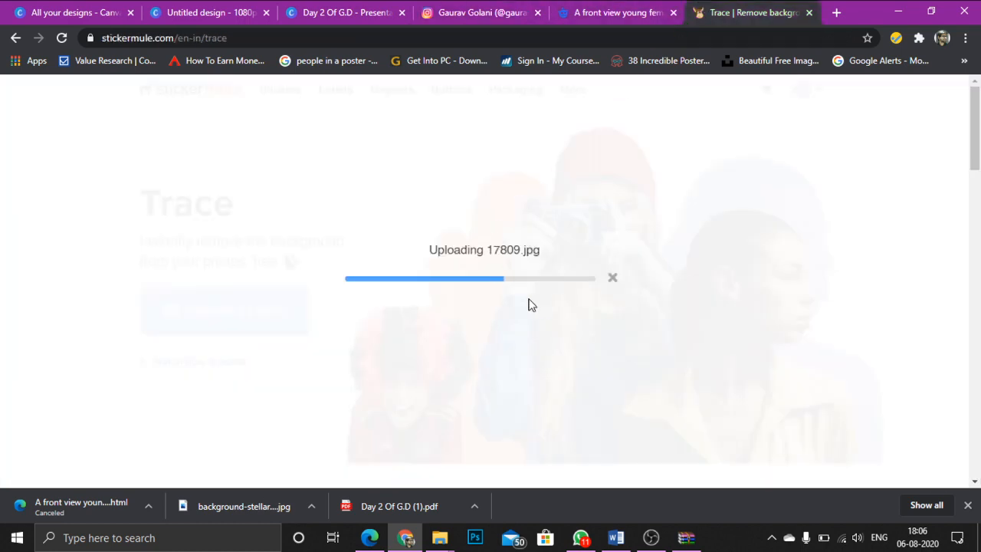
Step: In the Canva design, change the background of page 2 to the light turquoise blue default colour
{"action": "left_click", "coordinate": [204, 11]}
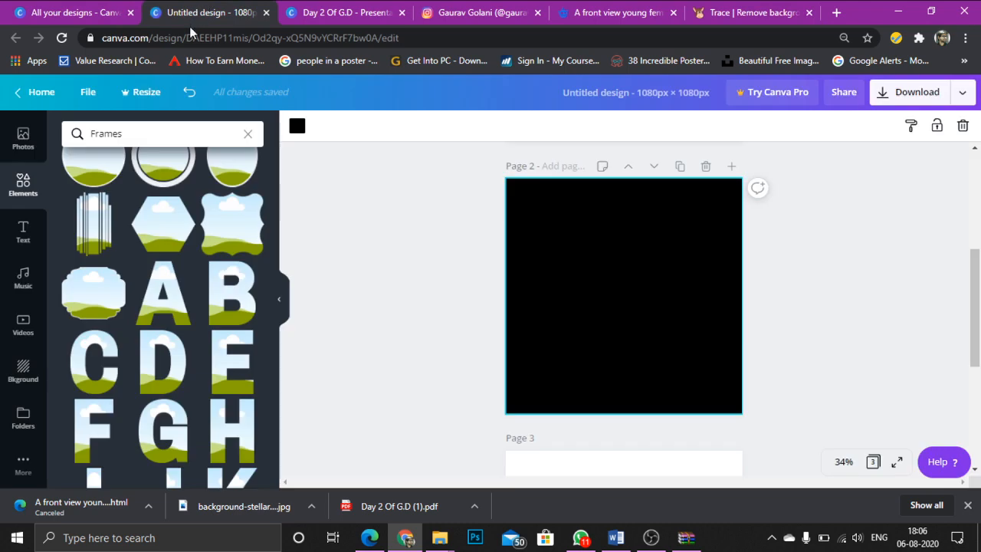
{"action": "left_click", "coordinate": [296, 127]}
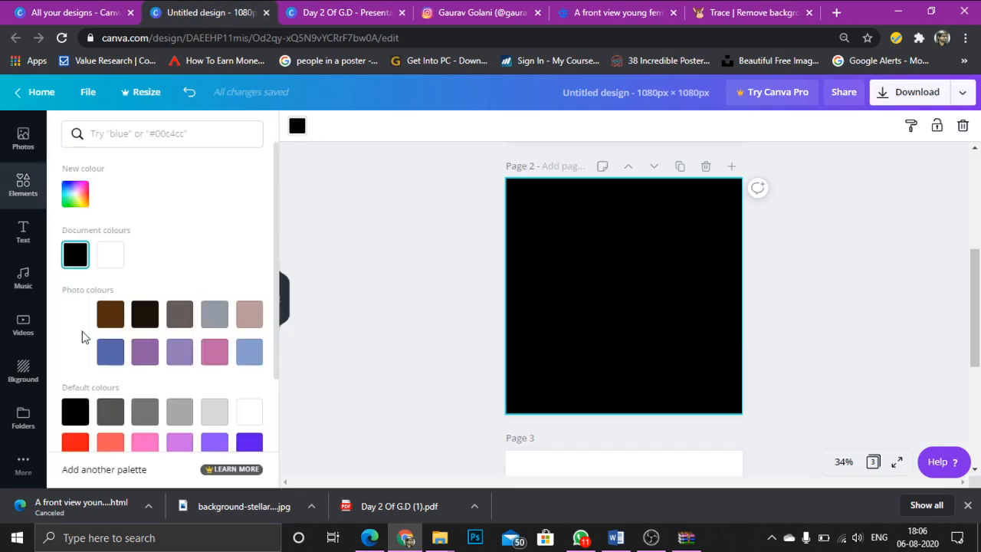
{"action": "scroll", "coordinate": [187, 399], "scroll_direction": "down", "scroll_amount": 2}
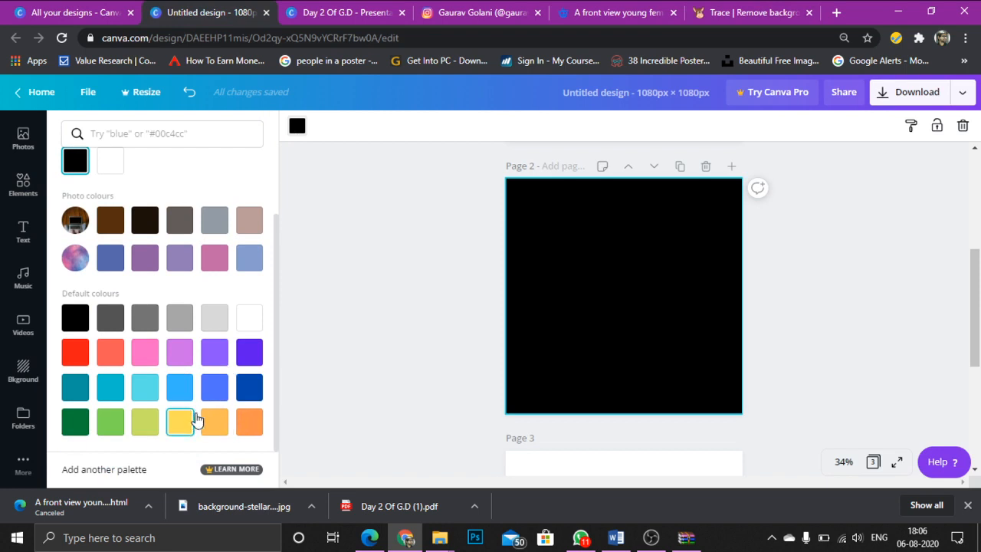
{"action": "left_click", "coordinate": [186, 418]}
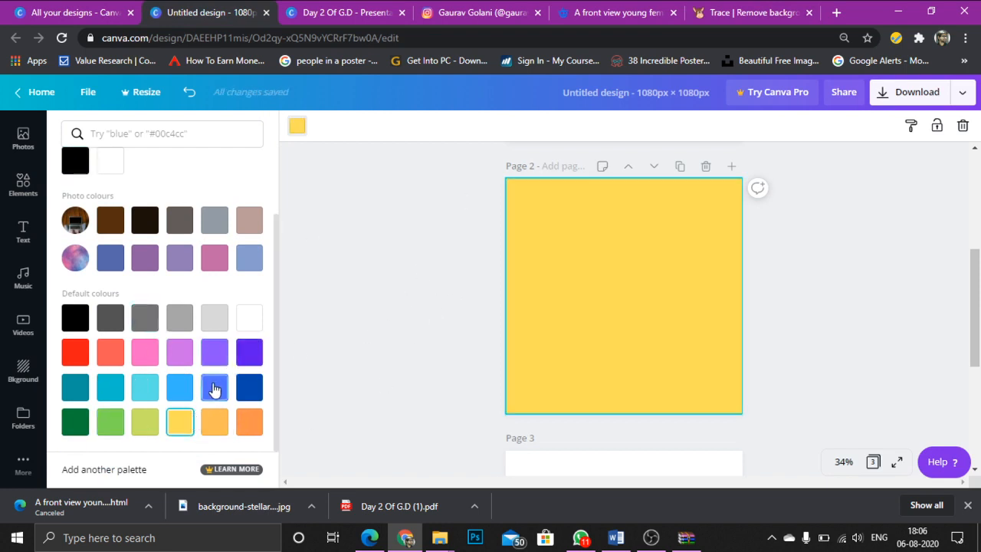
{"action": "left_click", "coordinate": [140, 388]}
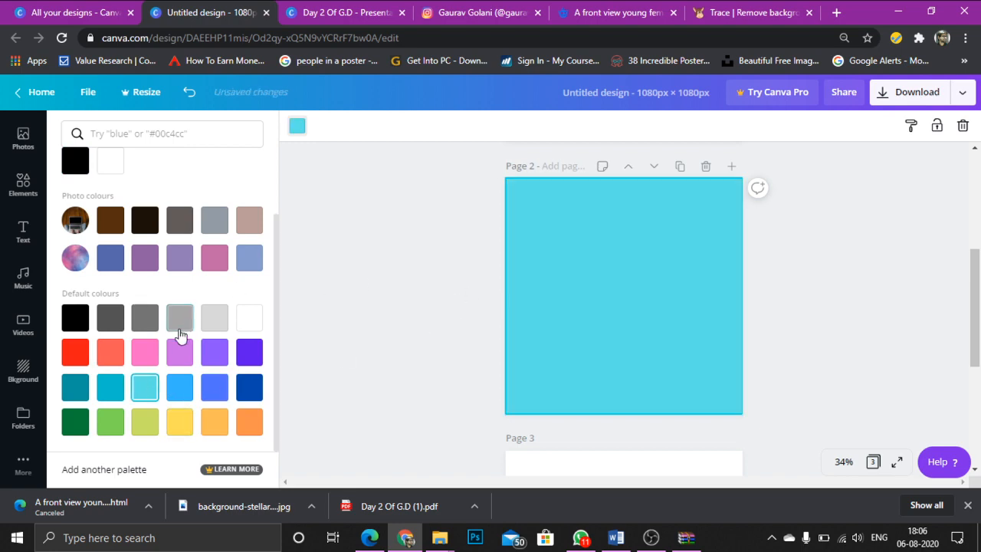
{"action": "left_click", "coordinate": [405, 268]}
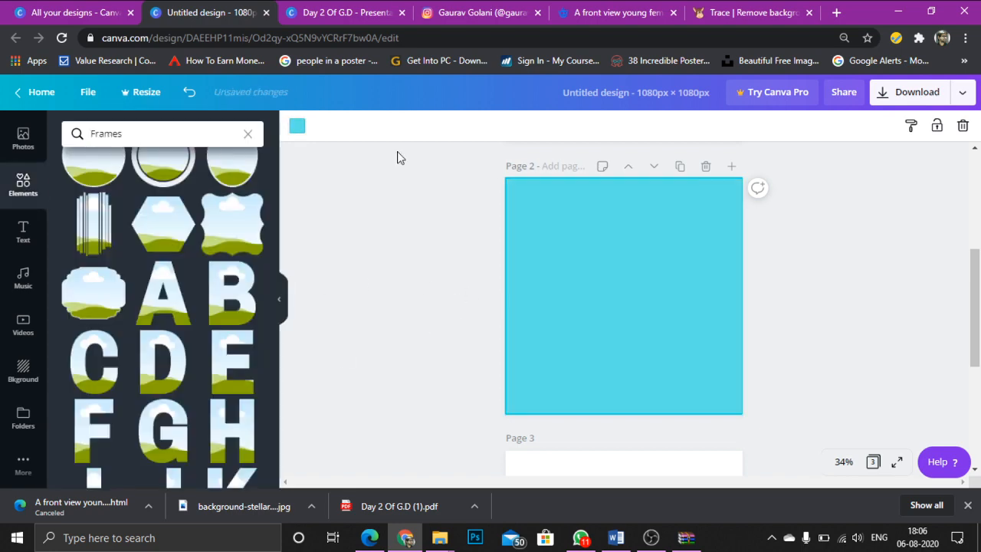
Step: Compare with the Instagram reference post, search the Canva elements for "square" and add a plain solid square to page 2
{"action": "left_click", "coordinate": [370, 12]}
{"action": "left_click", "coordinate": [487, 17]}
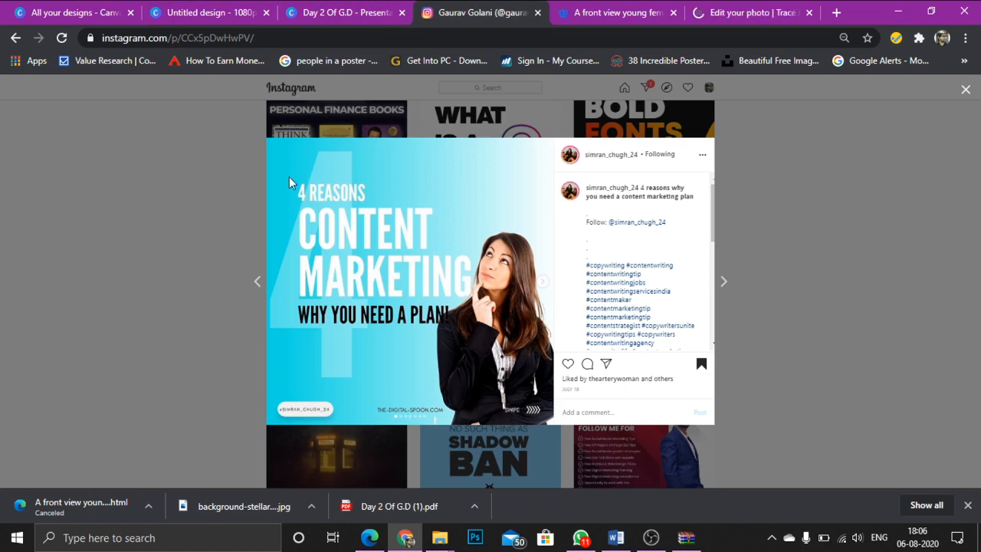
{"action": "left_click", "coordinate": [240, 9]}
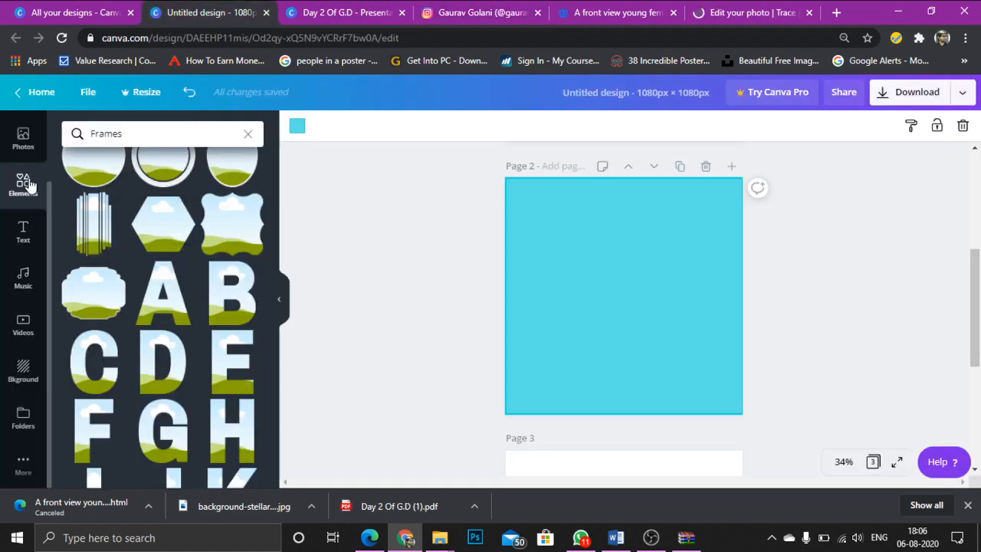
{"action": "left_click", "coordinate": [247, 133]}
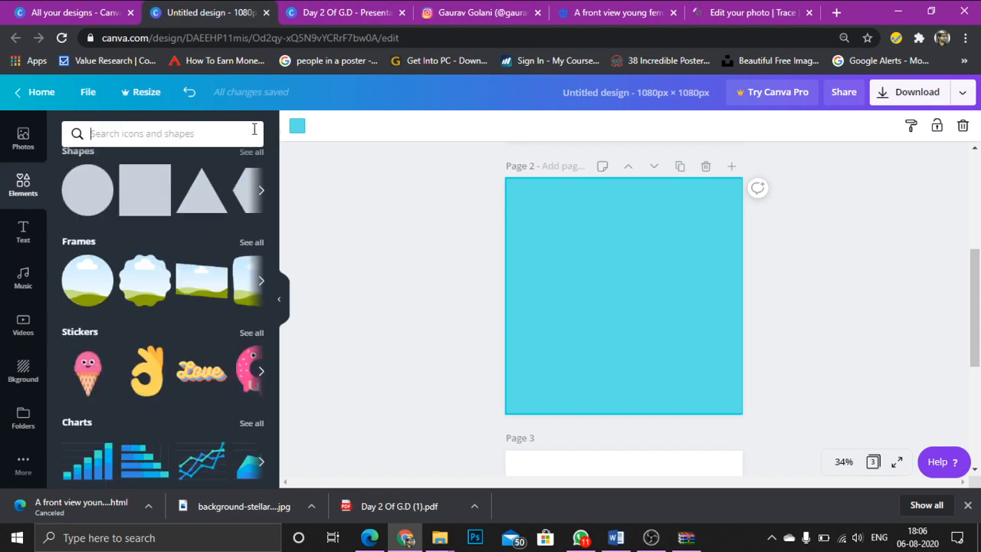
{"action": "type", "text": "square"}
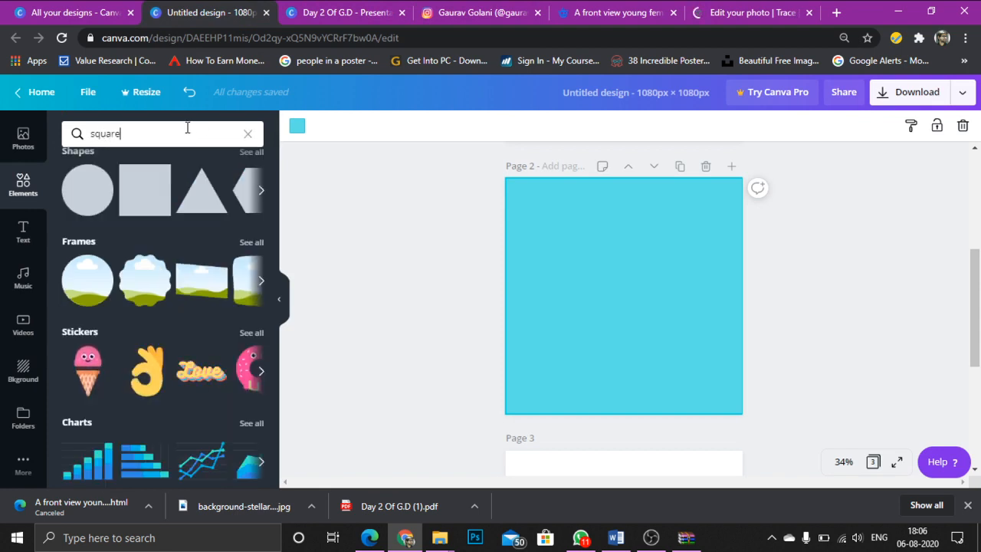
{"action": "key", "text": "Return"}
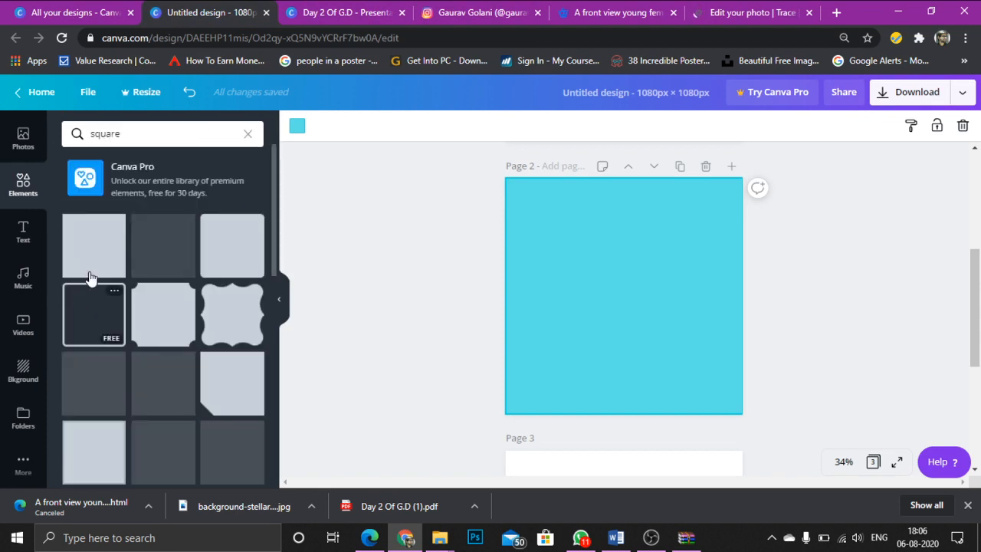
{"action": "left_click", "coordinate": [92, 269]}
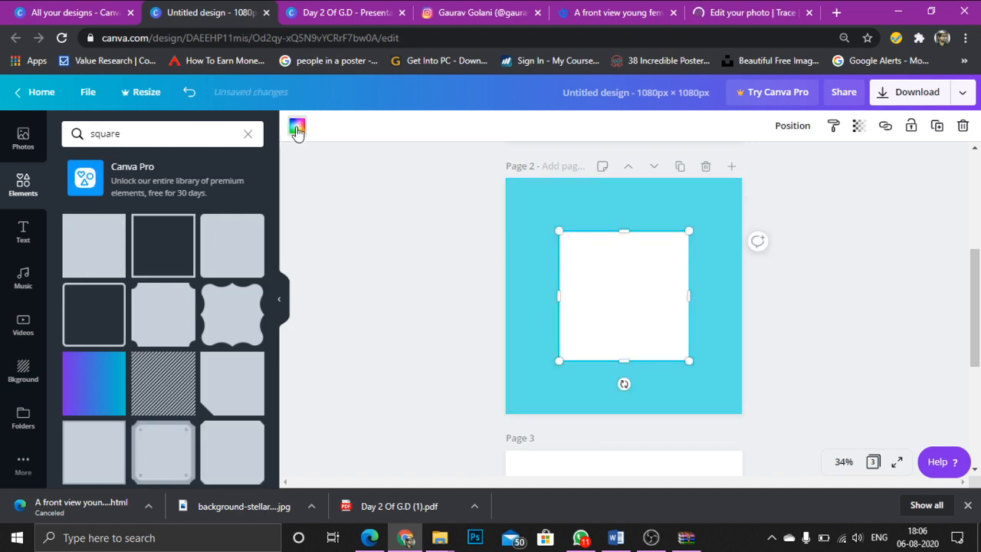
Step: Make the white square semi-transparent and enlarge it to cover the whole of page 2
{"action": "left_click", "coordinate": [297, 126]}
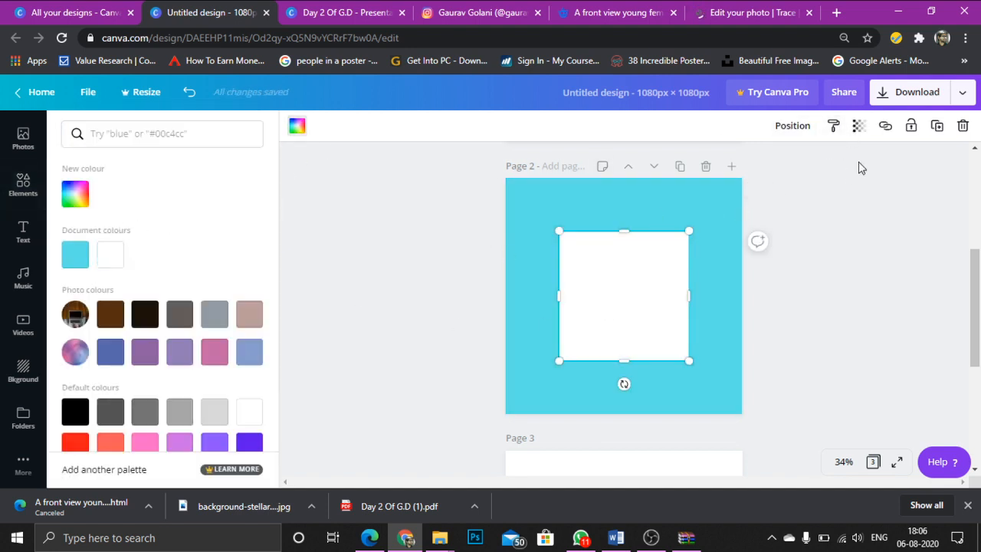
{"action": "left_click", "coordinate": [857, 127]}
{"action": "left_click_drag", "start_coordinate": [816, 161], "coordinate": [785, 183]}
{"action": "left_click_drag", "start_coordinate": [632, 289], "coordinate": [722, 231]}
{"action": "left_click_drag", "start_coordinate": [709, 294], "coordinate": [679, 427]}
{"action": "left_click_drag", "start_coordinate": [657, 265], "coordinate": [504, 276]}
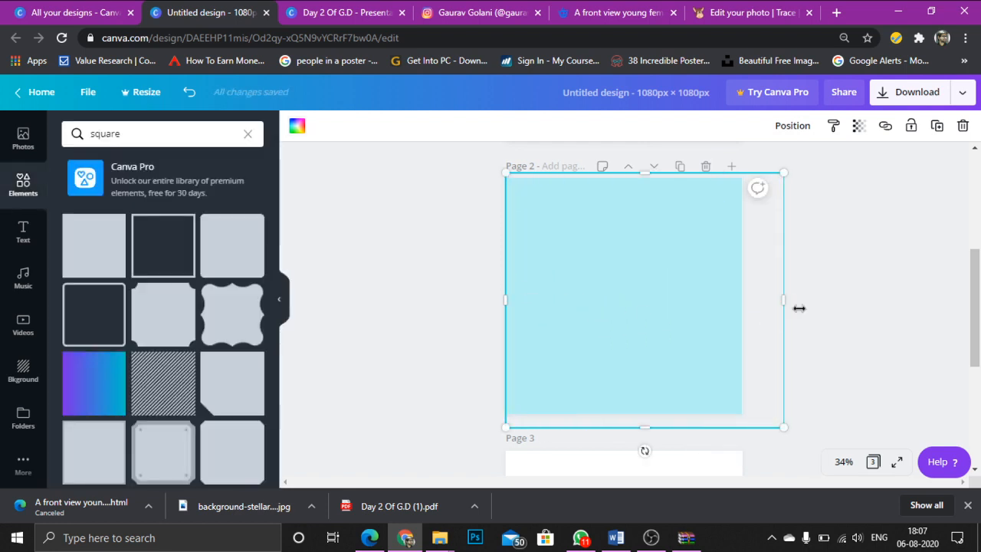
{"action": "left_click", "coordinate": [839, 296]}
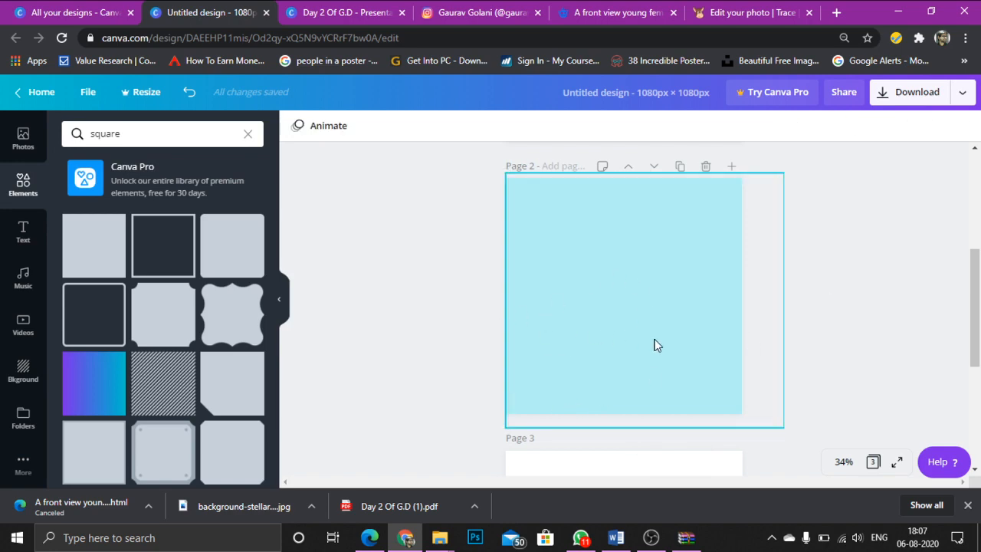
Step: Check the reference post's gradient and shift the translucent square on page 2 so it overhangs both sides of the page
{"action": "left_click", "coordinate": [359, 17]}
{"action": "left_click", "coordinate": [452, 14]}
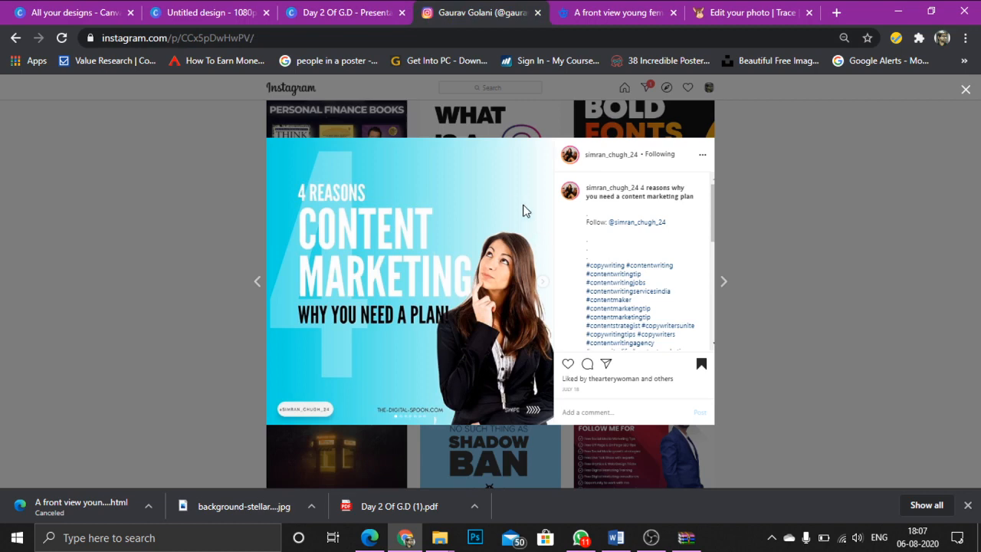
{"action": "left_click", "coordinate": [206, 12]}
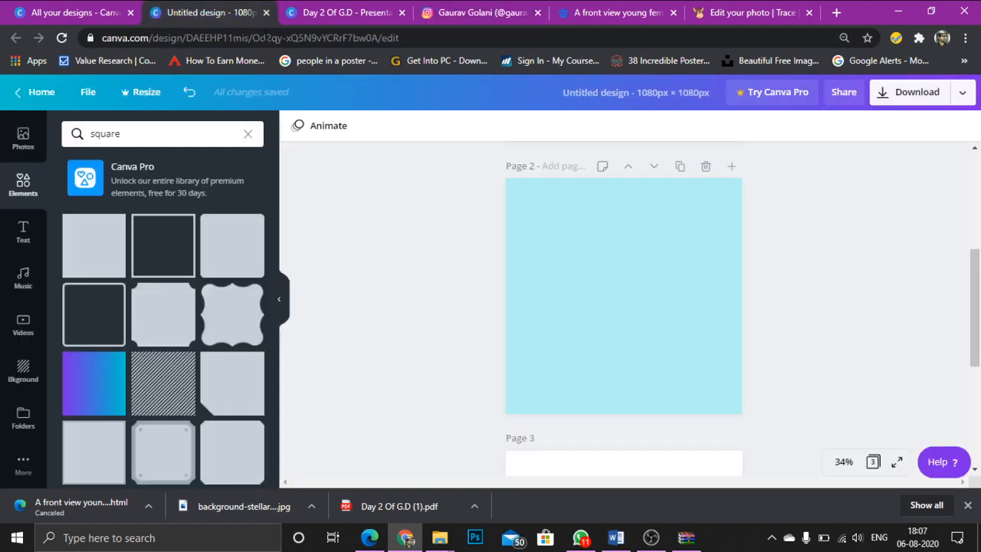
{"action": "left_click", "coordinate": [529, 244]}
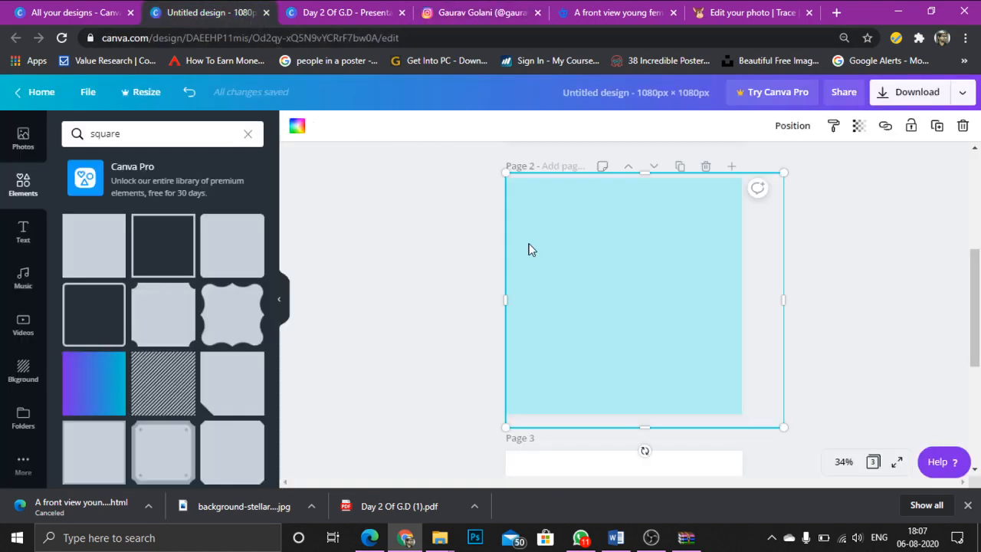
{"action": "right_click", "coordinate": [621, 241]}
{"action": "left_click", "coordinate": [585, 256]}
{"action": "left_click_drag", "start_coordinate": [630, 278], "coordinate": [602, 283]}
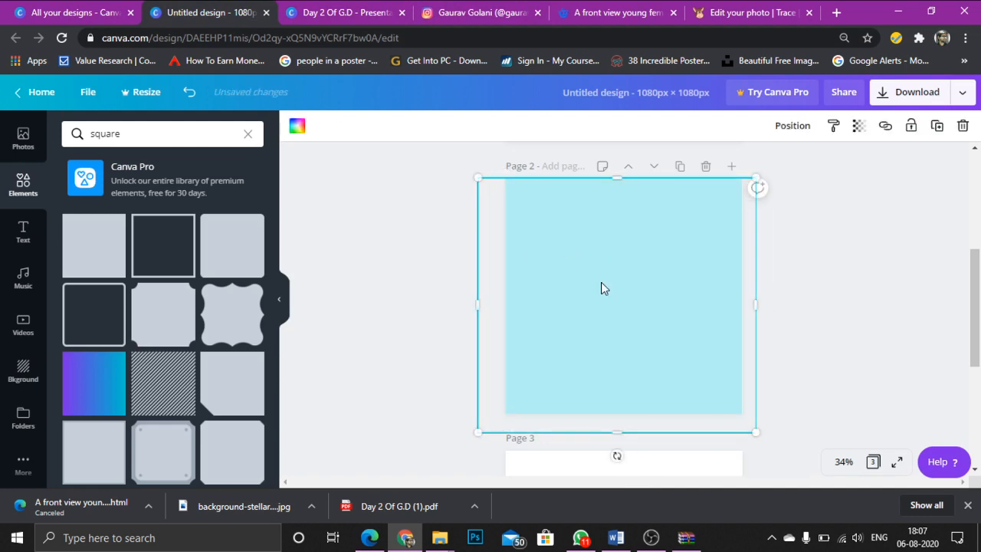
Step: Delete the translucent square from page 2 and undo the deletion
{"action": "key", "text": "Delete"}
{"action": "left_click", "coordinate": [601, 282]}
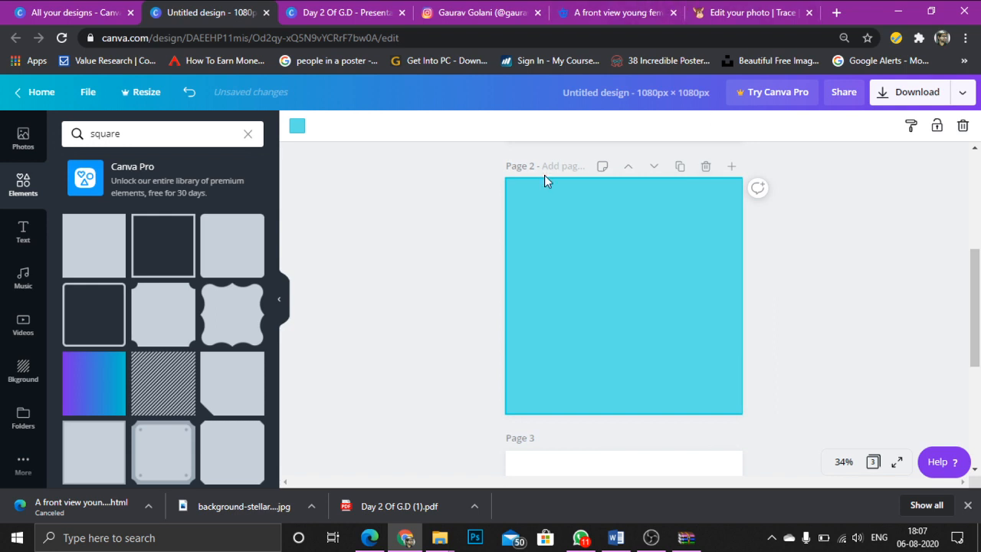
{"action": "key", "text": "ctrl+z"}
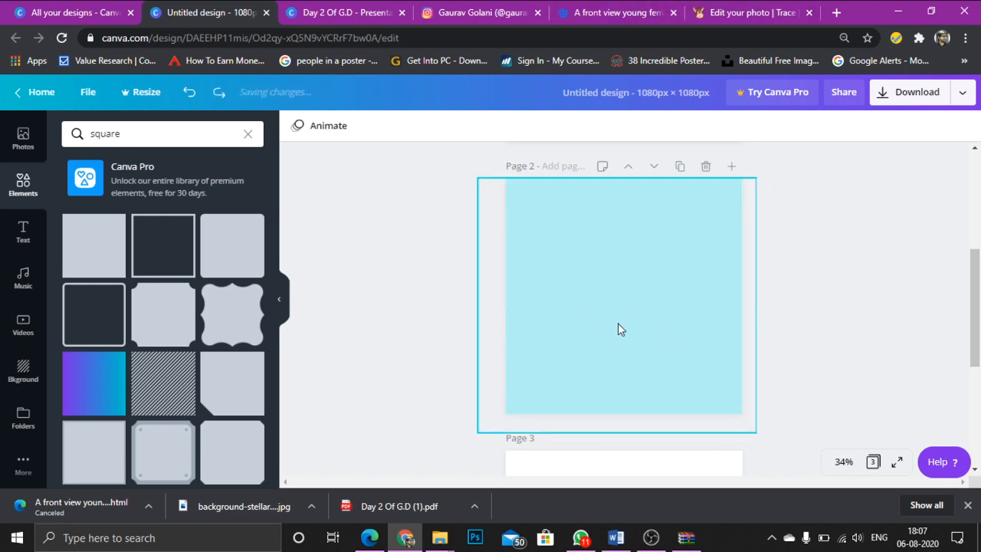
Step: Check the Instagram reference, switch to Sticker Mule Trace, inspect the thinking woman's cutout and download the full image without its background
{"action": "left_click", "coordinate": [319, 7]}
{"action": "left_click", "coordinate": [444, 9]}
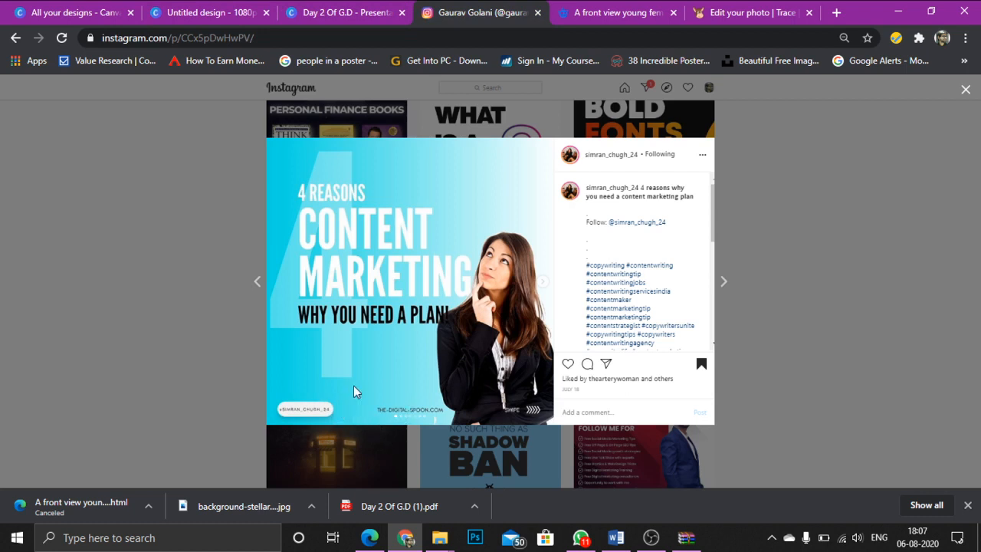
{"action": "left_click", "coordinate": [726, 6]}
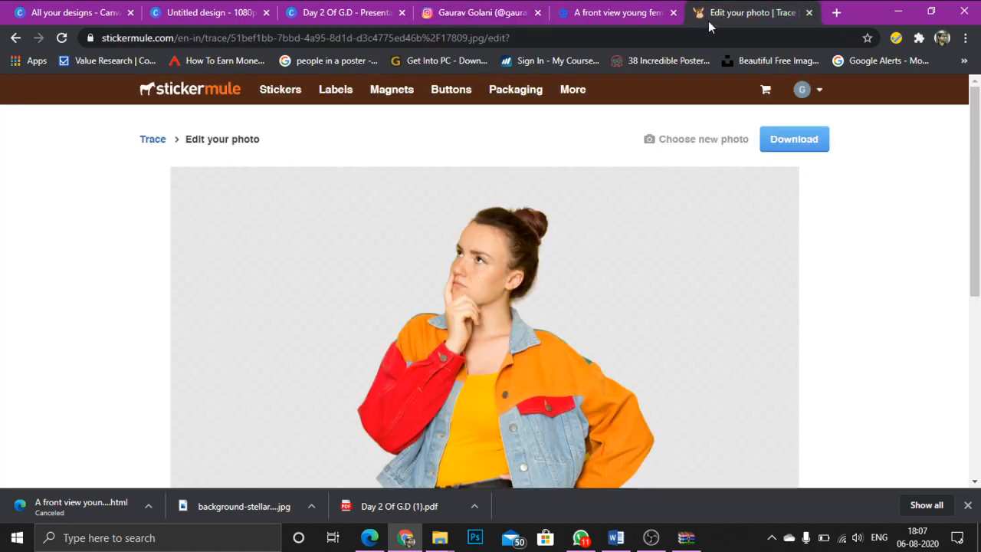
{"action": "scroll", "coordinate": [557, 218], "scroll_direction": "down", "scroll_amount": 4}
{"action": "scroll", "coordinate": [557, 218], "scroll_direction": "up", "scroll_amount": 3}
{"action": "scroll", "coordinate": [558, 218], "scroll_direction": "up", "scroll_amount": 2}
{"action": "scroll", "coordinate": [380, 308], "scroll_direction": "down", "scroll_amount": 3}
{"action": "scroll", "coordinate": [378, 306], "scroll_direction": "up", "scroll_amount": 2}
{"action": "scroll", "coordinate": [378, 312], "scroll_direction": "up", "scroll_amount": 2}
{"action": "left_click", "coordinate": [790, 140]}
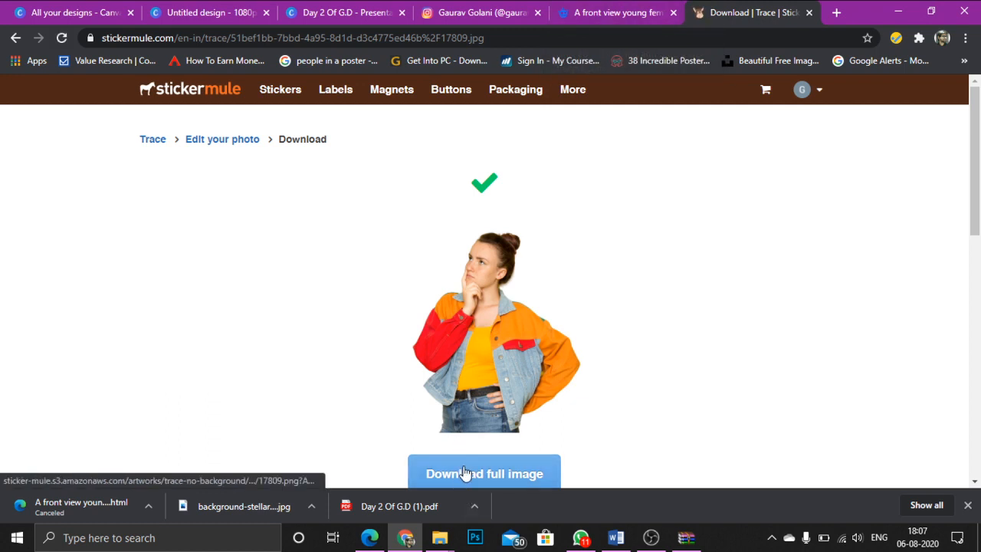
{"action": "left_click", "coordinate": [463, 472]}
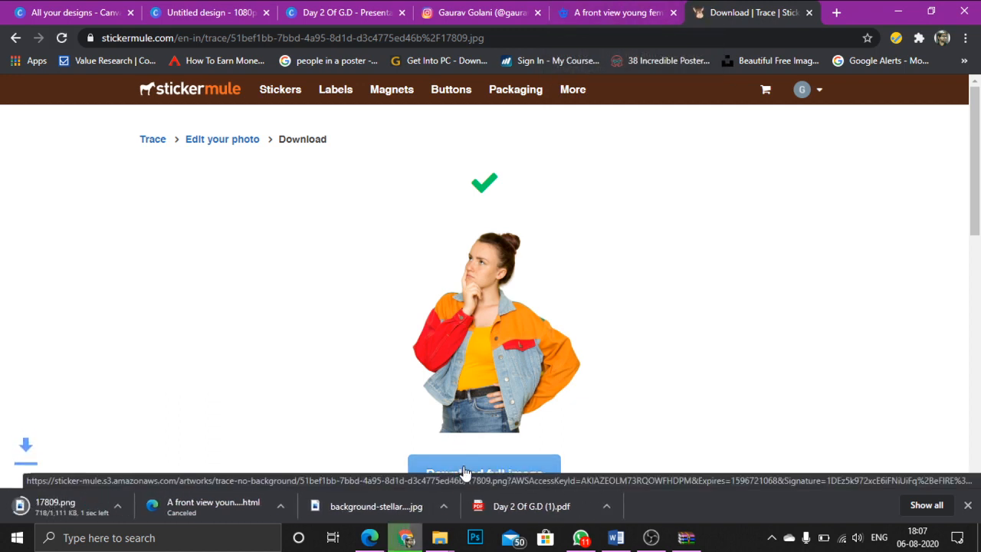
Step: Switch to Freepik, close the yellow-background photo preview and search for "bitcoin vectors"
{"action": "left_click", "coordinate": [571, 11]}
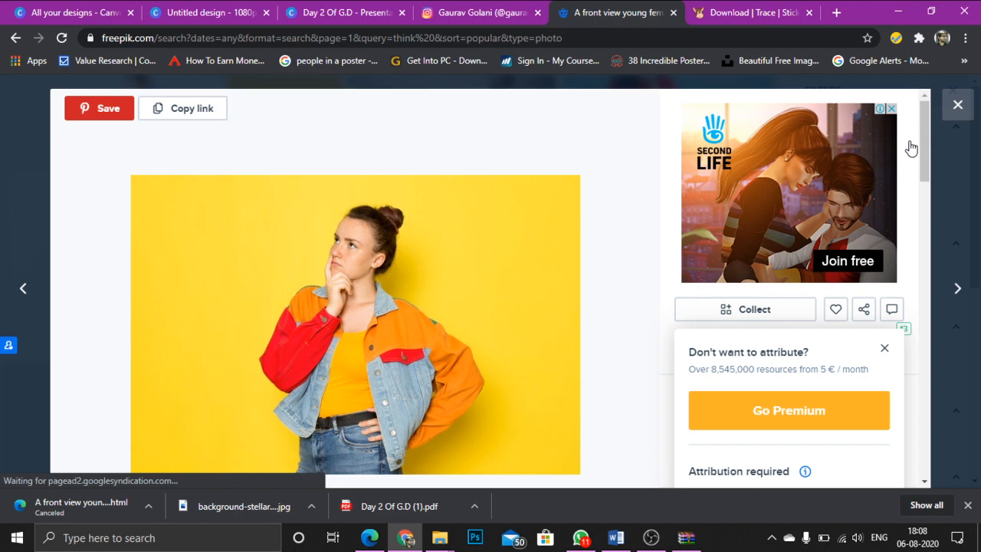
{"action": "left_click", "coordinate": [957, 105]}
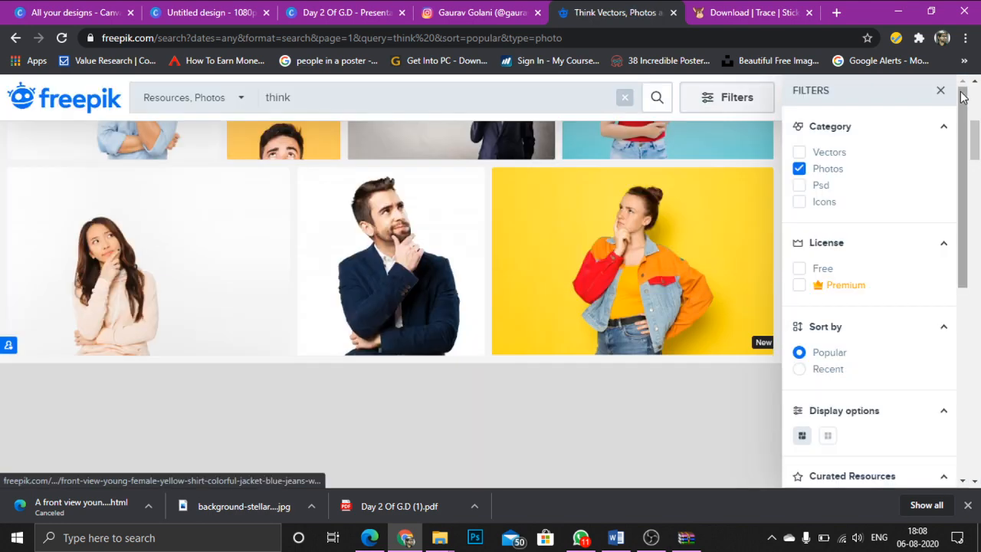
{"action": "scroll", "coordinate": [678, 173], "scroll_direction": "up", "scroll_amount": 5}
{"action": "left_click", "coordinate": [311, 132]}
{"action": "key", "text": "ctrl+a"}
{"action": "key", "text": "BackSpace"}
{"action": "type", "text": "bltcoin vectors"}
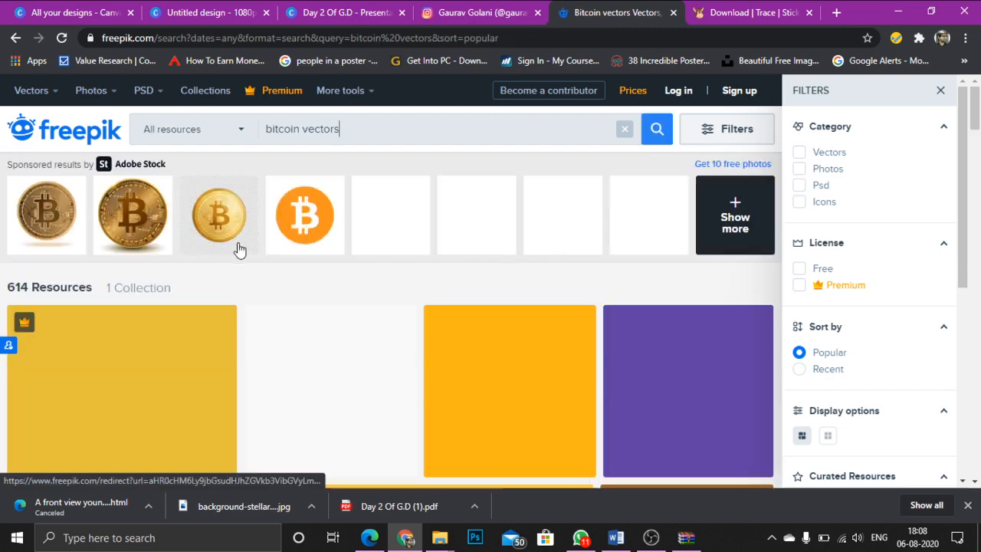
Step: Look through the Freepik search results for bitcoin and cryptocurrency vector illustrations
{"action": "scroll", "coordinate": [245, 250], "scroll_direction": "down", "scroll_amount": 4}
{"action": "scroll", "coordinate": [268, 250], "scroll_direction": "up", "scroll_amount": 2}
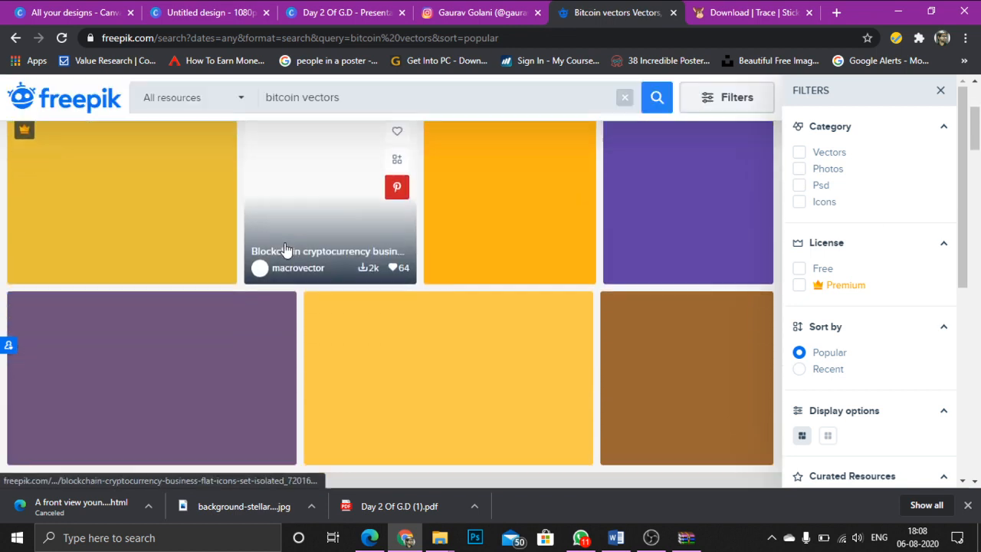
{"action": "scroll", "coordinate": [285, 250], "scroll_direction": "down", "scroll_amount": 3}
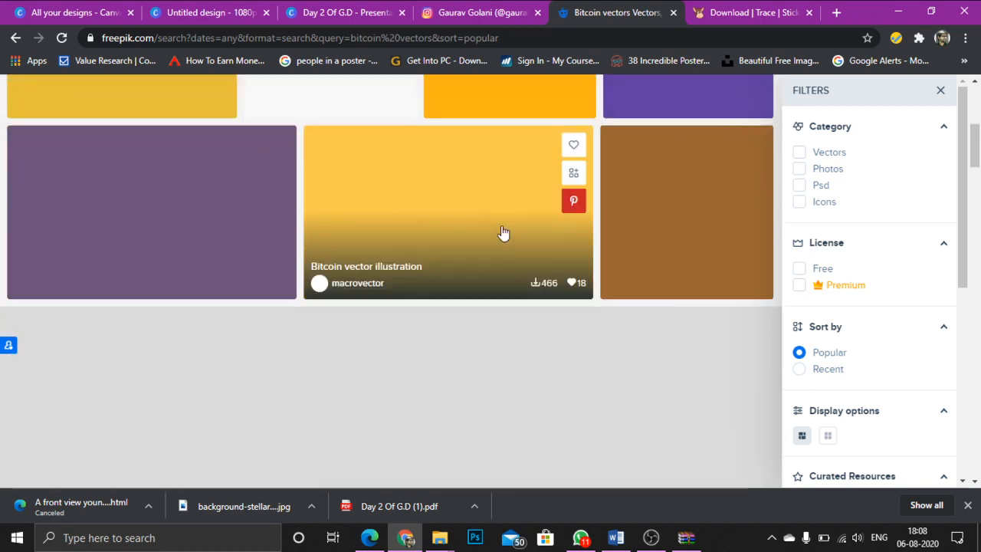
{"action": "scroll", "coordinate": [363, 236], "scroll_direction": "down", "scroll_amount": 2}
{"action": "scroll", "coordinate": [364, 236], "scroll_direction": "up", "scroll_amount": 7}
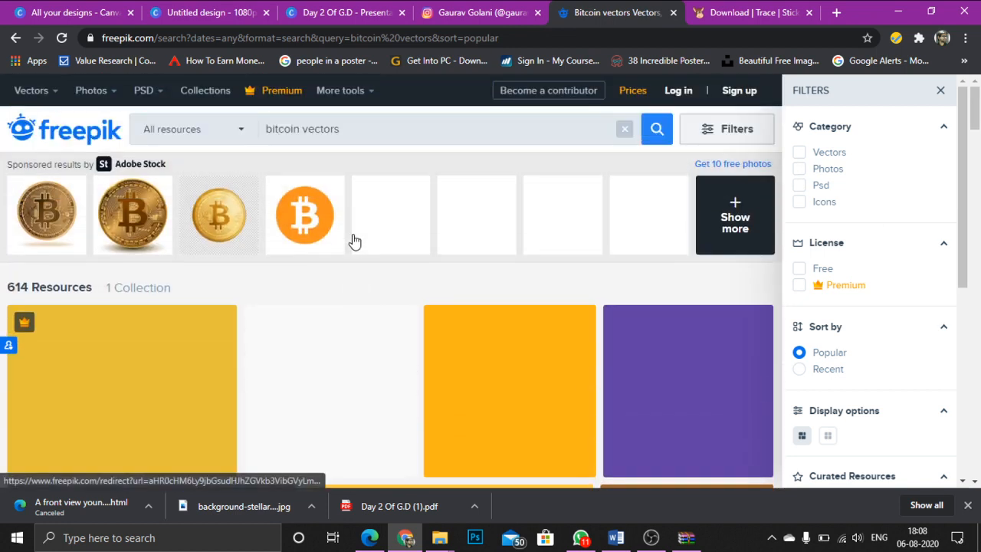
{"action": "scroll", "coordinate": [354, 242], "scroll_direction": "down", "scroll_amount": 6}
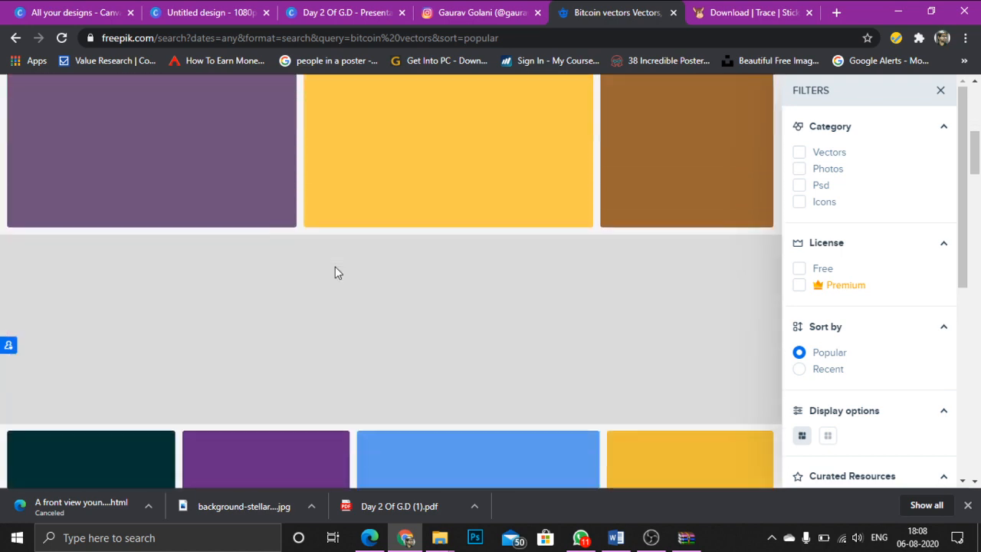
{"action": "scroll", "coordinate": [335, 268], "scroll_direction": "up", "scroll_amount": 2}
{"action": "scroll", "coordinate": [335, 268], "scroll_direction": "up", "scroll_amount": 4}
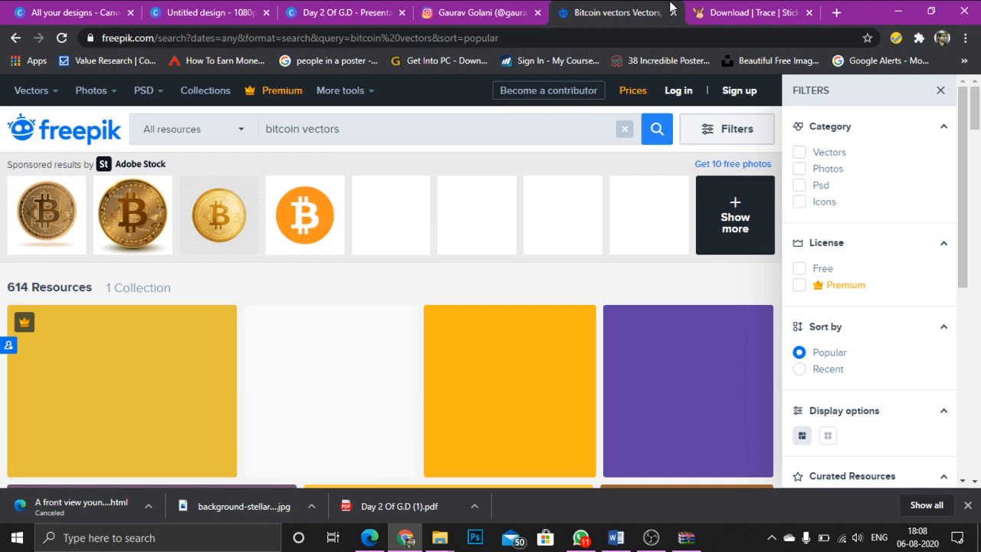
{"action": "left_click", "coordinate": [735, 11]}
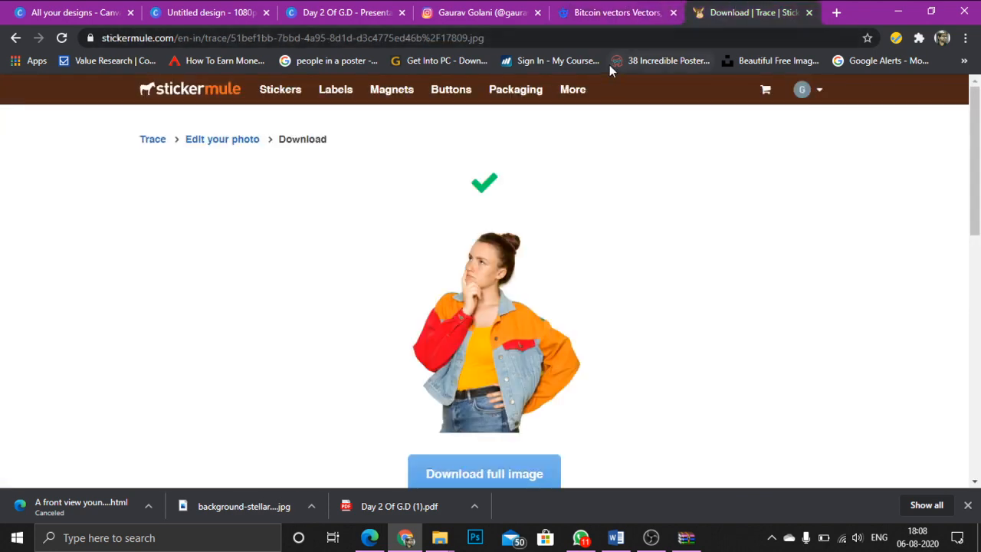
{"action": "left_click", "coordinate": [600, 9]}
{"action": "scroll", "coordinate": [409, 278], "scroll_direction": "down", "scroll_amount": 4}
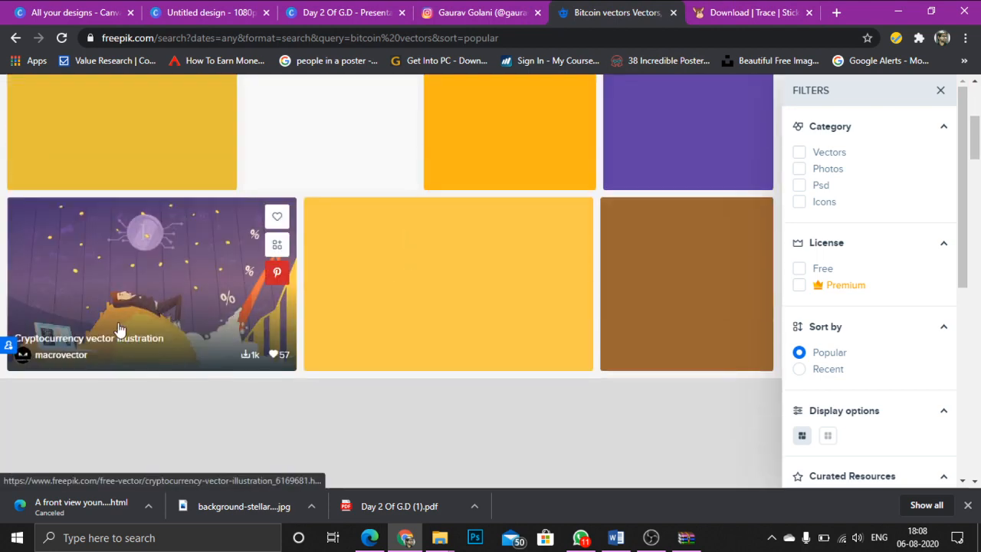
{"action": "scroll", "coordinate": [566, 247], "scroll_direction": "down", "scroll_amount": 1}
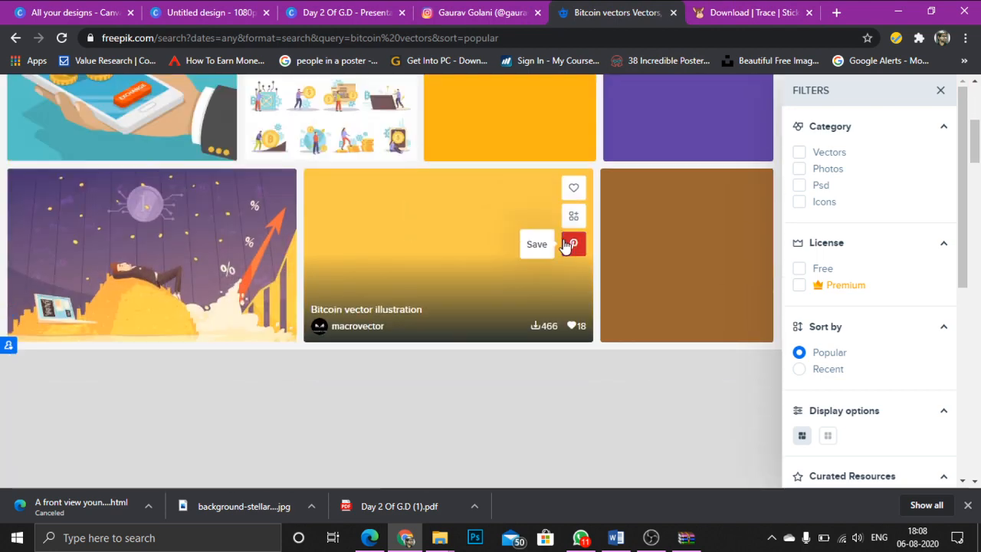
{"action": "scroll", "coordinate": [536, 260], "scroll_direction": "up", "scroll_amount": 3}
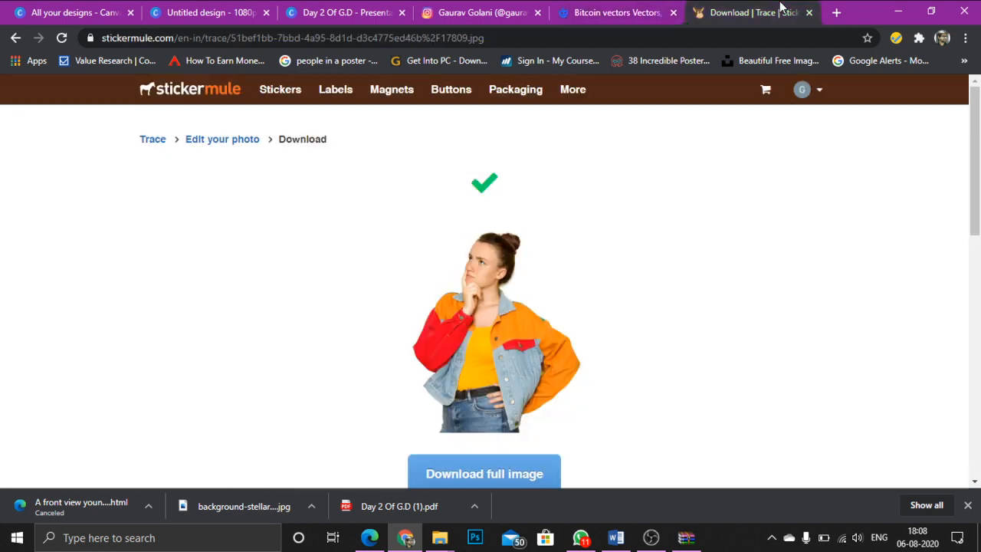
{"action": "left_click", "coordinate": [747, 12]}
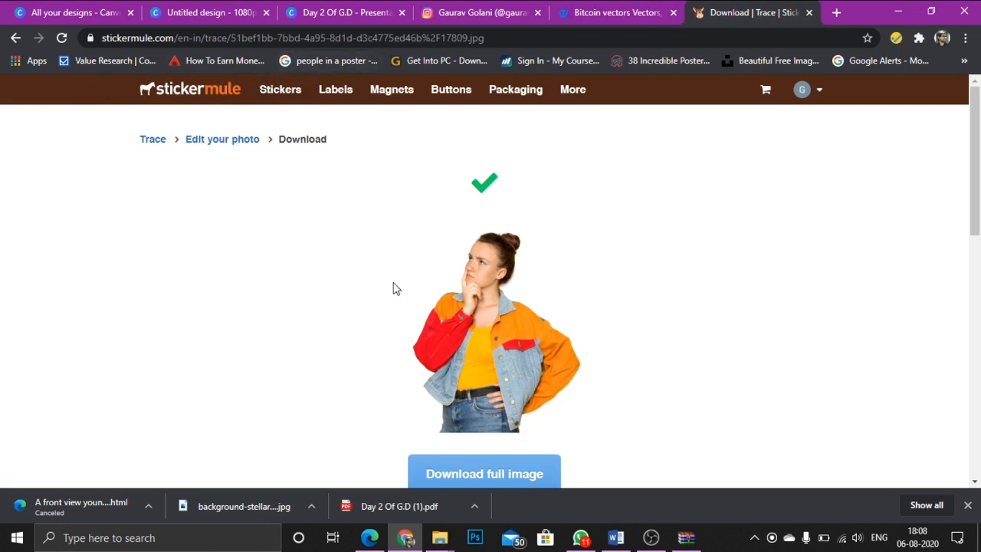
{"action": "scroll", "coordinate": [541, 236], "scroll_direction": "down", "scroll_amount": 2}
{"action": "scroll", "coordinate": [546, 292], "scroll_direction": "up", "scroll_amount": 2}
{"action": "key", "text": "super+d"}
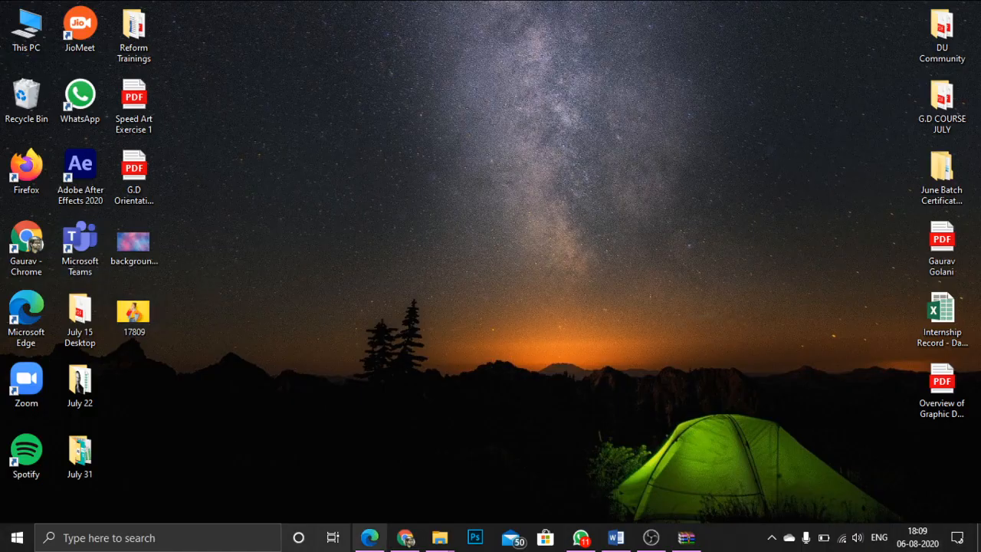
{"action": "left_click", "coordinate": [405, 537]}
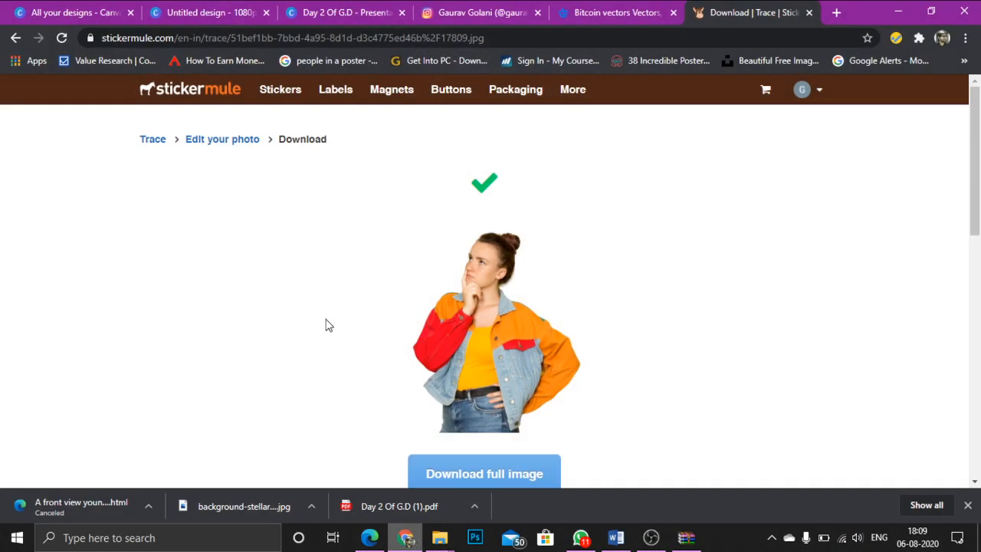
Step: Return to the Canva design, upload the downloaded cutout of the thinking woman and add it to page 2
{"action": "left_click", "coordinate": [207, 11]}
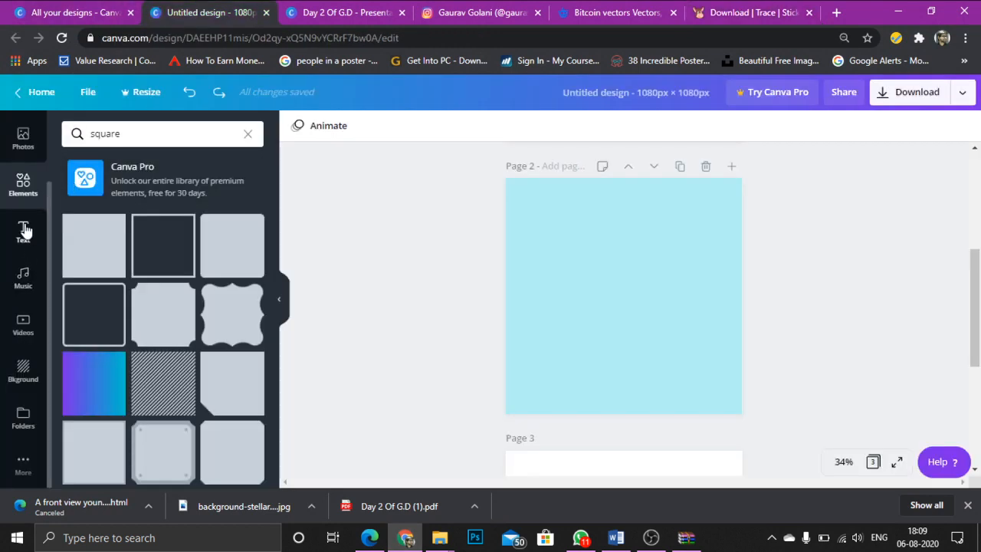
{"action": "scroll", "coordinate": [25, 230], "scroll_direction": "up", "scroll_amount": 1}
{"action": "left_click", "coordinate": [32, 173]}
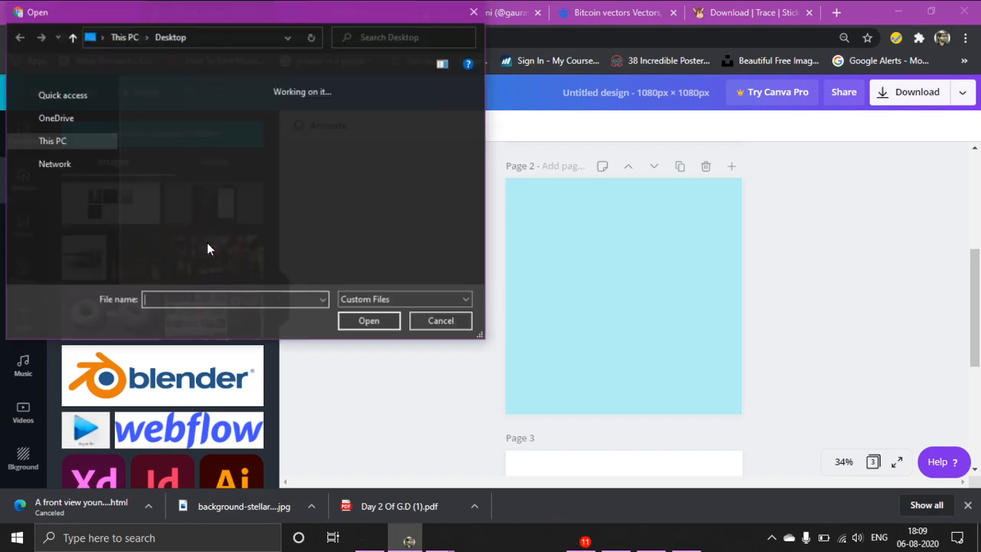
{"action": "left_click", "coordinate": [89, 157]}
{"action": "left_click", "coordinate": [207, 127]}
{"action": "left_click", "coordinate": [367, 321]}
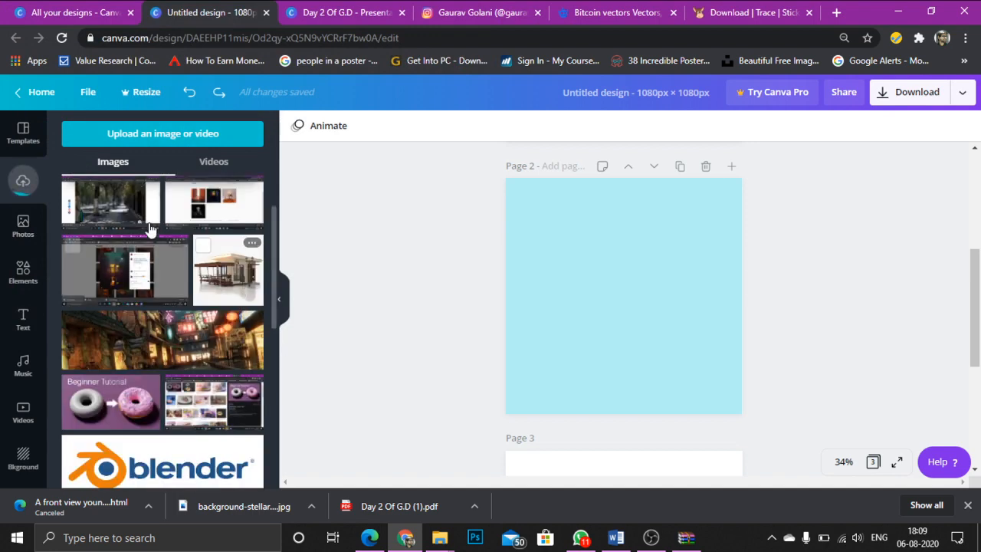
{"action": "left_click", "coordinate": [125, 234]}
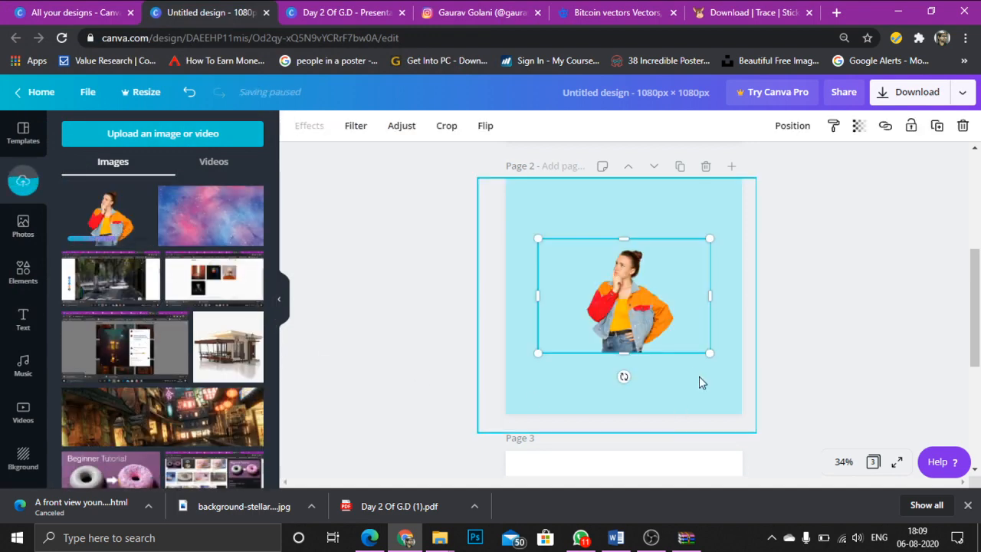
Step: Place the woman's cutout in the lower-right corner of page 2, enlarge it to about 70% of the page height and trim its empty sides
{"action": "left_click_drag", "start_coordinate": [659, 345], "coordinate": [726, 393]}
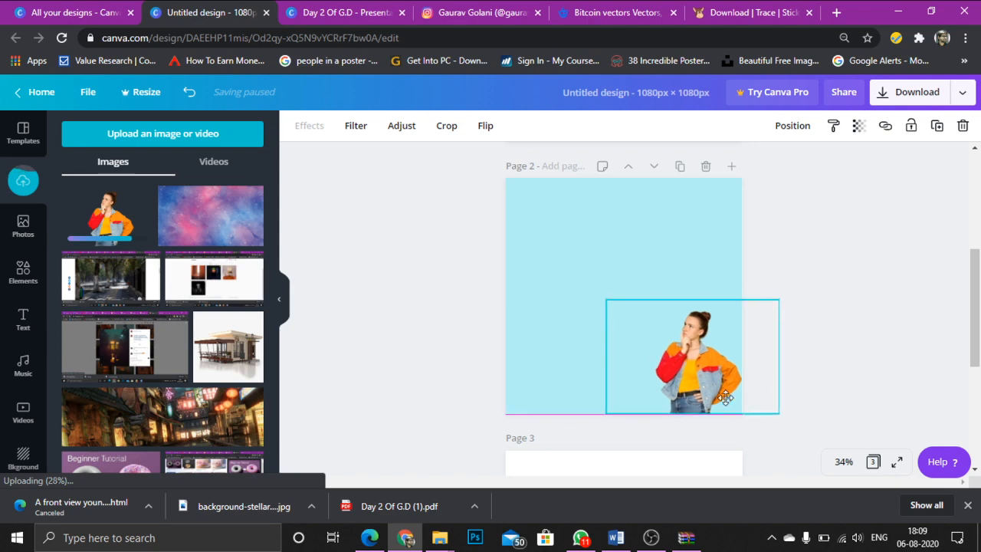
{"action": "left_click_drag", "start_coordinate": [689, 299], "coordinate": [648, 198]}
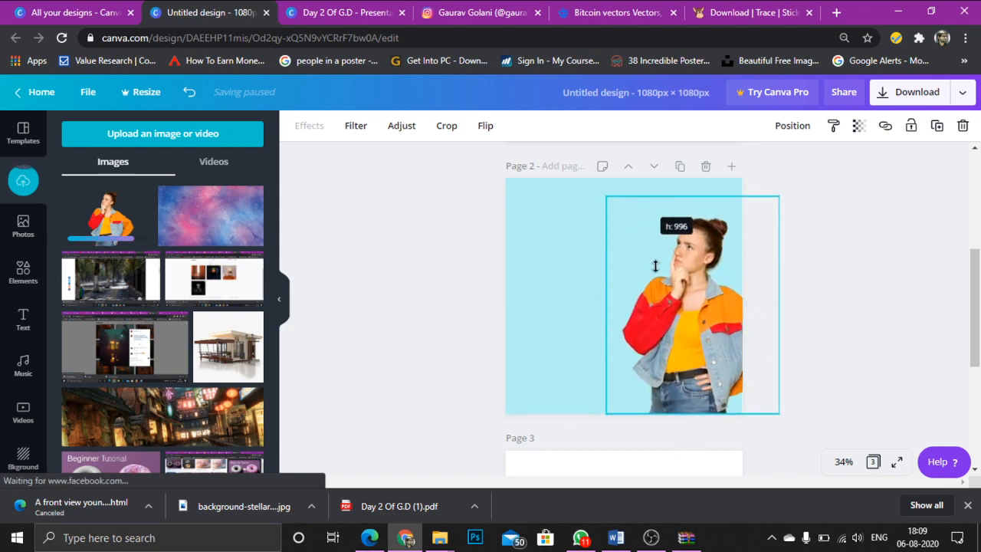
{"action": "left_click_drag", "start_coordinate": [667, 301], "coordinate": [660, 276]}
{"action": "left_click_drag", "start_coordinate": [670, 202], "coordinate": [624, 264]}
{"action": "left_click_drag", "start_coordinate": [683, 253], "coordinate": [683, 253]}
{"action": "left_click", "coordinate": [826, 326]}
{"action": "mouse_move", "coordinate": [722, 359]}
{"action": "left_mouse_down"}
{"action": "mouse_move", "coordinate": [696, 357]}
{"action": "mouse_move", "coordinate": [715, 358]}
{"action": "left_mouse_up"}
Step: Compare with the Instagram reference, recentre the translucent square over page 2 and shift the cutout right until its frame meets the page's centre line
{"action": "left_click", "coordinate": [498, 8]}
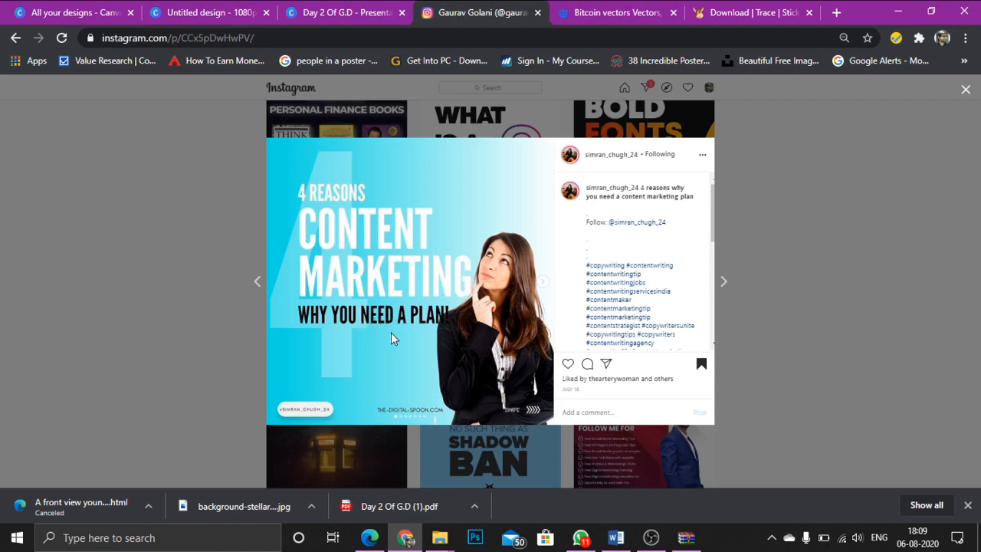
{"action": "left_click", "coordinate": [245, 11]}
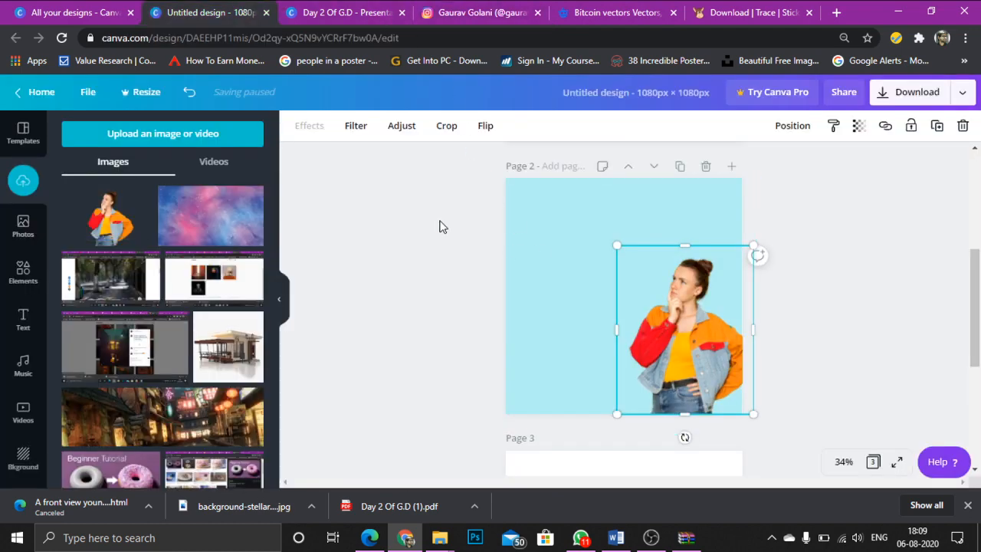
{"action": "left_click", "coordinate": [496, 269]}
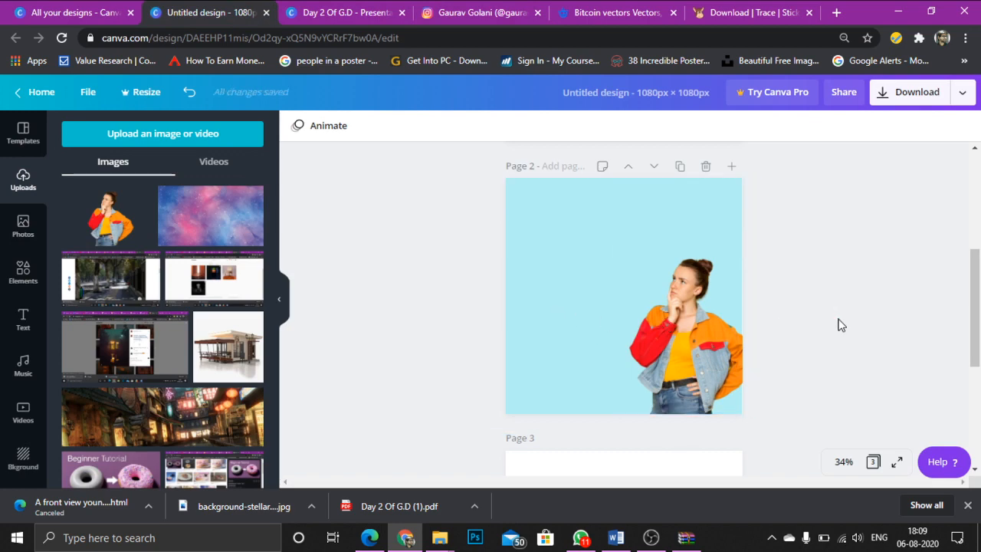
{"action": "left_click_drag", "start_coordinate": [628, 235], "coordinate": [645, 223]}
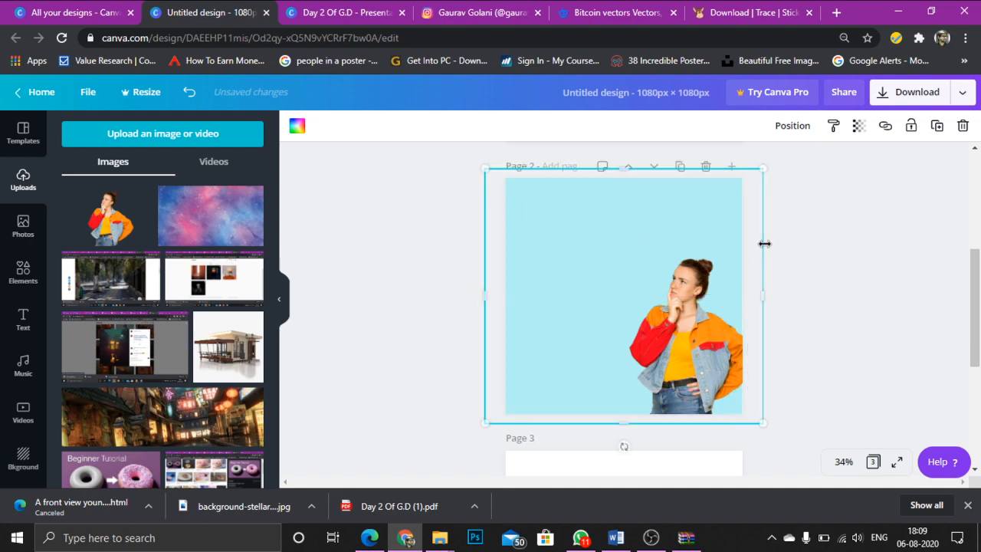
{"action": "left_click", "coordinate": [805, 264]}
{"action": "left_click", "coordinate": [680, 345]}
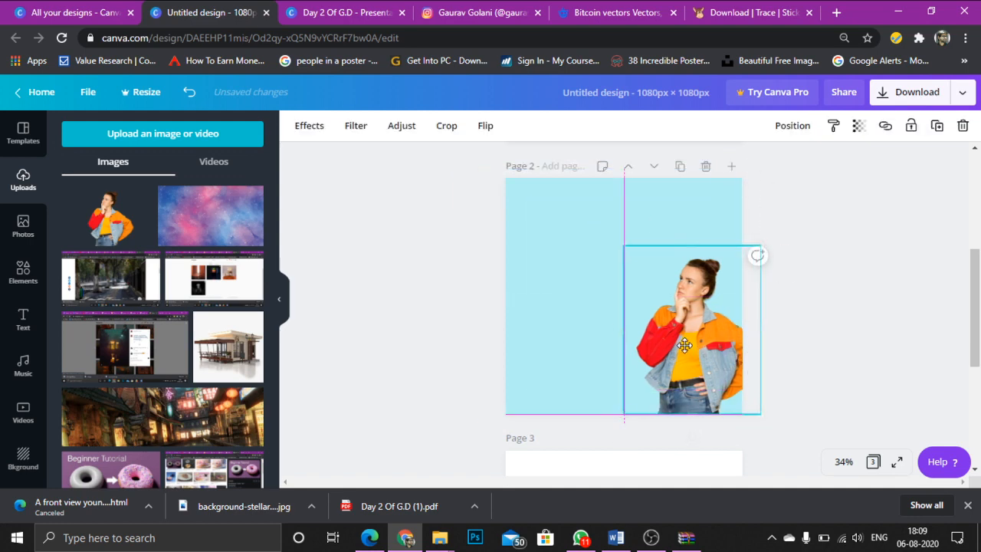
Step: Look through the ready-made font combinations and recently used text styles for a title
{"action": "left_click", "coordinate": [21, 320]}
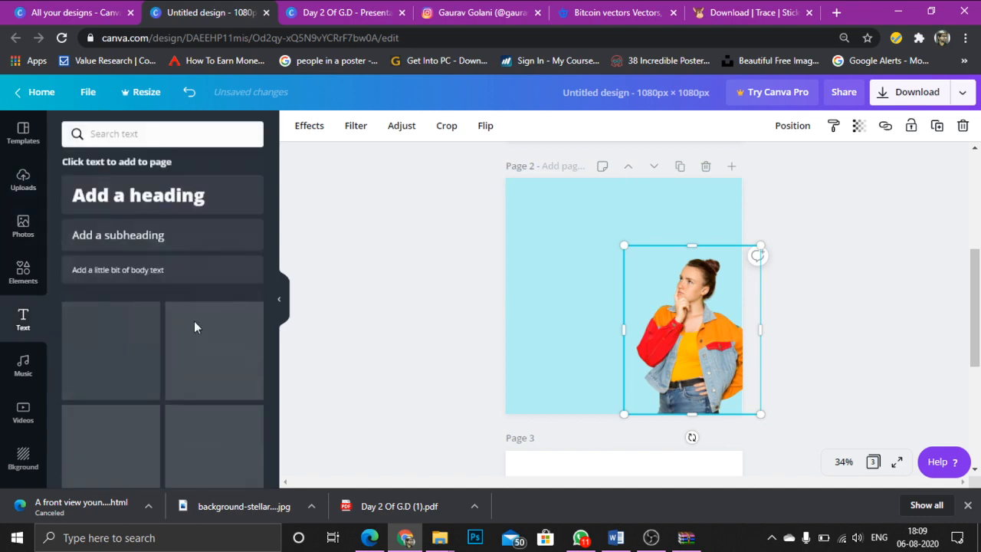
{"action": "scroll", "coordinate": [189, 276], "scroll_direction": "down", "scroll_amount": 4}
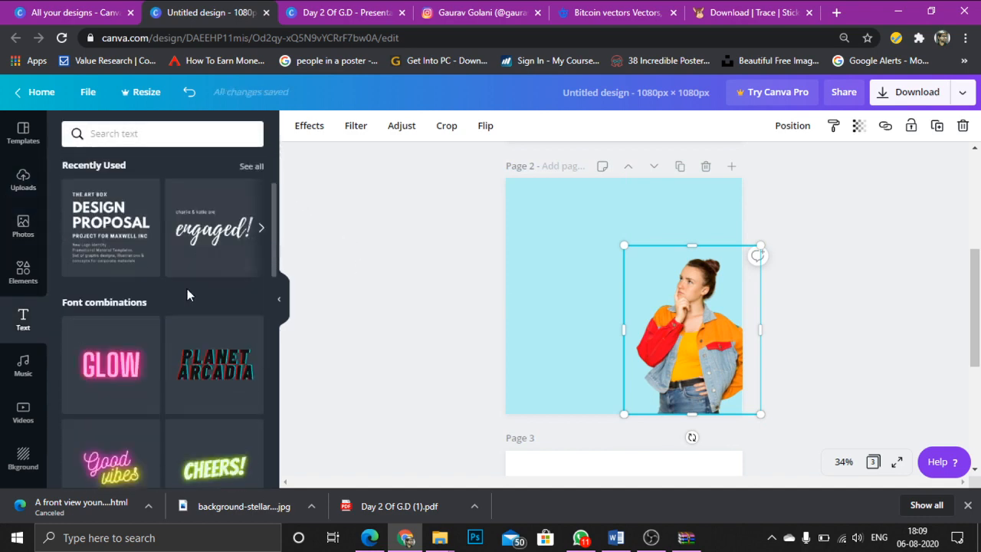
{"action": "scroll", "coordinate": [190, 307], "scroll_direction": "down", "scroll_amount": 8}
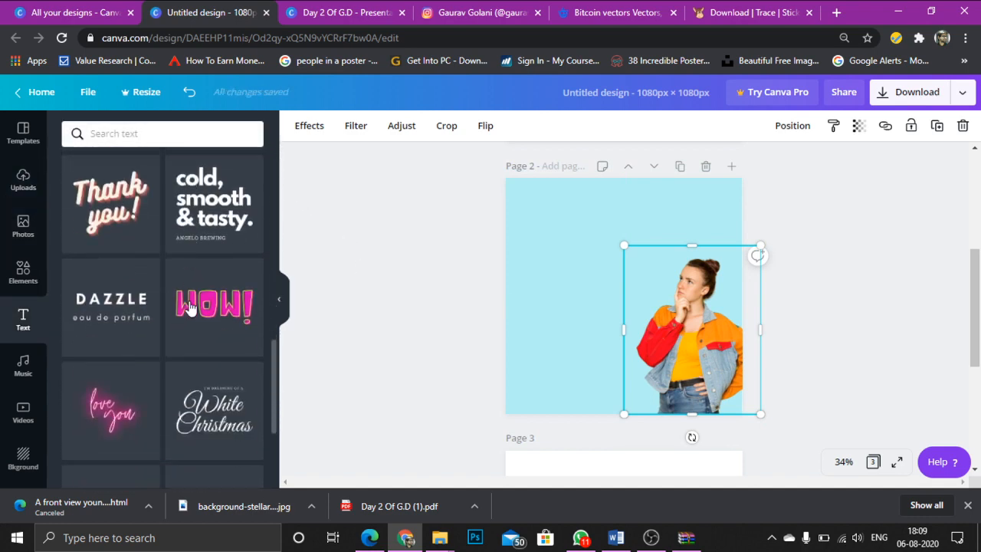
{"action": "scroll", "coordinate": [190, 306], "scroll_direction": "up", "scroll_amount": 2}
{"action": "scroll", "coordinate": [191, 307], "scroll_direction": "down", "scroll_amount": 5}
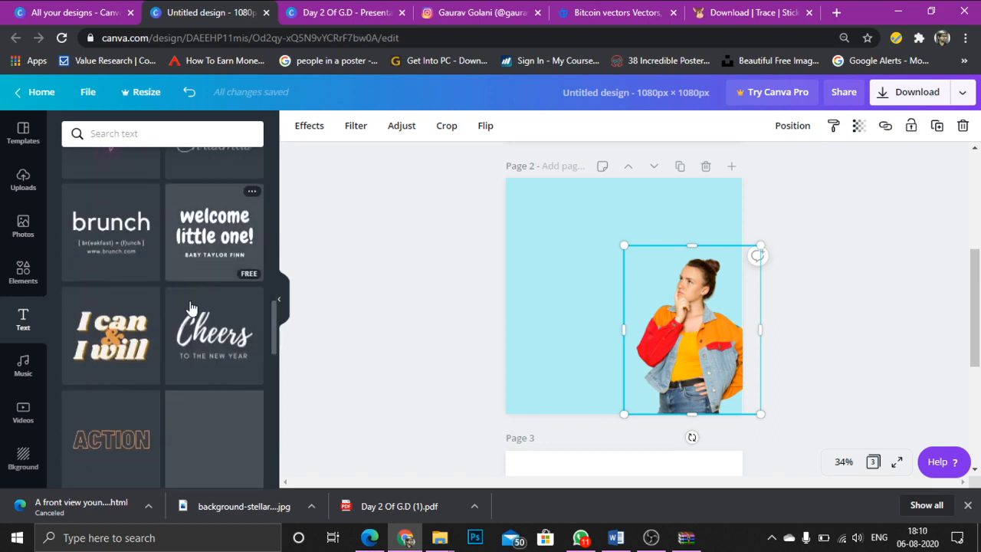
{"action": "scroll", "coordinate": [192, 308], "scroll_direction": "down", "scroll_amount": 2}
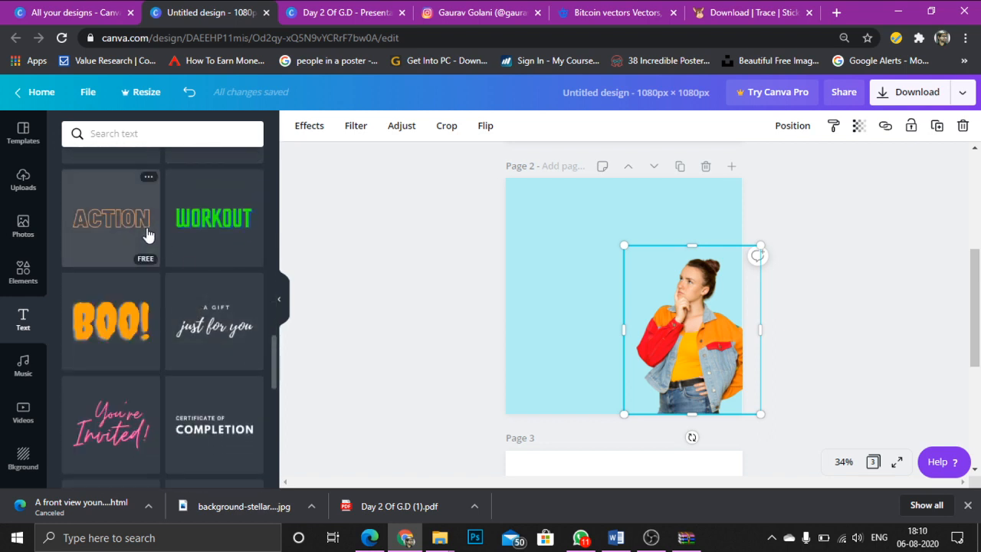
{"action": "scroll", "coordinate": [148, 235], "scroll_direction": "up", "scroll_amount": 12}
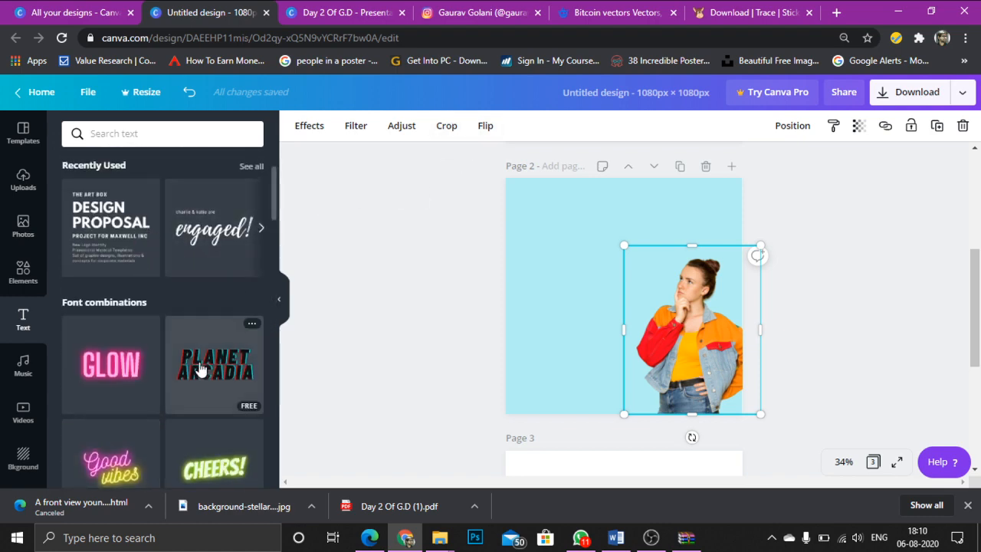
{"action": "scroll", "coordinate": [161, 313], "scroll_direction": "up", "scroll_amount": 2}
{"action": "scroll", "coordinate": [161, 313], "scroll_direction": "up", "scroll_amount": 1}
{"action": "left_click", "coordinate": [261, 372]}
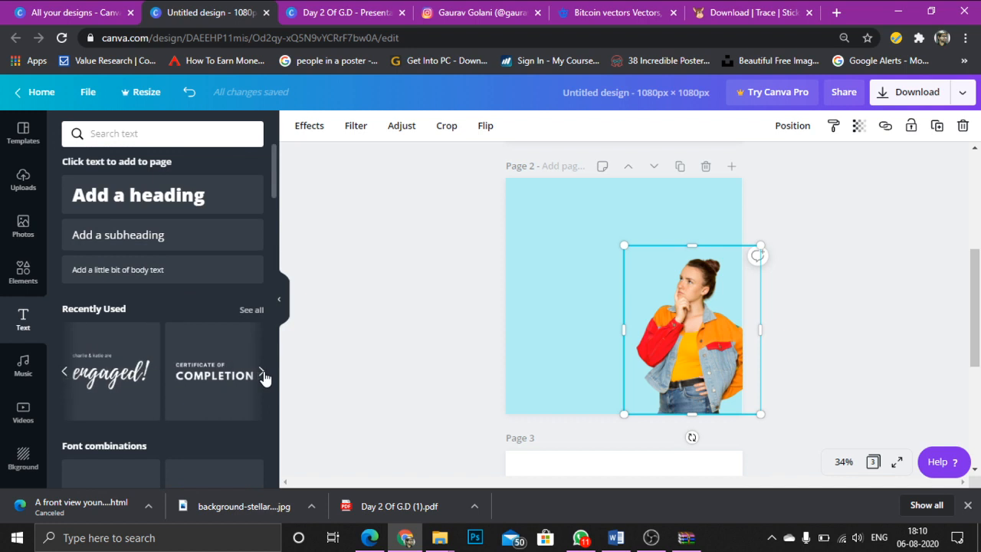
{"action": "left_click", "coordinate": [262, 372]}
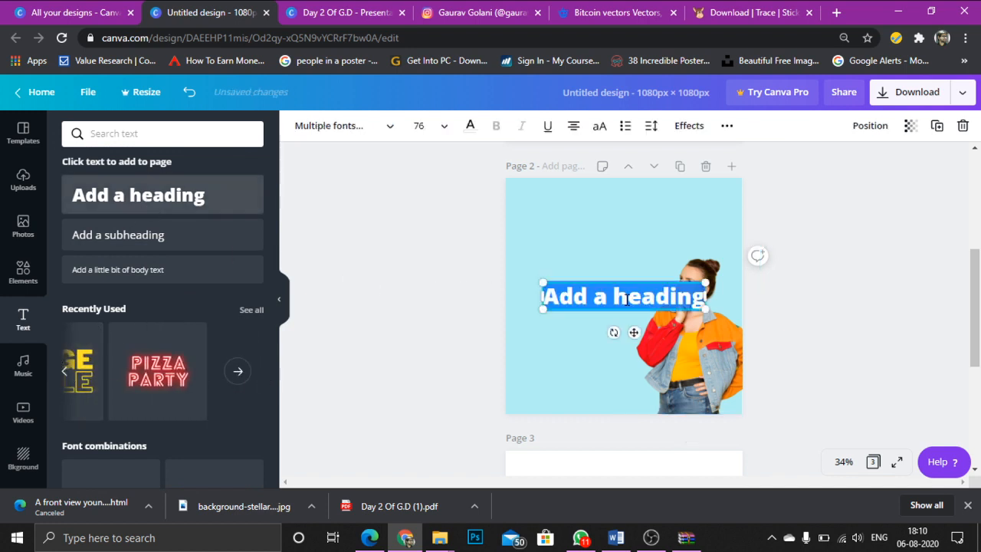
Step: Add a heading to the upper part of page 2, check the Instagram reference and make the heading read "4 Reasons"
{"action": "left_click", "coordinate": [490, 266]}
{"action": "left_click_drag", "start_coordinate": [569, 307], "coordinate": [552, 237]}
{"action": "left_click", "coordinate": [581, 11]}
{"action": "left_click", "coordinate": [444, 9]}
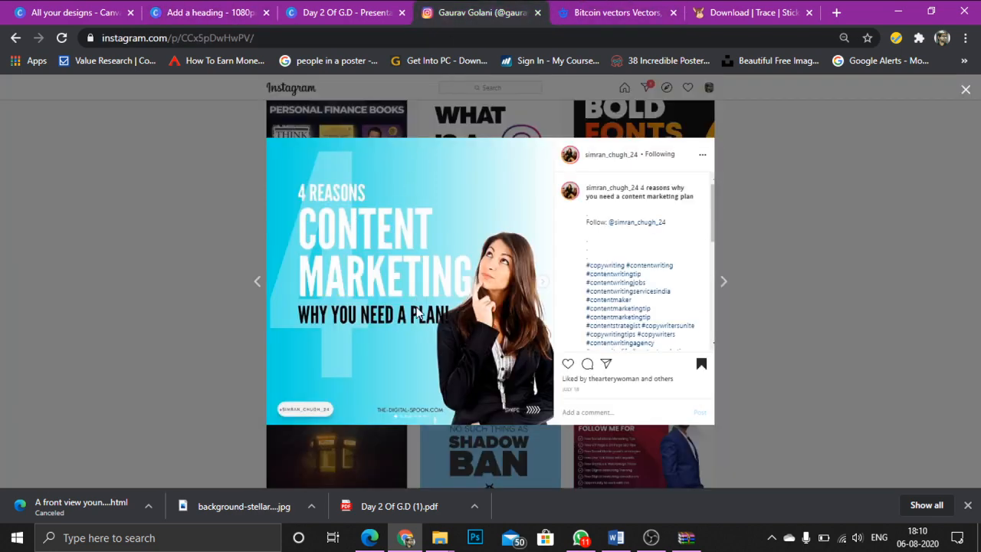
{"action": "left_click", "coordinate": [206, 12]}
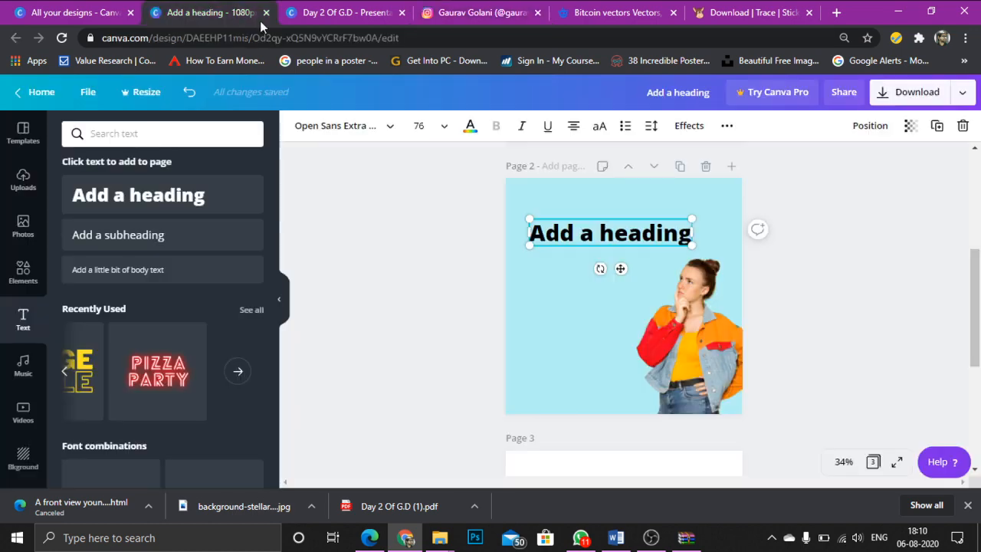
{"action": "double_click", "coordinate": [615, 232]}
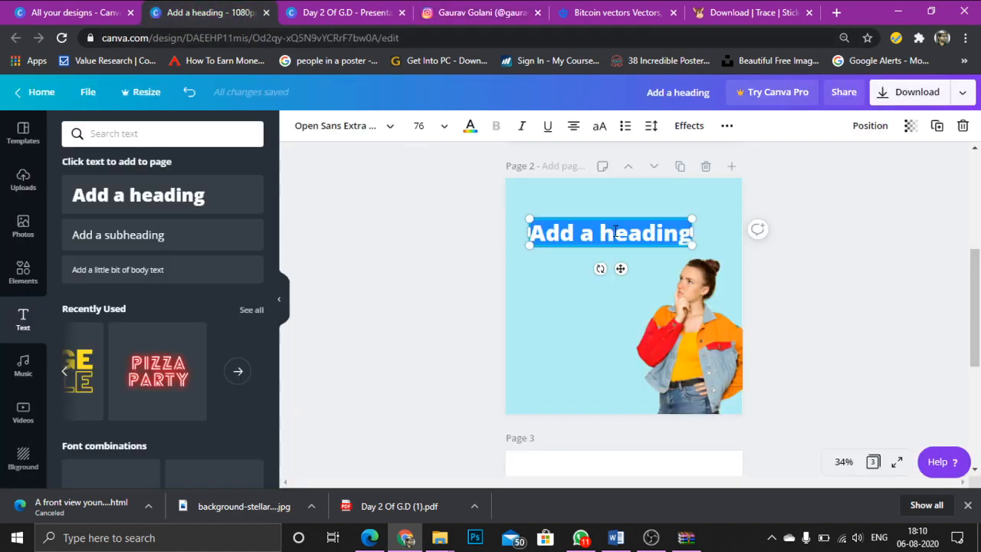
{"action": "type", "text": "4 Reasons"}
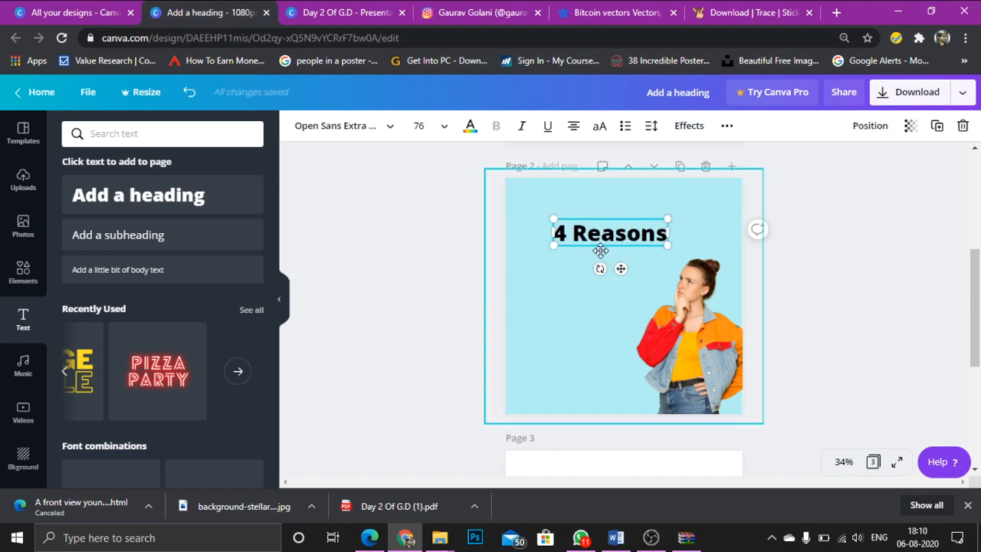
Step: Set the "4 Reasons" heading in Anton at size 116 and place it near the upper-left corner of page 2
{"action": "left_click", "coordinate": [360, 125]}
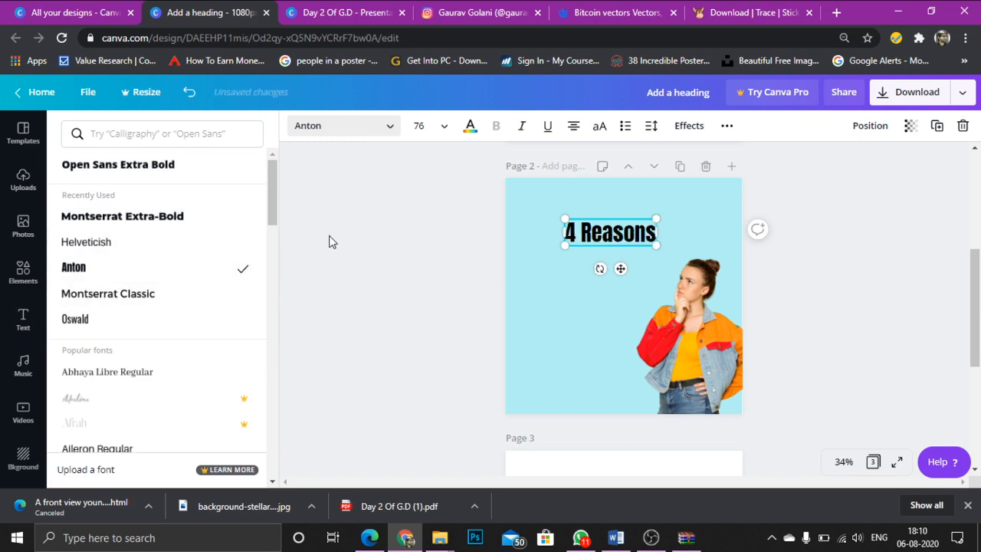
{"action": "left_click", "coordinate": [398, 250]}
{"action": "left_click_drag", "start_coordinate": [657, 246], "coordinate": [755, 274]}
{"action": "left_click", "coordinate": [692, 260]}
{"action": "left_click_drag", "start_coordinate": [691, 263], "coordinate": [648, 237]}
{"action": "left_click_drag", "start_coordinate": [704, 198], "coordinate": [661, 210]}
{"action": "left_click", "coordinate": [798, 246]}
{"action": "left_click_drag", "start_coordinate": [596, 234], "coordinate": [580, 204]}
Step: Compare with the Instagram reference, reduce "4 Reasons" to size 72.5 and place it near the upper-left corner of page 2
{"action": "left_click", "coordinate": [472, 7]}
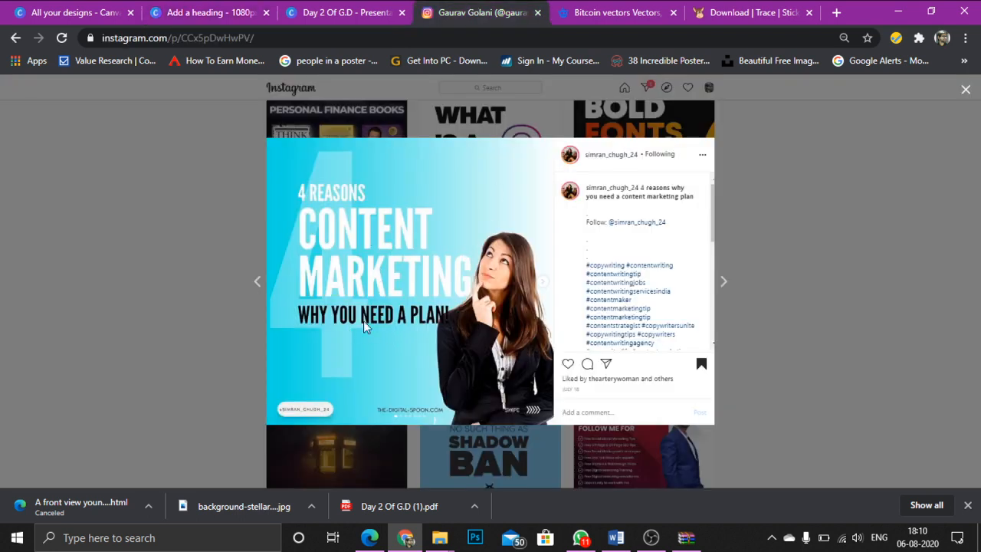
{"action": "left_click", "coordinate": [212, 7]}
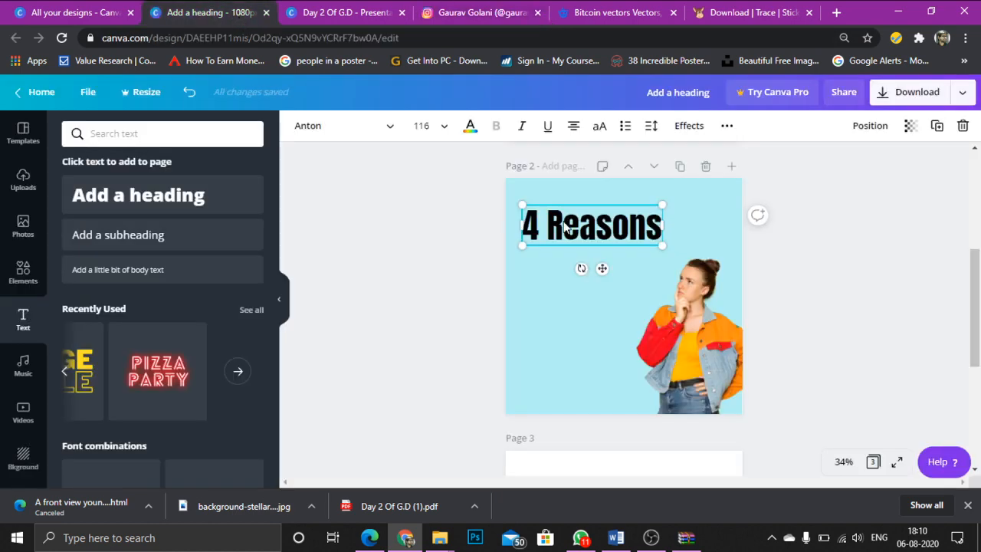
{"action": "left_click_drag", "start_coordinate": [587, 236], "coordinate": [594, 232]}
{"action": "left_click_drag", "start_coordinate": [659, 206], "coordinate": [617, 218]}
{"action": "mouse_move", "coordinate": [592, 231]}
{"action": "left_mouse_down"}
{"action": "mouse_move", "coordinate": [600, 215]}
{"action": "mouse_move", "coordinate": [592, 222]}
{"action": "left_mouse_up"}
Step: Try Helveticish and bold Oswald on the "4 Reasons" heading and widen its text box so it fits on one line
{"action": "left_click", "coordinate": [315, 126]}
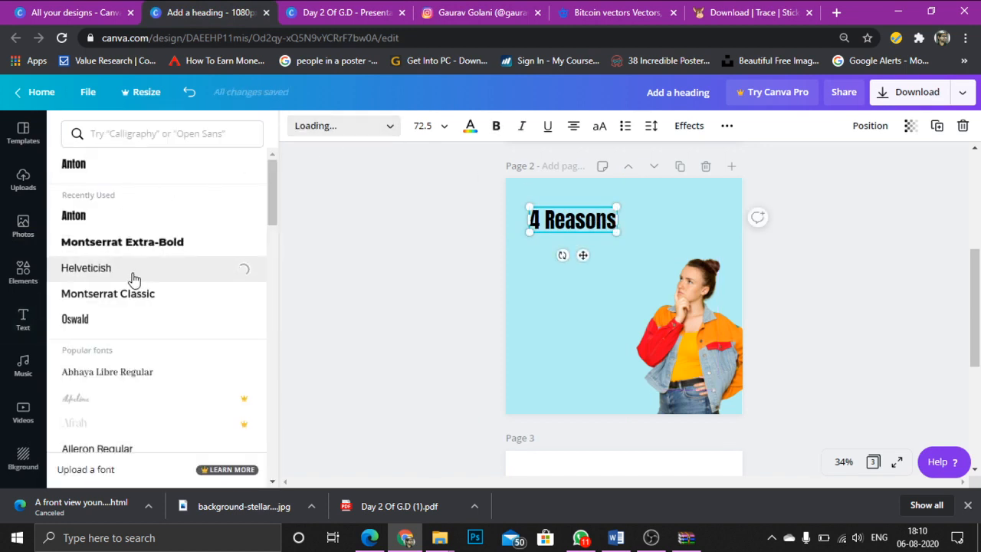
{"action": "left_click", "coordinate": [115, 325]}
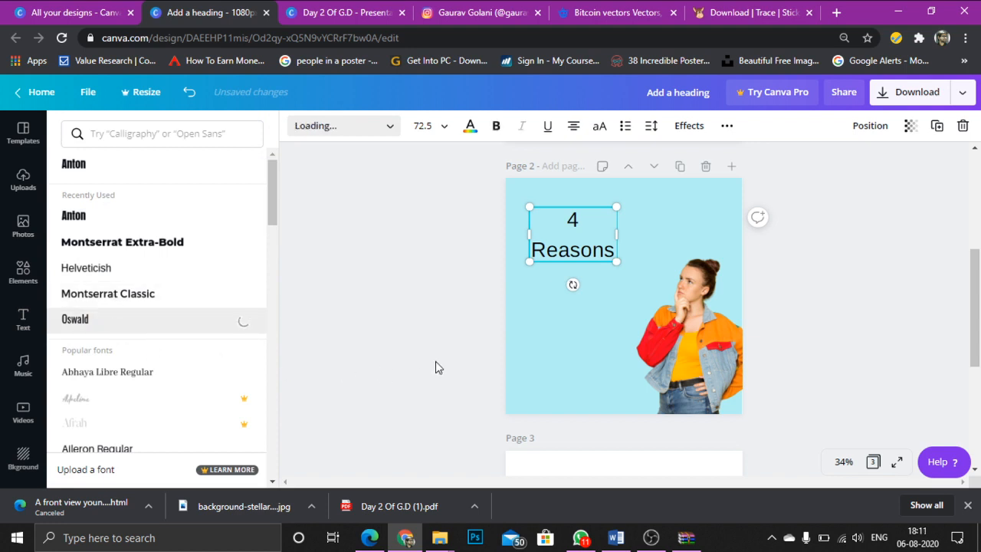
{"action": "left_click", "coordinate": [495, 127]}
{"action": "mouse_move", "coordinate": [650, 246]}
{"action": "left_mouse_down"}
{"action": "mouse_move", "coordinate": [664, 250]}
{"action": "mouse_move", "coordinate": [644, 249]}
{"action": "left_mouse_up"}
Step: Try the Archivo Black font on the "4 Reasons" heading
{"action": "scroll", "coordinate": [142, 399], "scroll_direction": "down", "scroll_amount": 6}
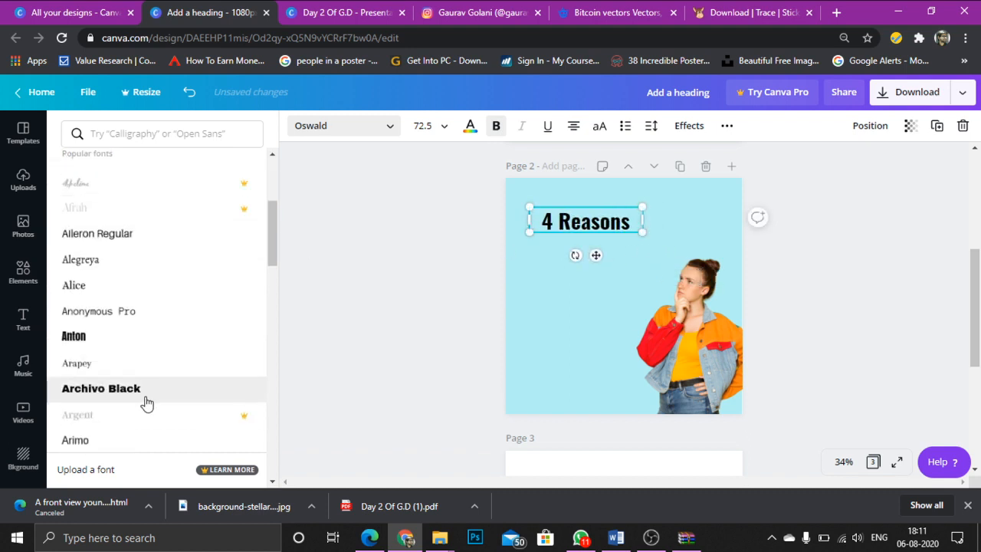
{"action": "scroll", "coordinate": [144, 385], "scroll_direction": "up", "scroll_amount": 2}
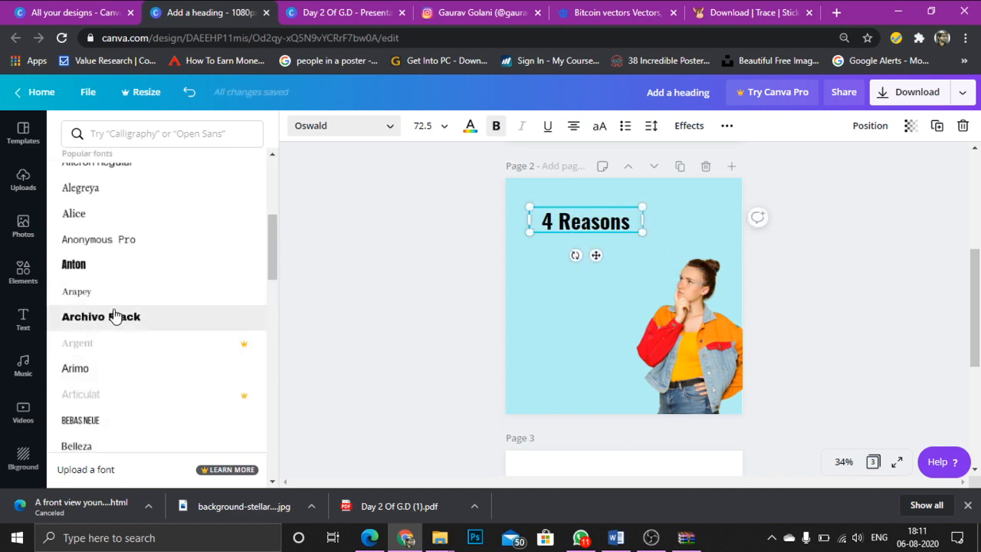
{"action": "left_click", "coordinate": [114, 317]}
{"action": "scroll", "coordinate": [241, 350], "scroll_direction": "down", "scroll_amount": 2}
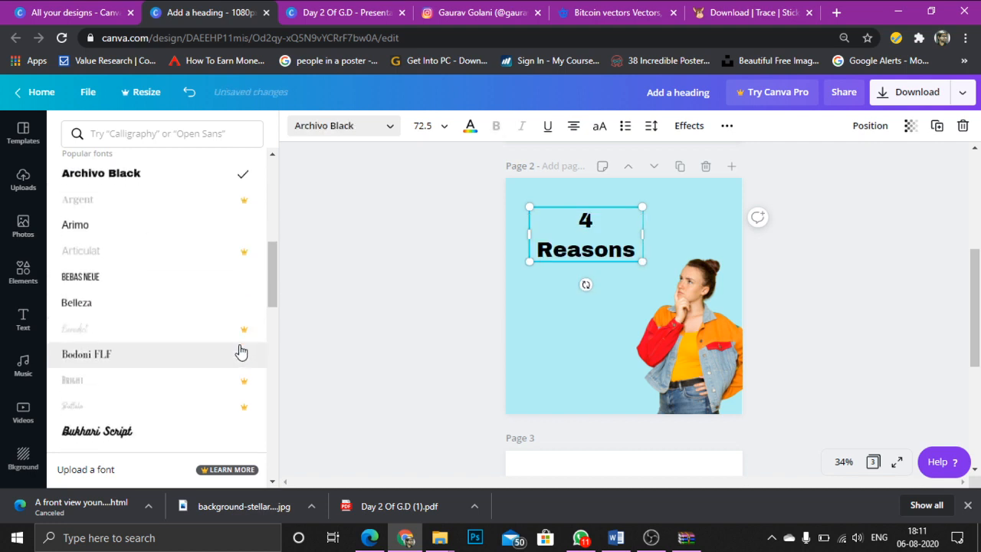
{"action": "scroll", "coordinate": [230, 346], "scroll_direction": "up", "scroll_amount": 5}
Step: Search the fonts for "bebas", set the "4 Reasons" heading in Bebas Neue and compare it with the Instagram reference
{"action": "left_click", "coordinate": [206, 145]}
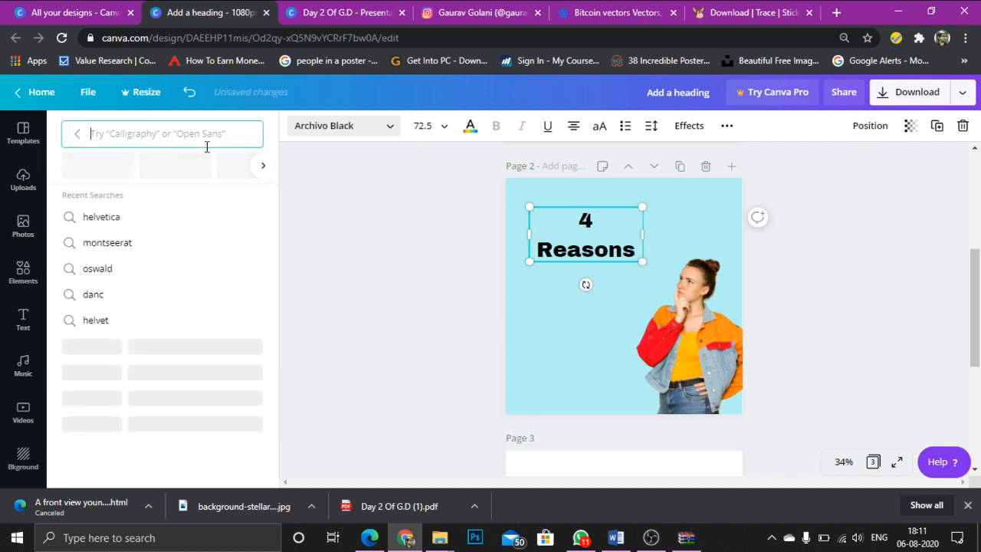
{"action": "type", "text": "b"}
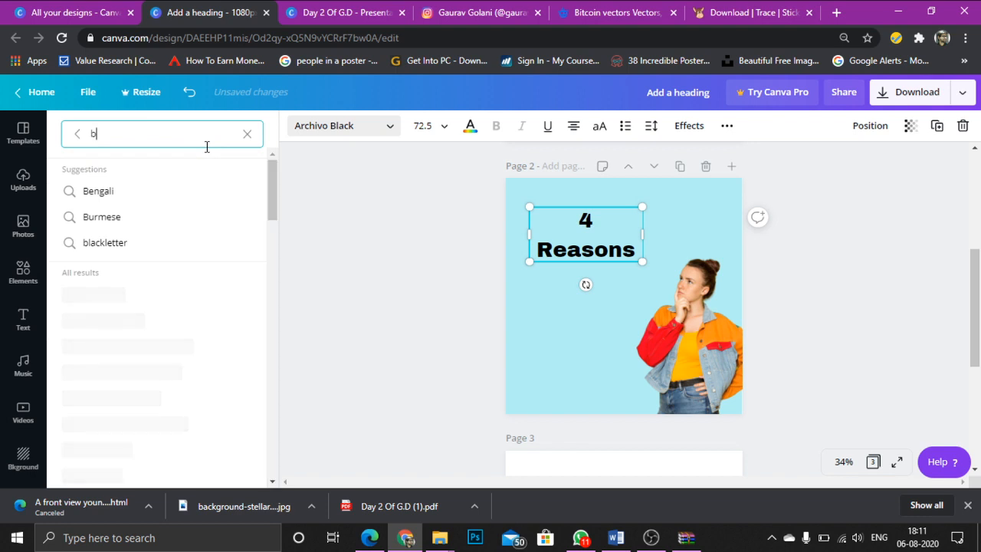
{"action": "key", "text": "BackSpace"}
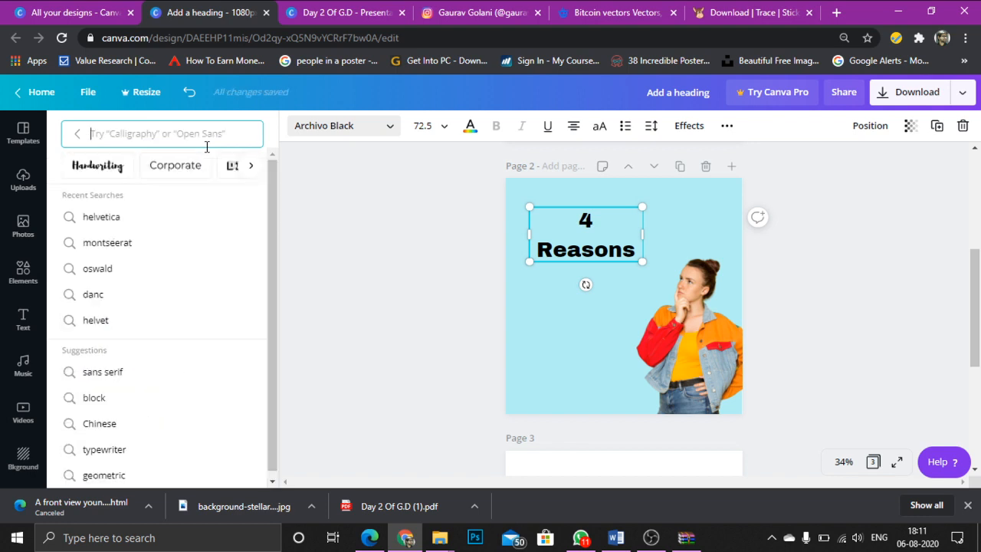
{"action": "type", "text": "bebas"}
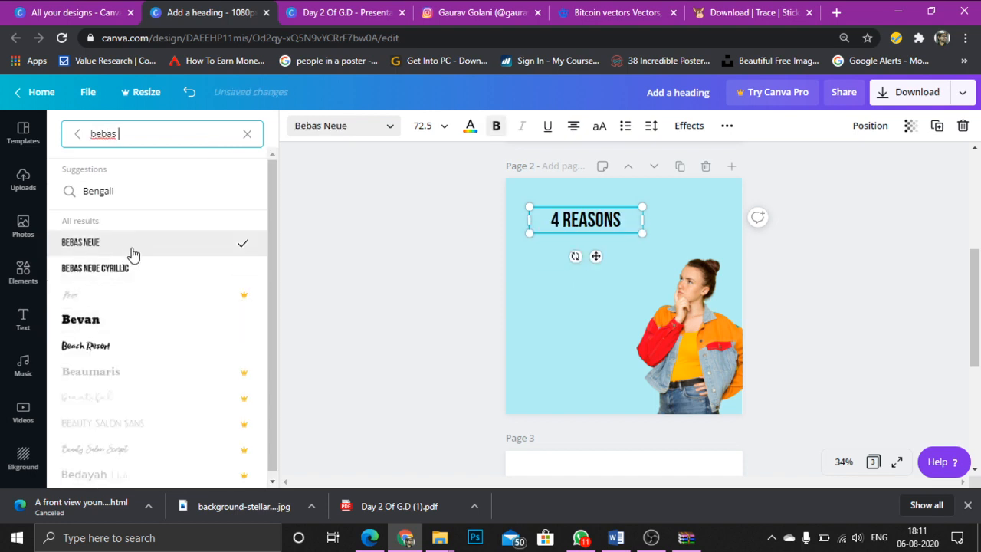
{"action": "left_click", "coordinate": [466, 11]}
{"action": "left_click", "coordinate": [198, 13]}
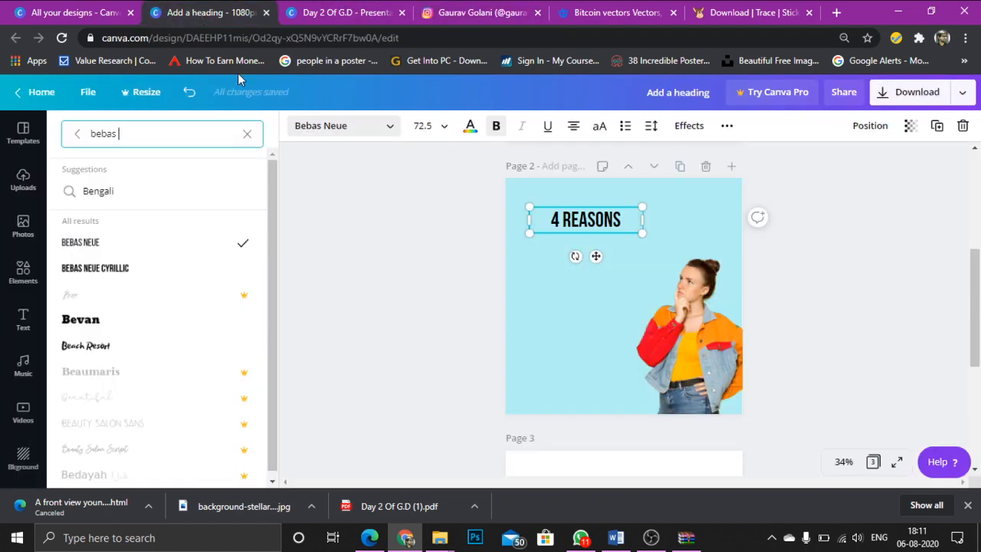
{"action": "key", "text": "Escape"}
Step: Check the reference wording again and add a second heading below "4 Reasons" reading "CONTENT Marketing"
{"action": "left_click", "coordinate": [509, 14]}
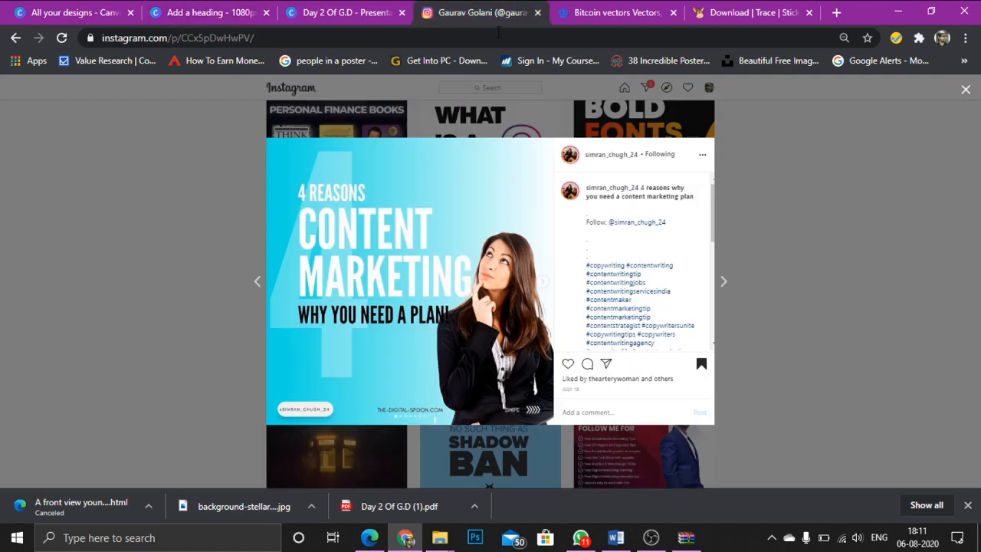
{"action": "left_click", "coordinate": [253, 12]}
{"action": "left_click", "coordinate": [153, 206]}
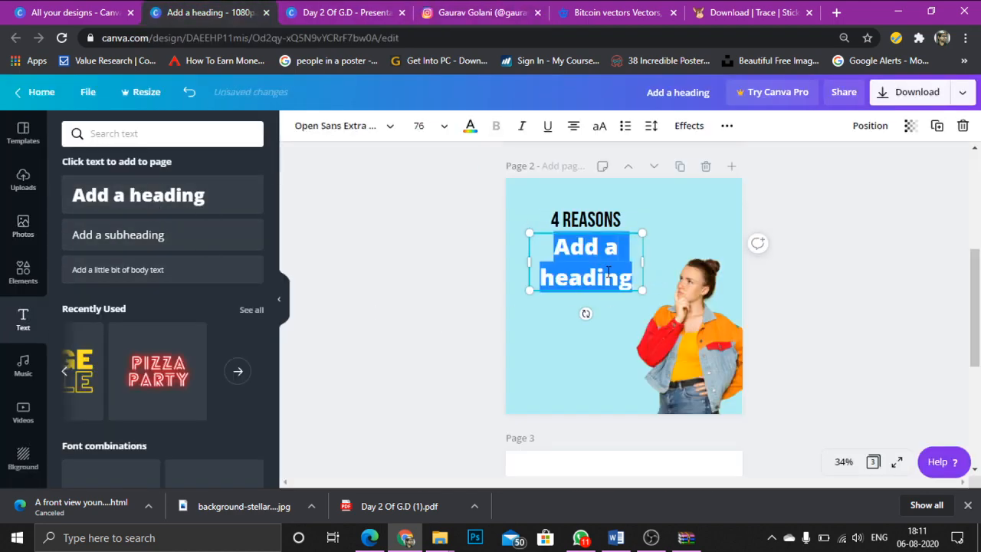
{"action": "type", "text": "CONTENT"}
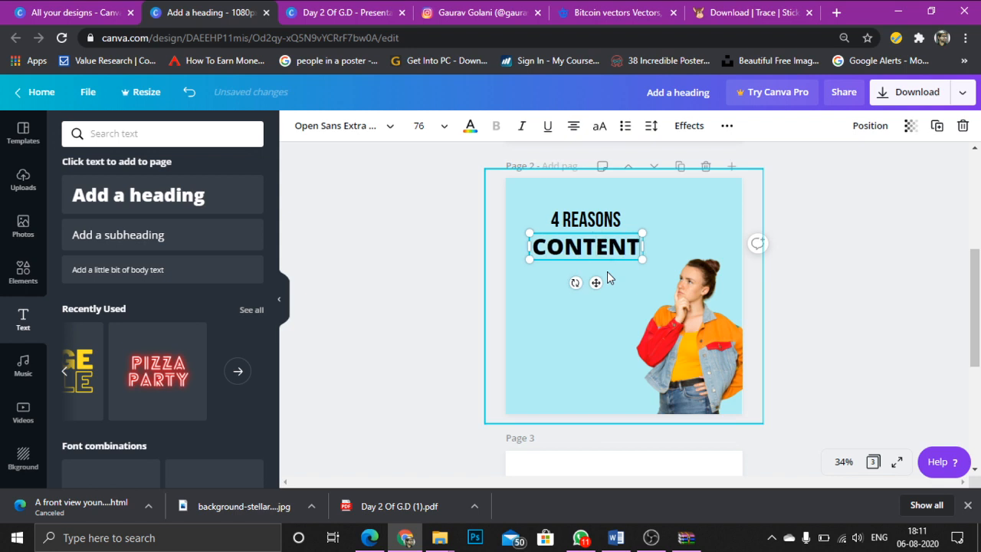
{"action": "key", "text": "BackSpace"}
{"action": "key", "text": "BackSpace"}
{"action": "key", "text": "Return"}
{"action": "type", "text": "Marketing"}
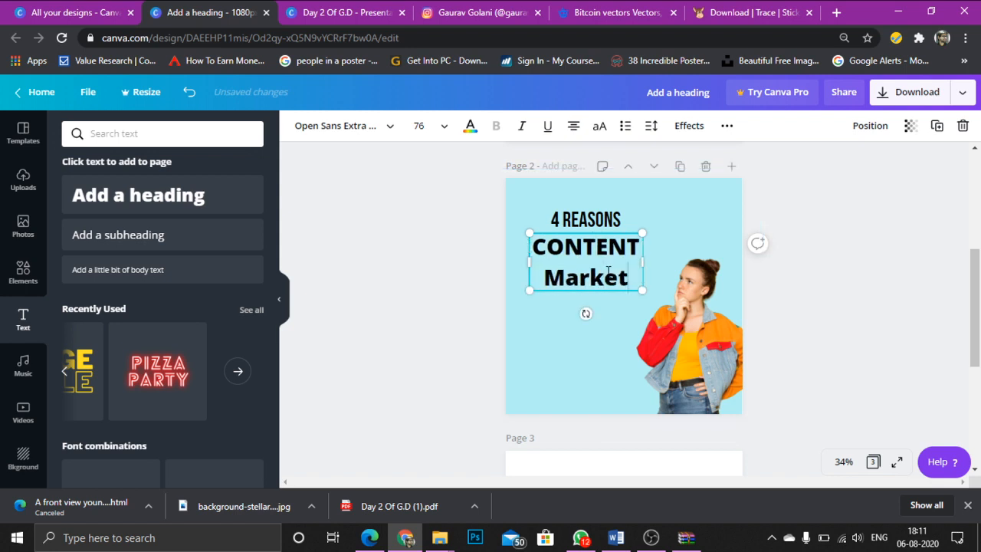
Step: Make the second heading all uppercase and widen its text box, with CONTENT and MARKETING on separate lines
{"action": "left_click", "coordinate": [600, 126]}
{"action": "left_click_drag", "start_coordinate": [642, 278], "coordinate": [683, 274]}
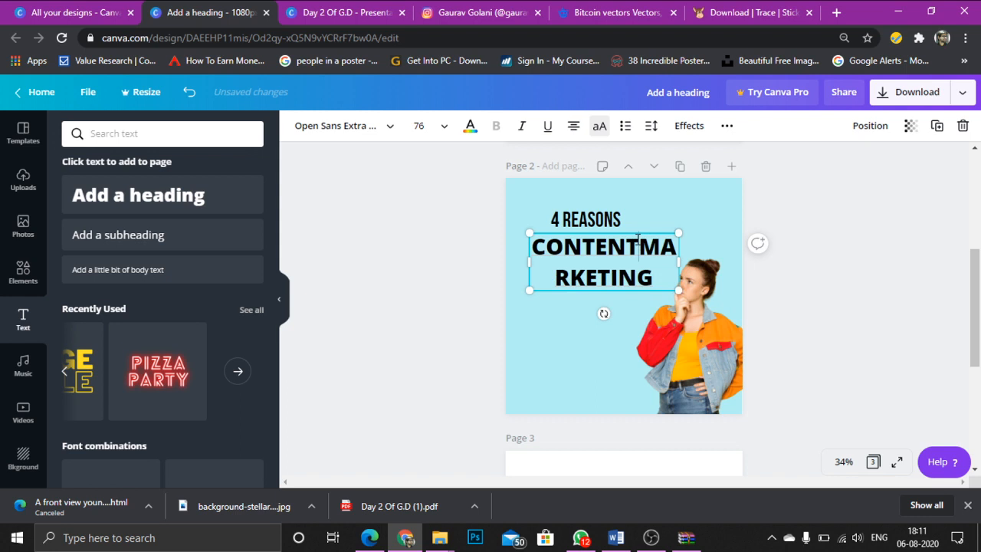
{"action": "key", "text": "Return"}
Step: Try the Bevan font on the MARKETING line of the second heading
{"action": "left_click", "coordinate": [331, 127]}
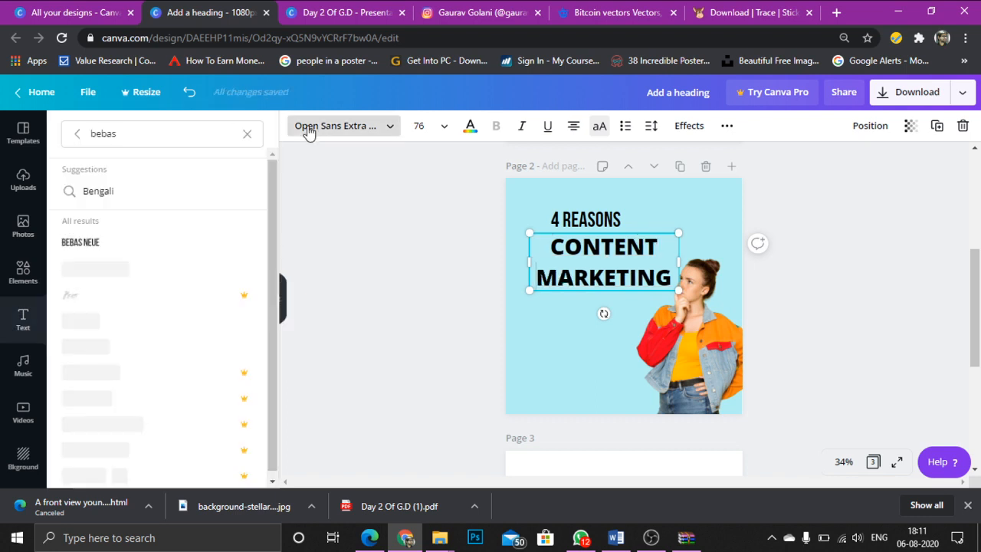
{"action": "left_click", "coordinate": [142, 321]}
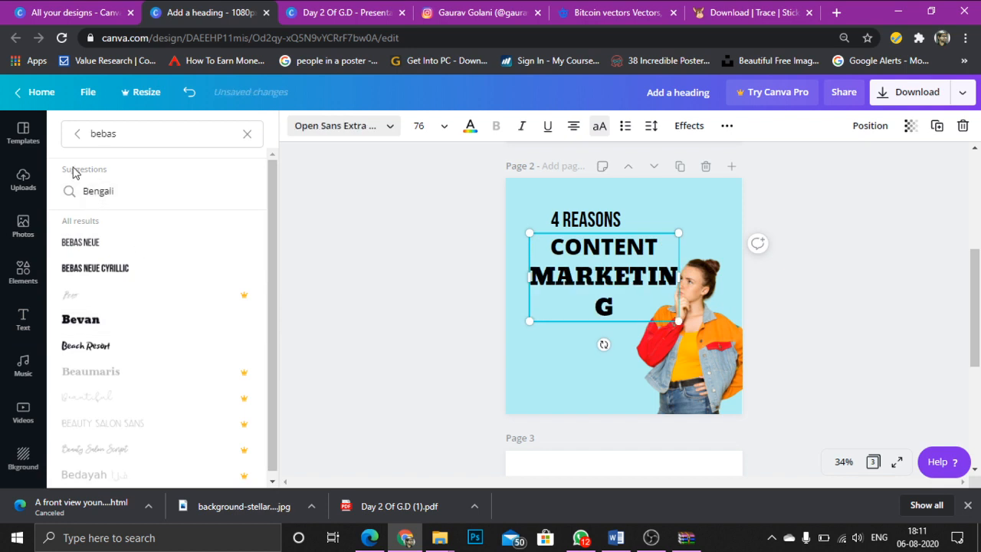
{"action": "left_click", "coordinate": [78, 135]}
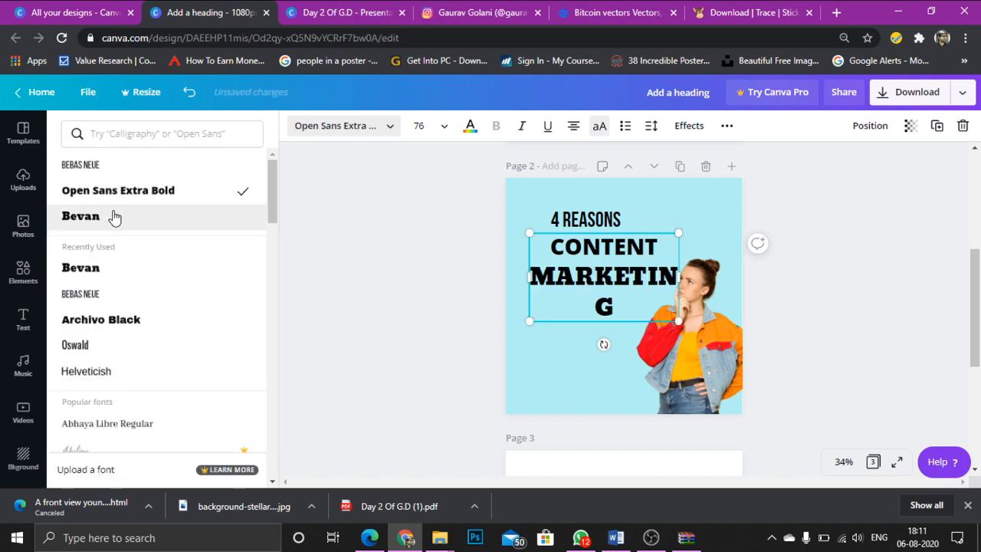
Step: Set the entire "CONTENT MARKETING" heading in the Anton font
{"action": "key", "text": "ctrl+a"}
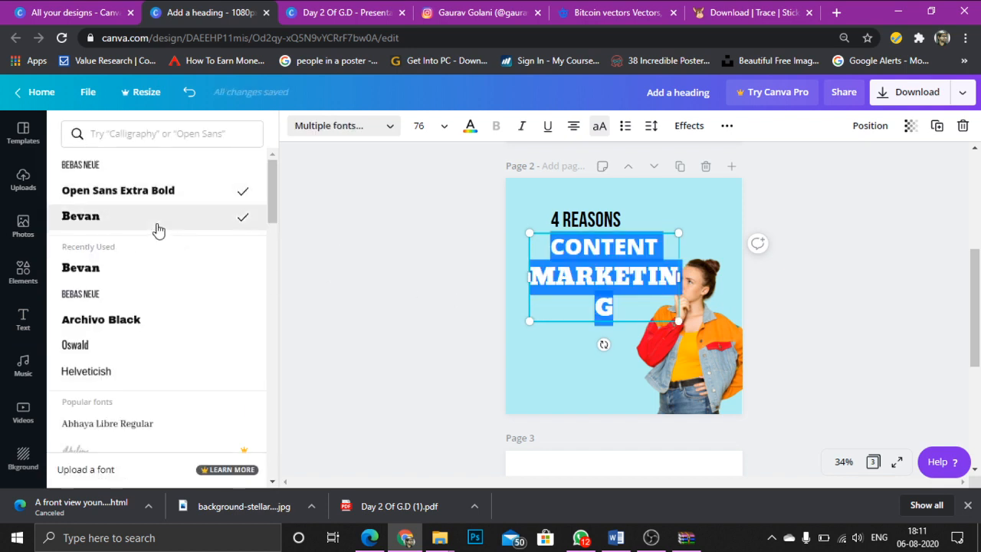
{"action": "scroll", "coordinate": [192, 258], "scroll_direction": "down", "scroll_amount": 6}
{"action": "scroll", "coordinate": [188, 272], "scroll_direction": "up", "scroll_amount": 6}
{"action": "scroll", "coordinate": [121, 276], "scroll_direction": "down", "scroll_amount": 5}
{"action": "left_click", "coordinate": [147, 318]}
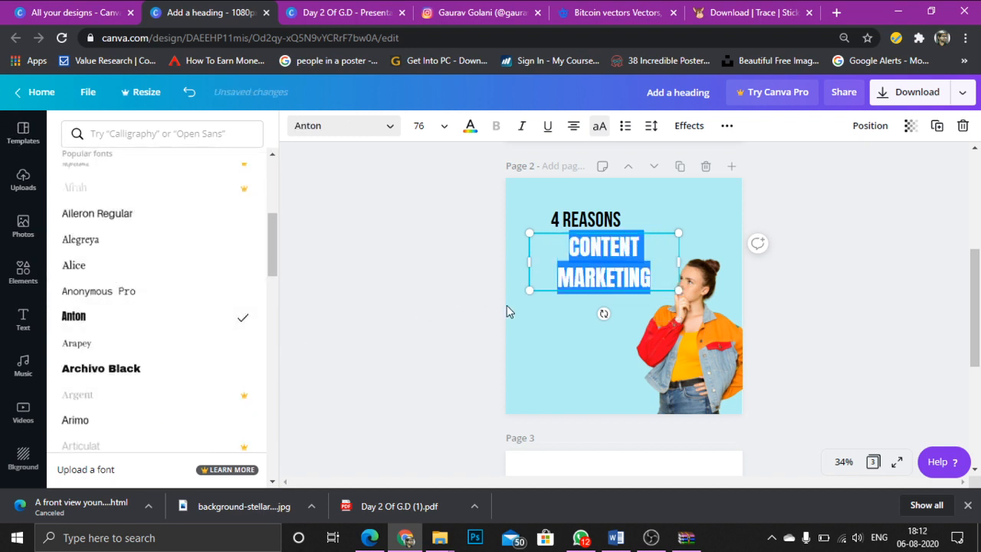
Step: Enlarge the "CONTENT MARKETING" heading to size 124 and left-align its text
{"action": "left_click", "coordinate": [565, 276]}
{"action": "left_click", "coordinate": [432, 261]}
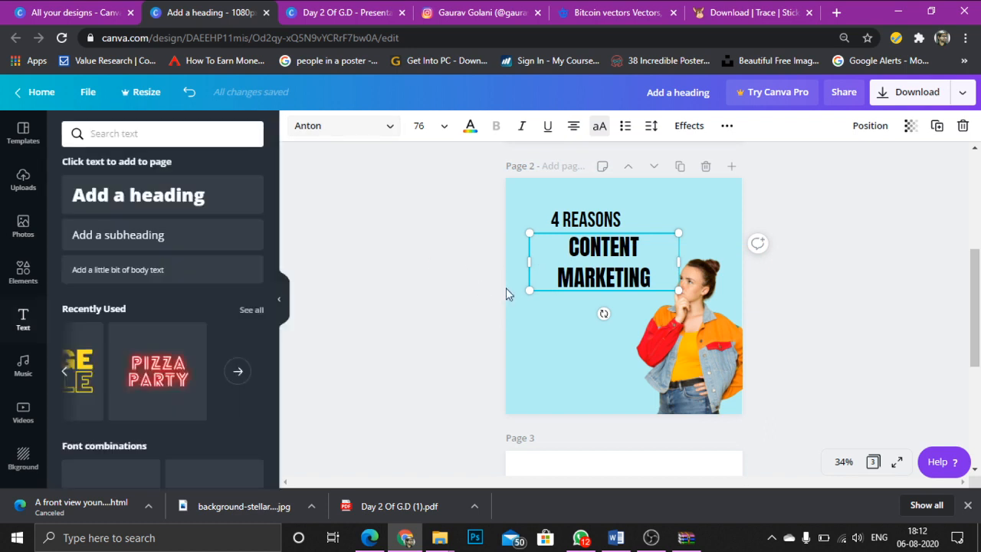
{"action": "left_click", "coordinate": [606, 274]}
{"action": "left_click", "coordinate": [448, 263]}
{"action": "left_click_drag", "start_coordinate": [606, 265], "coordinate": [587, 265]}
{"action": "left_click_drag", "start_coordinate": [690, 310], "coordinate": [754, 326]}
{"action": "left_click", "coordinate": [526, 298]}
{"action": "left_click", "coordinate": [610, 302]}
{"action": "left_click_drag", "start_coordinate": [610, 302], "coordinate": [632, 285]}
{"action": "left_click", "coordinate": [575, 126]}
{"action": "left_click", "coordinate": [433, 210]}
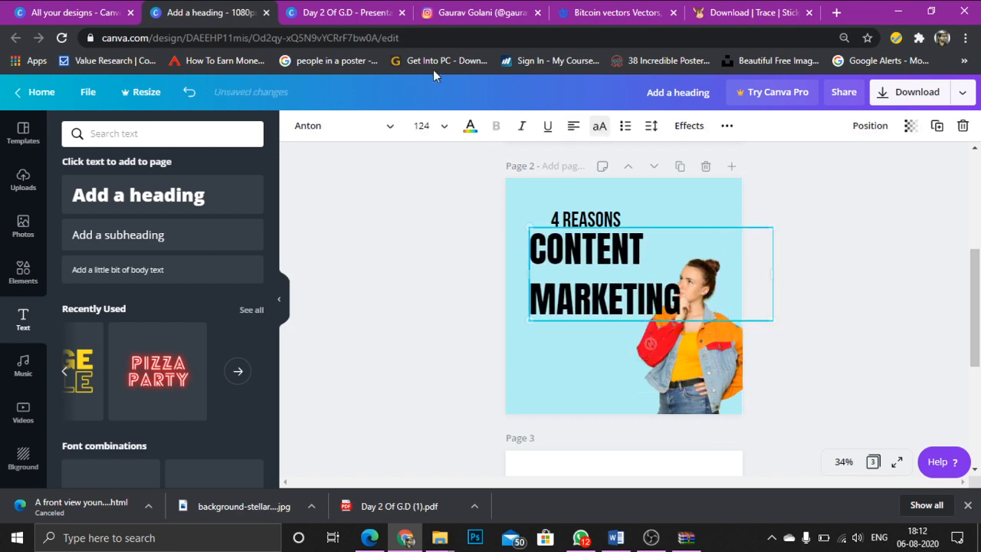
Step: Following the reference post's layout, move "CONTENT MARKETING" closer to the page's left edge and enlarge "4 REASONS" to size 93.5 above it
{"action": "left_click", "coordinate": [390, 15]}
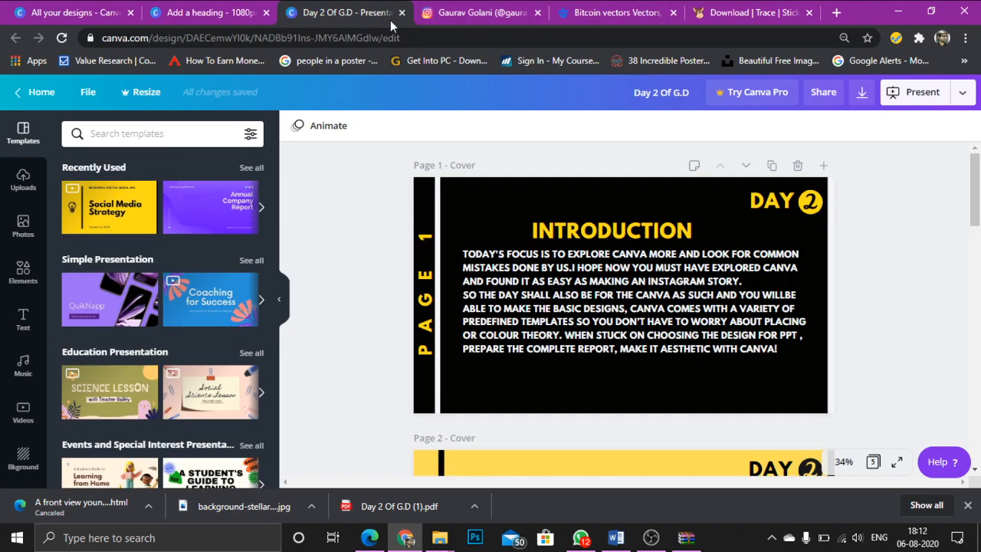
{"action": "left_click", "coordinate": [442, 17]}
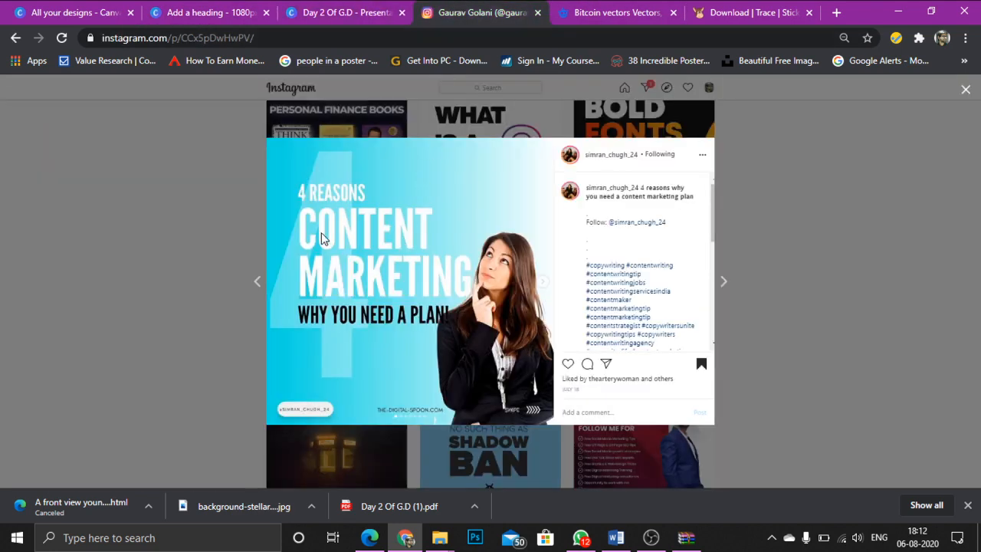
{"action": "left_click", "coordinate": [253, 10]}
{"action": "left_click_drag", "start_coordinate": [601, 259], "coordinate": [586, 253]}
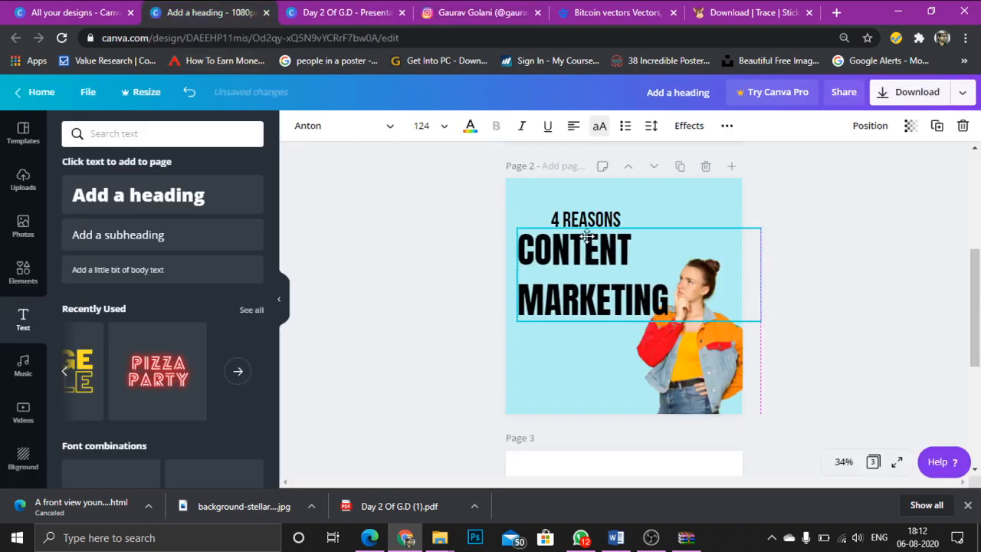
{"action": "left_click_drag", "start_coordinate": [590, 215], "coordinate": [652, 202]}
{"action": "left_click_drag", "start_coordinate": [575, 216], "coordinate": [512, 214]}
Step: Set the "CONTENT MARKETING" heading's line height to 0.92 and its letter spacing to 9
{"action": "left_click", "coordinate": [582, 276]}
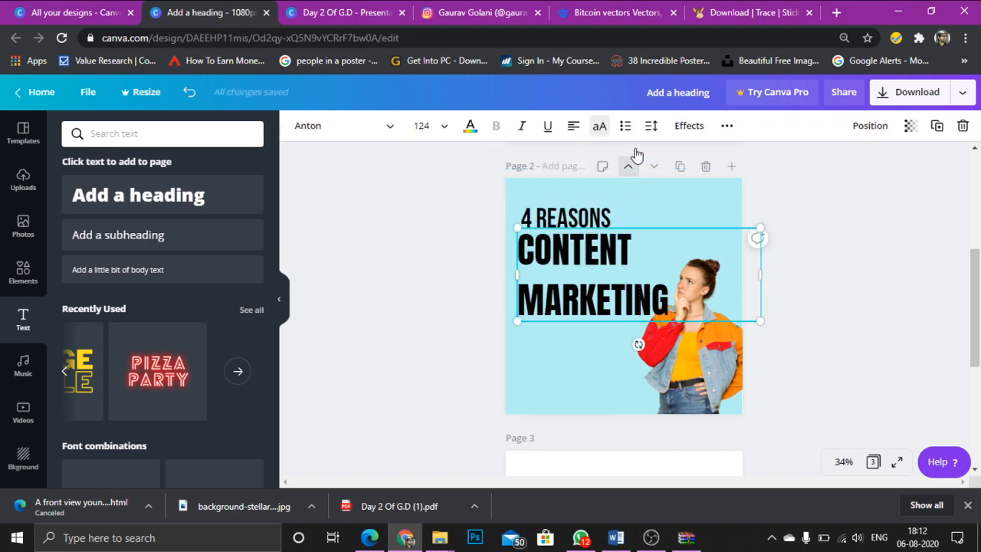
{"action": "left_click", "coordinate": [649, 127]}
{"action": "mouse_move", "coordinate": [732, 165]}
{"action": "left_mouse_down"}
{"action": "mouse_move", "coordinate": [716, 164]}
{"action": "mouse_move", "coordinate": [732, 170]}
{"action": "mouse_move", "coordinate": [743, 195]}
{"action": "mouse_move", "coordinate": [735, 198]}
{"action": "mouse_move", "coordinate": [744, 172]}
{"action": "mouse_move", "coordinate": [734, 173]}
{"action": "left_mouse_up"}
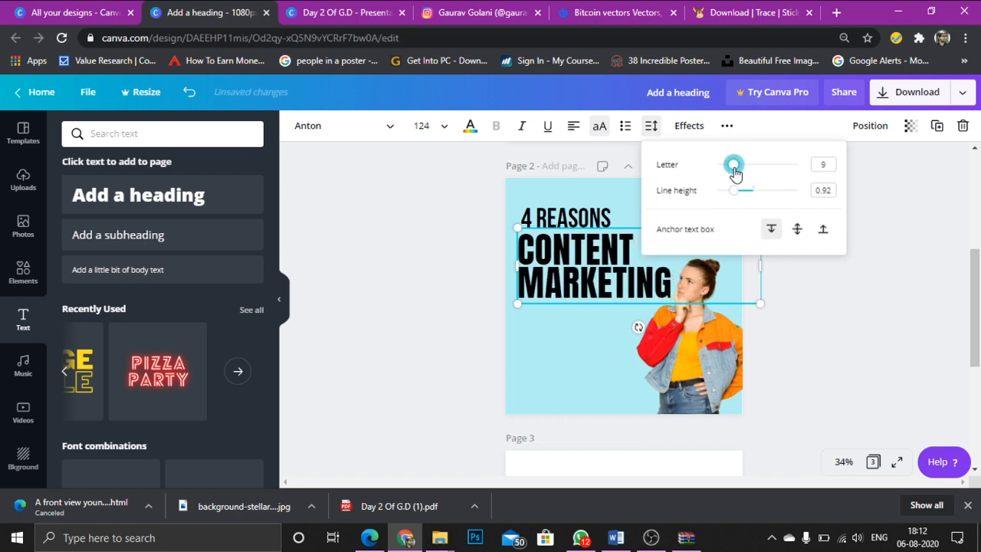
{"action": "left_click", "coordinate": [460, 222]}
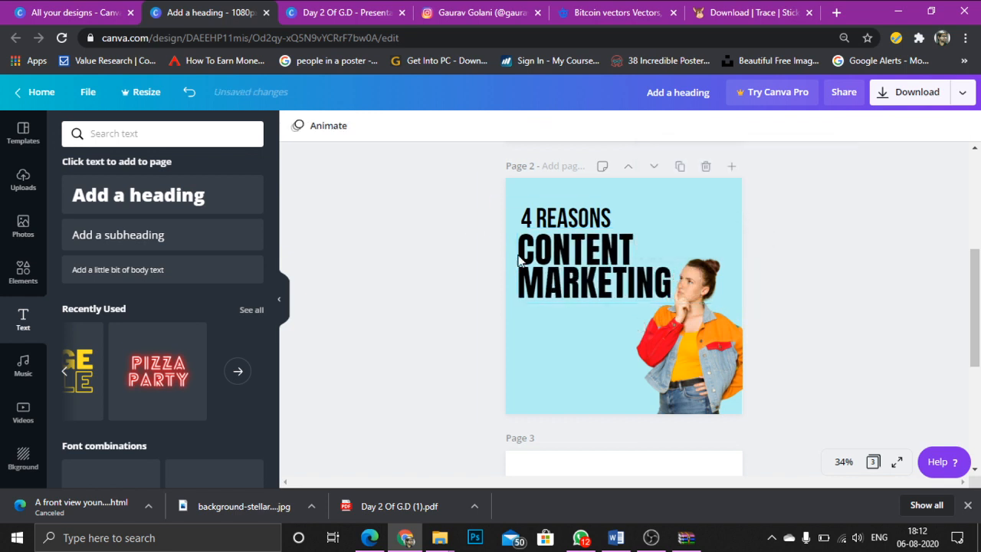
Step: Align the "4 REASONS" heading with the left edge of the word CONTENT
{"action": "left_click", "coordinate": [540, 270]}
{"action": "left_click", "coordinate": [493, 221]}
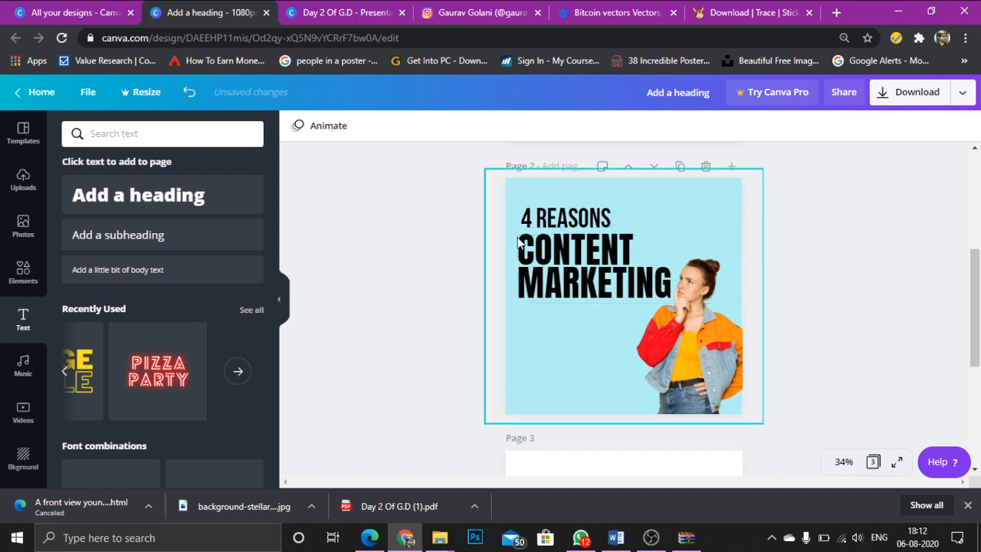
{"action": "left_click_drag", "start_coordinate": [526, 217], "coordinate": [552, 215]}
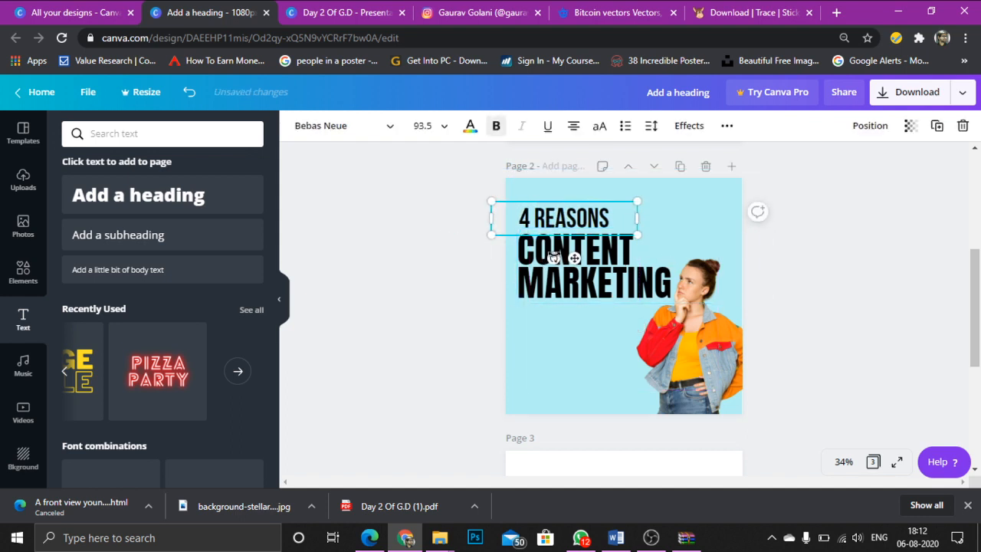
{"action": "left_click", "coordinate": [442, 253]}
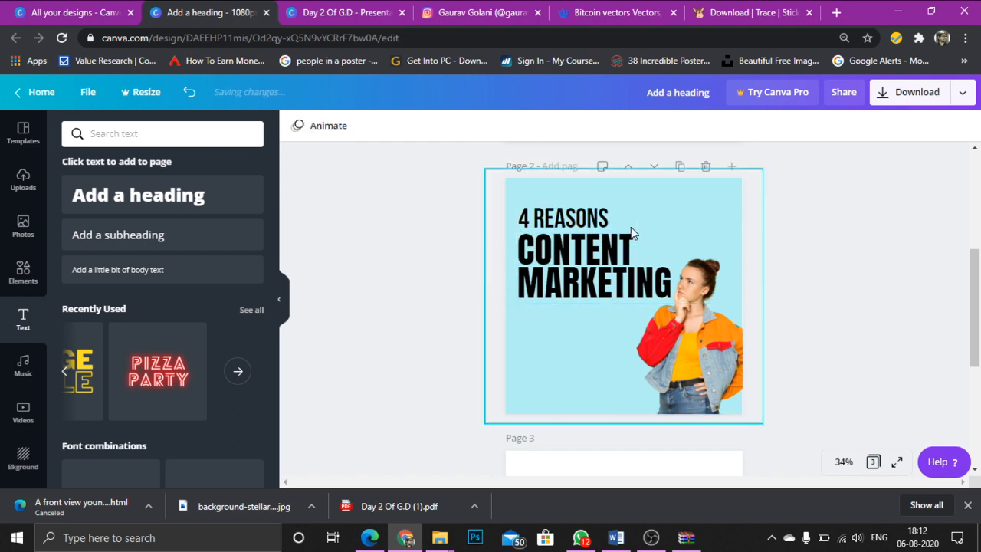
Step: Check the reference post's wording, duplicate the "CONTENT MARKETING" heading below itself and replace the copy's text with "WHY YOU NEED A PLAN!"
{"action": "left_click", "coordinate": [477, 10]}
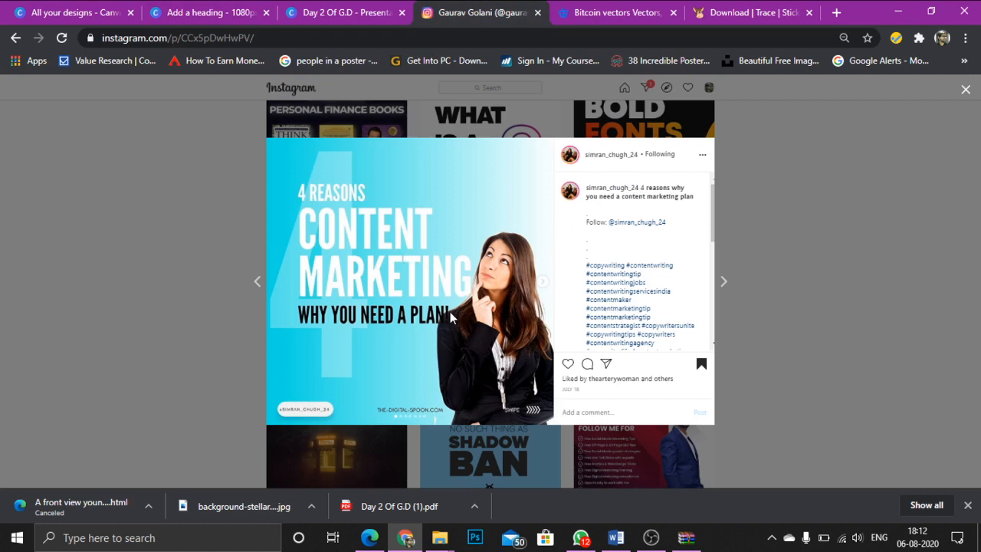
{"action": "left_click", "coordinate": [291, 13]}
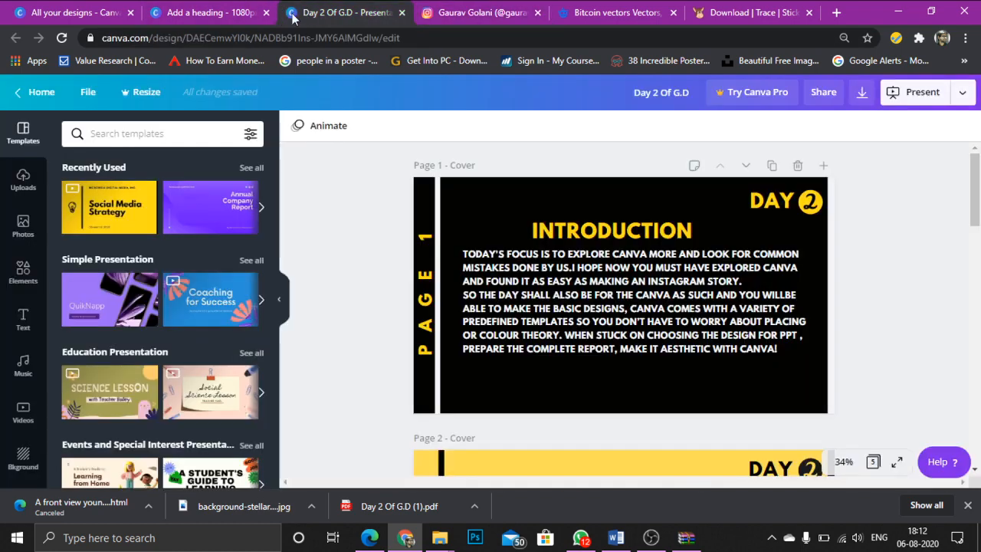
{"action": "left_click", "coordinate": [243, 10]}
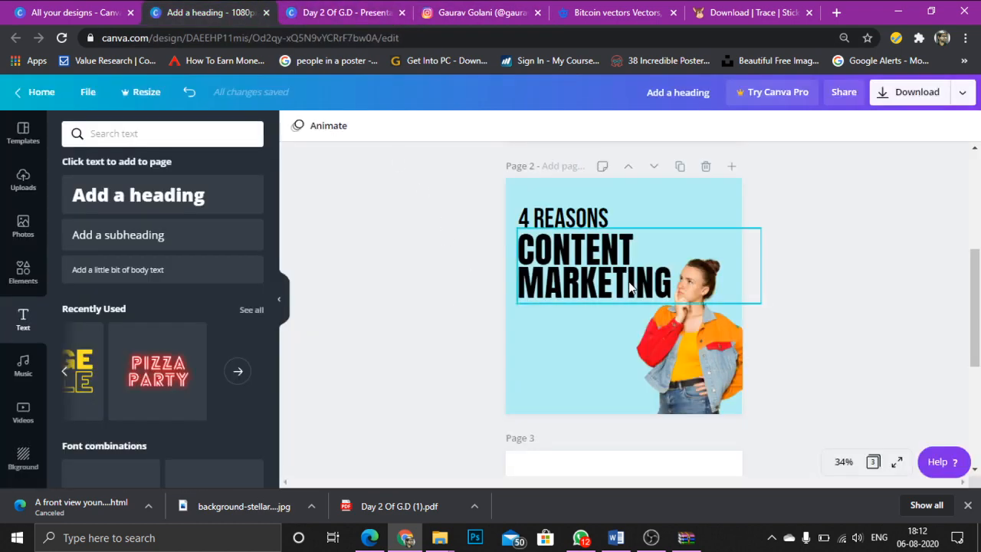
{"action": "left_click", "coordinate": [493, 14]}
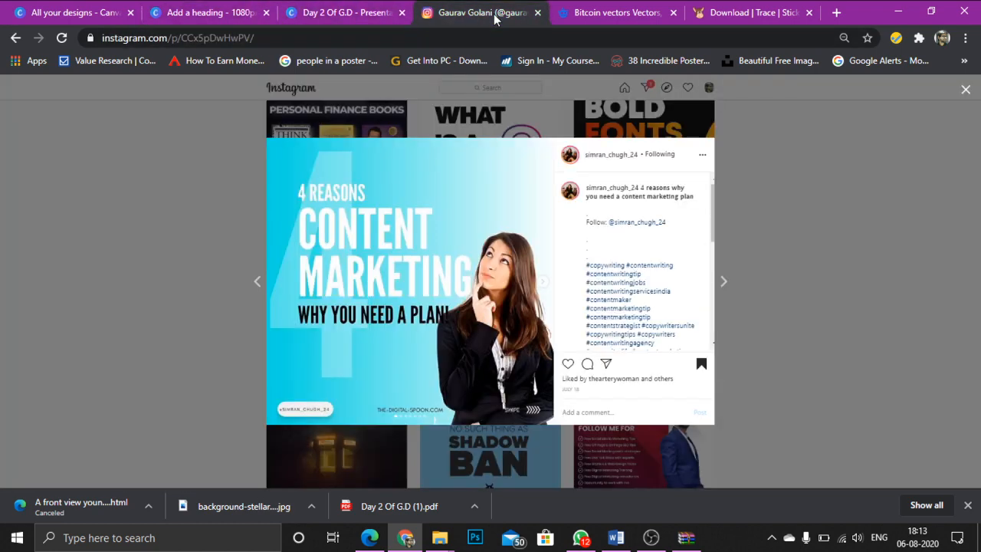
{"action": "left_click", "coordinate": [203, 9]}
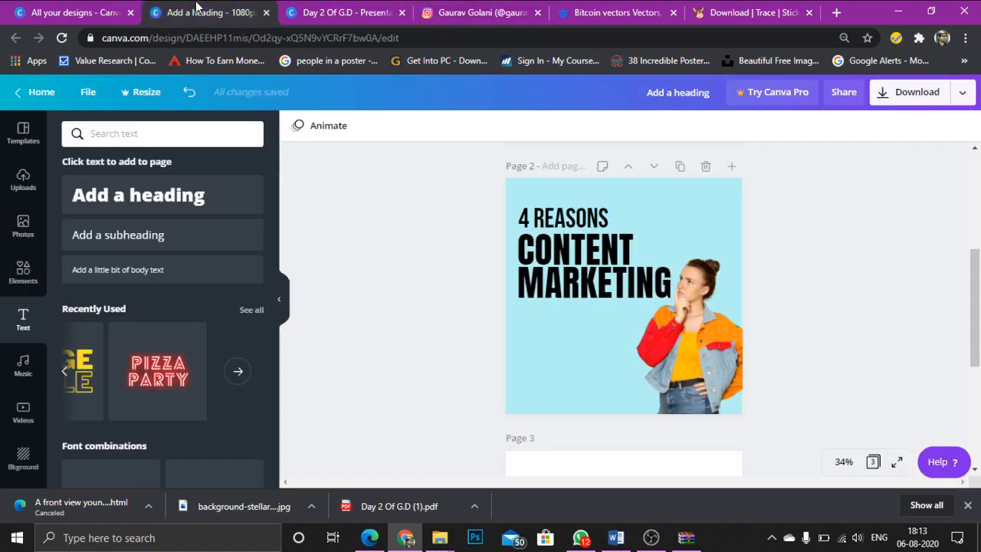
{"action": "left_click", "coordinate": [568, 274]}
{"action": "left_click_drag", "start_coordinate": [566, 272], "coordinate": [575, 349], "text": "alt"}
{"action": "double_click", "coordinate": [577, 346]}
{"action": "triple_click", "coordinate": [576, 347]}
{"action": "type", "text": "W"}
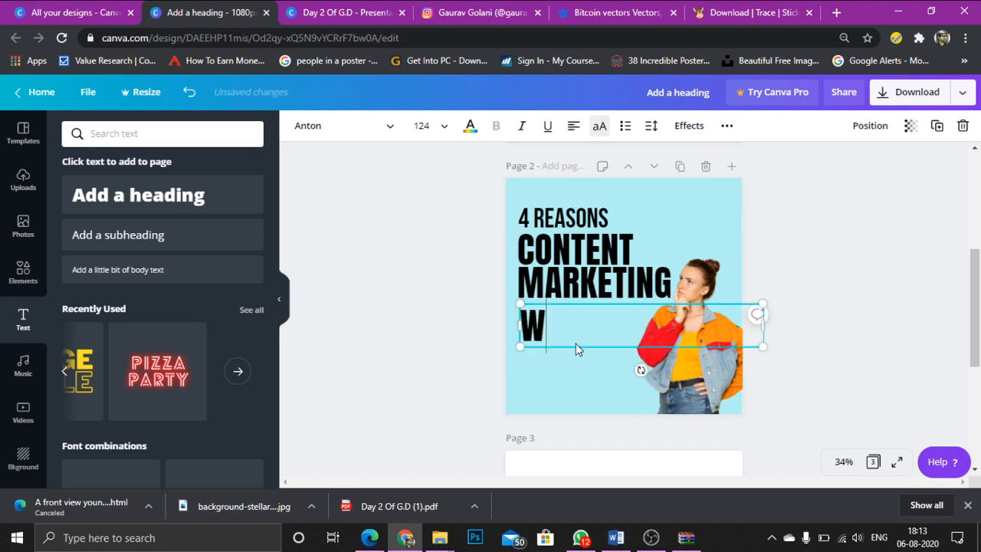
{"action": "type", "text": "HY YOU NE"}
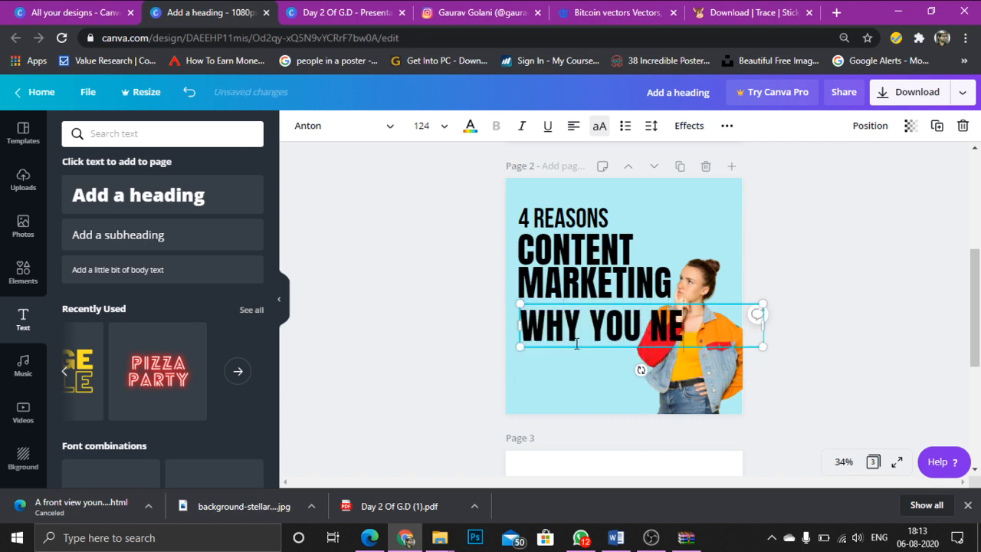
{"action": "type", "text": "ED A PLAN"}
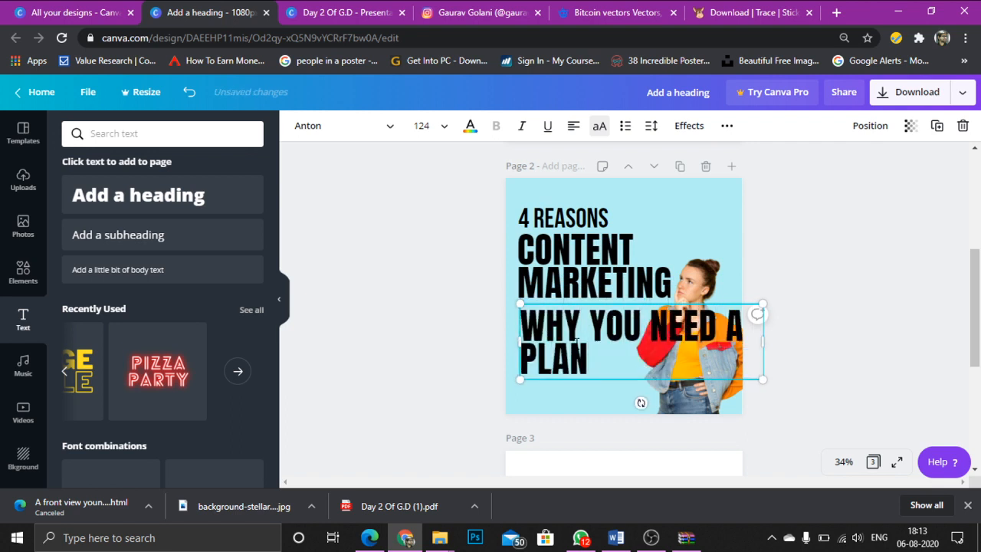
Step: Try the Montserrat Extra-Bold and Montserrat fonts on the "WHY YOU NEED A PLAN!" line
{"action": "triple_click", "coordinate": [577, 344]}
{"action": "left_click", "coordinate": [603, 362]}
{"action": "key", "text": "ctrl+a"}
{"action": "left_click", "coordinate": [349, 126]}
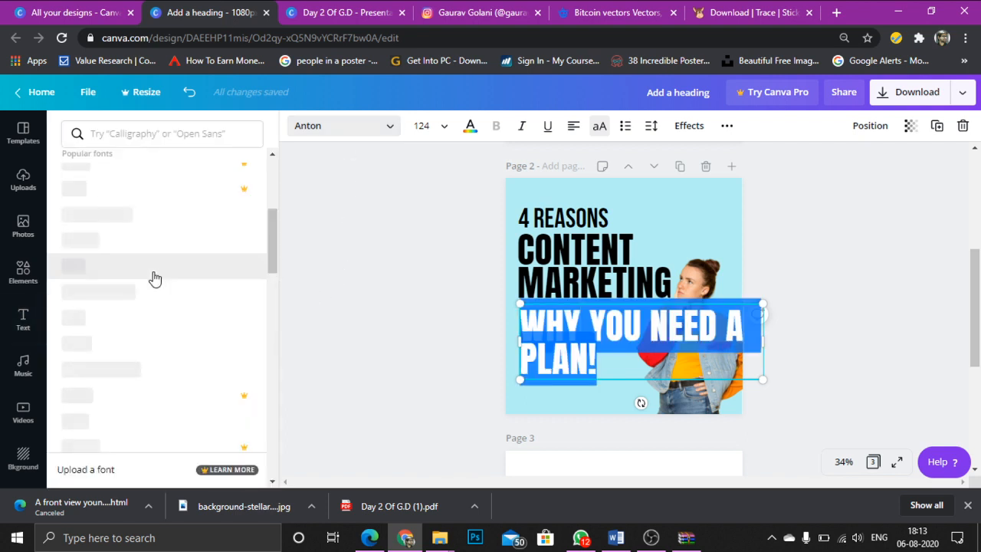
{"action": "scroll", "coordinate": [175, 335], "scroll_direction": "down", "scroll_amount": 7}
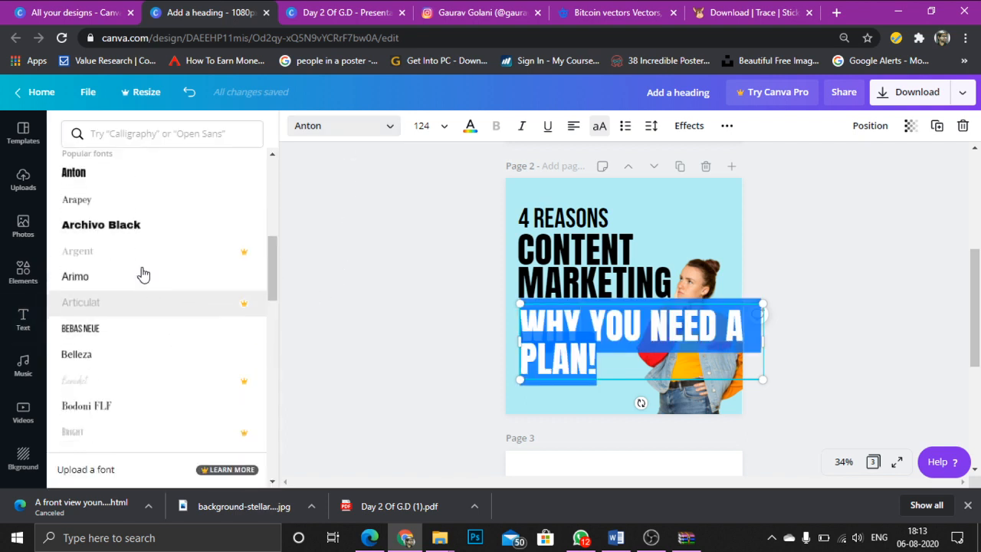
{"action": "scroll", "coordinate": [138, 263], "scroll_direction": "down", "scroll_amount": 2}
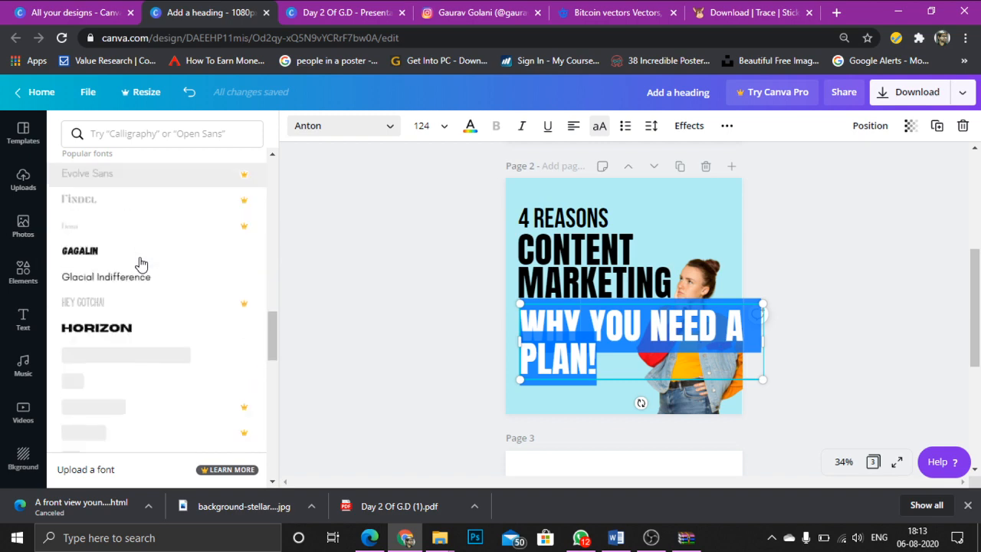
{"action": "scroll", "coordinate": [140, 253], "scroll_direction": "up", "scroll_amount": 2}
{"action": "left_click", "coordinate": [168, 134]}
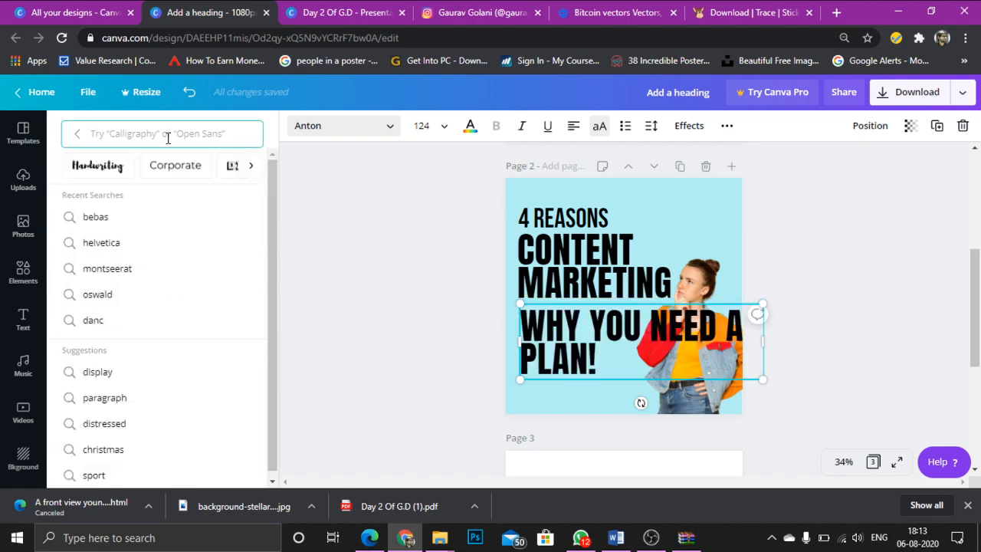
{"action": "left_click", "coordinate": [651, 538]}
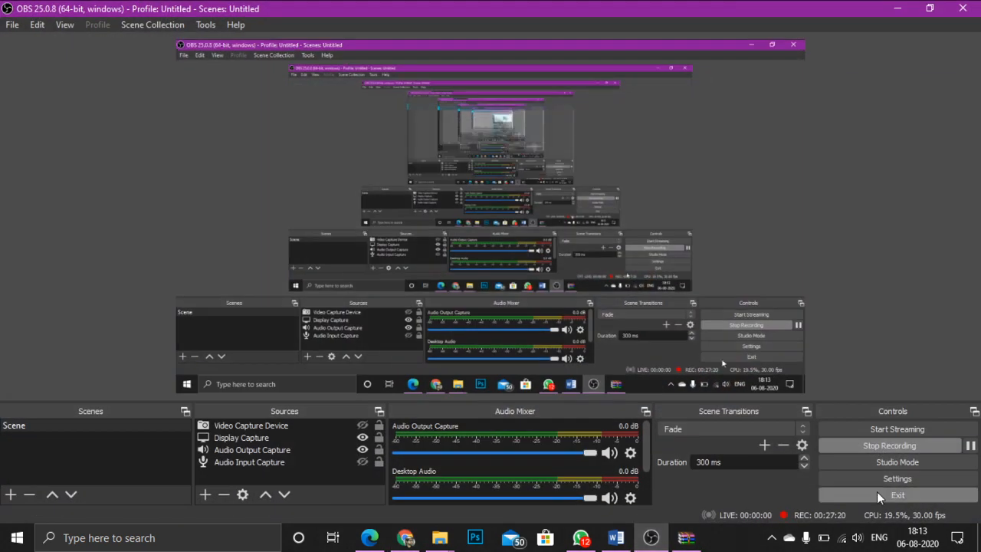
{"action": "left_click", "coordinate": [423, 546]}
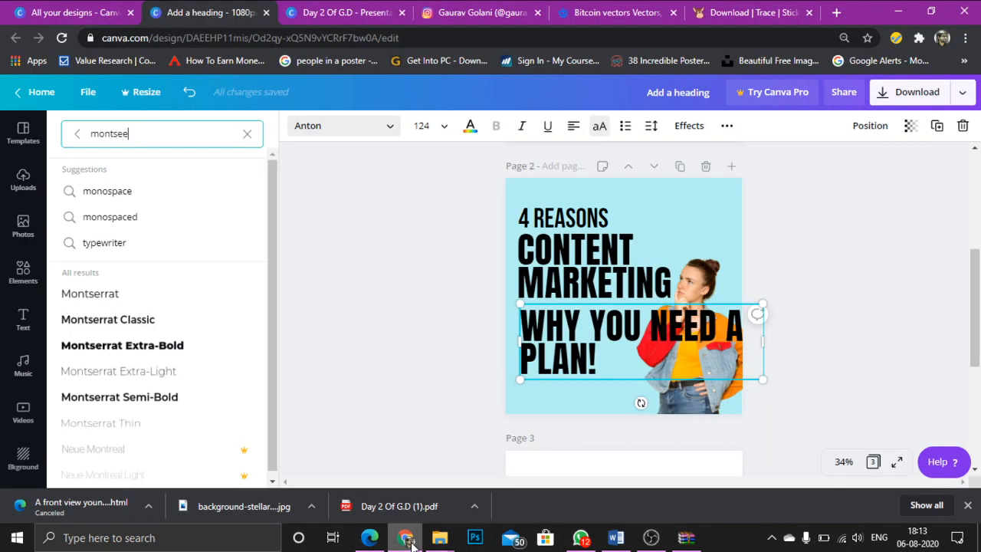
{"action": "left_click", "coordinate": [182, 345]}
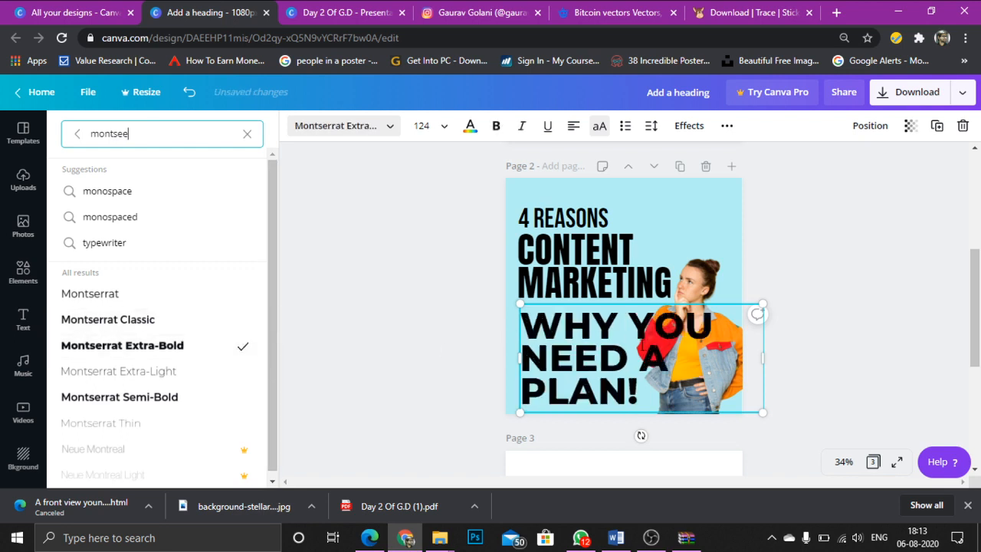
{"action": "left_click", "coordinate": [177, 305]}
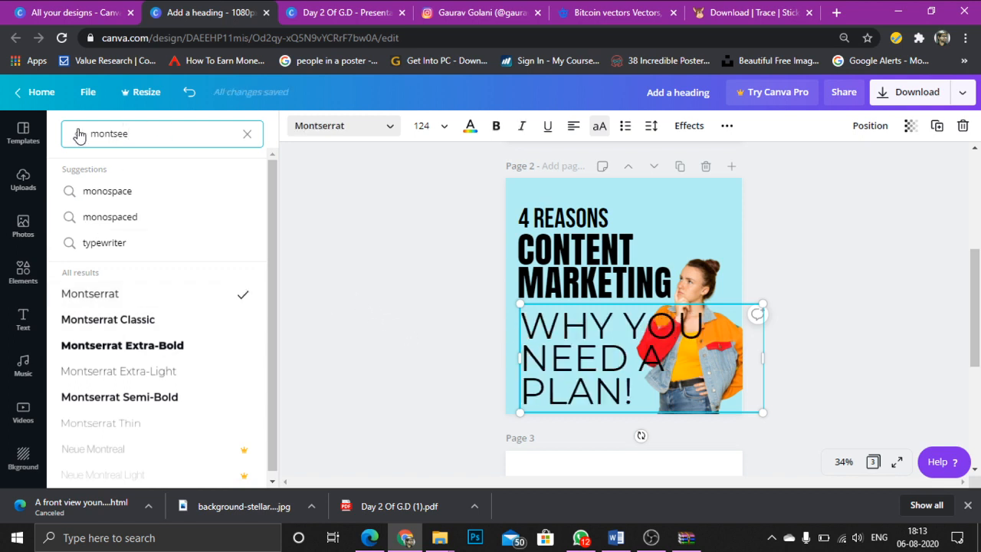
Step: Search the fonts for "futura" and "futuristic", and try the Magz font on the "WHY YOU NEED A PLAN!" line
{"action": "key", "text": "BackSpace"}
{"action": "key", "text": "BackSpace"}
{"action": "key", "text": "BackSpace"}
{"action": "key", "text": "BackSpace"}
{"action": "key", "text": "BackSpace"}
{"action": "key", "text": "BackSpace"}
{"action": "key", "text": "BackSpace"}
{"action": "scroll", "coordinate": [151, 218], "scroll_direction": "down", "scroll_amount": 5}
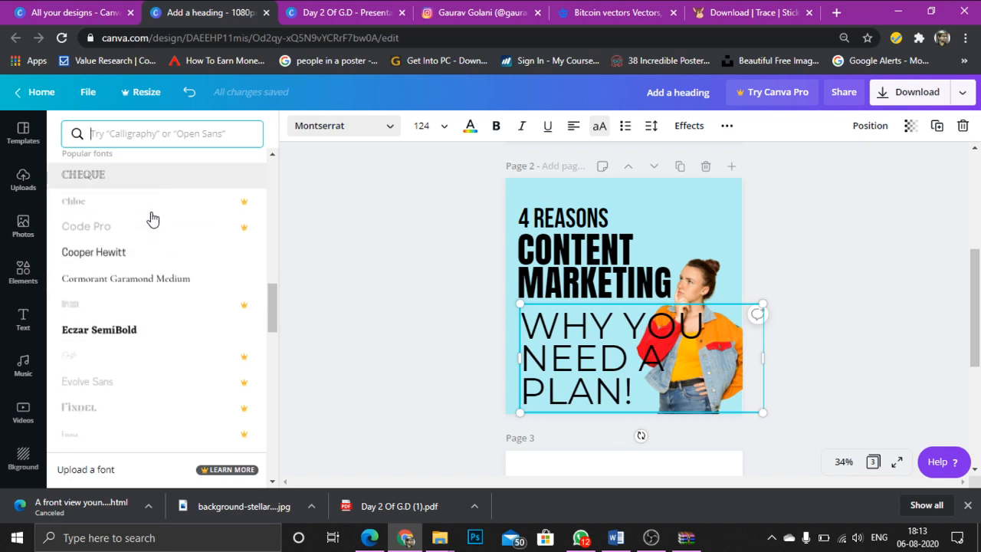
{"action": "scroll", "coordinate": [151, 218], "scroll_direction": "down", "scroll_amount": 3}
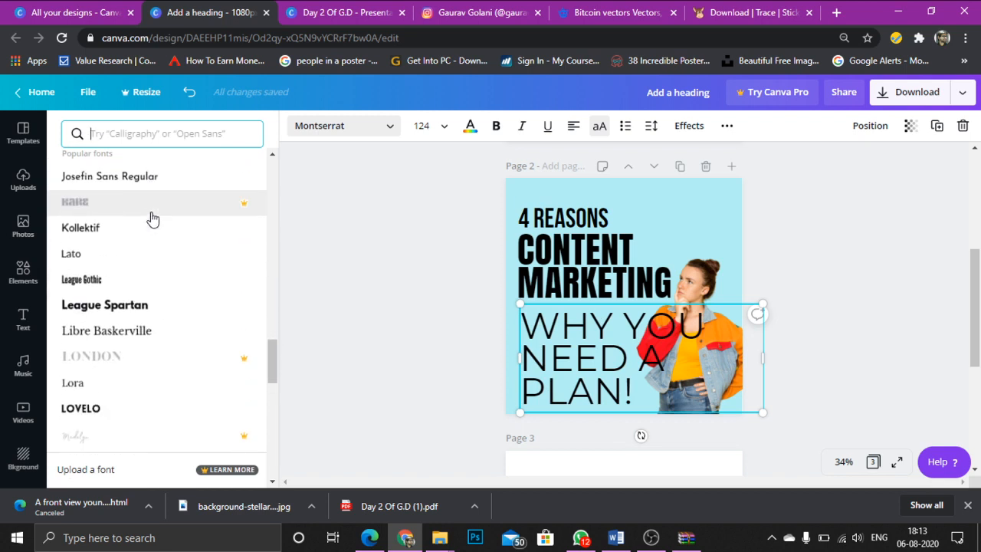
{"action": "left_click", "coordinate": [152, 138]}
{"action": "type", "text": "futura"}
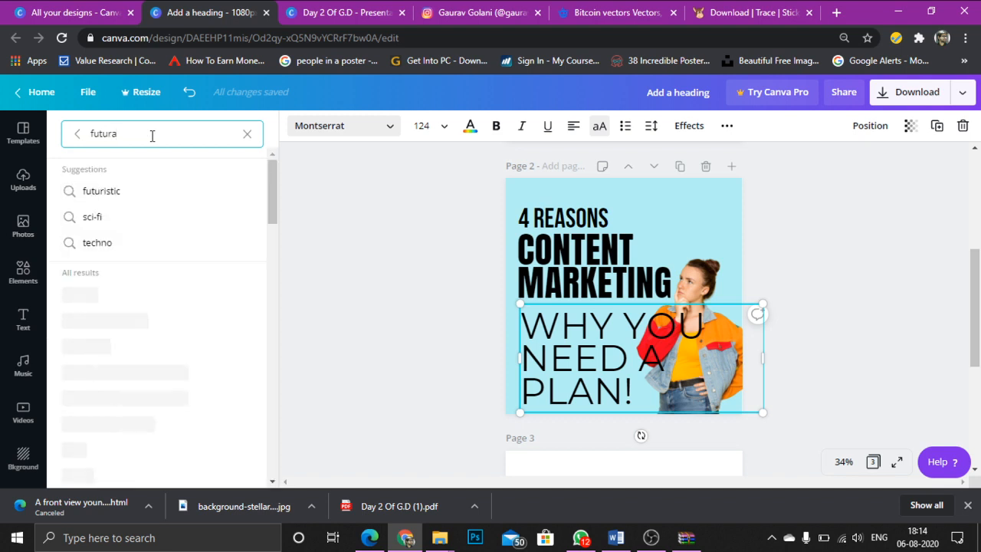
{"action": "left_click", "coordinate": [128, 200]}
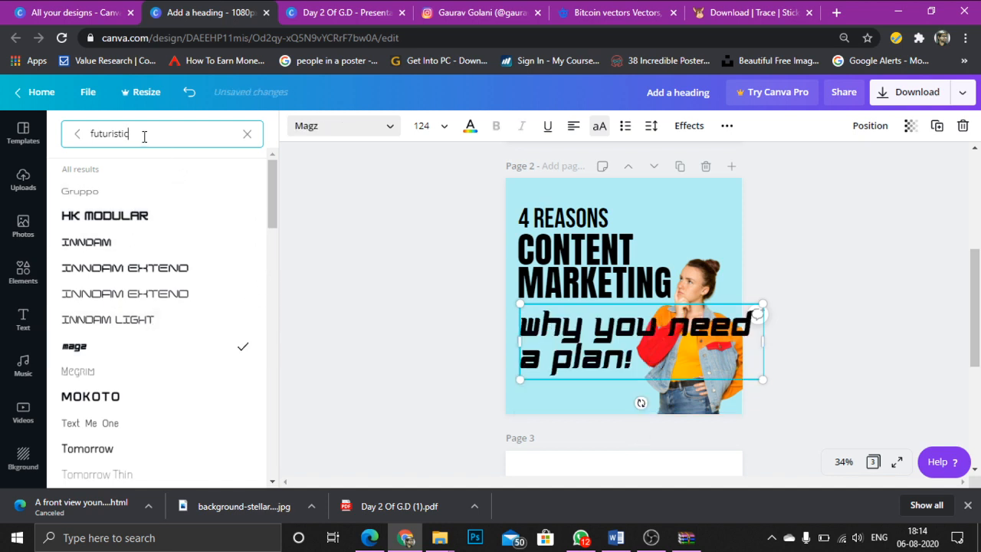
Step: Clear the font search and set the "WHY YOU NEED A PLAN!" line in League Gothic
{"action": "key", "text": "ctrl+a"}
{"action": "key", "text": "BackSpace"}
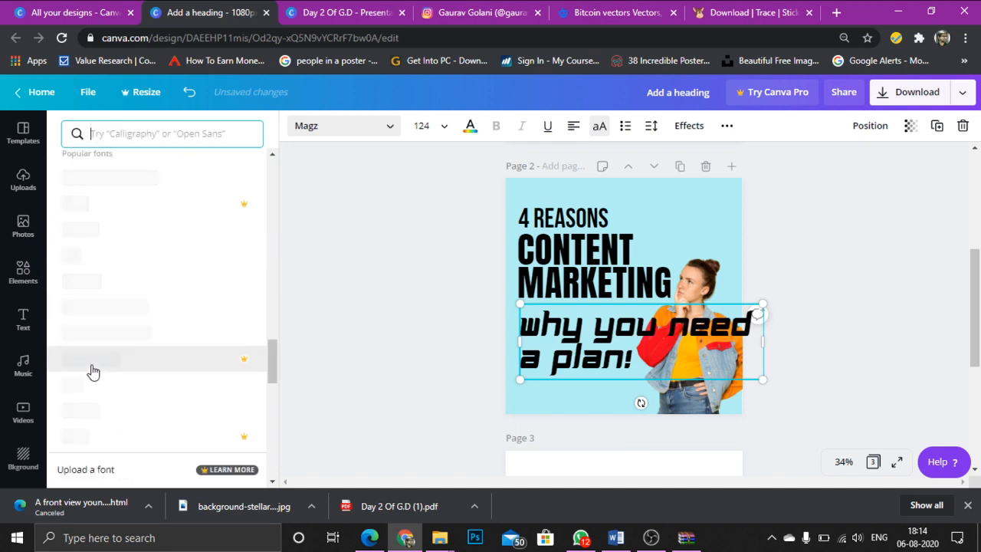
{"action": "scroll", "coordinate": [168, 261], "scroll_direction": "down", "scroll_amount": 2}
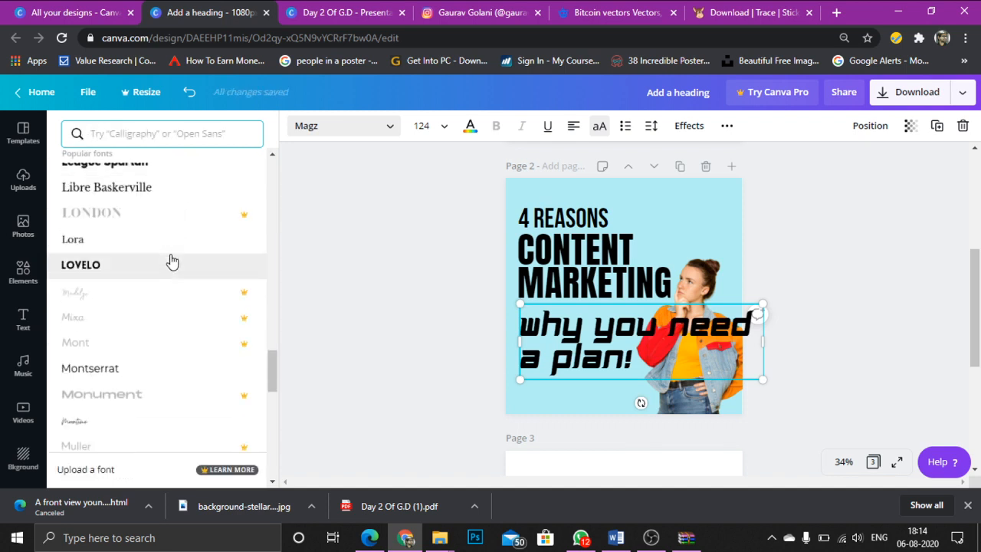
{"action": "scroll", "coordinate": [174, 230], "scroll_direction": "up", "scroll_amount": 1}
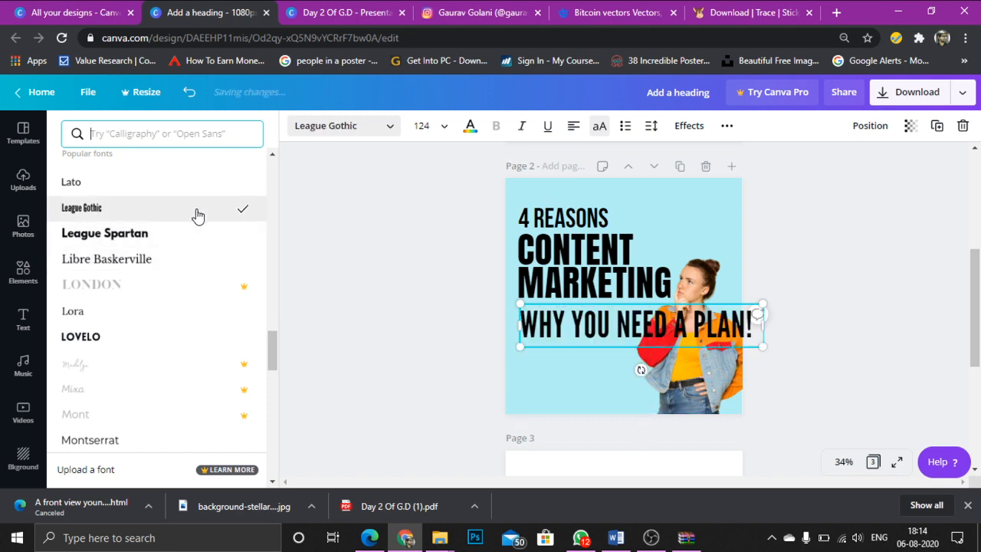
{"action": "left_click", "coordinate": [644, 395]}
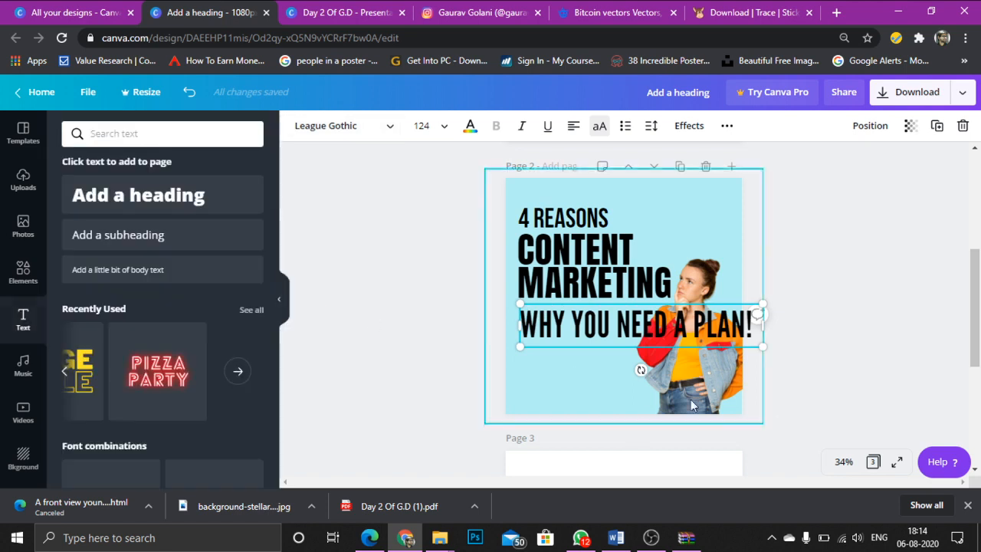
Step: Shrink the "WHY YOU NEED A PLAN!" line to font size 73.6 and place it directly under "CONTENT MARKETING", aligned with its left edge
{"action": "left_click_drag", "start_coordinate": [757, 306], "coordinate": [662, 342]}
{"action": "left_click", "coordinate": [391, 346]}
{"action": "left_click", "coordinate": [570, 336]}
{"action": "mouse_move", "coordinate": [570, 335]}
{"action": "left_mouse_down"}
{"action": "mouse_move", "coordinate": [572, 310]}
{"action": "mouse_move", "coordinate": [572, 321]}
{"action": "left_mouse_up"}
Step: Set the "CONTENT MARKETING" heading's letter spacing to 18 and its line height to 1.06
{"action": "left_click", "coordinate": [580, 299]}
{"action": "left_click", "coordinate": [650, 129]}
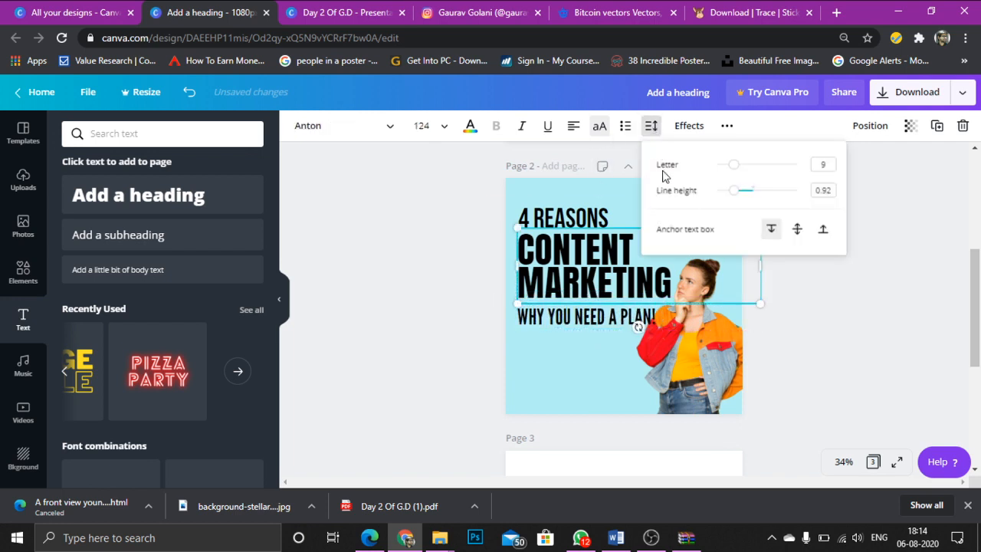
{"action": "left_click_drag", "start_coordinate": [731, 194], "coordinate": [736, 174]}
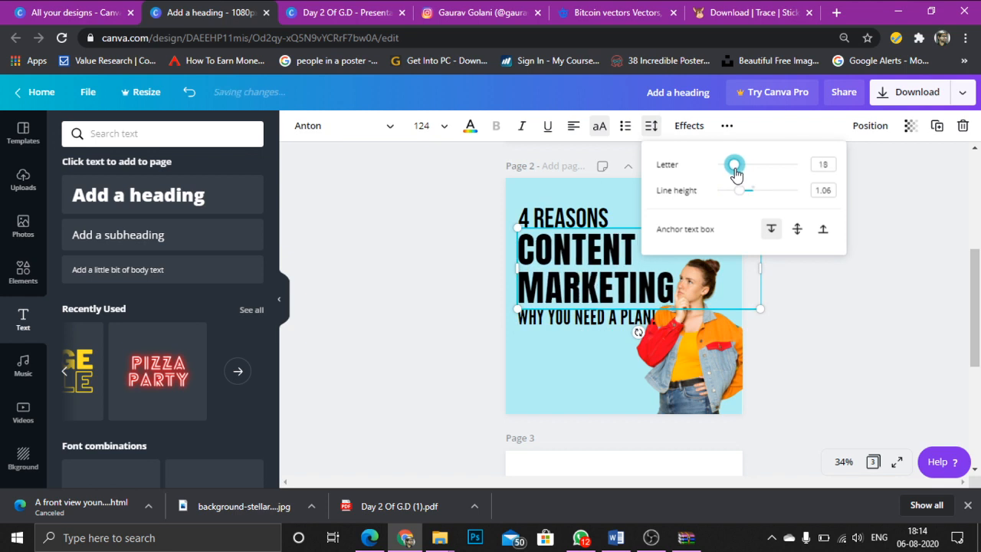
{"action": "left_click", "coordinate": [477, 262]}
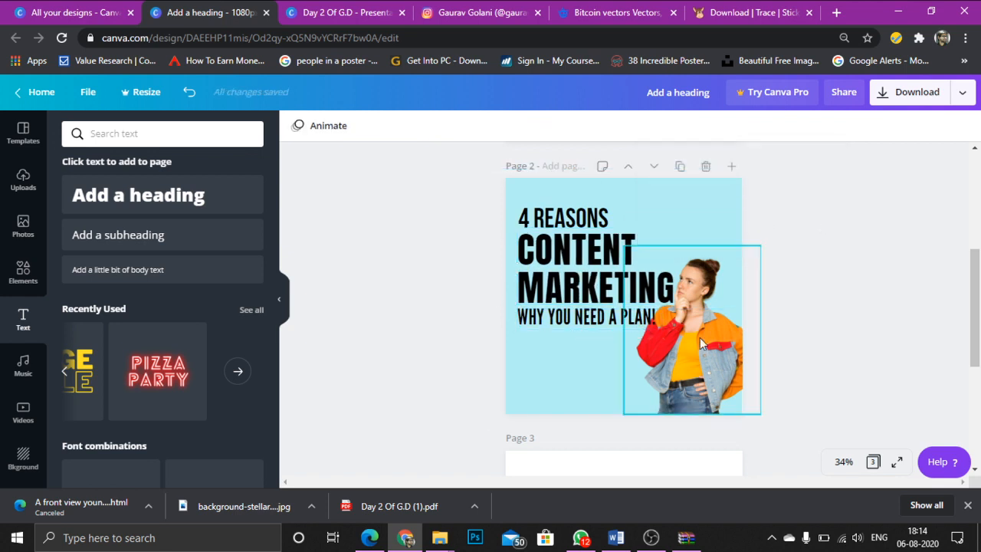
Step: Check the reference Instagram post's design, then search the Canva elements for "4"
{"action": "left_click", "coordinate": [510, 10]}
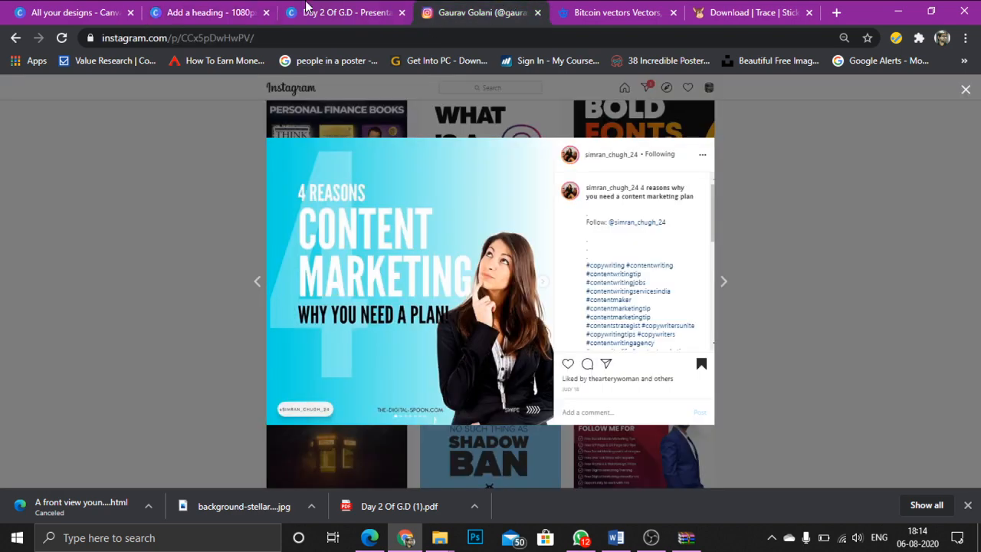
{"action": "left_click", "coordinate": [203, 9]}
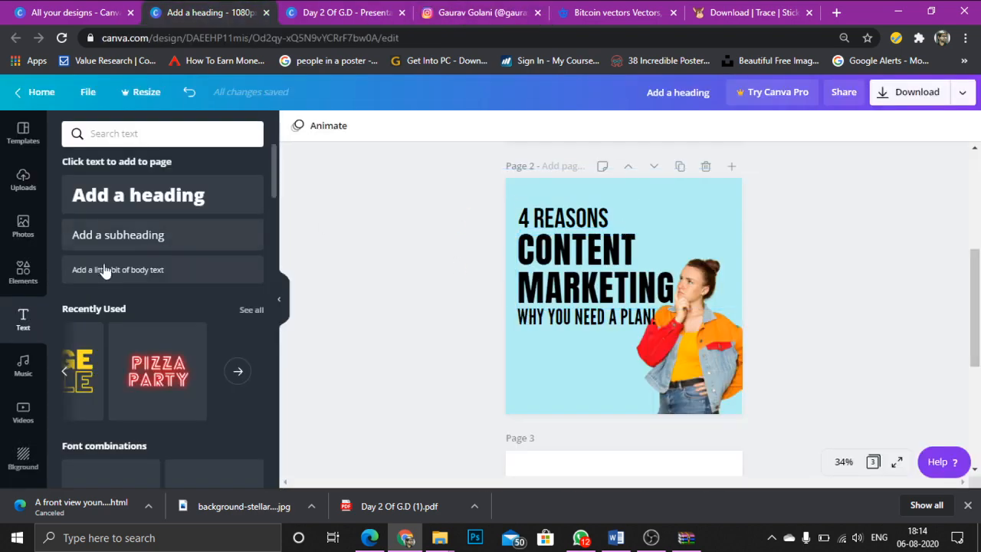
{"action": "left_click", "coordinate": [33, 276]}
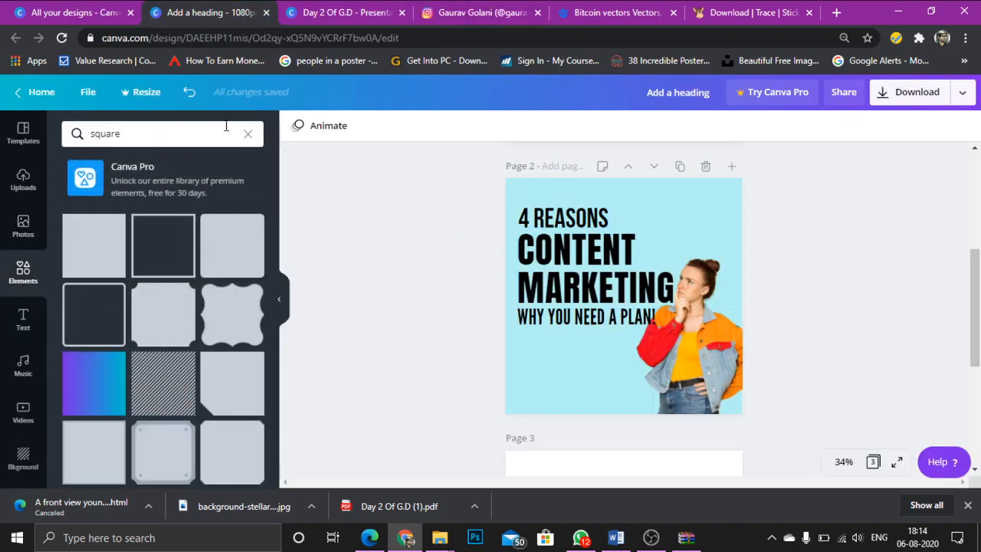
{"action": "left_click", "coordinate": [250, 135]}
{"action": "type", "text": "4"}
{"action": "key", "text": "Return"}
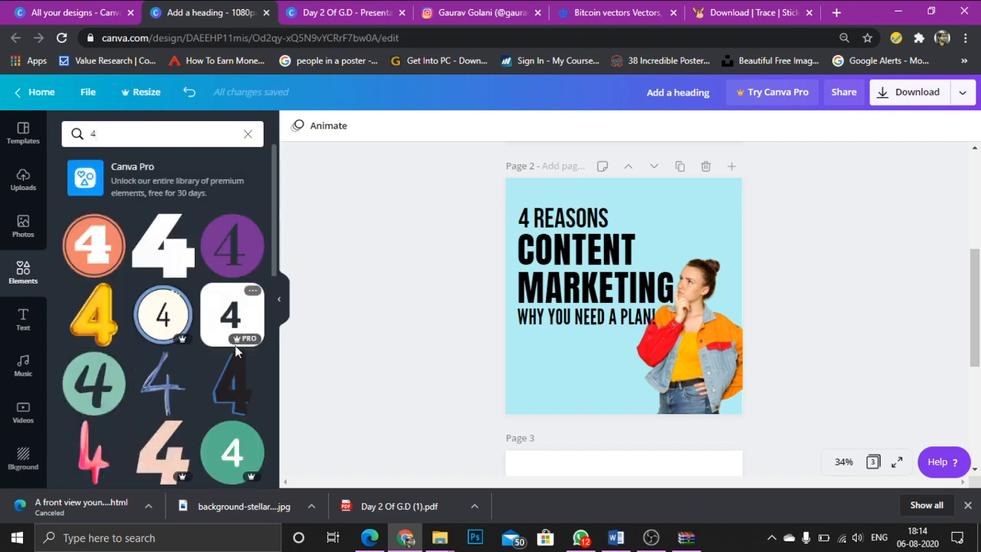
Step: Try the solid block-style "4" graphic on the page, enlarge it and remove it
{"action": "left_click", "coordinate": [184, 264]}
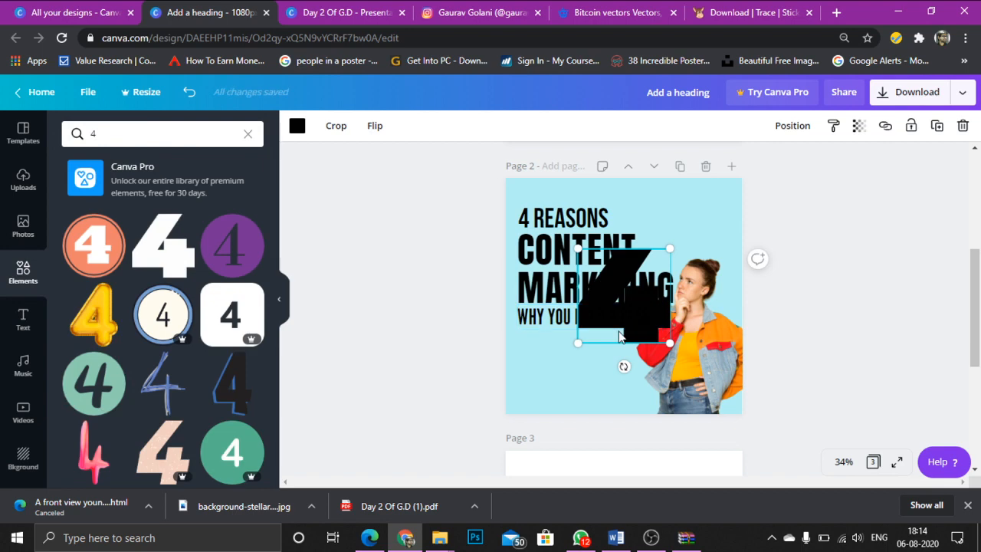
{"action": "left_click_drag", "start_coordinate": [670, 343], "coordinate": [695, 378]}
{"action": "key", "text": "Delete"}
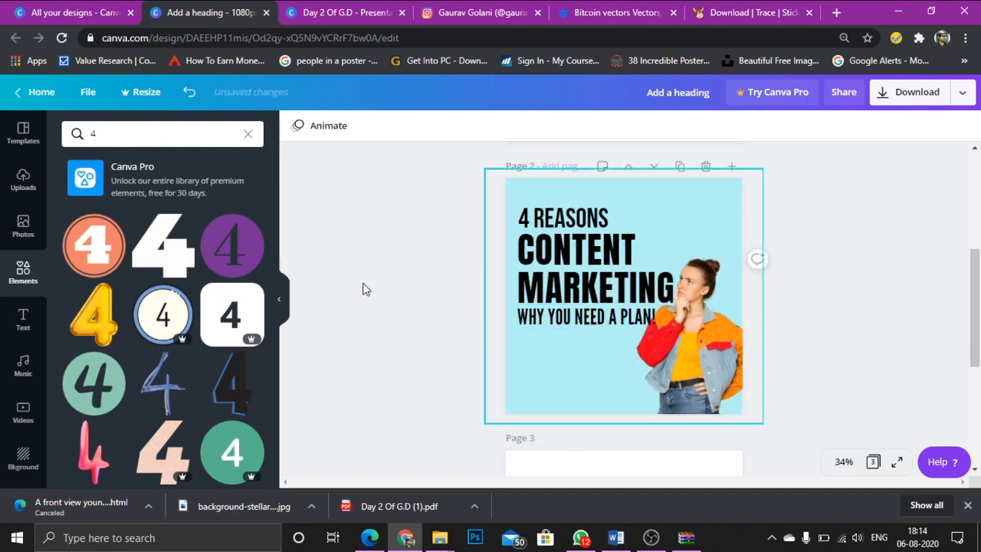
Step: Add the "4"-shaped photo frame from the search results and place it over the headings at the page's left edge
{"action": "scroll", "coordinate": [204, 304], "scroll_direction": "down", "scroll_amount": 10}
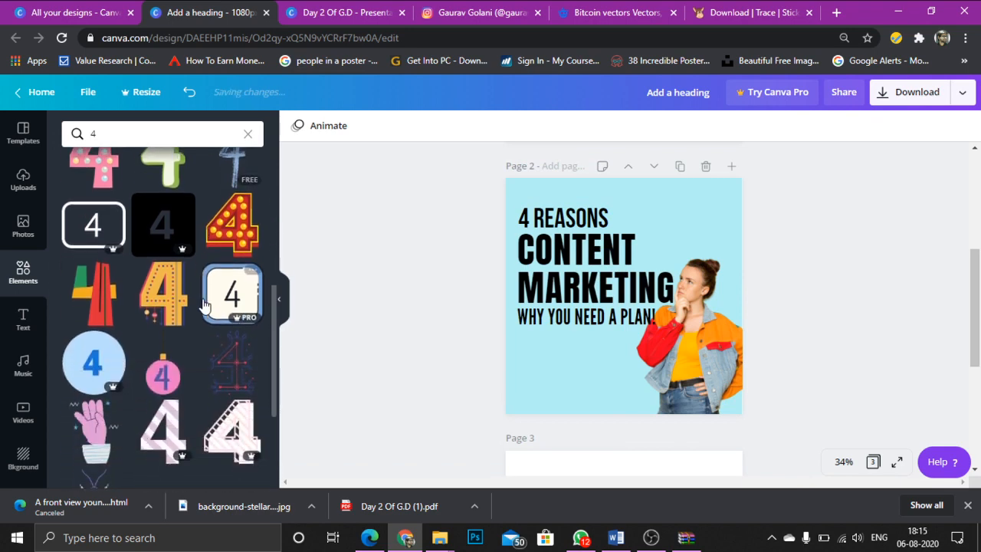
{"action": "scroll", "coordinate": [204, 304], "scroll_direction": "down", "scroll_amount": 5}
{"action": "scroll", "coordinate": [204, 304], "scroll_direction": "up", "scroll_amount": 1}
{"action": "scroll", "coordinate": [204, 304], "scroll_direction": "down", "scroll_amount": 1}
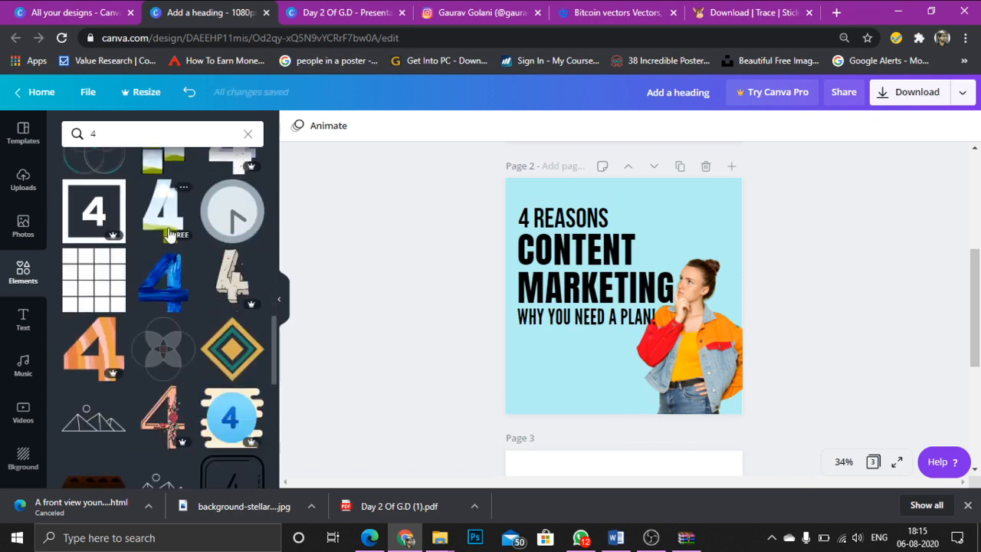
{"action": "left_click", "coordinate": [184, 292]}
{"action": "left_click_drag", "start_coordinate": [644, 341], "coordinate": [565, 303]}
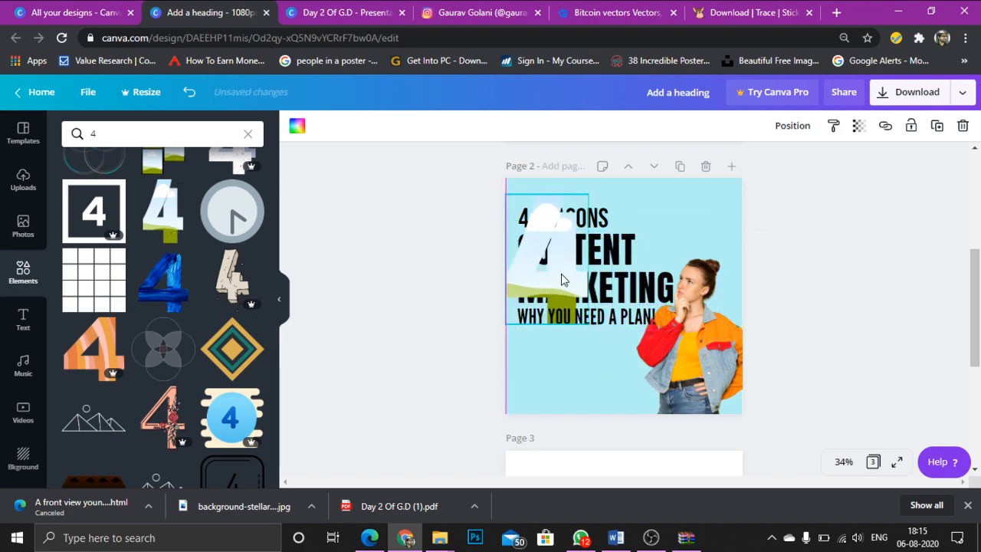
Step: Try sending the "4" frame to the back, then undo the layer change
{"action": "right_click", "coordinate": [562, 280]}
{"action": "left_click", "coordinate": [616, 352]}
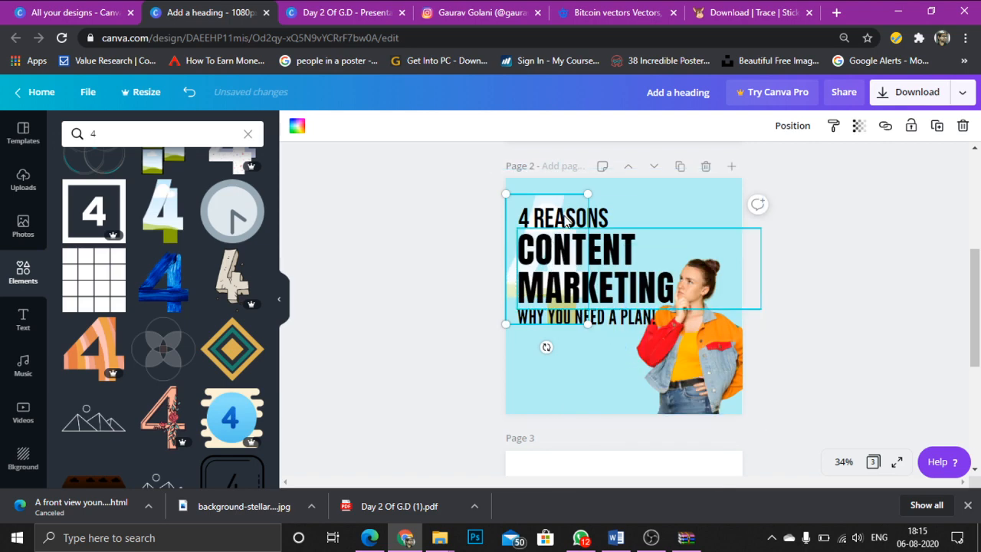
{"action": "key", "text": "ctrl+z"}
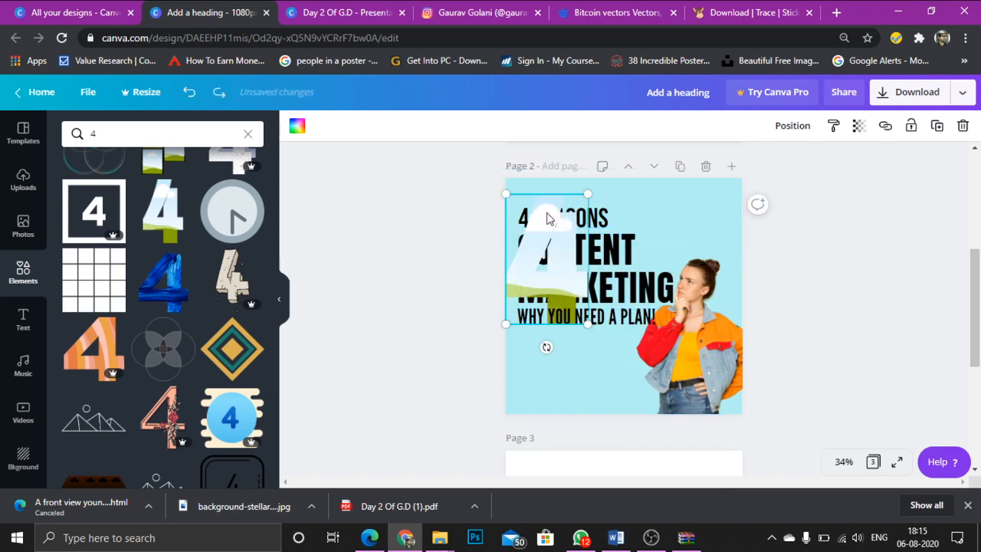
Step: Search the photo library for "white"
{"action": "left_click", "coordinate": [14, 224]}
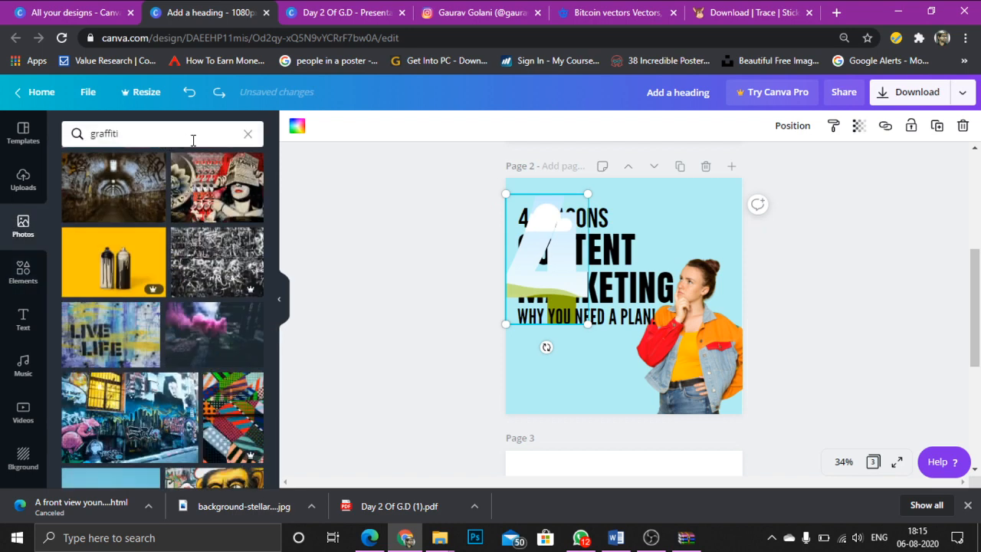
{"action": "left_click", "coordinate": [254, 139]}
{"action": "type", "text": "white"}
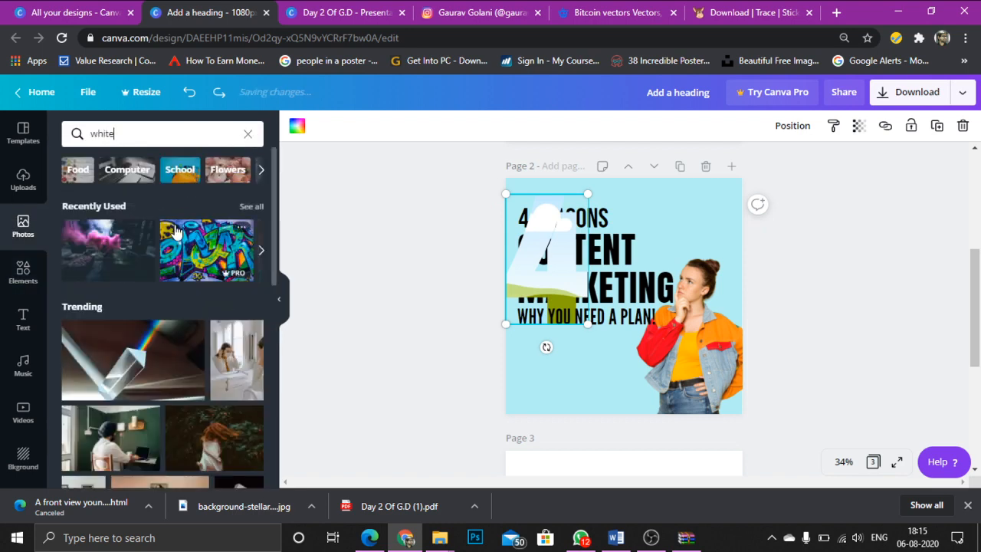
{"action": "key", "text": "Return"}
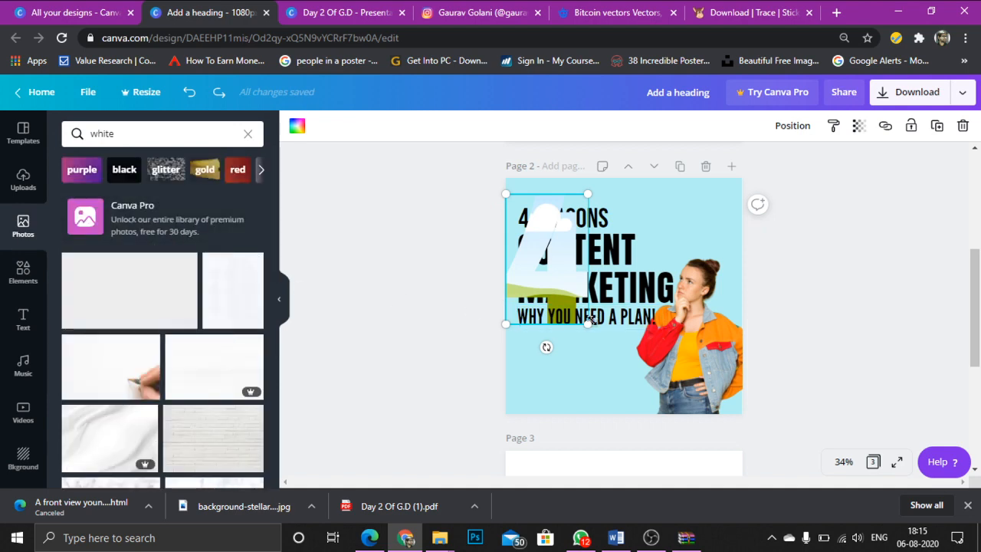
Step: Try and remove the plain light grey photo, then fill the "4" frame with the white textured photo
{"action": "left_click", "coordinate": [181, 303]}
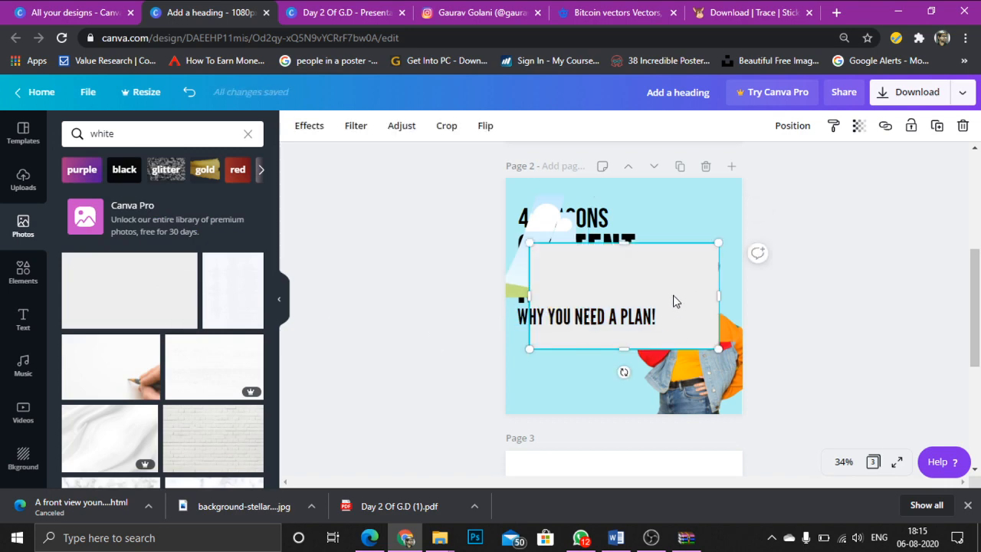
{"action": "key", "text": "Delete"}
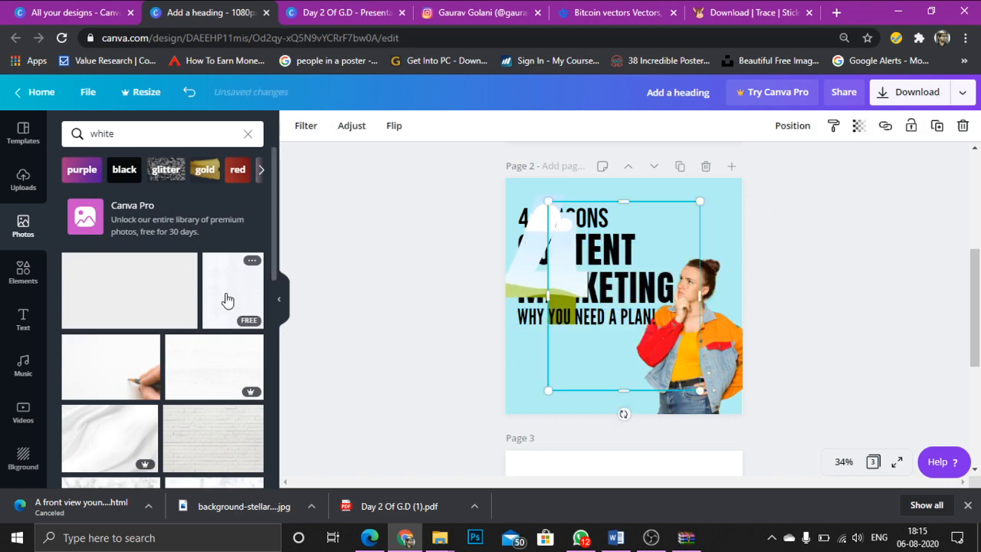
{"action": "left_click", "coordinate": [227, 298]}
{"action": "left_click_drag", "start_coordinate": [613, 283], "coordinate": [568, 276]}
{"action": "left_click", "coordinate": [574, 297]}
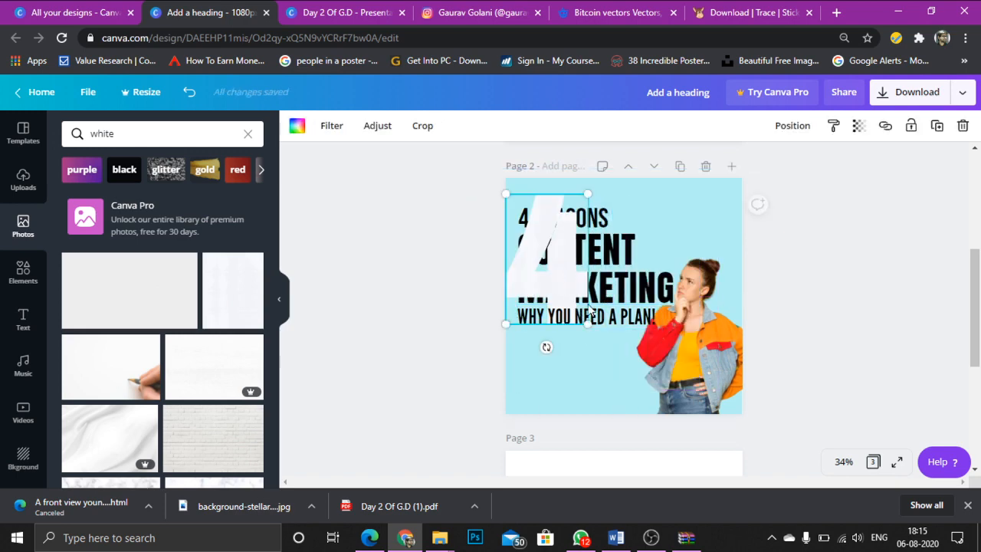
Step: Enlarge the white "4" to about half the page's width and set its transparency to 61
{"action": "mouse_move", "coordinate": [615, 367]}
{"action": "left_mouse_down"}
{"action": "mouse_move", "coordinate": [644, 400]}
{"action": "mouse_move", "coordinate": [625, 383]}
{"action": "left_mouse_up"}
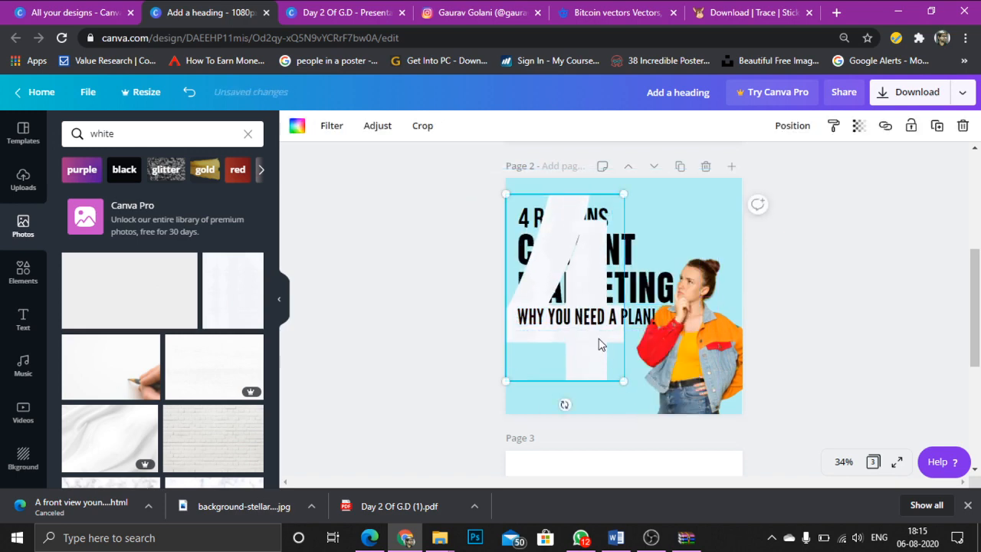
{"action": "left_click", "coordinate": [857, 127]}
{"action": "left_click_drag", "start_coordinate": [814, 159], "coordinate": [791, 179]}
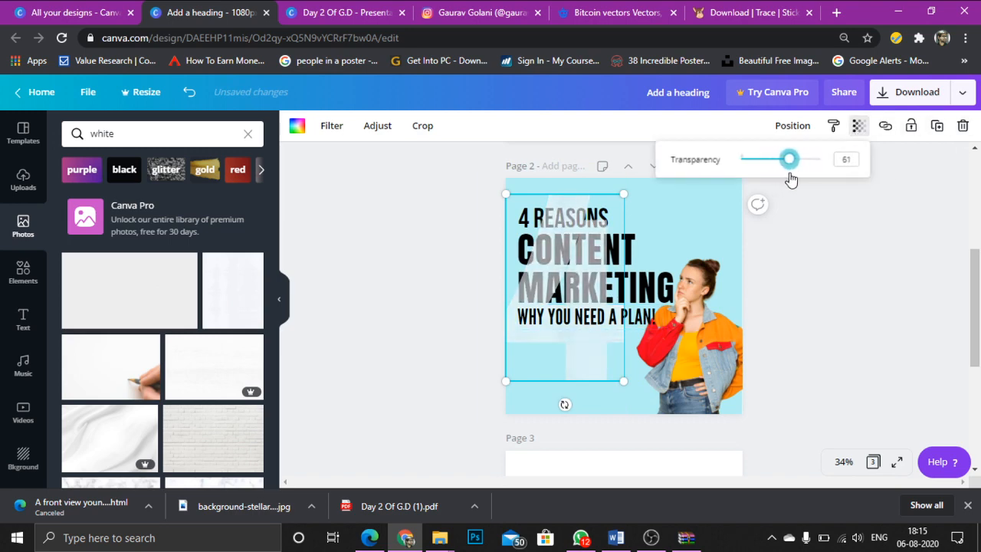
Step: Send the white "4" to the back and move the pale translucent overlay off towards the page's right side
{"action": "right_click", "coordinate": [575, 231]}
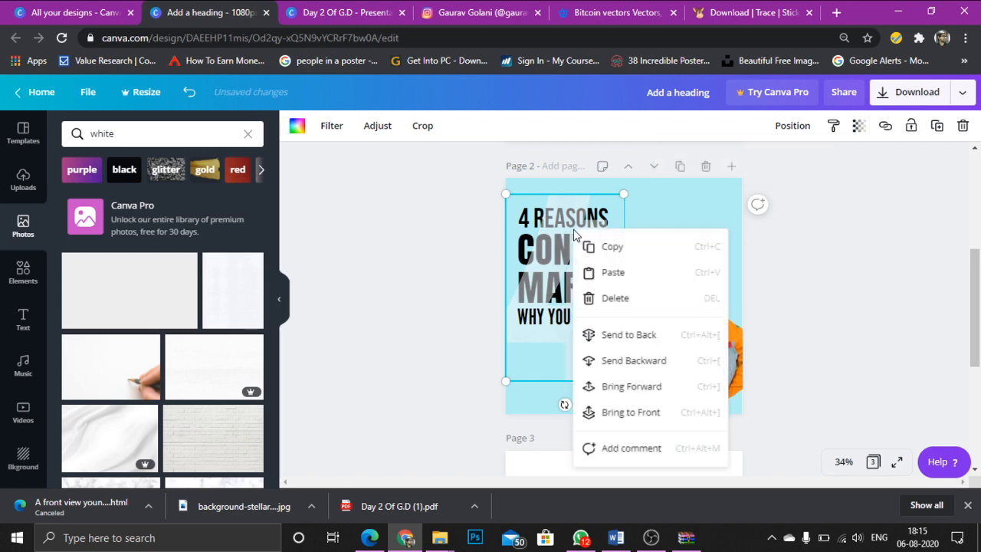
{"action": "left_click", "coordinate": [633, 336]}
{"action": "left_click", "coordinate": [580, 350]}
{"action": "left_click_drag", "start_coordinate": [580, 362], "coordinate": [749, 329]}
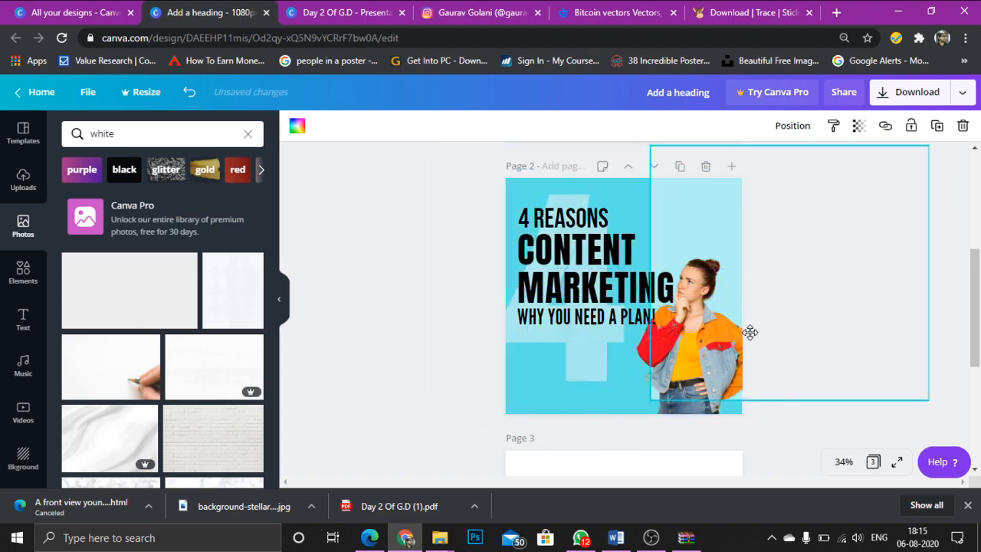
Step: Enlarge the "4" to nearly the page's full height along the left edge and delete the pale translucent overlay
{"action": "left_click", "coordinate": [582, 337]}
{"action": "mouse_move", "coordinate": [582, 337]}
{"action": "left_mouse_down"}
{"action": "mouse_move", "coordinate": [552, 329]}
{"action": "mouse_move", "coordinate": [610, 375]}
{"action": "mouse_move", "coordinate": [574, 344]}
{"action": "left_mouse_up"}
{"action": "left_click_drag", "start_coordinate": [617, 386], "coordinate": [636, 418]}
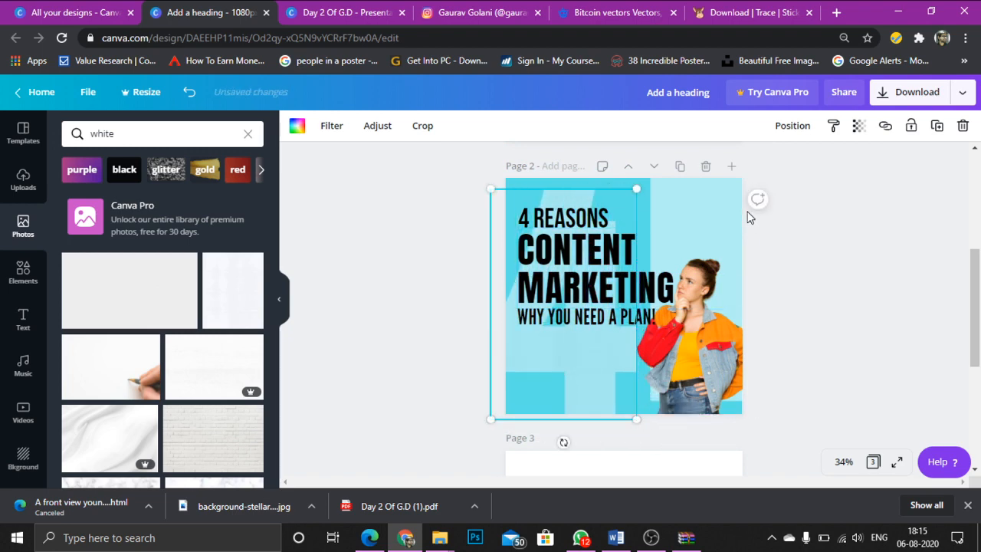
{"action": "mouse_move", "coordinate": [582, 335]}
{"action": "left_mouse_down"}
{"action": "mouse_move", "coordinate": [580, 326]}
{"action": "mouse_move", "coordinate": [585, 333]}
{"action": "left_mouse_up"}
{"action": "left_click", "coordinate": [728, 211]}
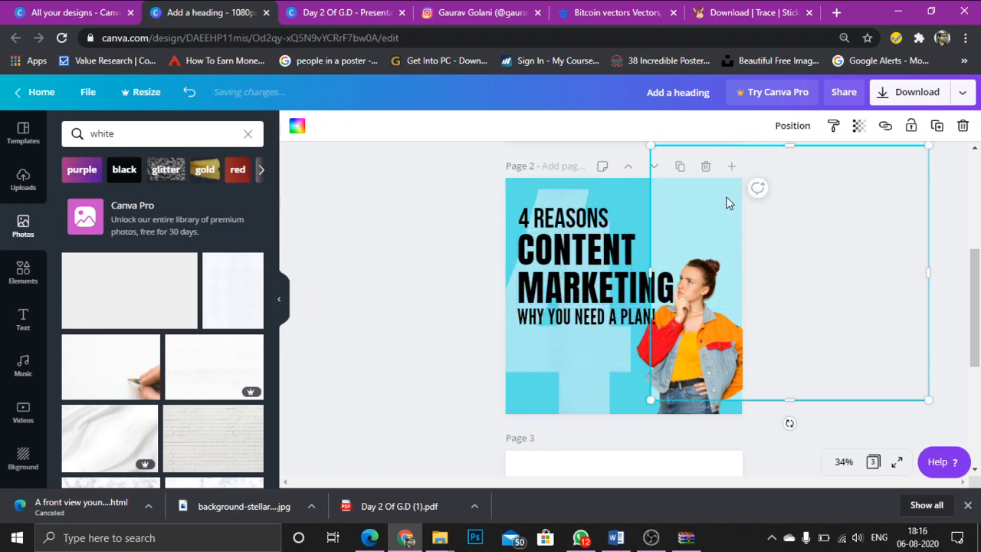
{"action": "key", "text": "Delete"}
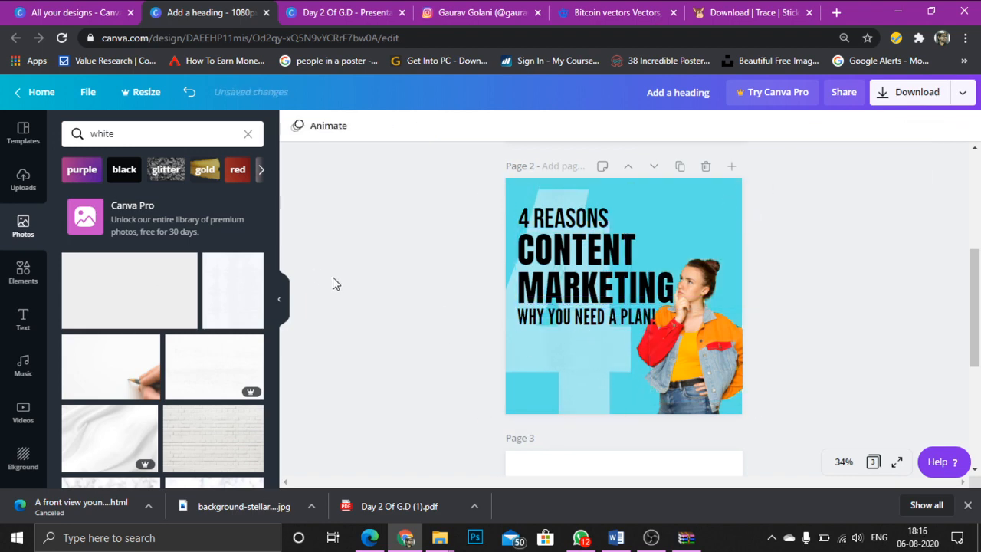
Step: Send the "WHY YOU NEED A PLAN!" line backward and bring the woman's cutout to the front
{"action": "right_click", "coordinate": [625, 322]}
{"action": "left_click", "coordinate": [669, 377]}
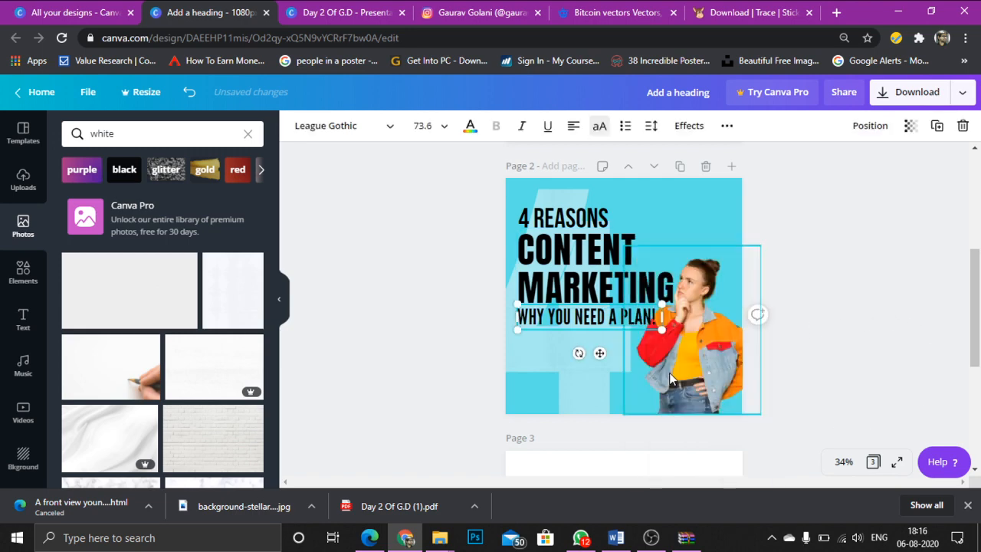
{"action": "right_click", "coordinate": [721, 371]}
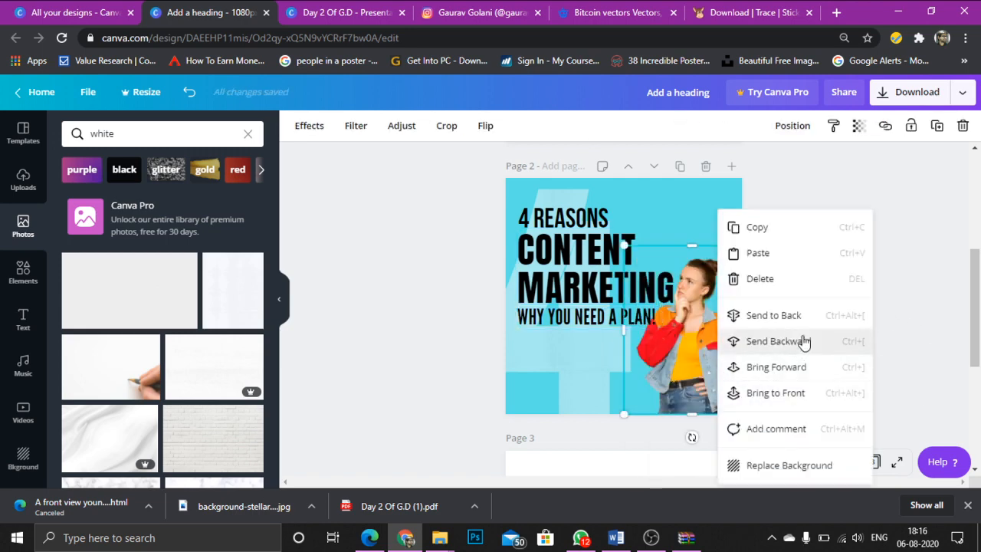
{"action": "left_click", "coordinate": [790, 399]}
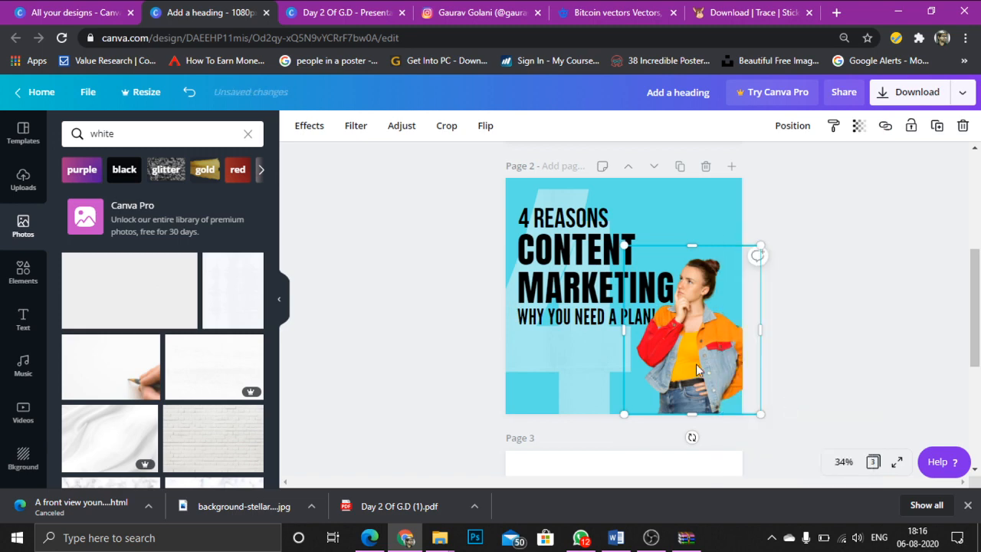
{"action": "left_click", "coordinate": [855, 303]}
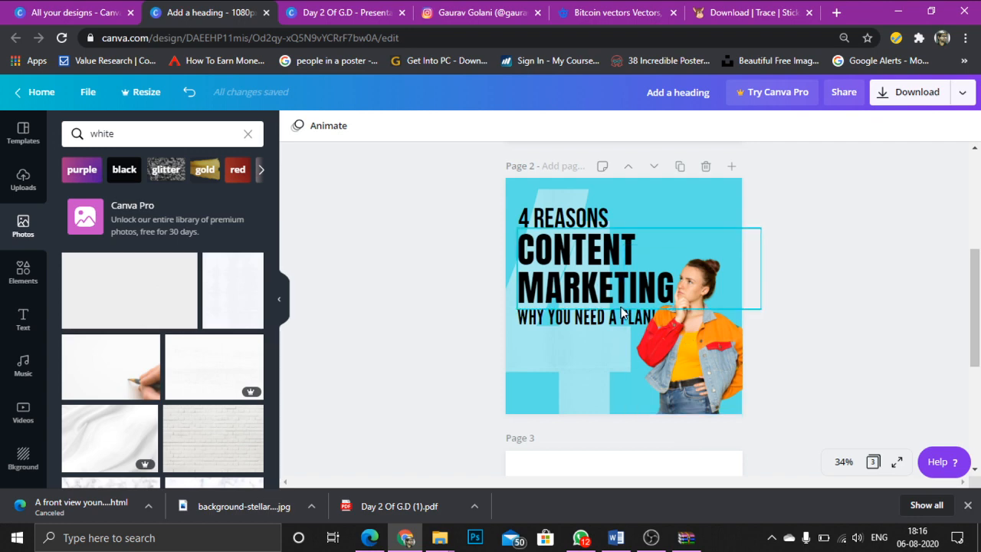
Step: Try the Hollow effect on the "CONTENT MARKETING" heading and apply the Shadow effect instead
{"action": "left_click", "coordinate": [594, 263]}
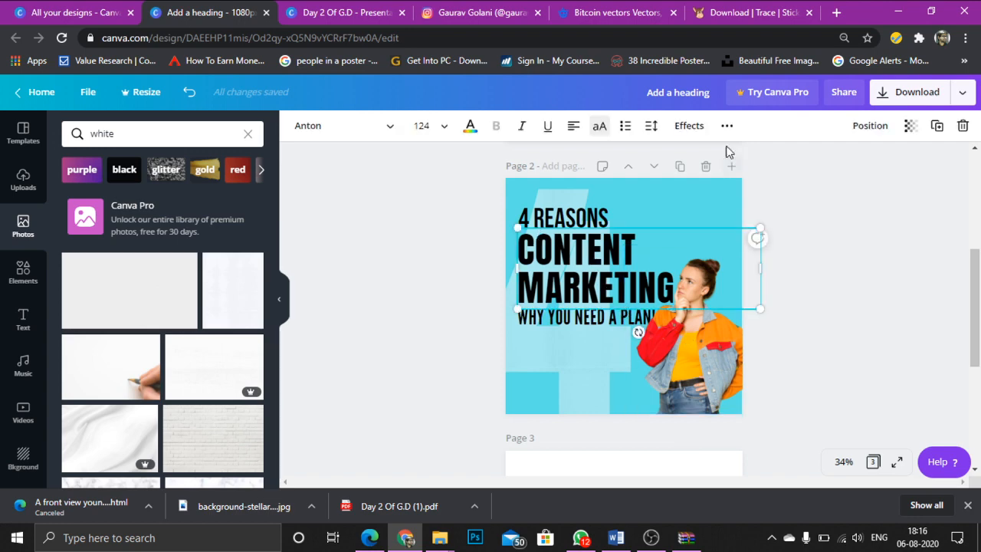
{"action": "left_click", "coordinate": [688, 126]}
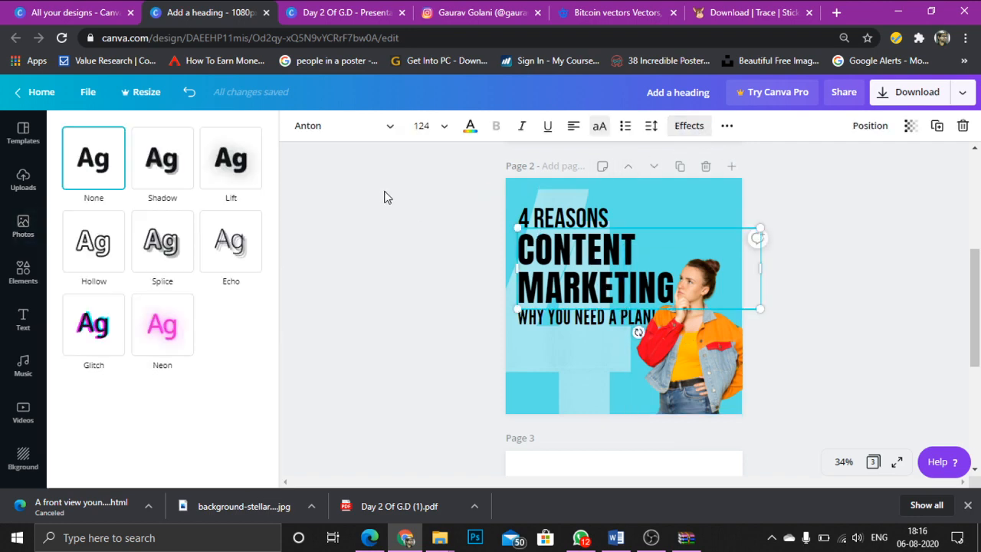
{"action": "left_click", "coordinate": [113, 245]}
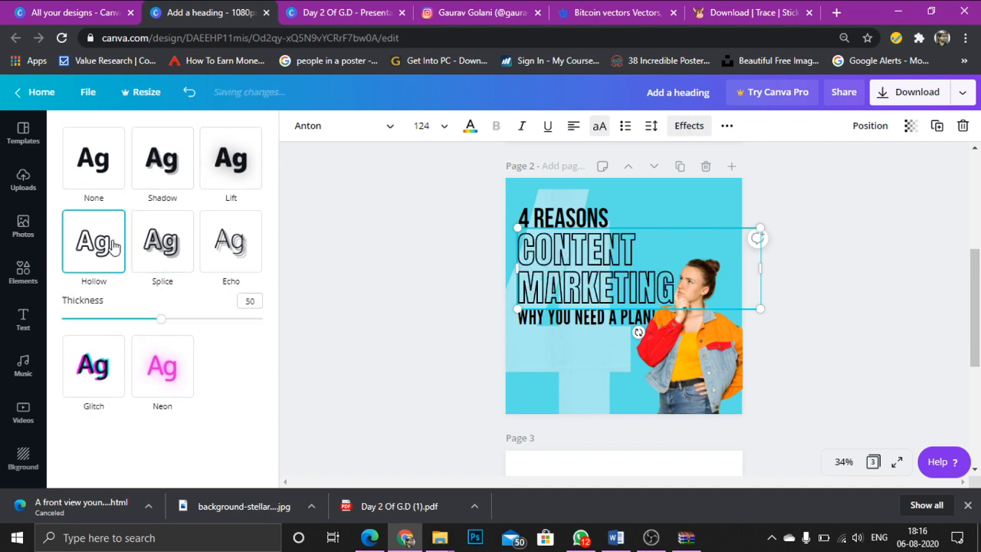
{"action": "left_click", "coordinate": [167, 180]}
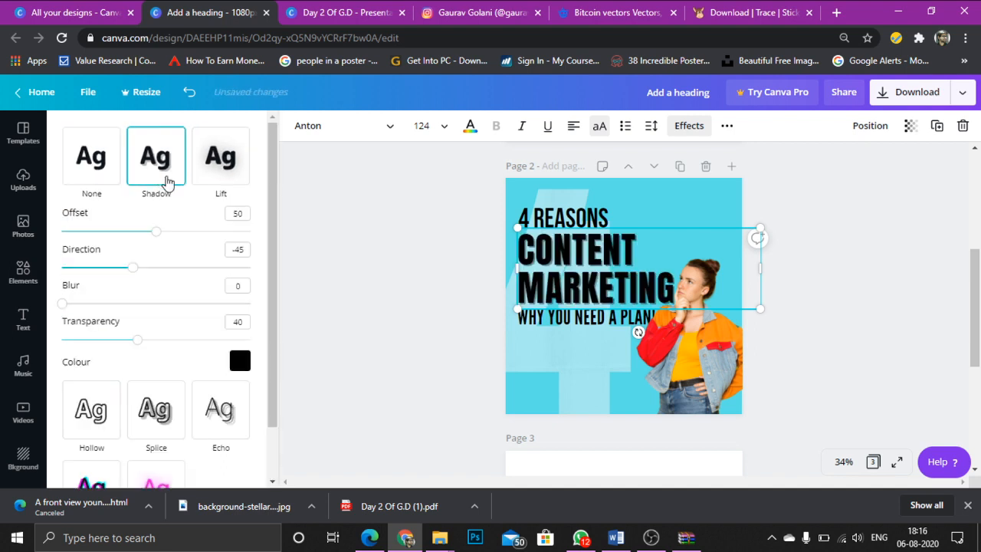
Step: Try the Lift and Neon effects on the "CONTENT MARKETING" heading and apply the Glitch effect instead
{"action": "left_click", "coordinate": [214, 179]}
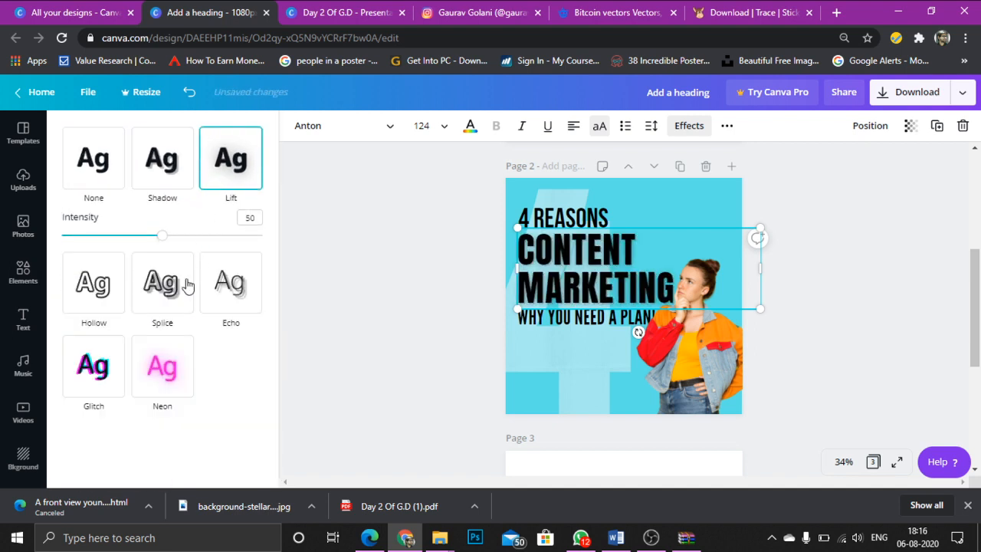
{"action": "left_click", "coordinate": [210, 308]}
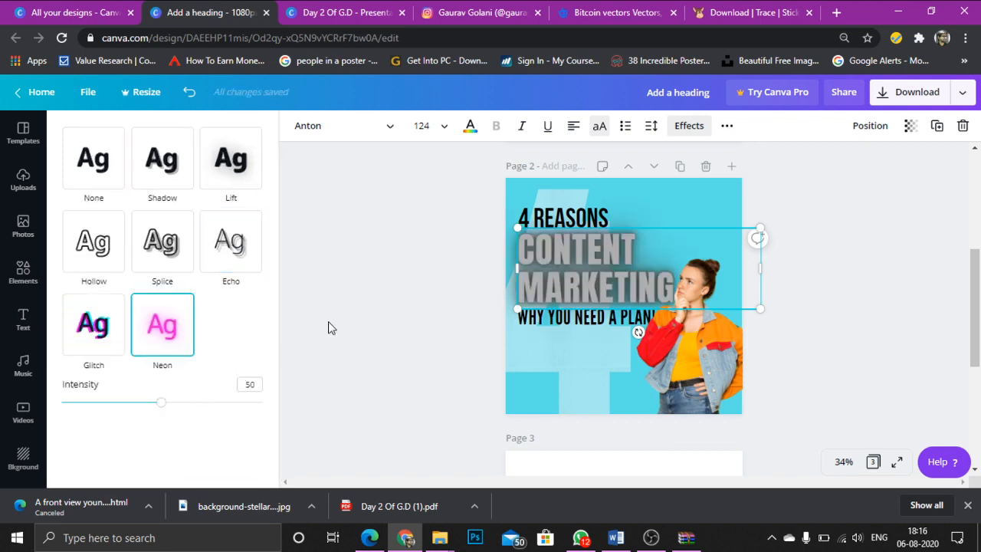
{"action": "left_click", "coordinate": [93, 321]}
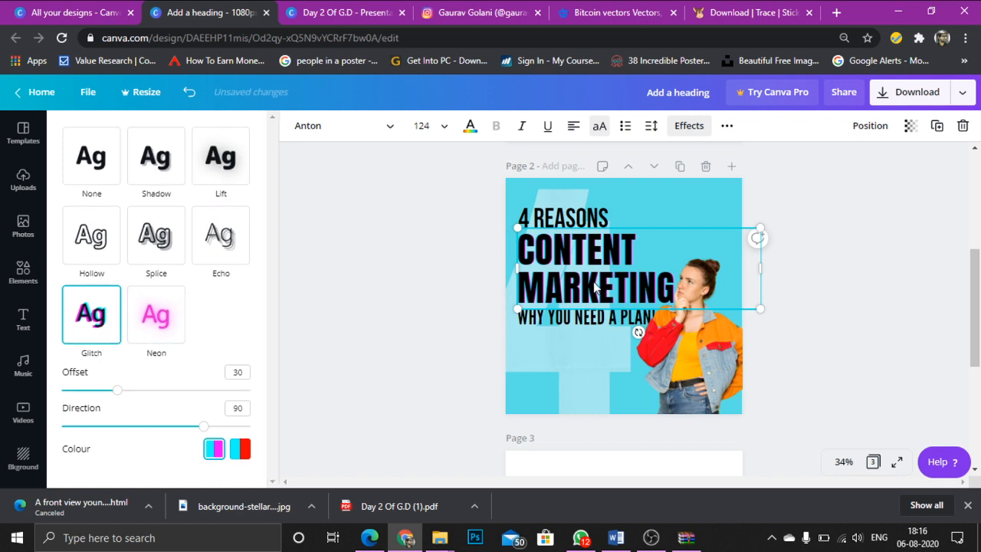
Step: Apply the Glitch effect to the "4 REASONS" heading and the "WHY YOU NEED A PLAN!" line
{"action": "left_click", "coordinate": [578, 222]}
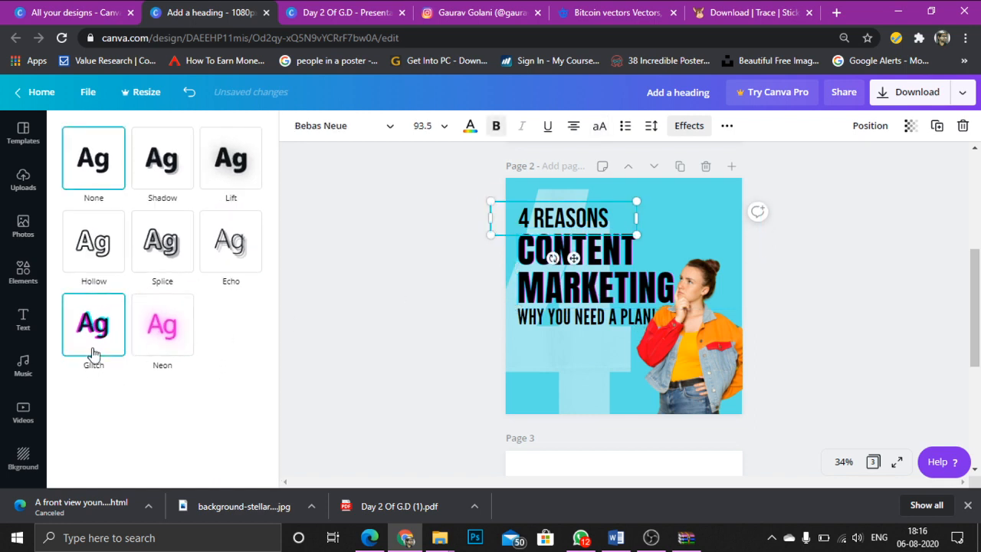
{"action": "left_click", "coordinate": [89, 325]}
{"action": "left_click", "coordinate": [546, 322]}
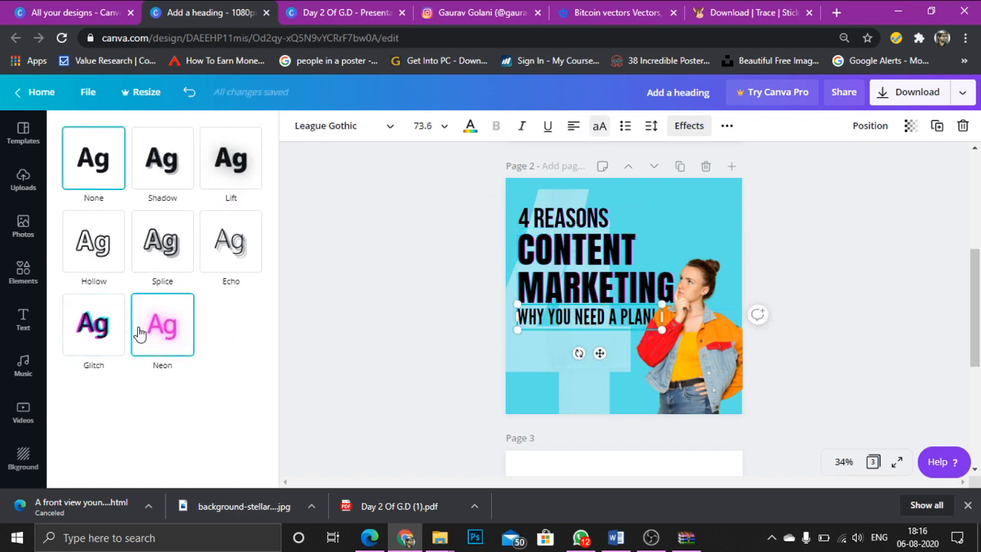
{"action": "left_click", "coordinate": [112, 325]}
{"action": "left_click", "coordinate": [418, 293]}
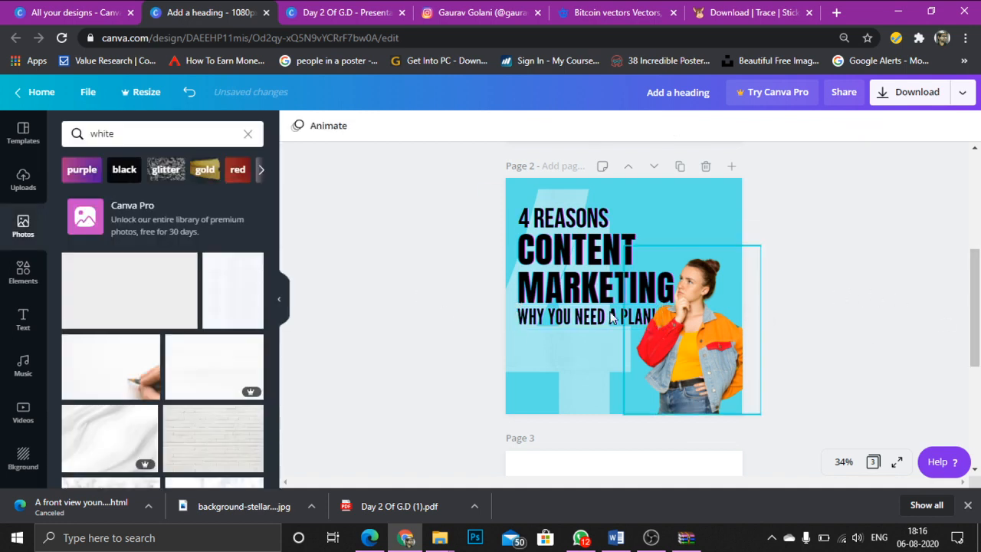
{"action": "left_click", "coordinate": [551, 283]}
{"action": "left_click", "coordinate": [569, 220]}
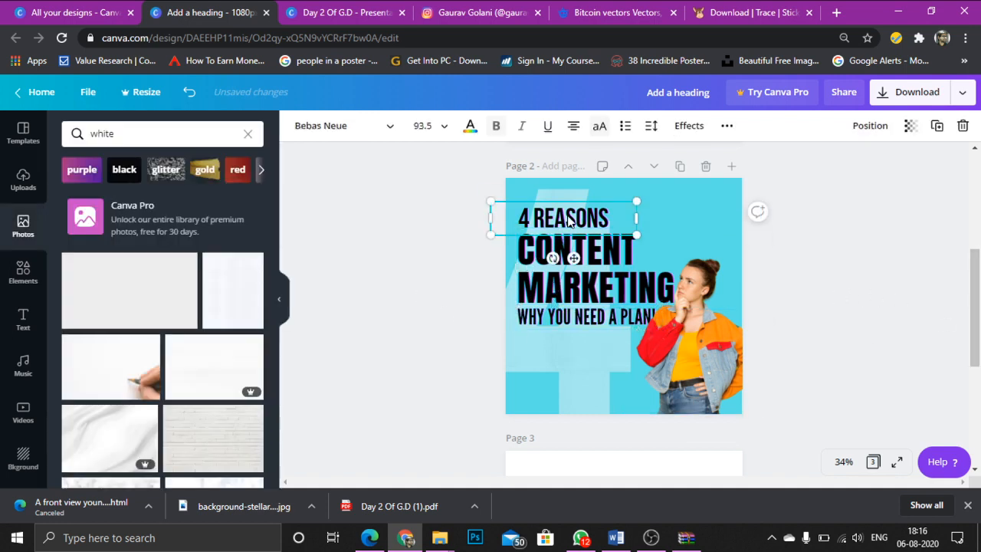
{"action": "left_click", "coordinate": [459, 234]}
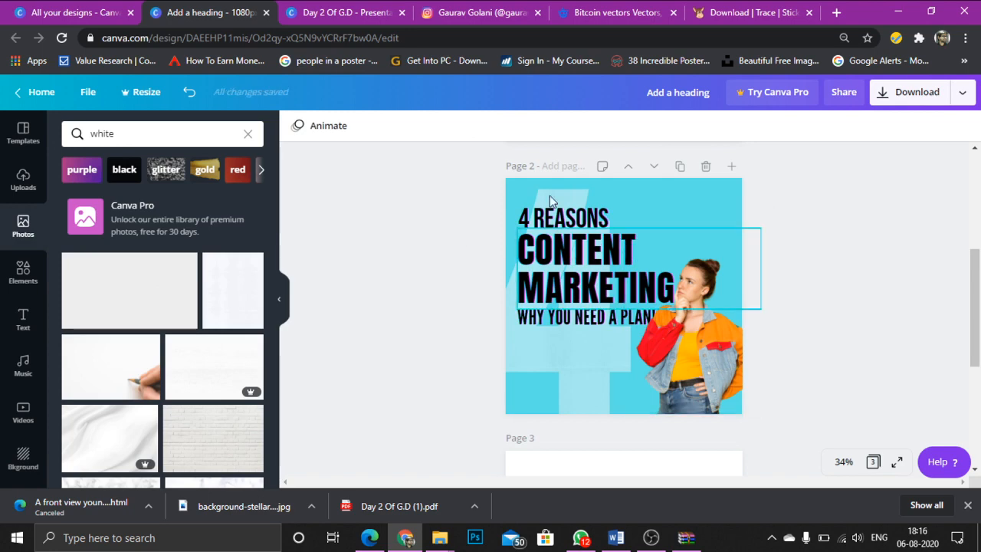
Step: Check the reference Instagram post and recolour the "4 REASONS" and "CONTENT MARKETING" headings on page 2 white
{"action": "left_click", "coordinate": [617, 12]}
{"action": "left_click", "coordinate": [452, 11]}
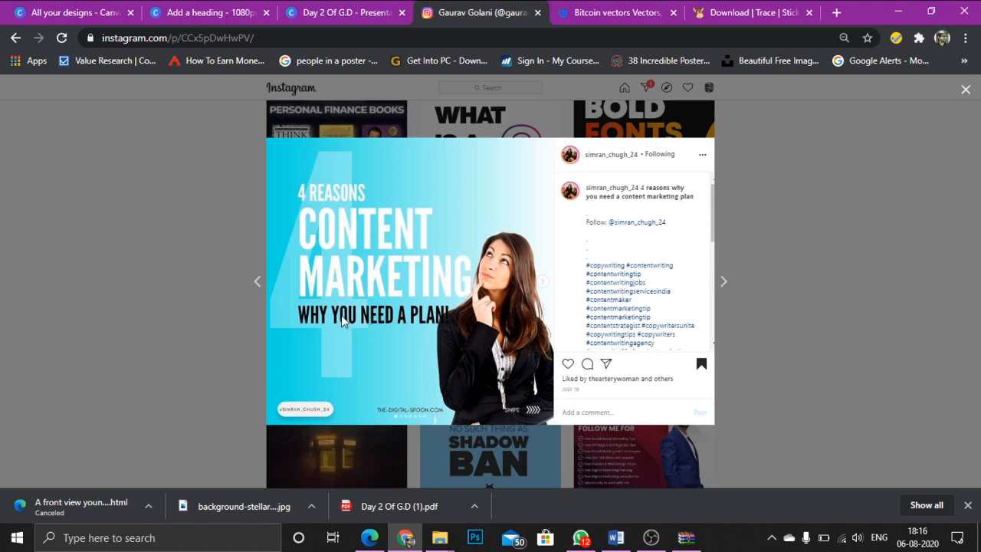
{"action": "left_click", "coordinate": [240, 11]}
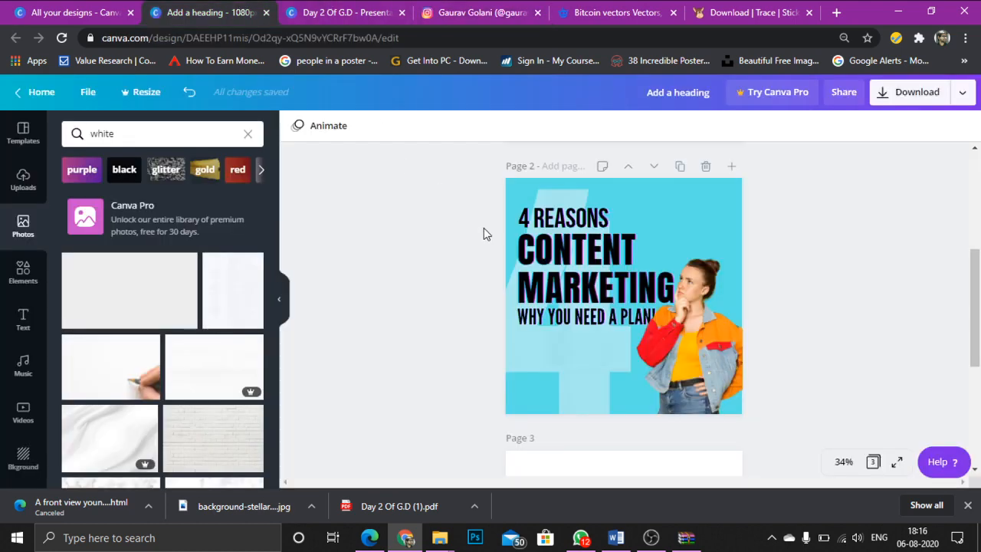
{"action": "left_click", "coordinate": [529, 219]}
{"action": "left_click", "coordinate": [470, 126]}
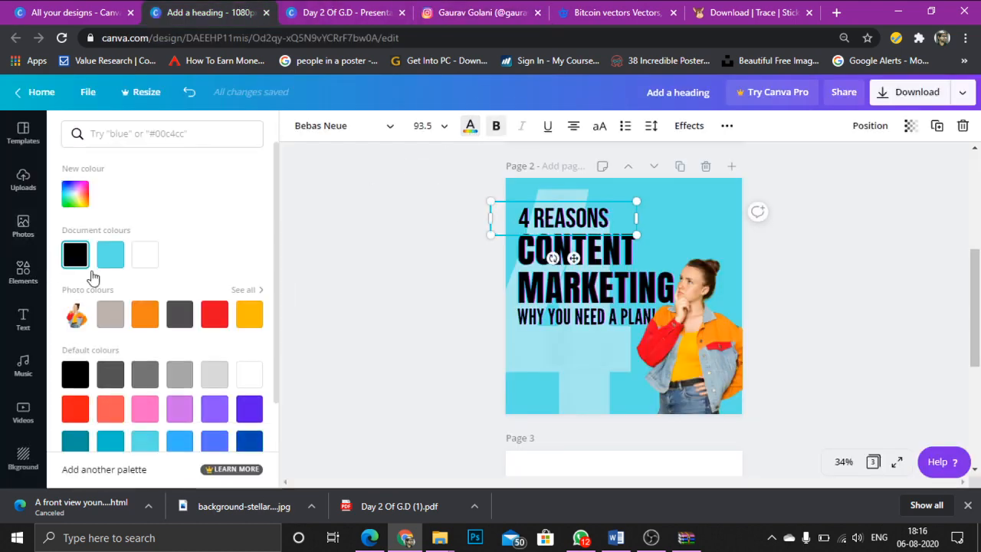
{"action": "left_click", "coordinate": [146, 260]}
{"action": "key", "text": "Tab"}
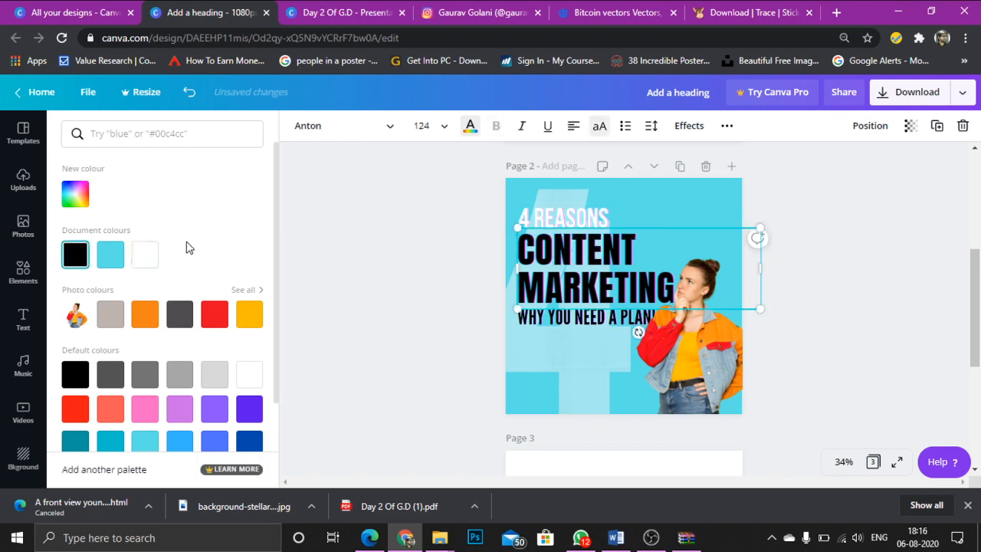
{"action": "left_click", "coordinate": [145, 256]}
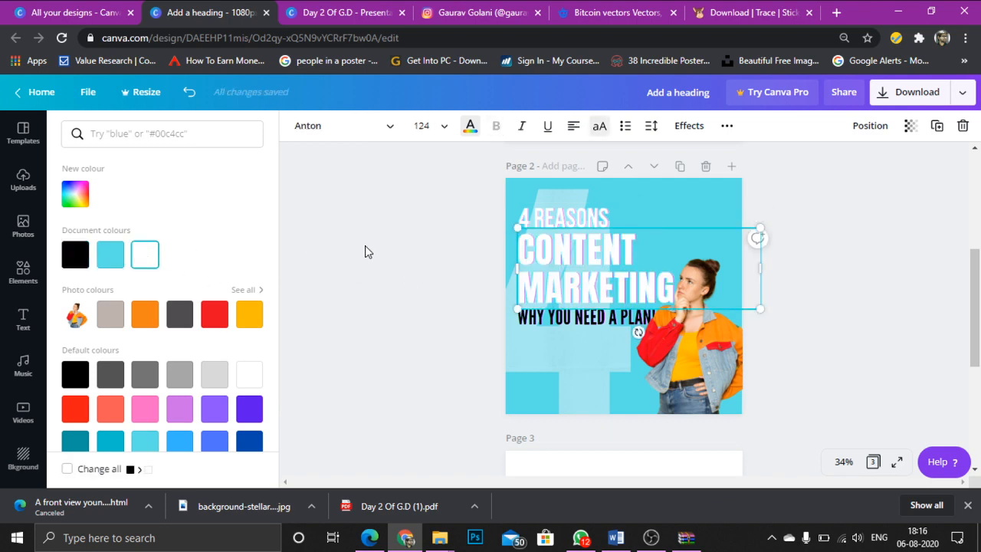
Step: Remove the Glitch effect from the "CONTENT MARKETING" and "4 REASONS" headings
{"action": "left_click", "coordinate": [688, 125]}
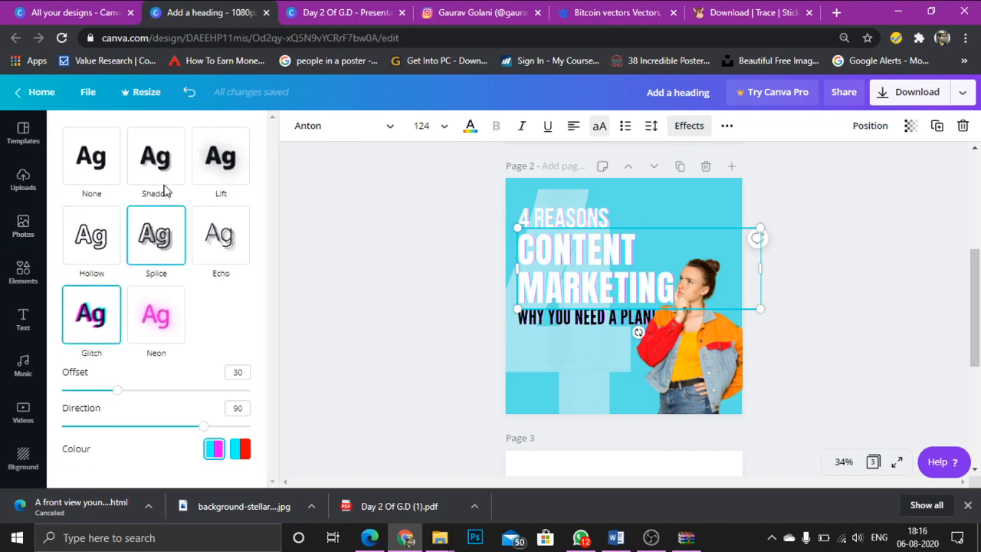
{"action": "left_click", "coordinate": [93, 159]}
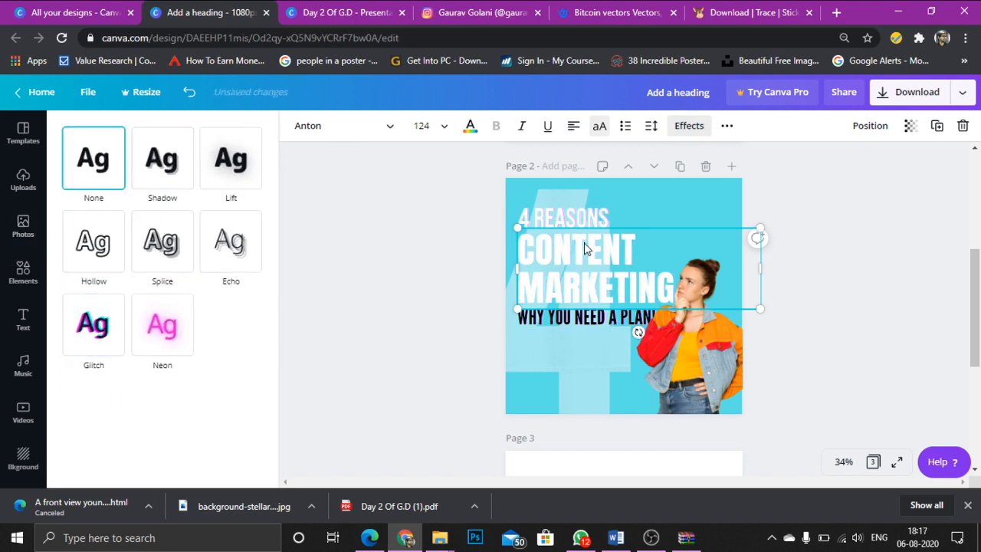
{"action": "left_click", "coordinate": [557, 220]}
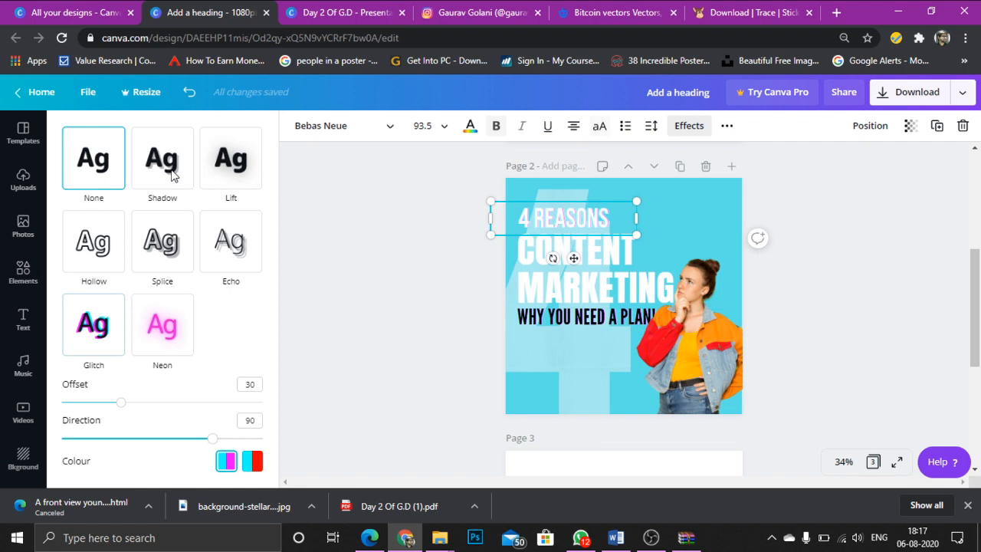
{"action": "left_click", "coordinate": [458, 326]}
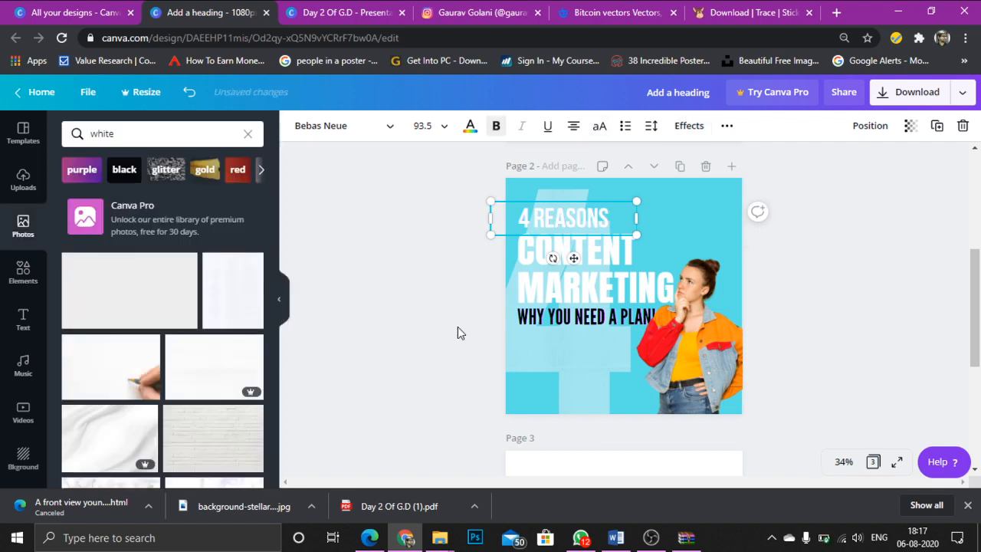
{"action": "left_click", "coordinate": [453, 298]}
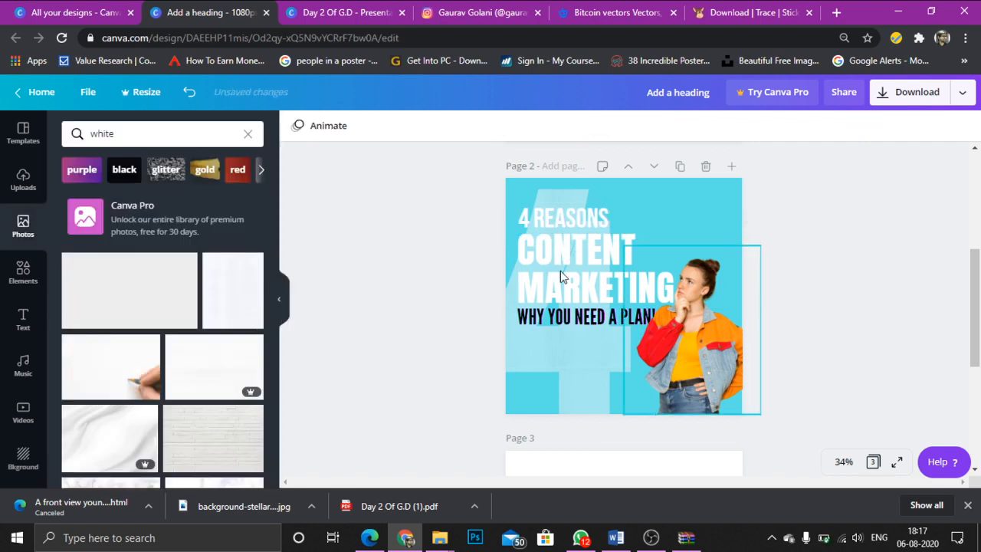
Step: Review the reference Instagram post again and search Canva's photo library for "logo"
{"action": "left_click", "coordinate": [629, 8]}
{"action": "left_click", "coordinate": [477, 11]}
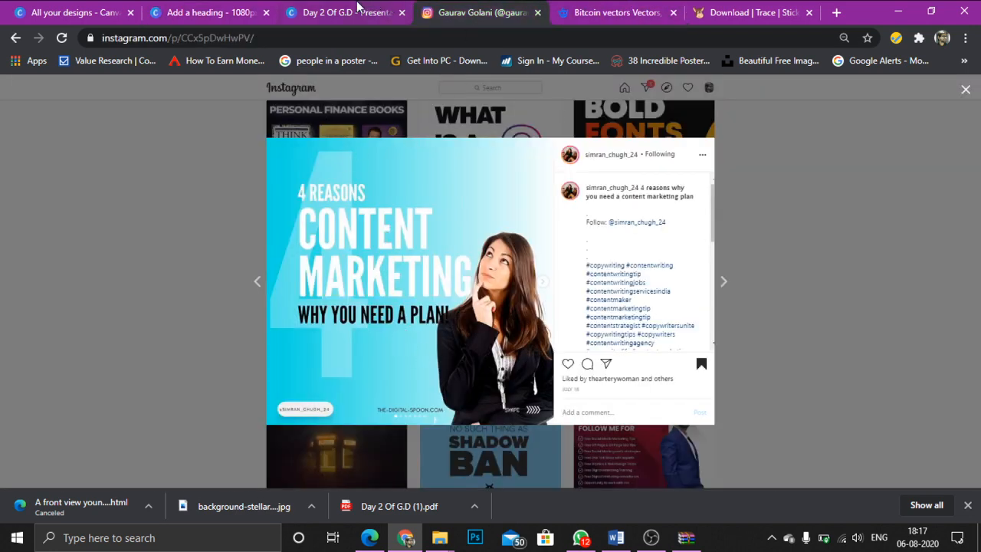
{"action": "left_click", "coordinate": [251, 10]}
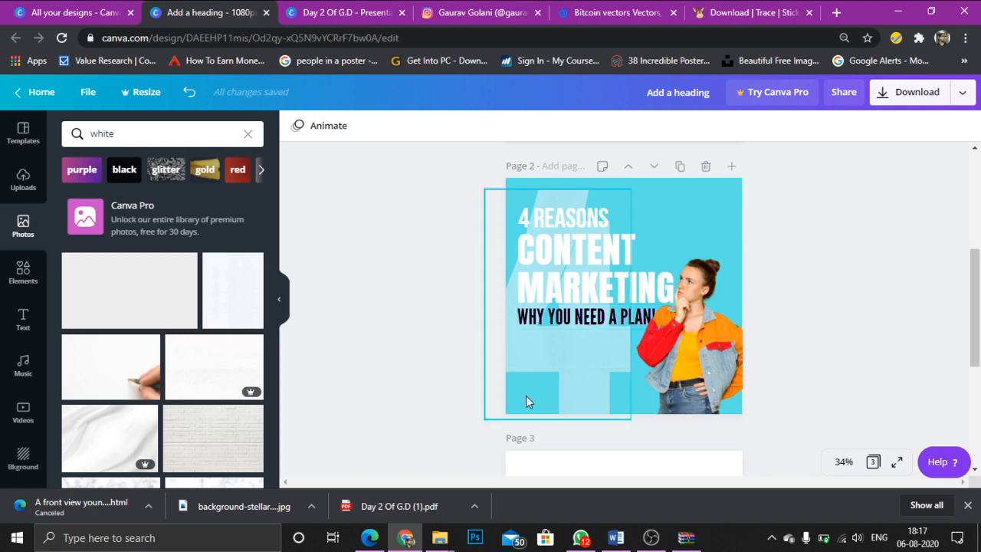
{"action": "left_click", "coordinate": [10, 146]}
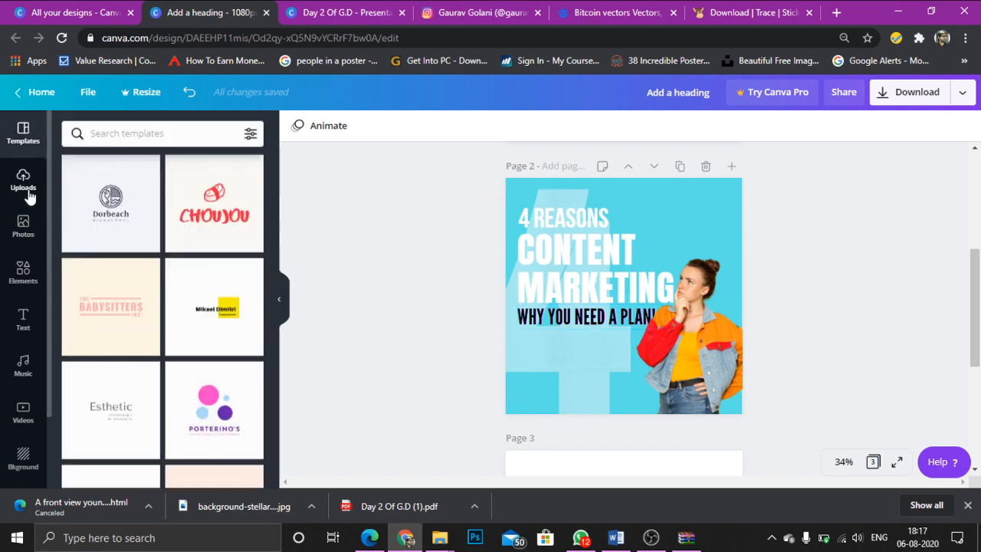
{"action": "left_click", "coordinate": [22, 183]}
{"action": "left_click", "coordinate": [23, 270]}
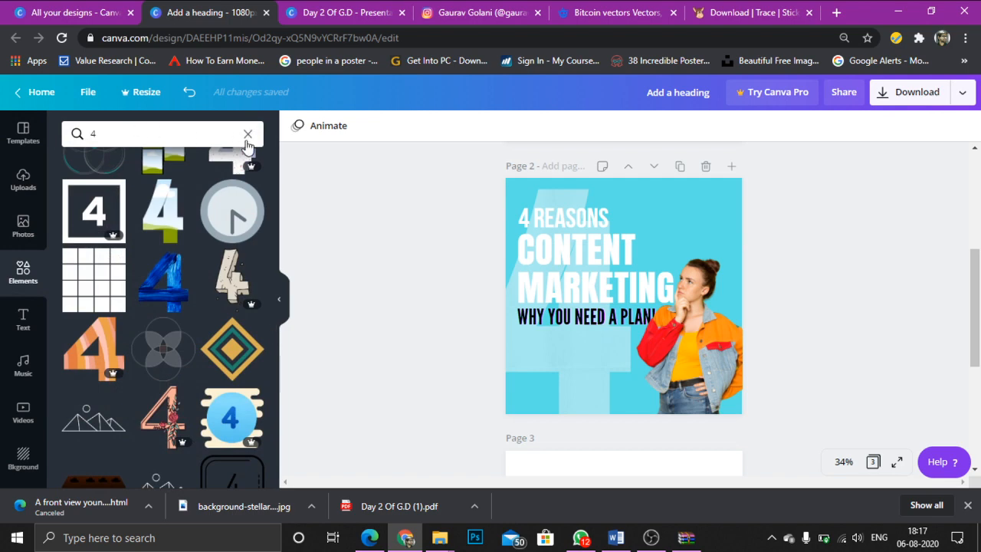
{"action": "left_click", "coordinate": [248, 134]}
{"action": "left_click", "coordinate": [19, 329]}
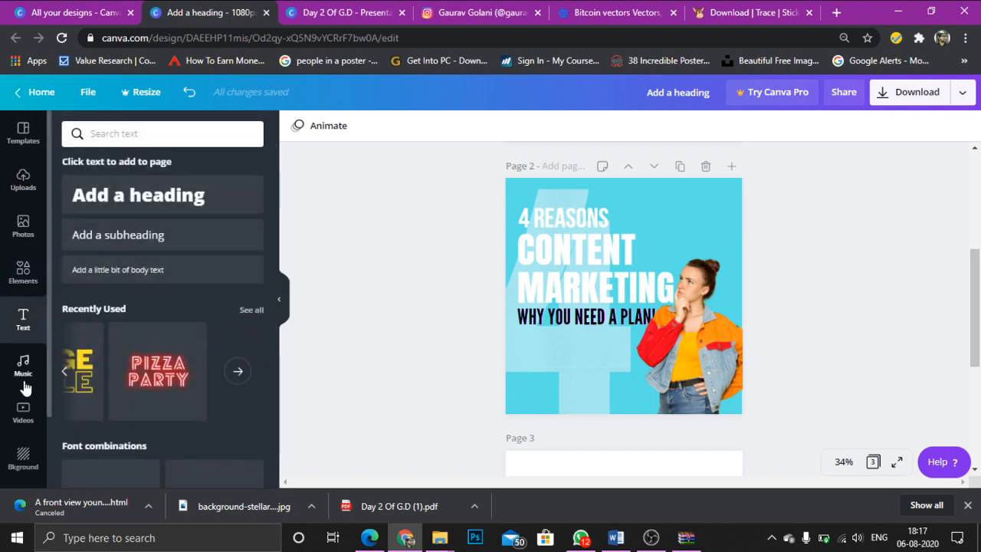
{"action": "left_click", "coordinate": [21, 271]}
{"action": "left_click", "coordinate": [19, 244]}
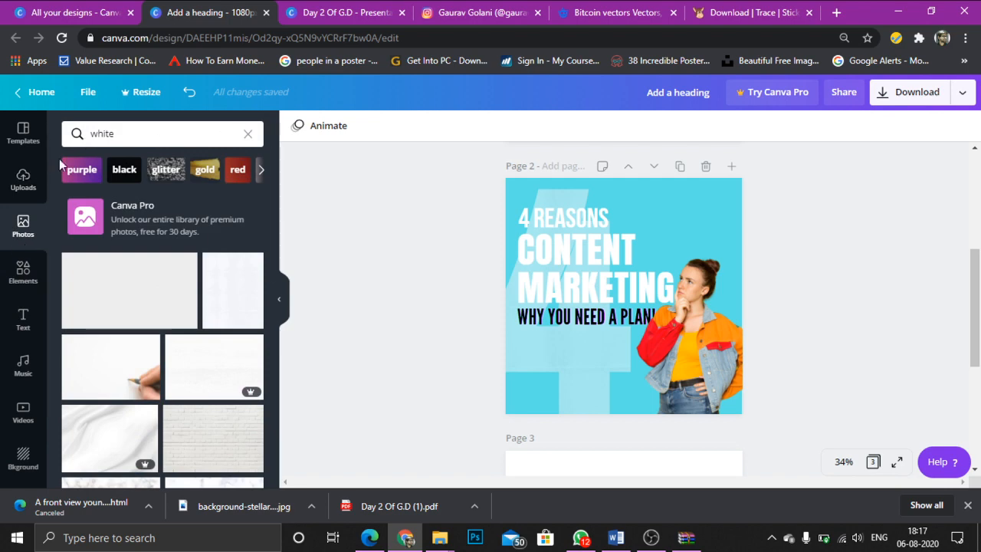
{"action": "left_click", "coordinate": [246, 134]}
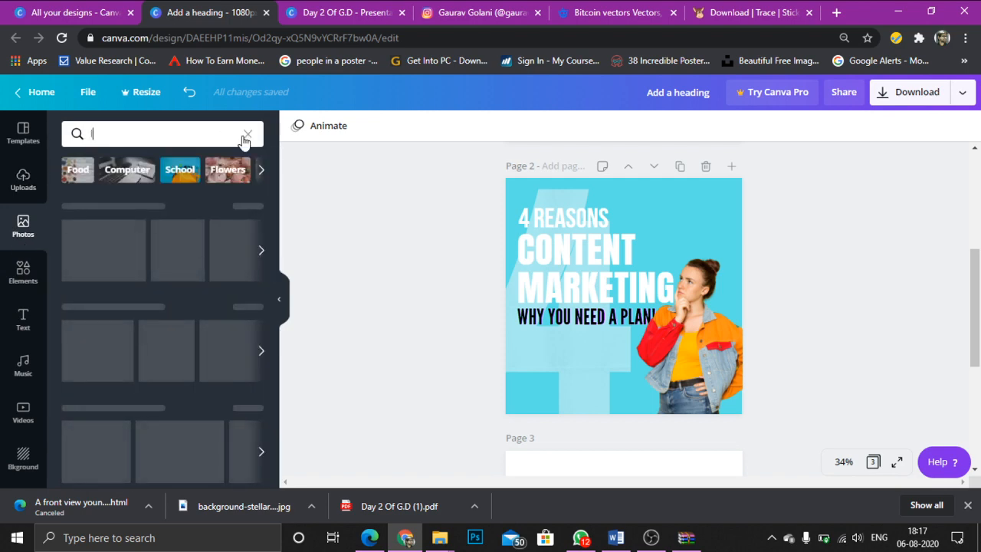
{"action": "key", "text": "Return"}
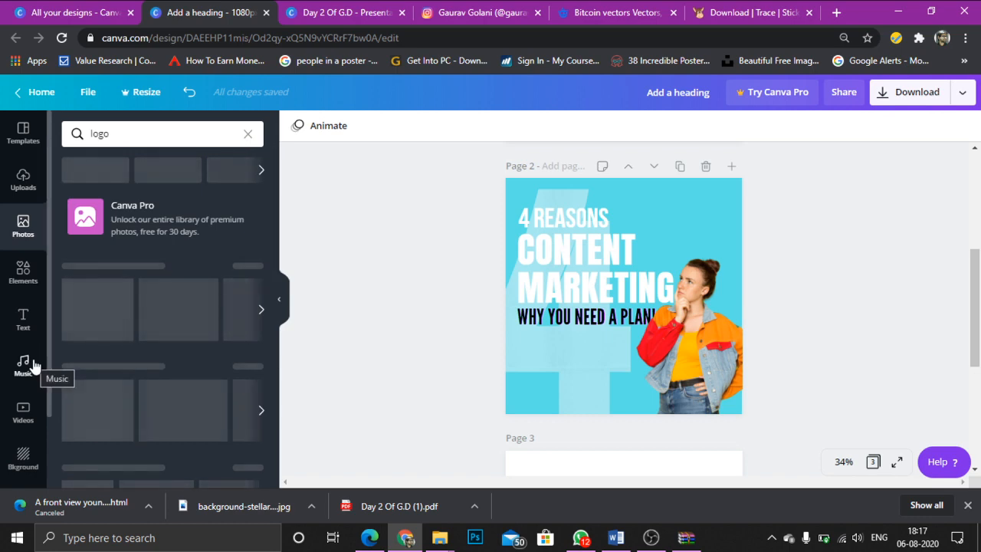
{"action": "left_click", "coordinate": [650, 538]}
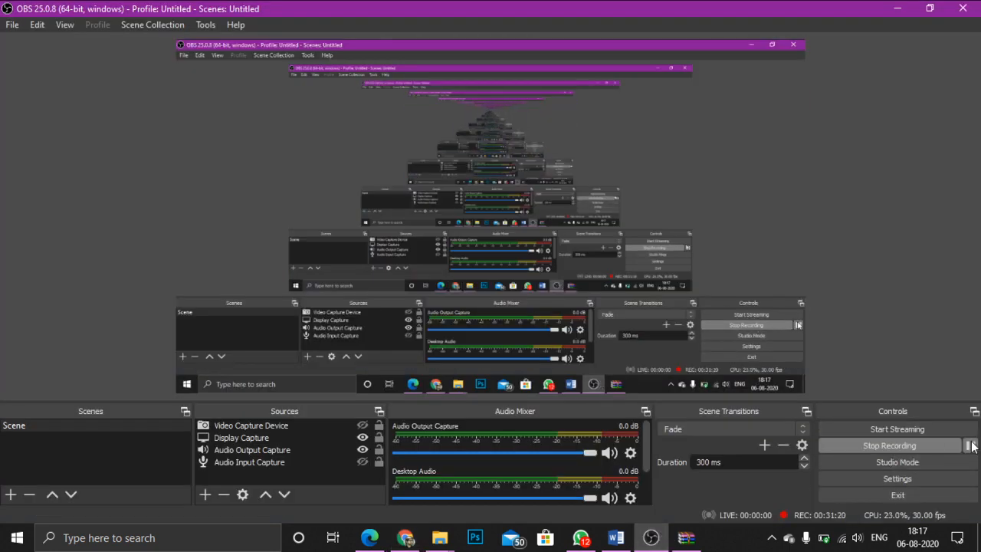
{"action": "left_click", "coordinate": [413, 533]}
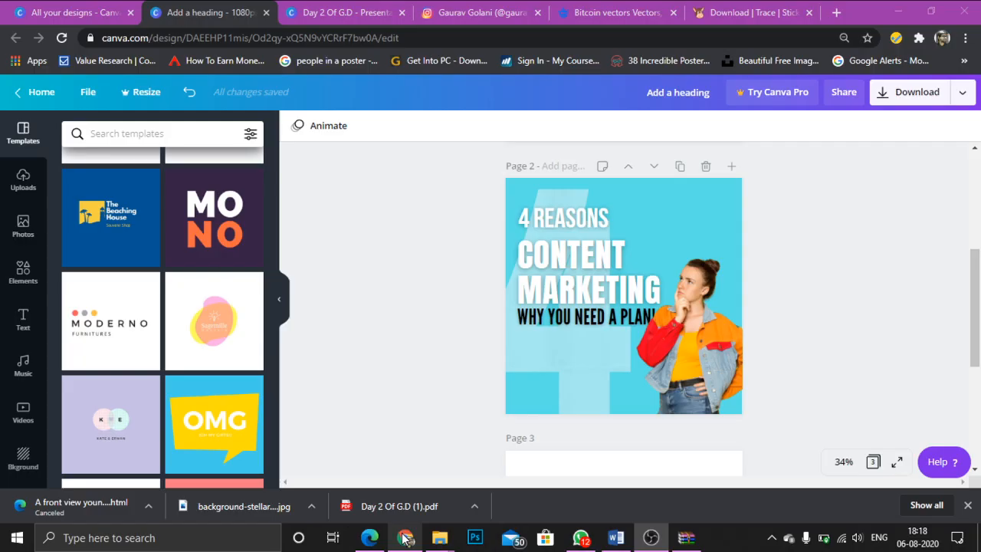
Step: Find the "PRIMAL" clothing company logo among the templates and apply it to page 1
{"action": "scroll", "coordinate": [192, 410], "scroll_direction": "down", "scroll_amount": 1}
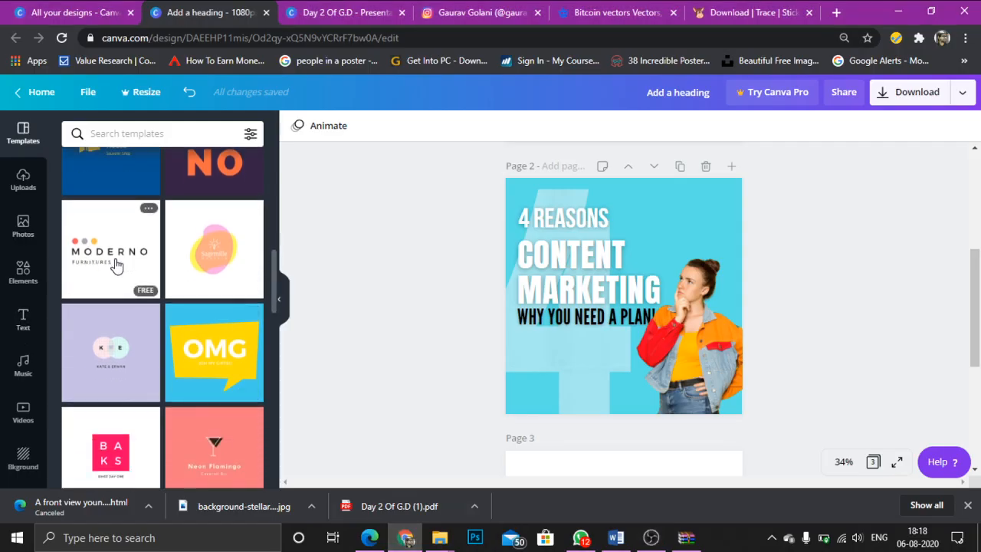
{"action": "scroll", "coordinate": [117, 265], "scroll_direction": "down", "scroll_amount": 2}
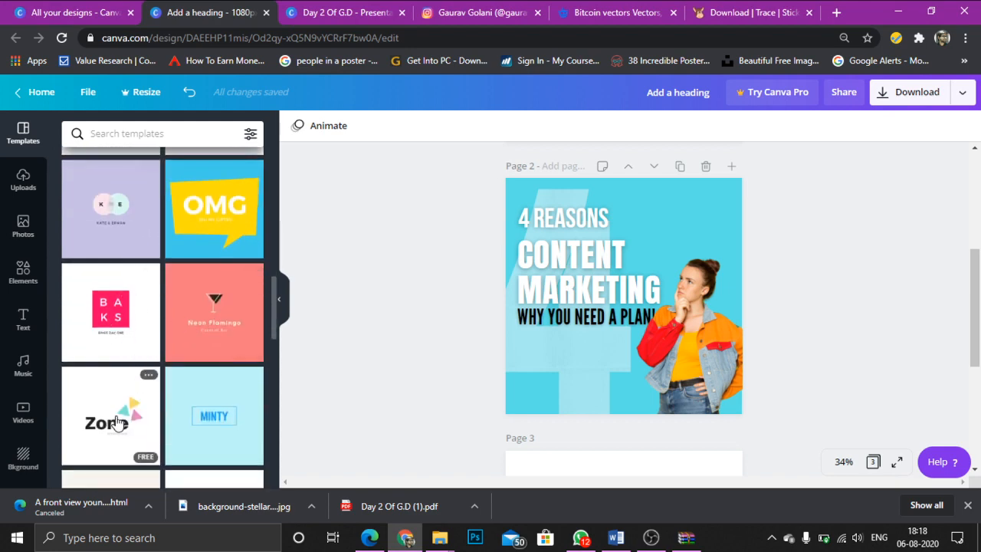
{"action": "scroll", "coordinate": [146, 380], "scroll_direction": "down", "scroll_amount": 3}
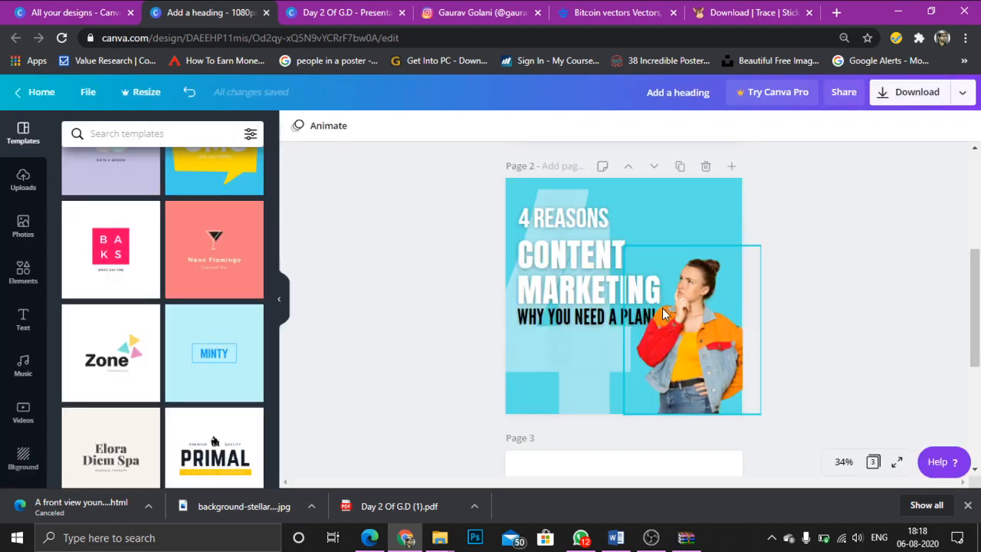
{"action": "scroll", "coordinate": [663, 308], "scroll_direction": "up", "scroll_amount": 4}
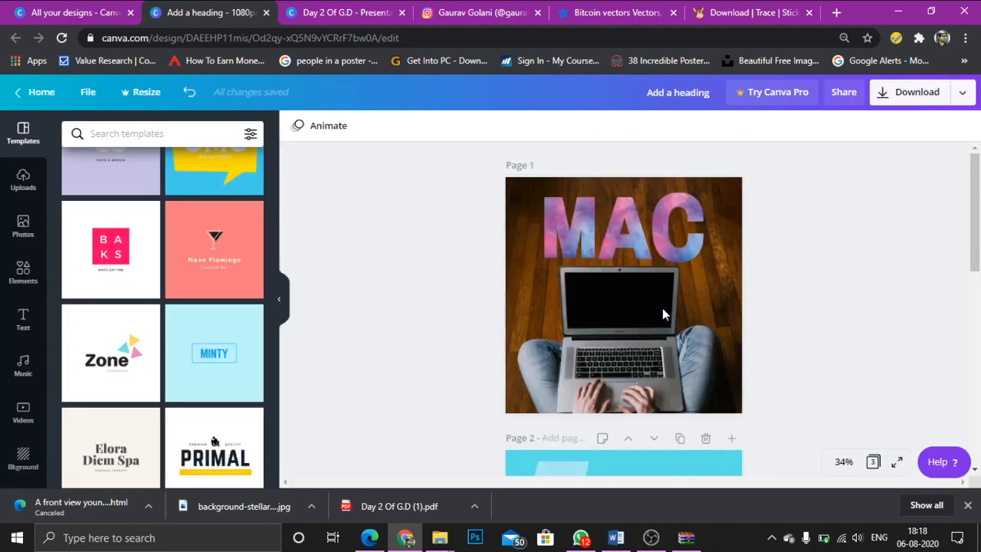
{"action": "scroll", "coordinate": [662, 308], "scroll_direction": "down", "scroll_amount": 1}
{"action": "left_click", "coordinate": [253, 418]}
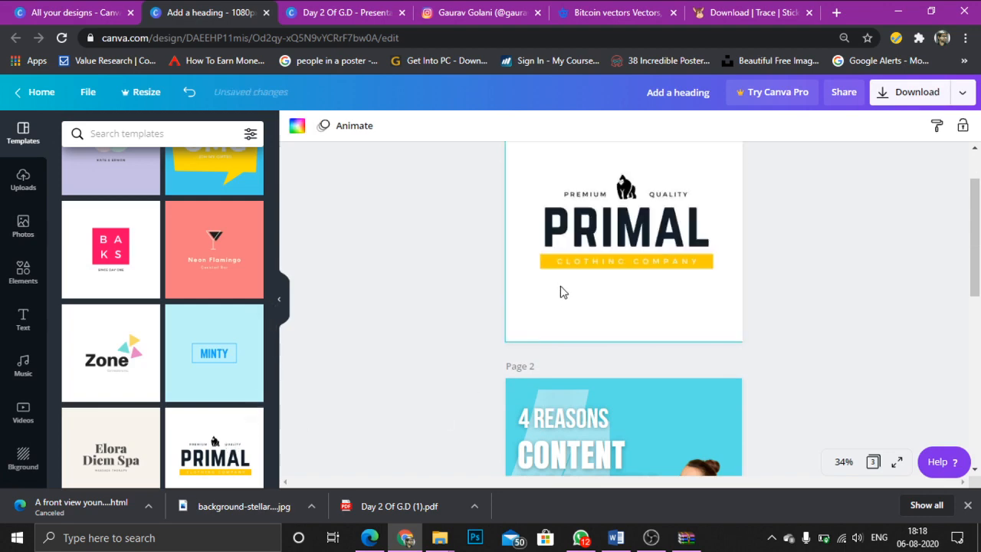
Step: Copy the gorilla icon from the page 1 logo to page 2 and place it in the design's lower-left corner
{"action": "scroll", "coordinate": [646, 301], "scroll_direction": "down", "scroll_amount": 1}
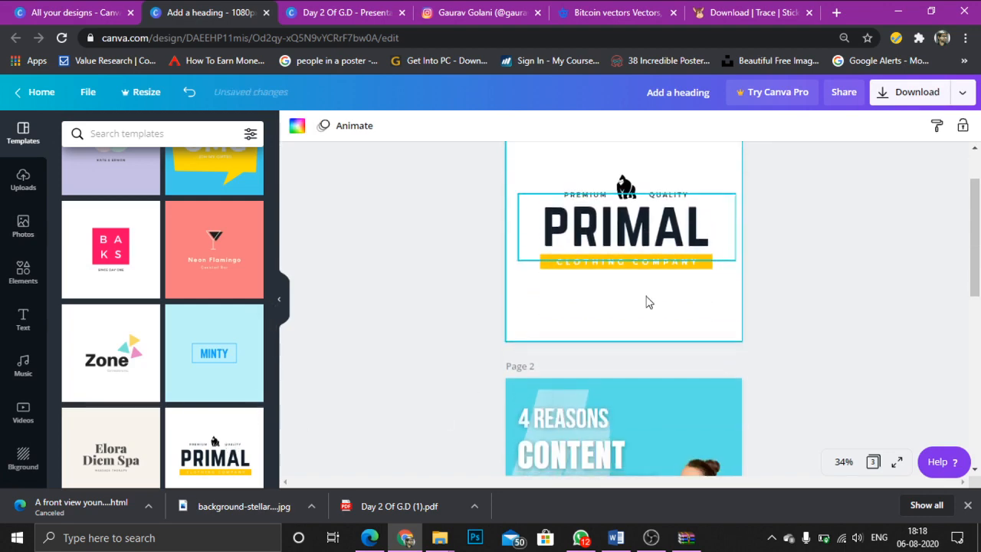
{"action": "left_click", "coordinate": [618, 212]}
{"action": "left_click", "coordinate": [627, 186]}
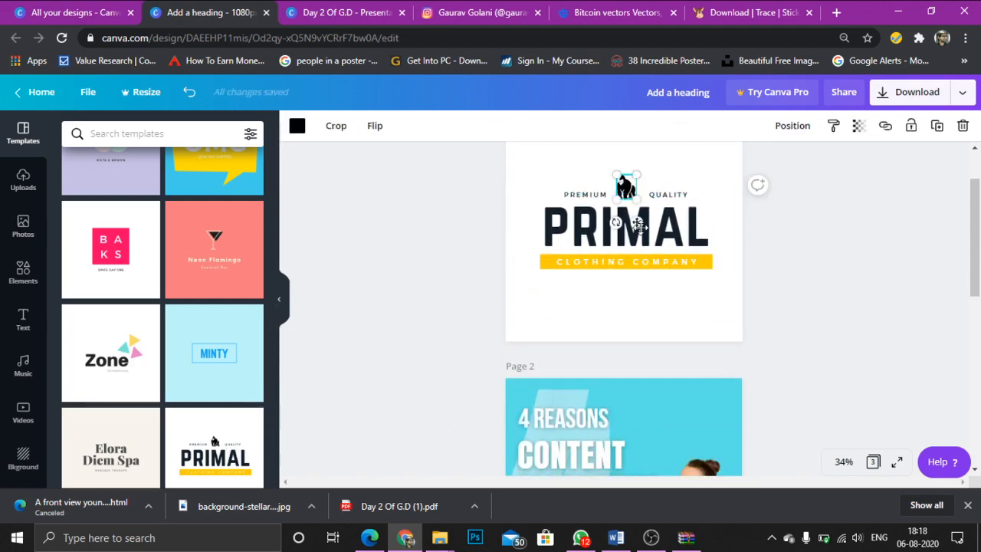
{"action": "scroll", "coordinate": [632, 251], "scroll_direction": "down", "scroll_amount": 5}
{"action": "left_click", "coordinate": [542, 234]}
{"action": "key", "text": "ctrl+v"}
{"action": "scroll", "coordinate": [542, 230], "scroll_direction": "up", "scroll_amount": 3}
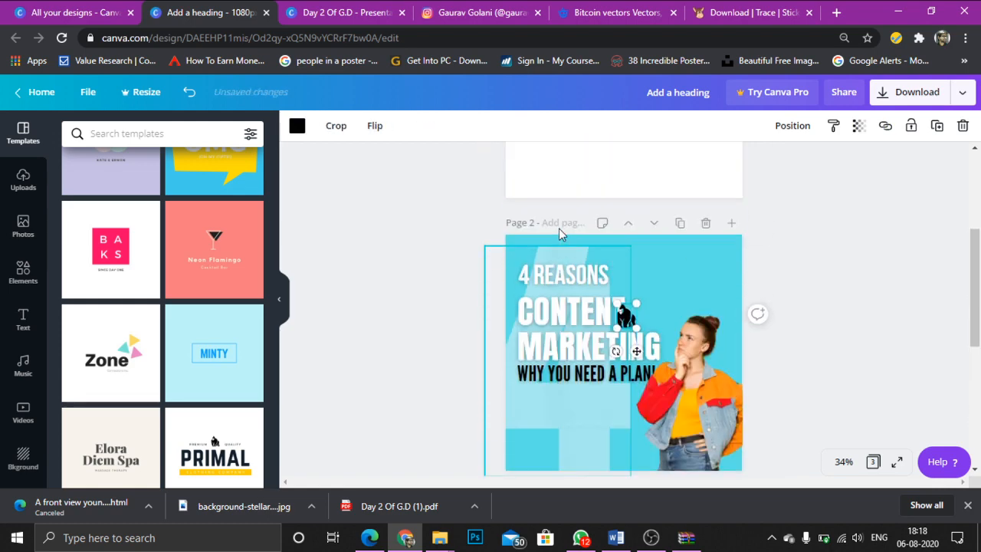
{"action": "left_click_drag", "start_coordinate": [616, 339], "coordinate": [527, 454]}
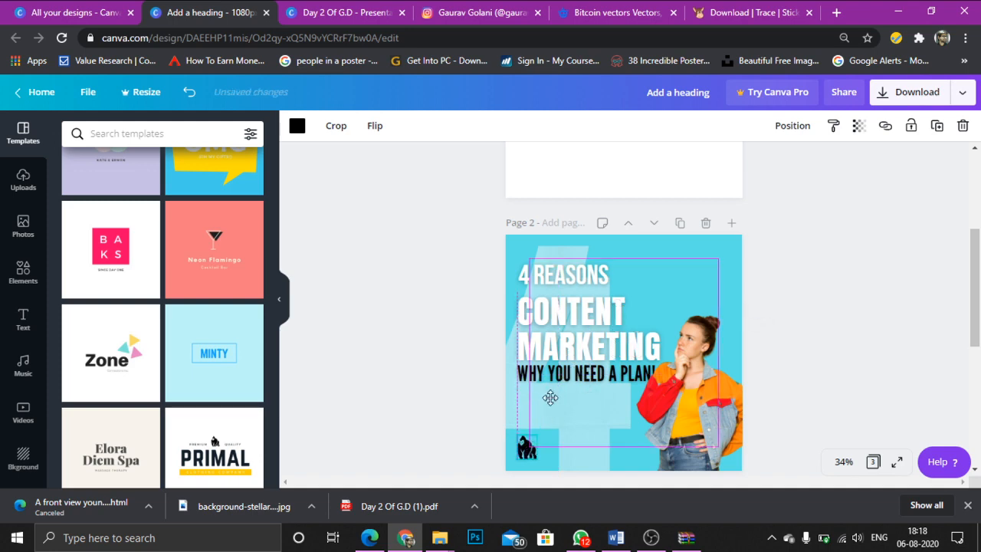
Step: Copy the "PRIMAL" wordmark from page 1 to page 2 and shrink it to fit beside the gorilla icon in the lower-left corner
{"action": "scroll", "coordinate": [581, 373], "scroll_direction": "up", "scroll_amount": 4}
{"action": "left_click", "coordinate": [613, 315]}
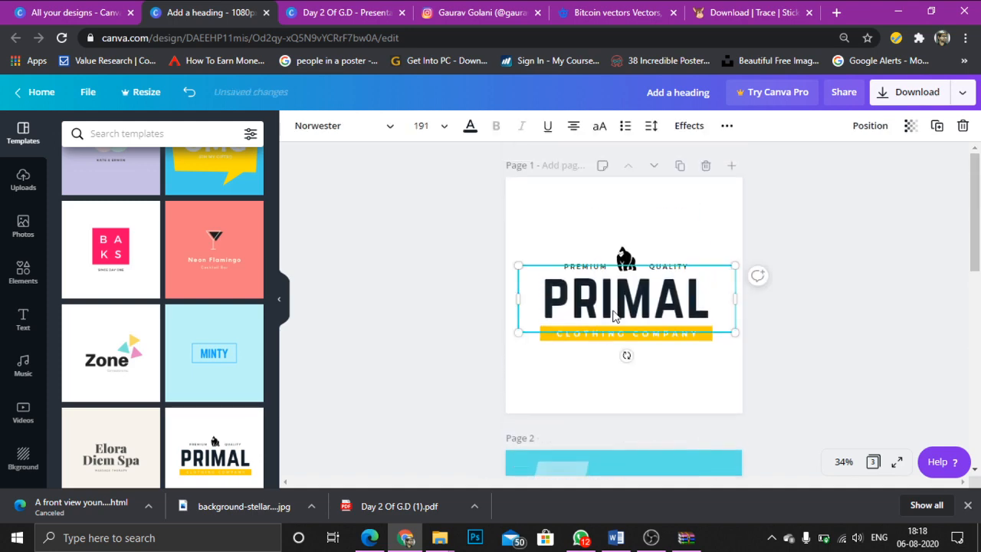
{"action": "scroll", "coordinate": [614, 314], "scroll_direction": "down", "scroll_amount": 5}
{"action": "left_click", "coordinate": [587, 306]}
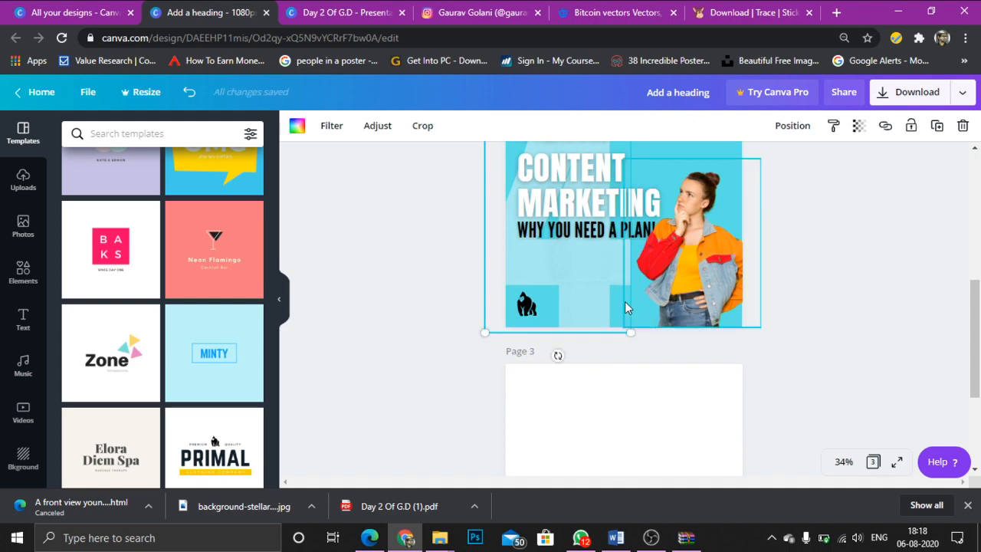
{"action": "left_click", "coordinate": [627, 307]}
{"action": "left_click", "coordinate": [524, 260]}
{"action": "key", "text": "ctrl+v"}
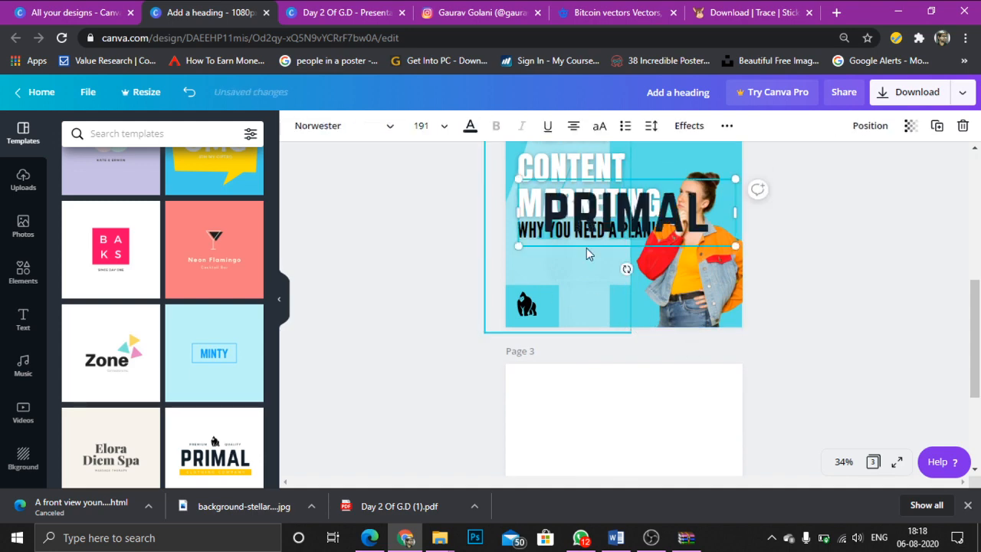
{"action": "left_click_drag", "start_coordinate": [611, 223], "coordinate": [548, 315]}
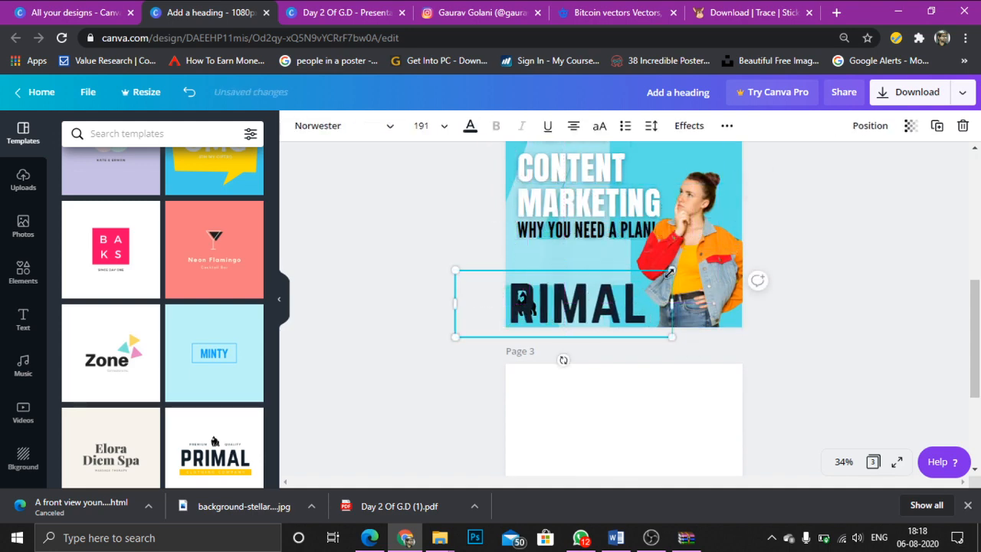
{"action": "left_click_drag", "start_coordinate": [671, 270], "coordinate": [526, 290]}
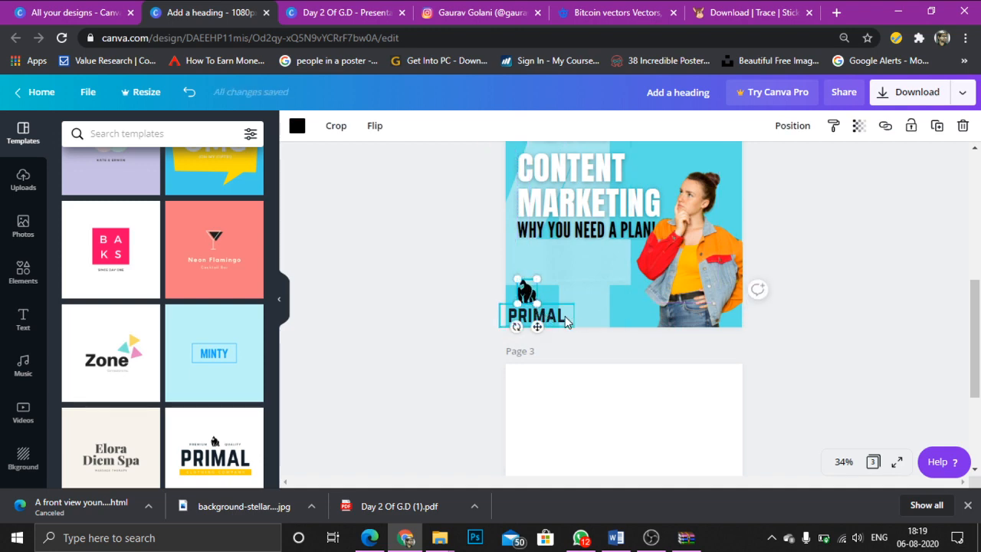
Step: Scale the gorilla icon and "PRIMAL" wordmark down together to text size 40.6 and position them just inside page 2's lower-left corner
{"action": "left_click", "coordinate": [568, 322], "text": "shift"}
{"action": "left_click_drag", "start_coordinate": [564, 296], "coordinate": [552, 305]}
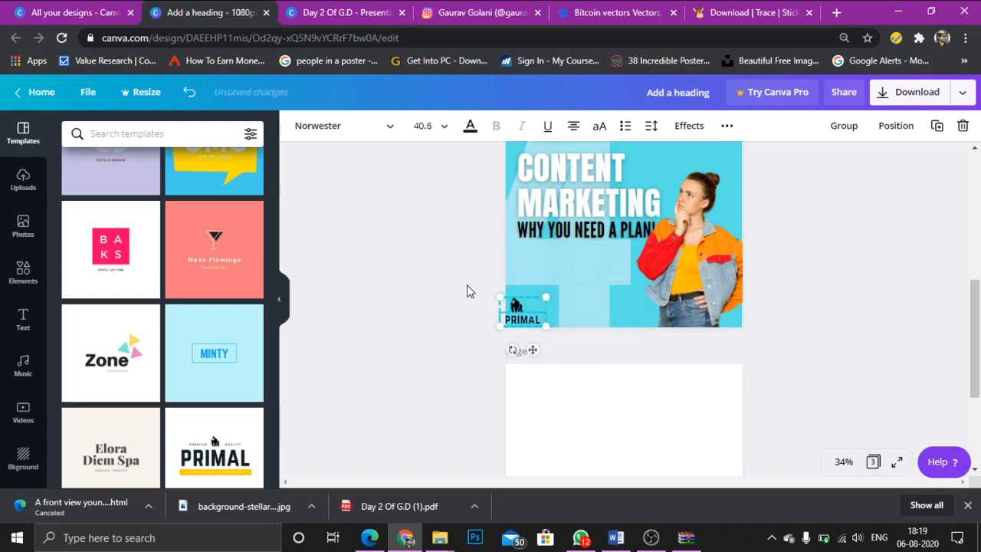
{"action": "left_click", "coordinate": [518, 307]}
{"action": "left_click", "coordinate": [517, 307]}
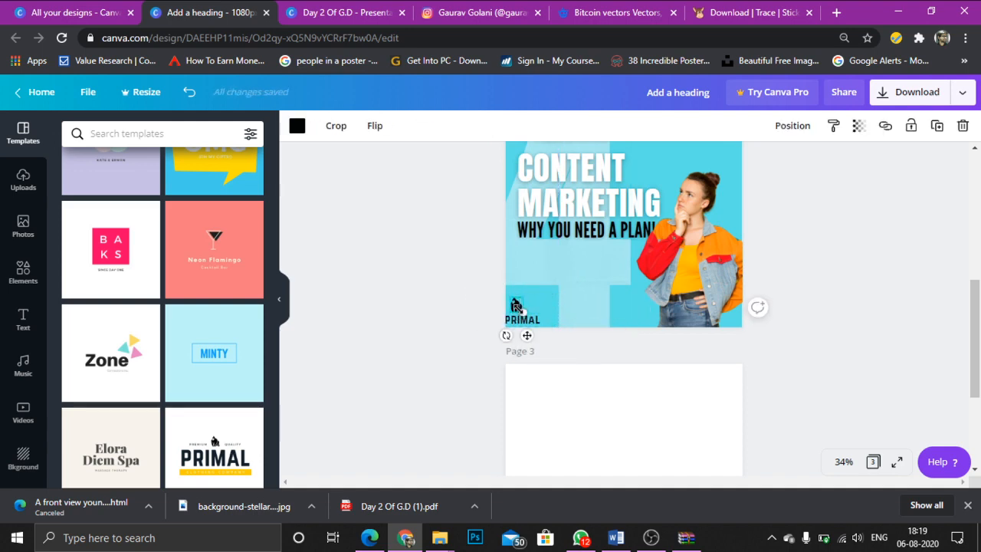
{"action": "left_click", "coordinate": [451, 307]}
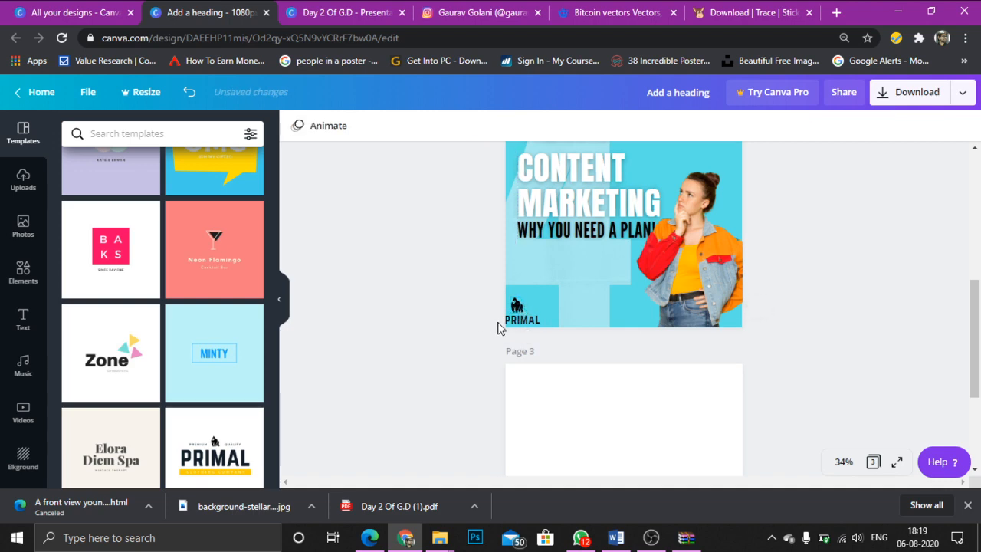
{"action": "left_click", "coordinate": [521, 323]}
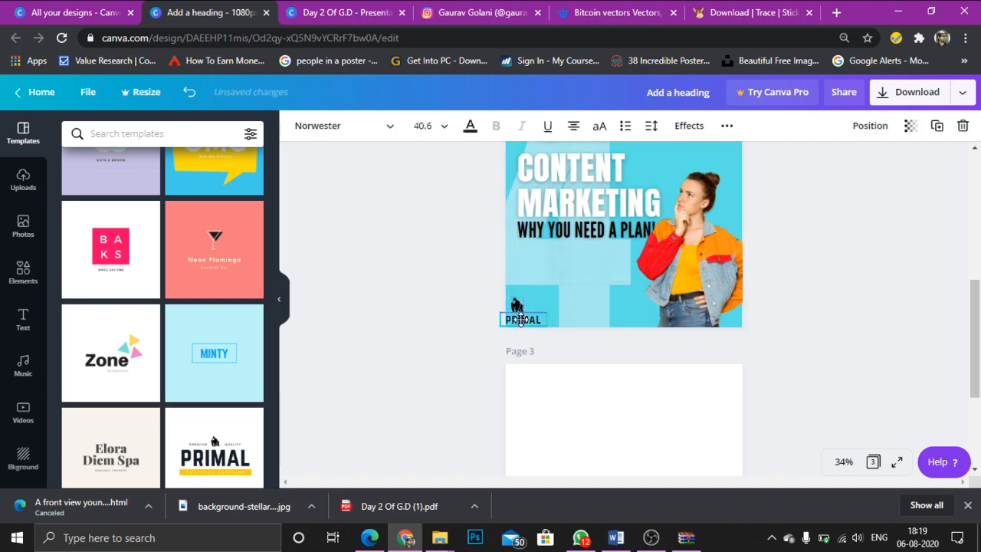
{"action": "left_click_drag", "start_coordinate": [522, 319], "coordinate": [524, 300]}
{"action": "left_click", "coordinate": [483, 296]}
{"action": "scroll", "coordinate": [483, 293], "scroll_direction": "up", "scroll_amount": 2}
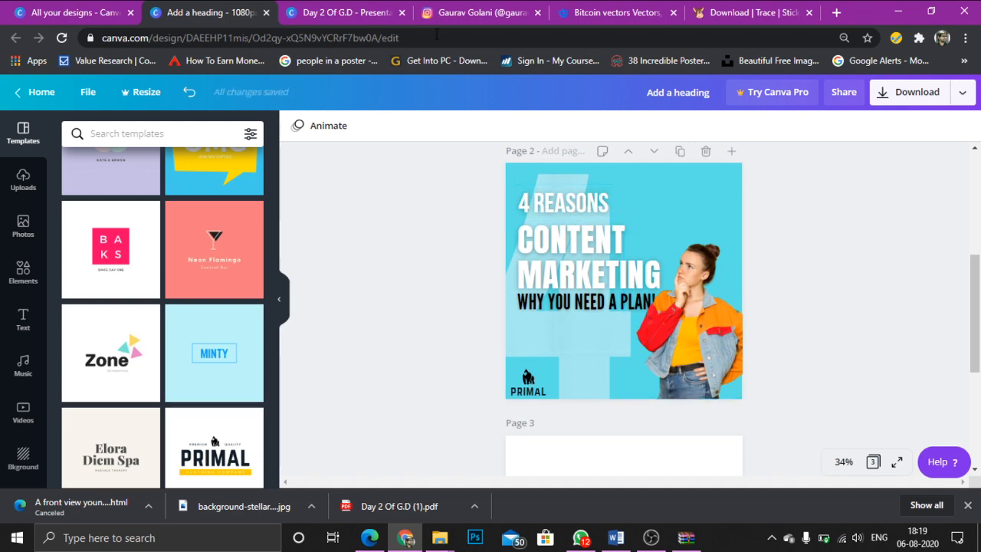
Step: Check the reference Instagram post and add a subheading reading "Primalschool.com" to page 2
{"action": "left_click", "coordinate": [507, 14]}
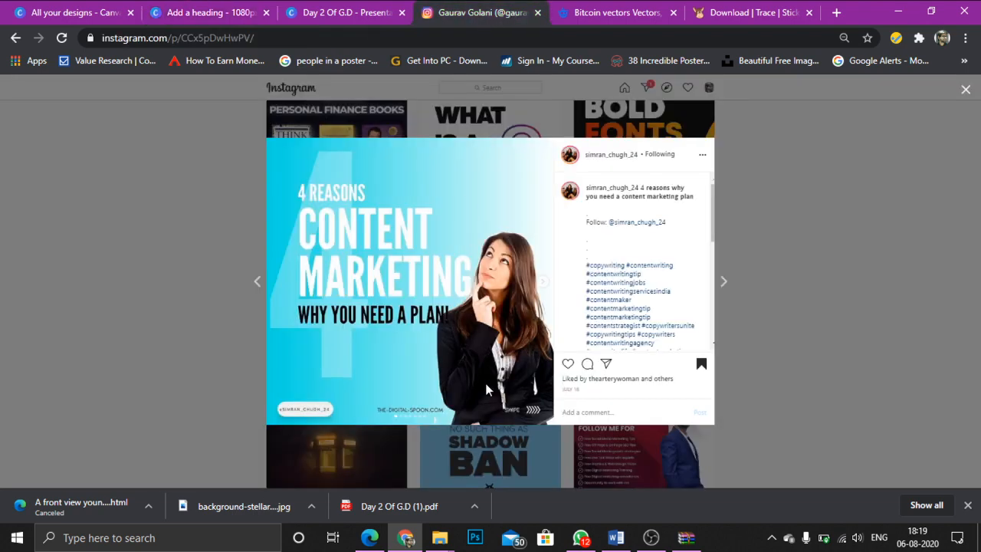
{"action": "left_click", "coordinate": [197, 10]}
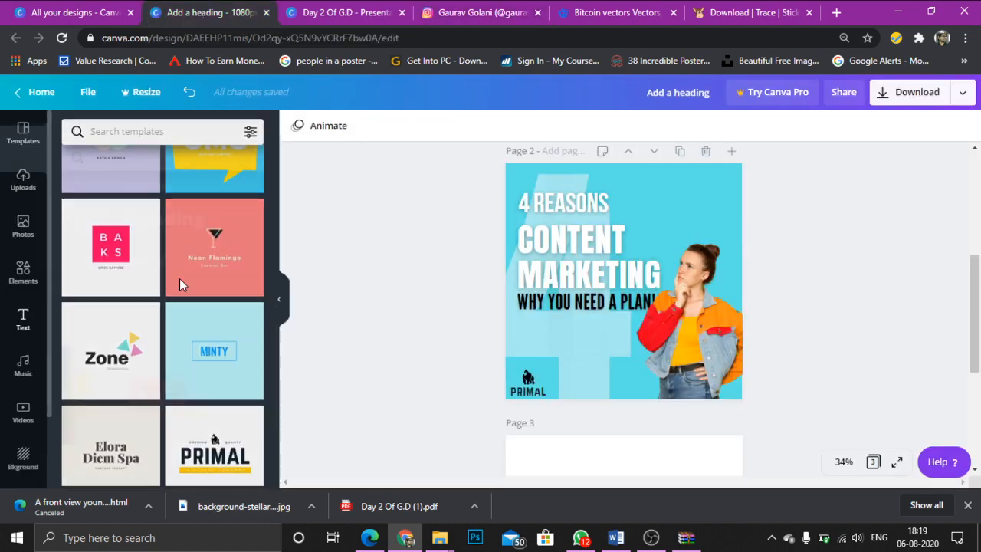
{"action": "left_click", "coordinate": [23, 318]}
{"action": "left_click", "coordinate": [230, 241]}
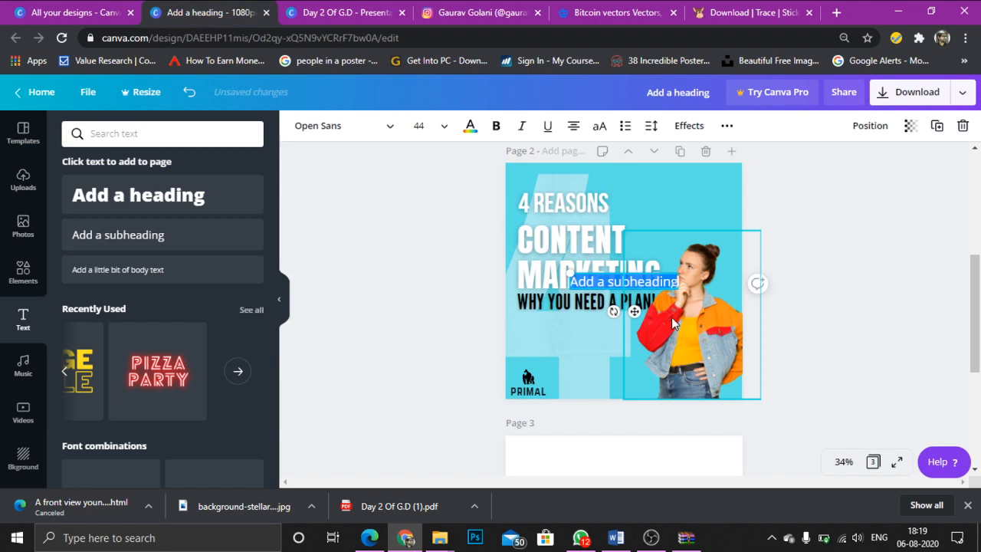
{"action": "type", "text": "Digit"}
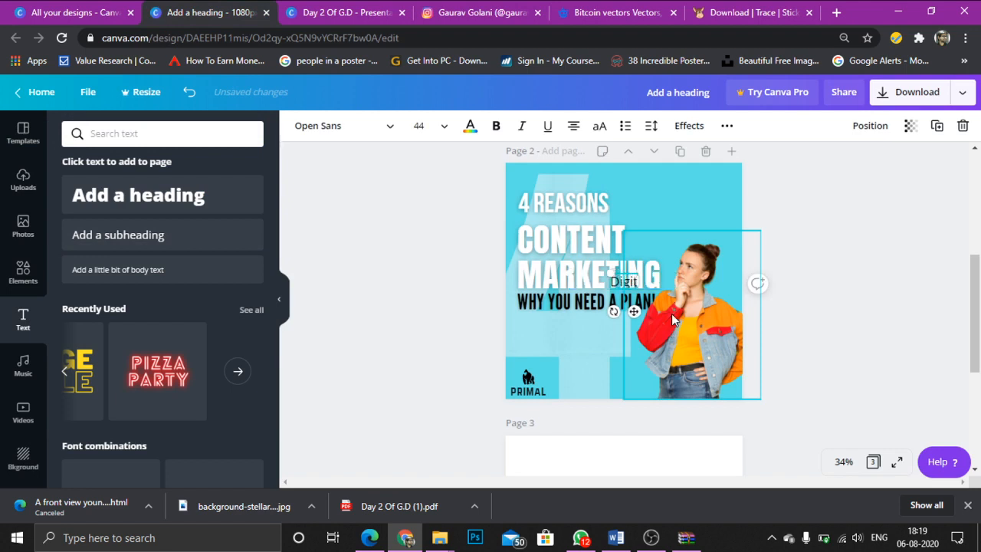
{"action": "key", "text": "BackSpace"}
{"action": "key", "text": "BackSpace"}
{"action": "key", "text": "BackSpace"}
{"action": "key", "text": "BackSpace"}
{"action": "key", "text": "BackSpace"}
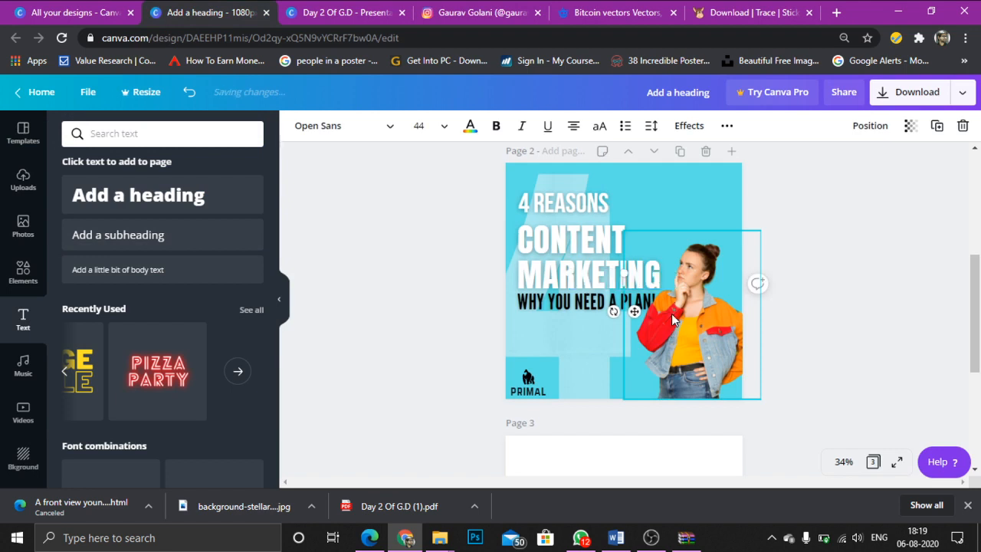
{"action": "type", "text": "Primals"}
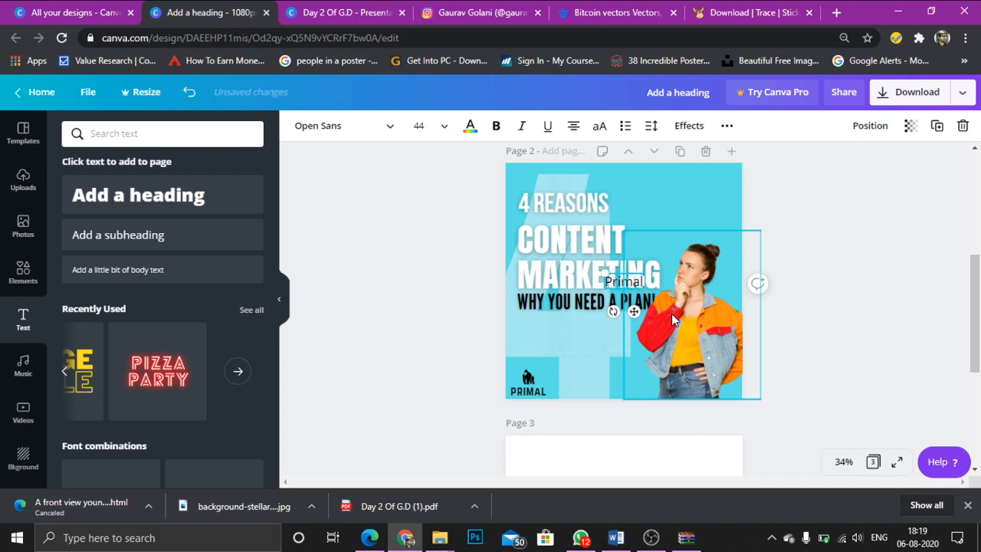
{"action": "key", "text": "BackSpace"}
{"action": "key", "text": "BackSpace"}
{"action": "type", "text": "school"}
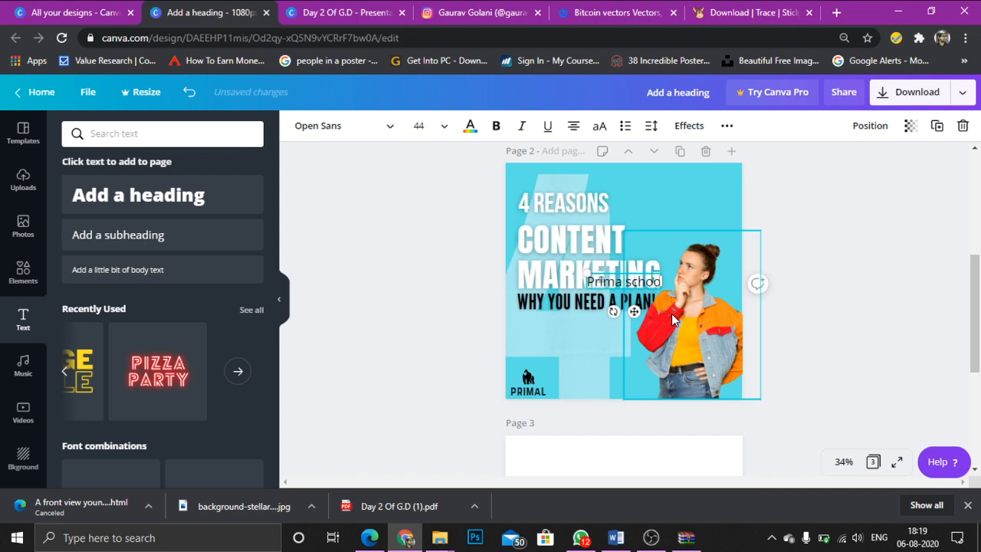
{"action": "type", "text": "l.com"}
Step: Set the font of the "Primalschool.com" text to Montserrat
{"action": "key", "text": "ctrl+a"}
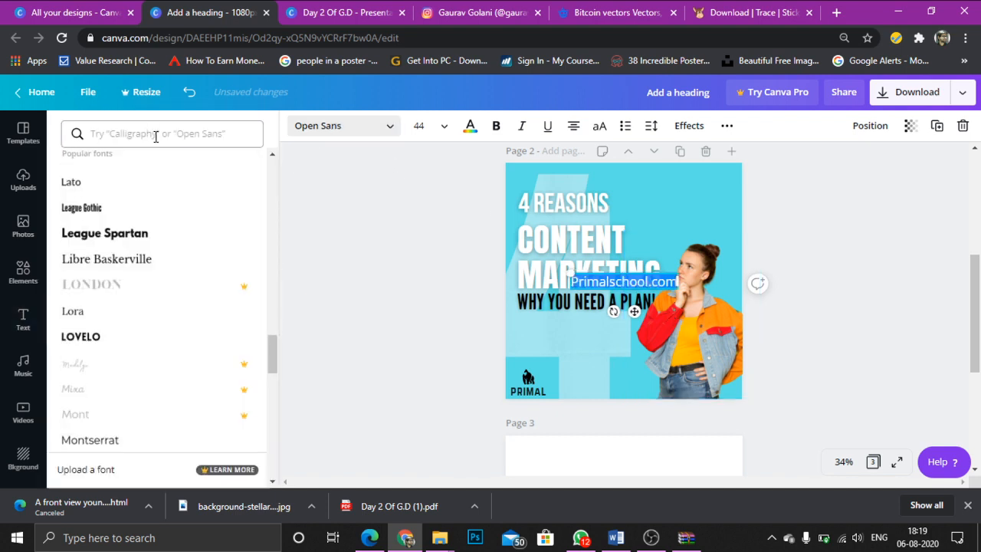
{"action": "left_click", "coordinate": [155, 135]}
{"action": "type", "text": "mont"}
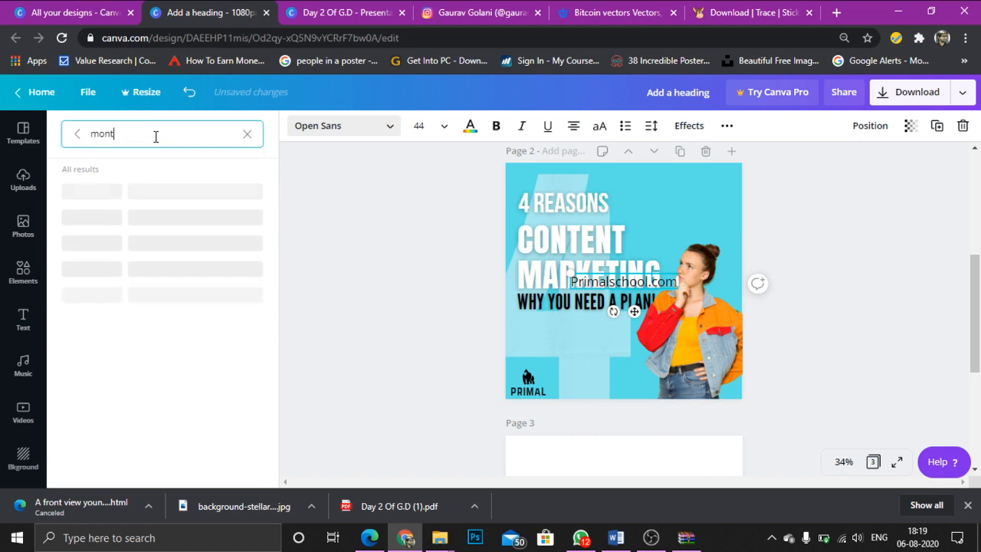
{"action": "left_click", "coordinate": [158, 373]}
{"action": "left_click", "coordinate": [619, 286]}
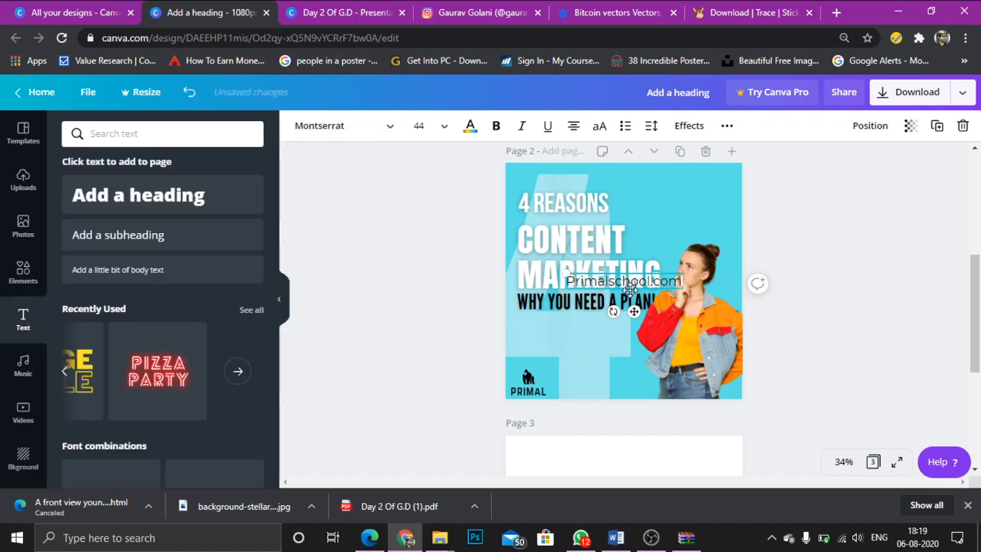
{"action": "left_click", "coordinate": [758, 283]}
{"action": "left_click", "coordinate": [763, 238]}
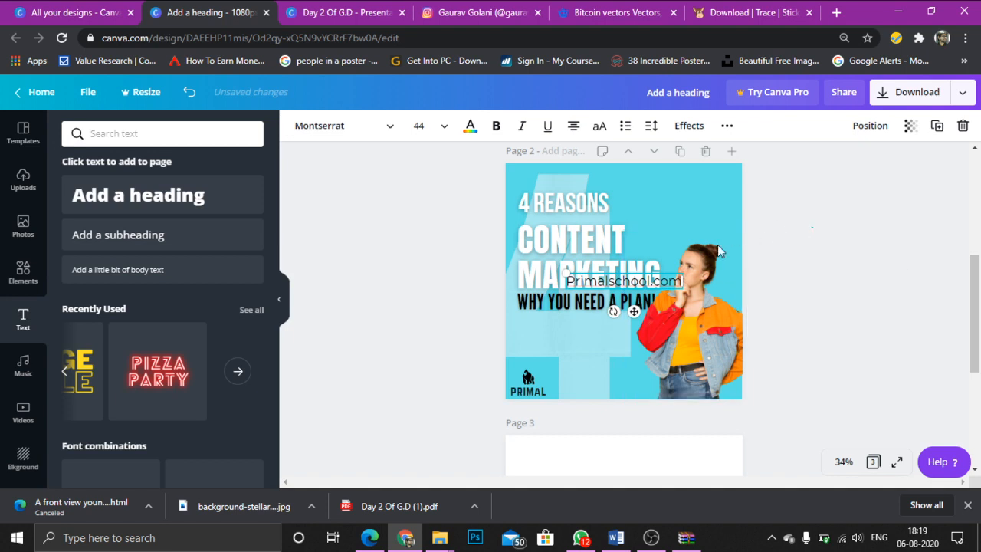
Step: Place the "Primalschool.com" text at the bottom of page 2 between the logo and the woman, at size 32.5 and in bold
{"action": "left_click_drag", "start_coordinate": [625, 387], "coordinate": [642, 391]}
{"action": "left_click_drag", "start_coordinate": [548, 382], "coordinate": [620, 384]}
{"action": "left_click", "coordinate": [498, 125]}
{"action": "left_click", "coordinate": [408, 301]}
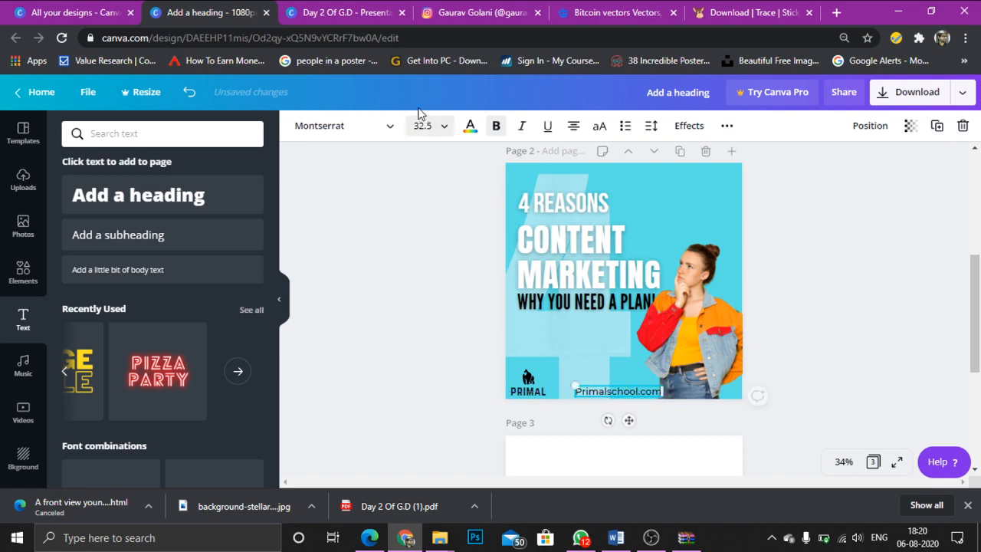
Step: Check the details along the bottom edge of the reference Instagram post and return to the Canva design
{"action": "left_click", "coordinate": [483, 13]}
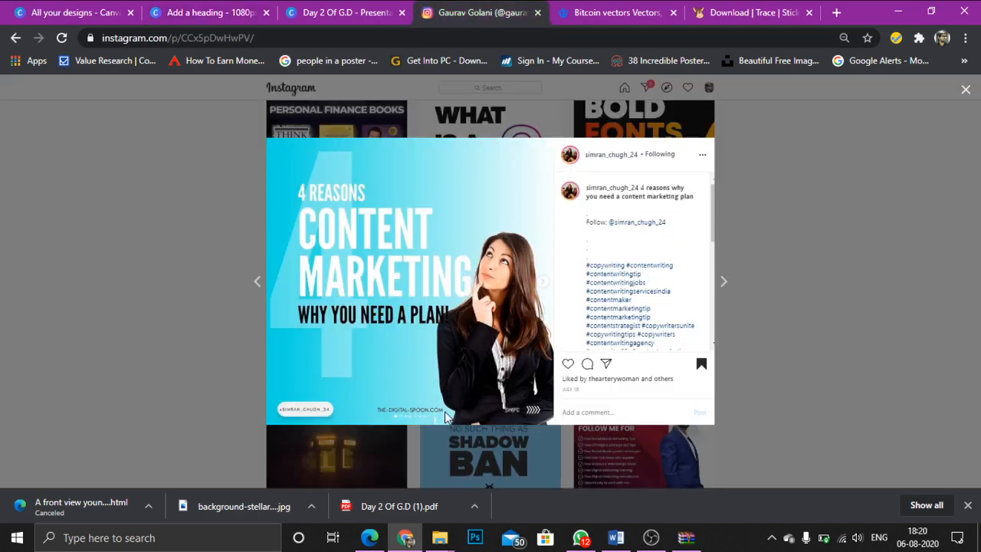
{"action": "left_click", "coordinate": [227, 7]}
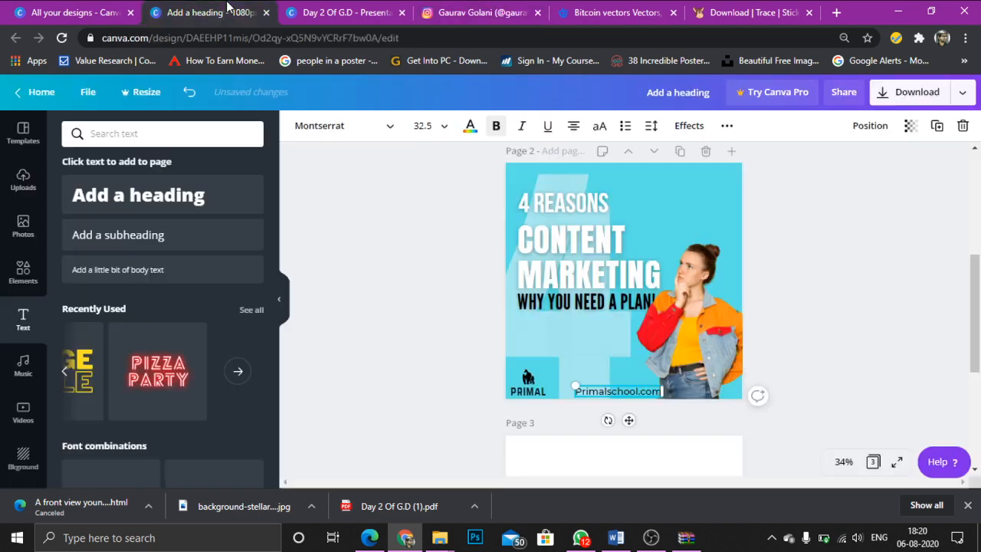
{"action": "left_click", "coordinate": [373, 267]}
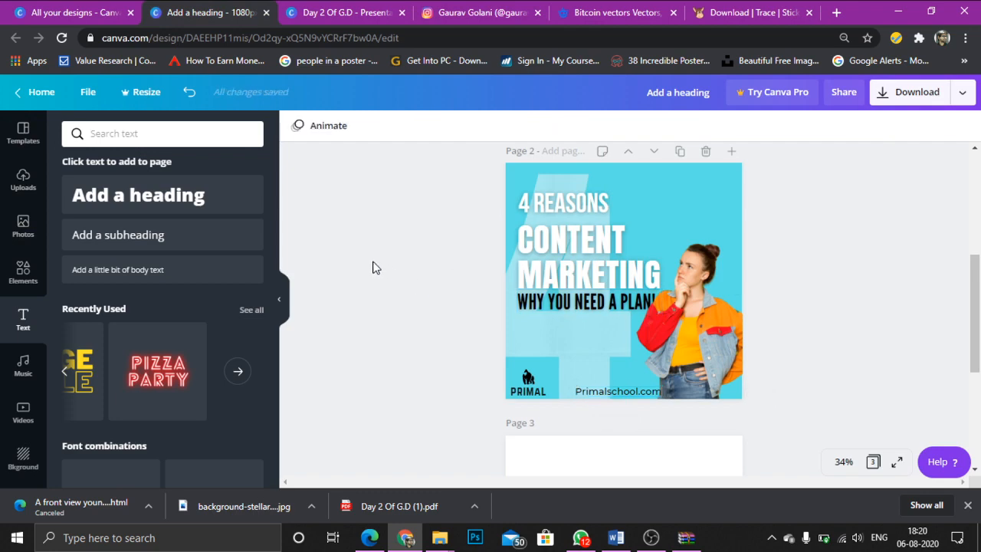
Step: Search the Canva elements for "swipe" and look through the results for a suitable swipe graphic
{"action": "left_click", "coordinate": [30, 233]}
{"action": "left_click", "coordinate": [23, 274]}
{"action": "left_click", "coordinate": [184, 132]}
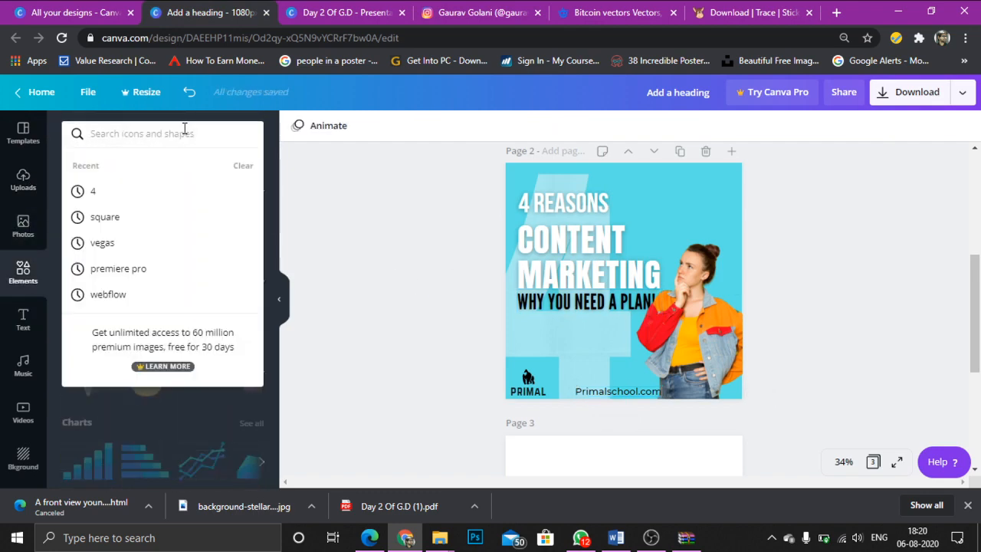
{"action": "type", "text": "swipe"}
{"action": "key", "text": "Return"}
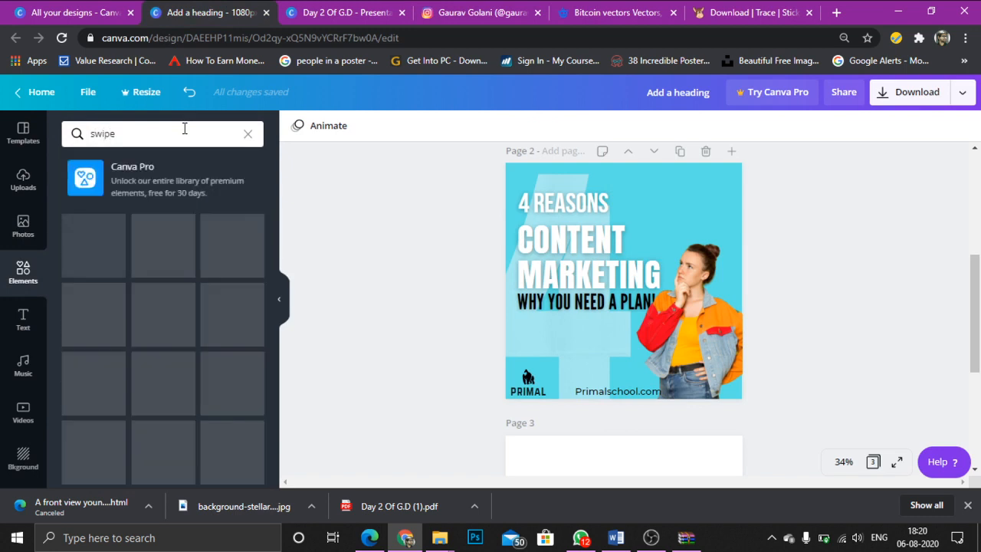
{"action": "scroll", "coordinate": [245, 349], "scroll_direction": "down", "scroll_amount": 2}
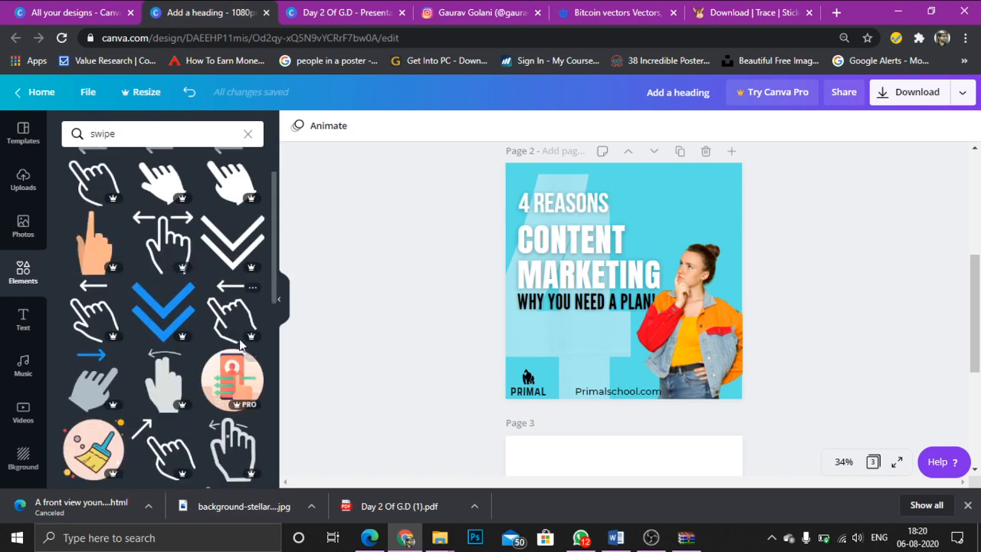
{"action": "scroll", "coordinate": [246, 349], "scroll_direction": "down", "scroll_amount": 5}
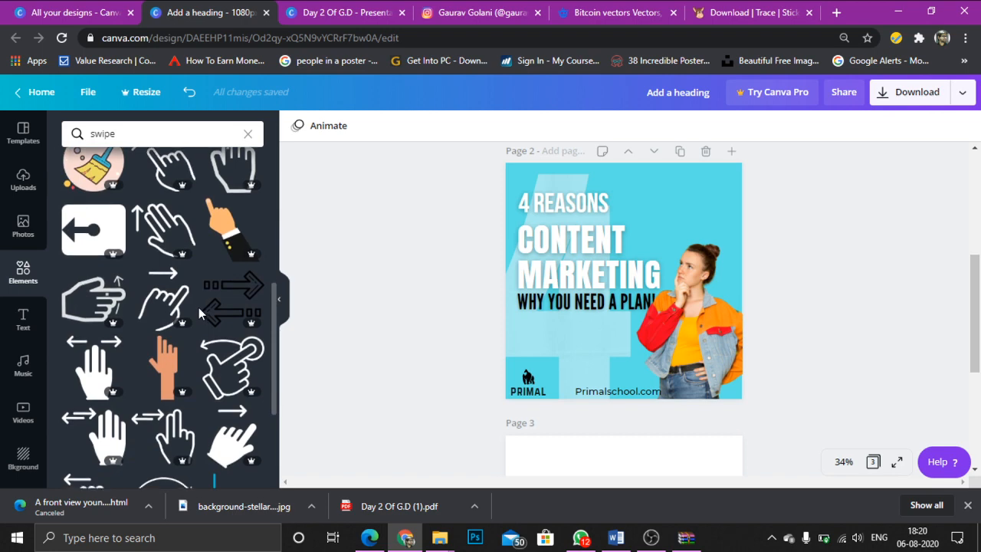
{"action": "scroll", "coordinate": [198, 313], "scroll_direction": "down", "scroll_amount": 10}
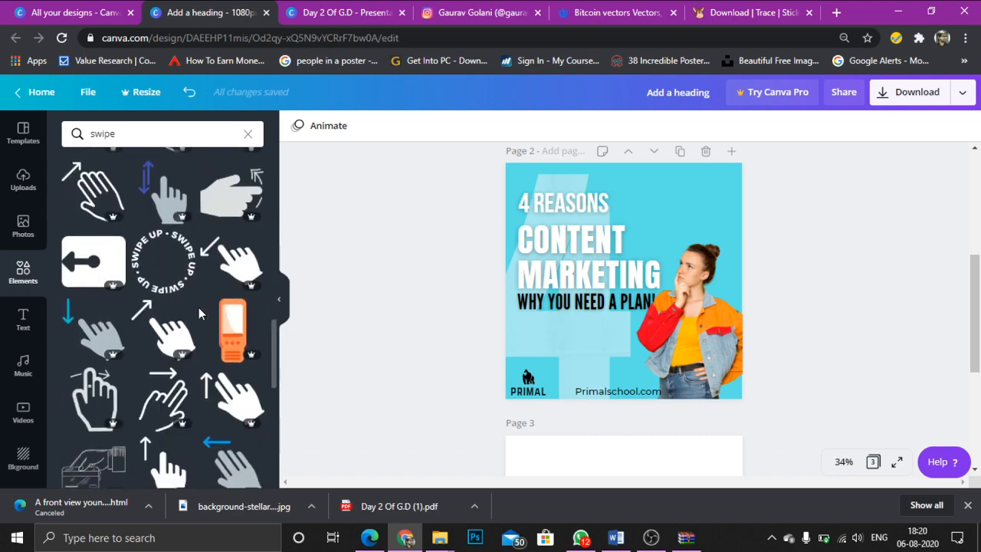
{"action": "scroll", "coordinate": [184, 299], "scroll_direction": "down", "scroll_amount": 3}
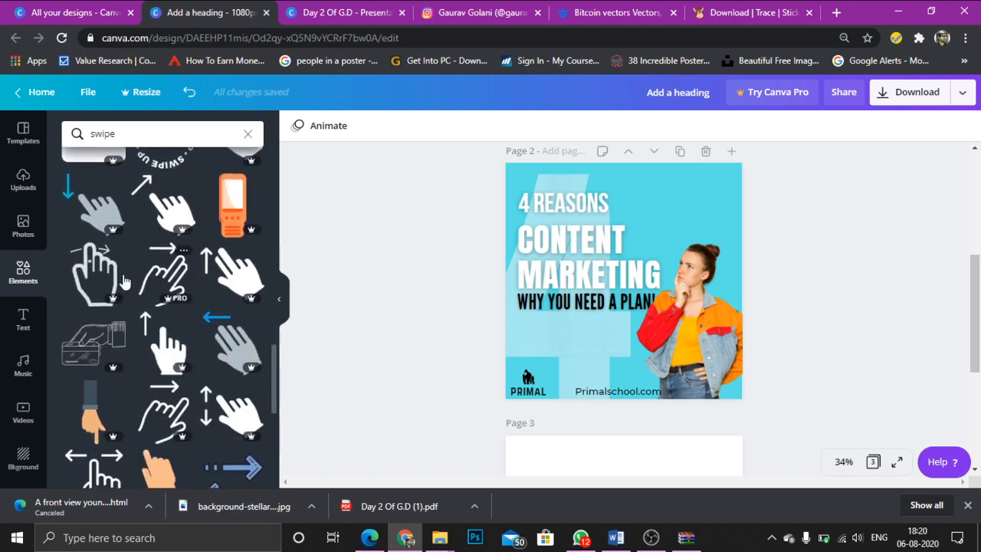
{"action": "scroll", "coordinate": [138, 277], "scroll_direction": "down", "scroll_amount": 5}
Step: Search Freepik for "swipe" and look through the results for a usable swipe graphic
{"action": "left_click", "coordinate": [613, 13]}
{"action": "left_click_drag", "start_coordinate": [371, 91], "coordinate": [264, 90]}
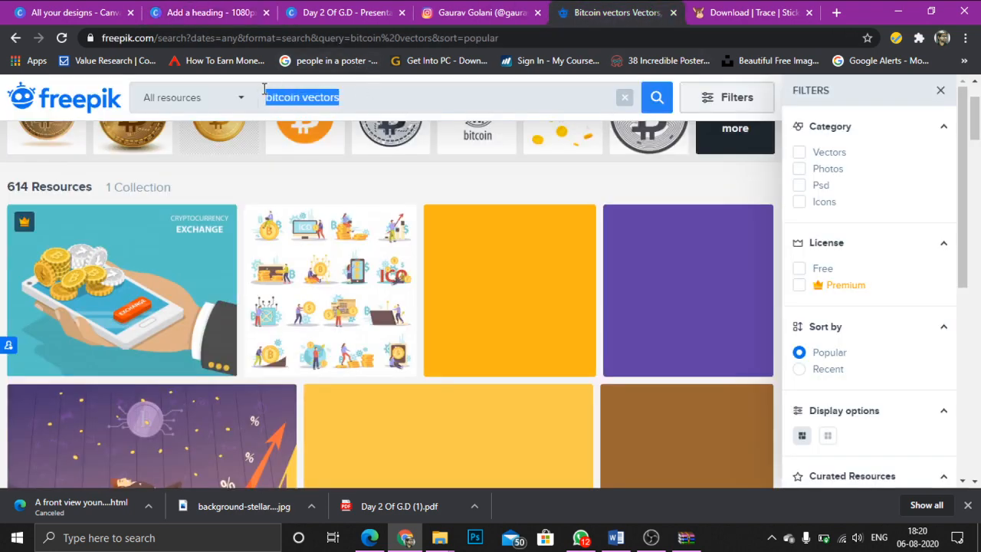
{"action": "type", "text": "swipe"}
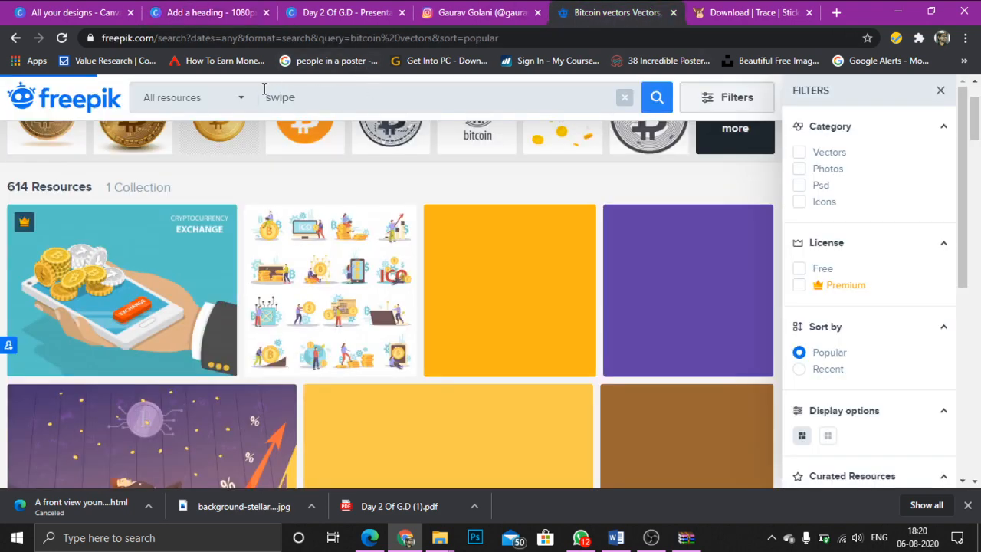
{"action": "left_click", "coordinate": [664, 106]}
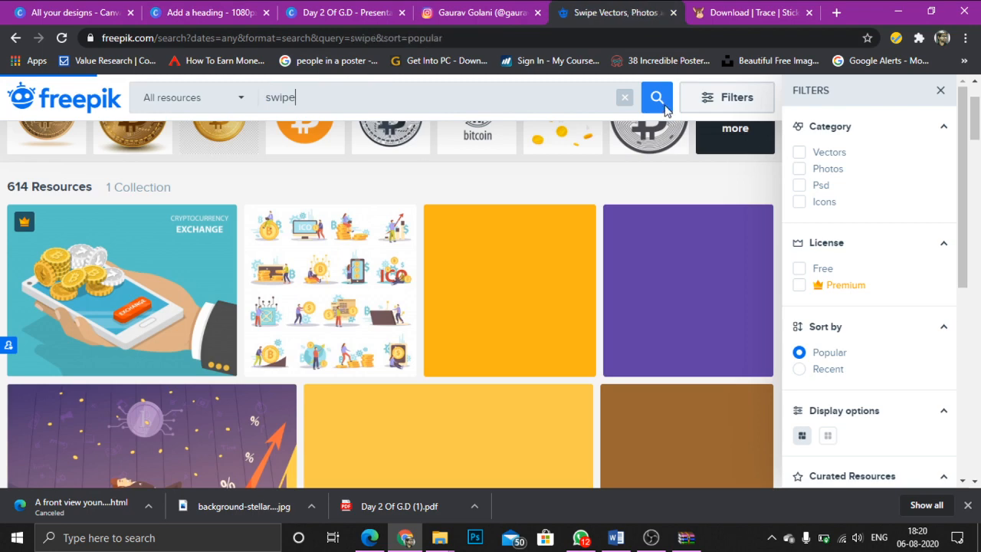
{"action": "scroll", "coordinate": [406, 305], "scroll_direction": "down", "scroll_amount": 2}
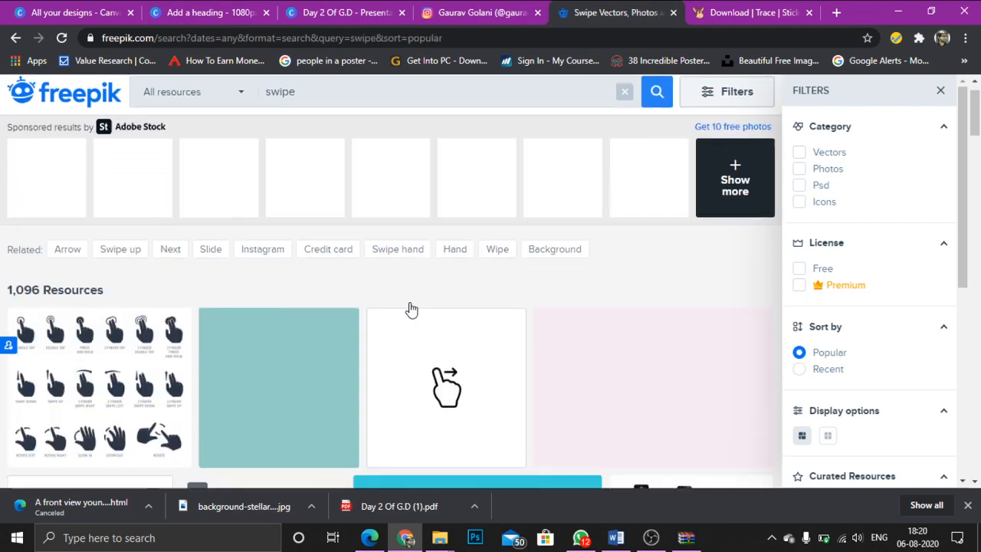
{"action": "scroll", "coordinate": [410, 308], "scroll_direction": "down", "scroll_amount": 3}
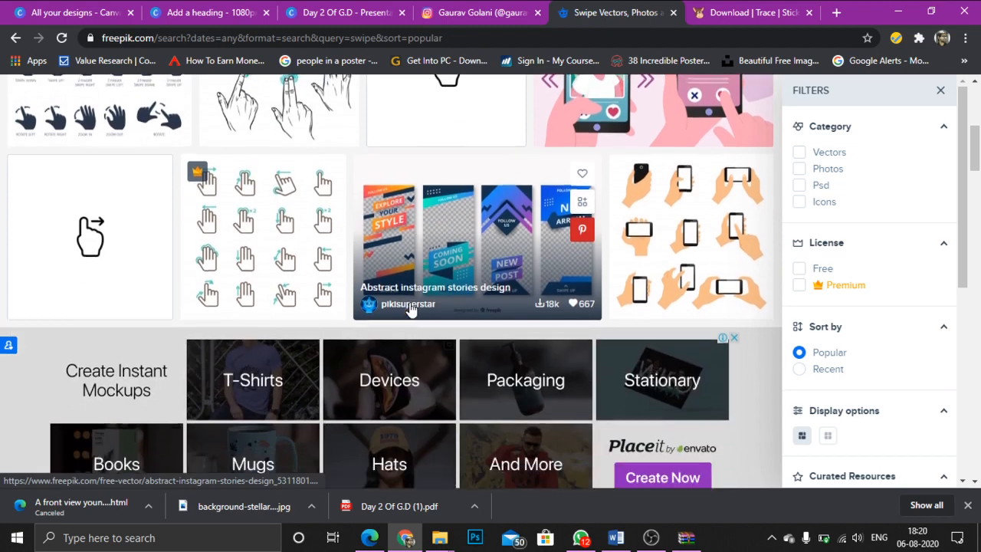
{"action": "scroll", "coordinate": [355, 298], "scroll_direction": "down", "scroll_amount": 3}
{"action": "scroll", "coordinate": [355, 298], "scroll_direction": "up", "scroll_amount": 4}
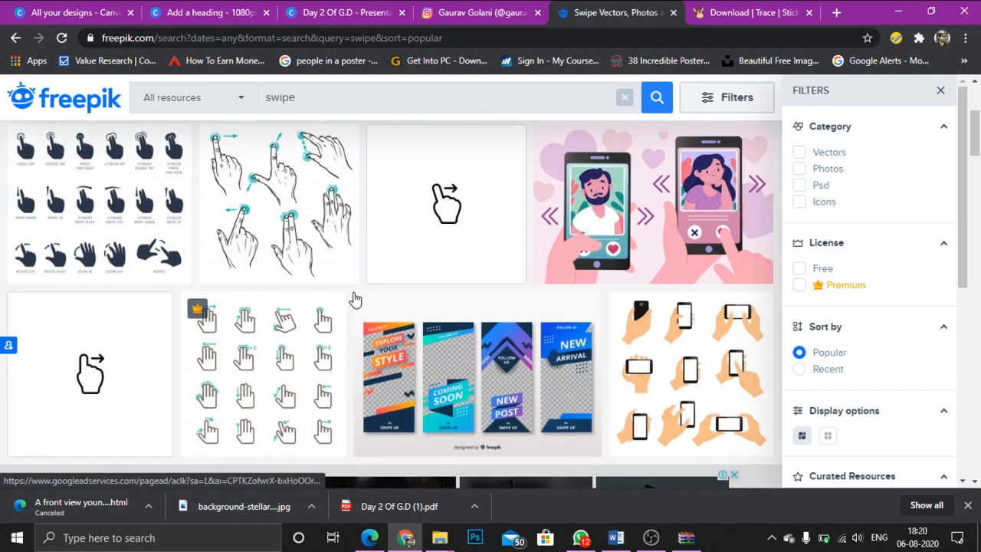
{"action": "scroll", "coordinate": [355, 298], "scroll_direction": "down", "scroll_amount": 1}
{"action": "scroll", "coordinate": [419, 296], "scroll_direction": "up", "scroll_amount": 2}
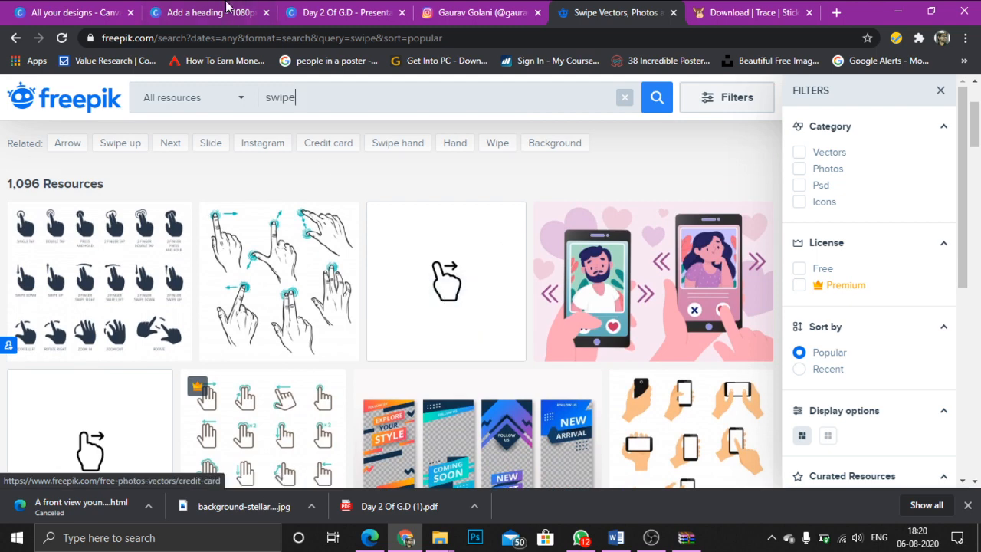
Step: Add the circular "SWIPE UP" graphic from the Canva search results to page 2, shrink it and place it in the page's upper-right corner
{"action": "left_click", "coordinate": [209, 23]}
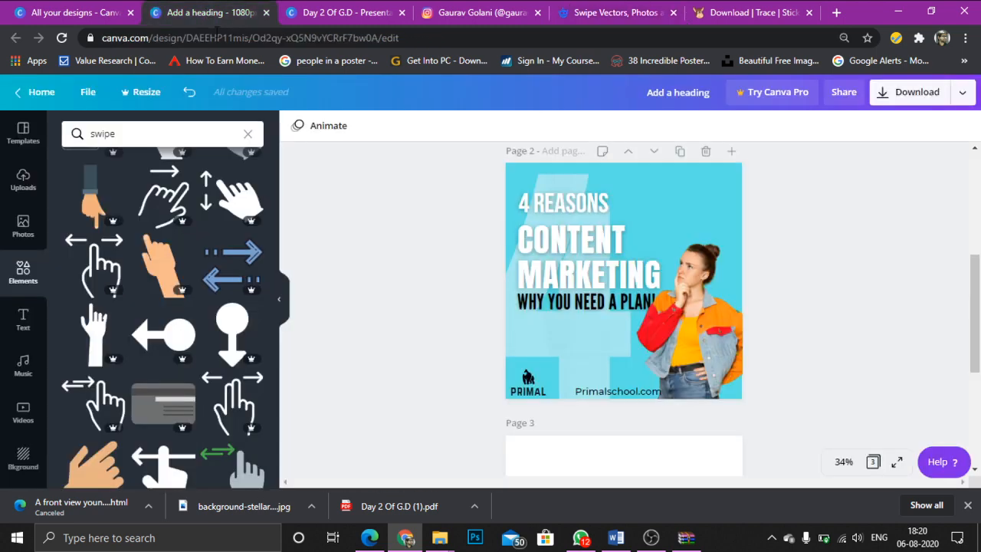
{"action": "scroll", "coordinate": [190, 269], "scroll_direction": "up", "scroll_amount": 2}
{"action": "scroll", "coordinate": [191, 270], "scroll_direction": "up", "scroll_amount": 5}
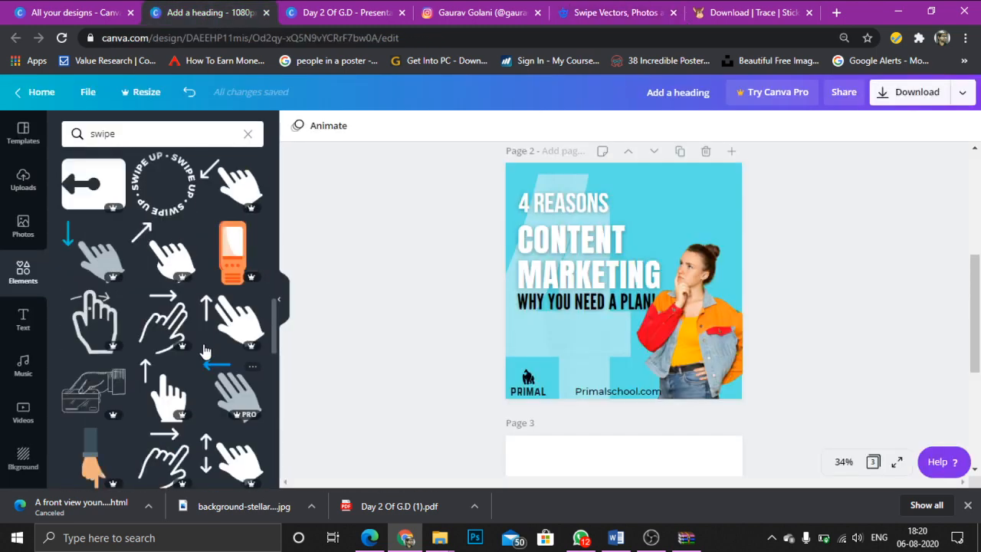
{"action": "scroll", "coordinate": [195, 368], "scroll_direction": "up", "scroll_amount": 4}
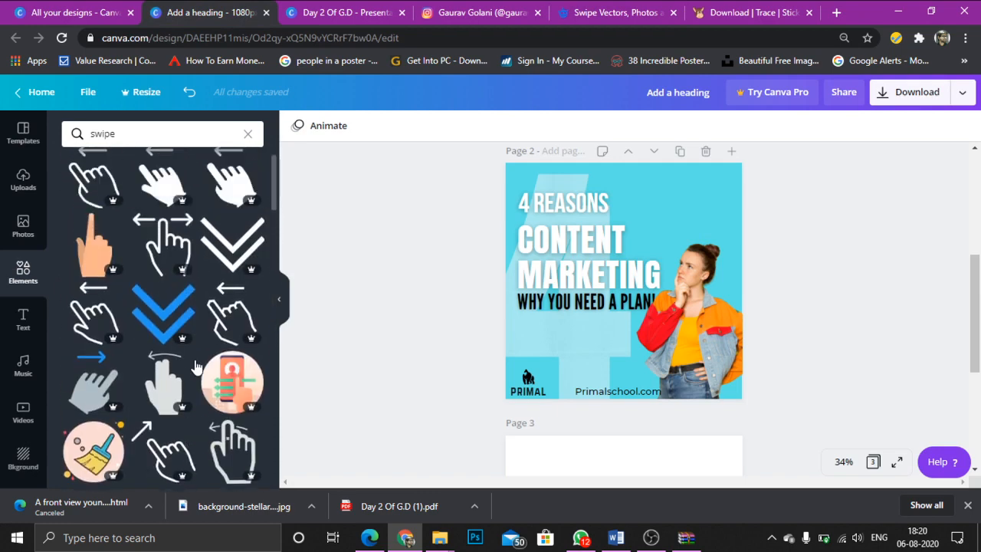
{"action": "scroll", "coordinate": [232, 352], "scroll_direction": "down", "scroll_amount": 6}
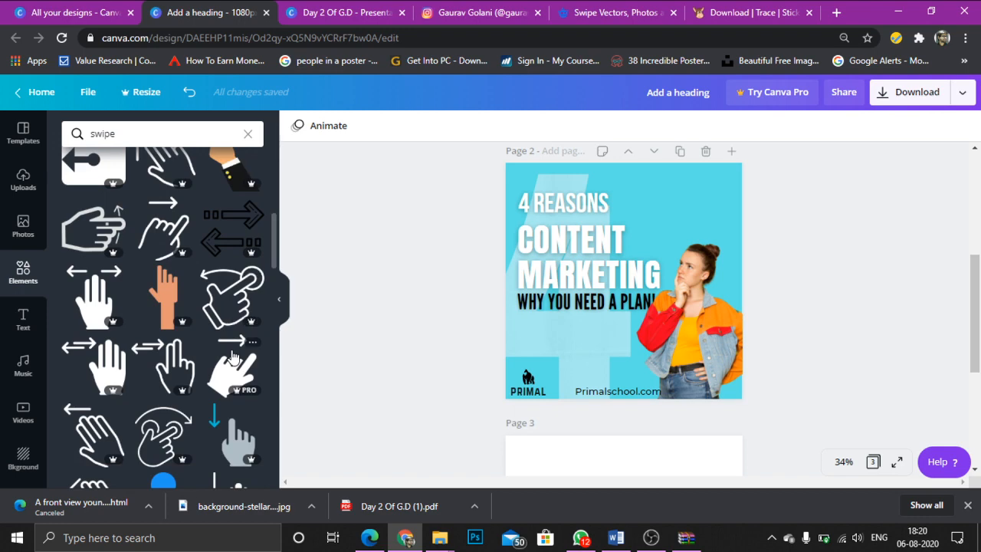
{"action": "scroll", "coordinate": [232, 354], "scroll_direction": "down", "scroll_amount": 5}
{"action": "scroll", "coordinate": [233, 357], "scroll_direction": "down", "scroll_amount": 3}
{"action": "scroll", "coordinate": [233, 356], "scroll_direction": "up", "scroll_amount": 3}
{"action": "left_click", "coordinate": [177, 294]}
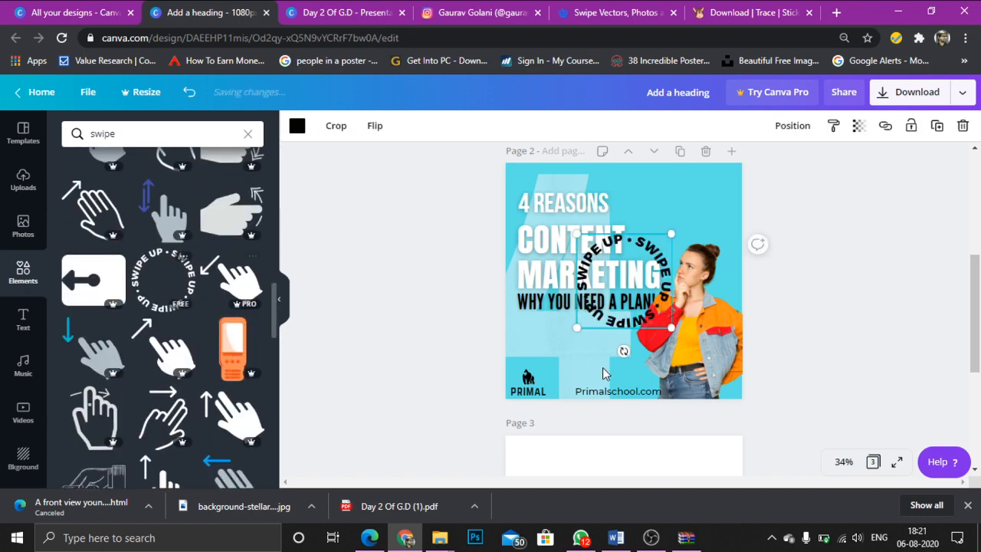
{"action": "left_click_drag", "start_coordinate": [667, 264], "coordinate": [708, 191]}
{"action": "left_click_drag", "start_coordinate": [739, 160], "coordinate": [728, 181]}
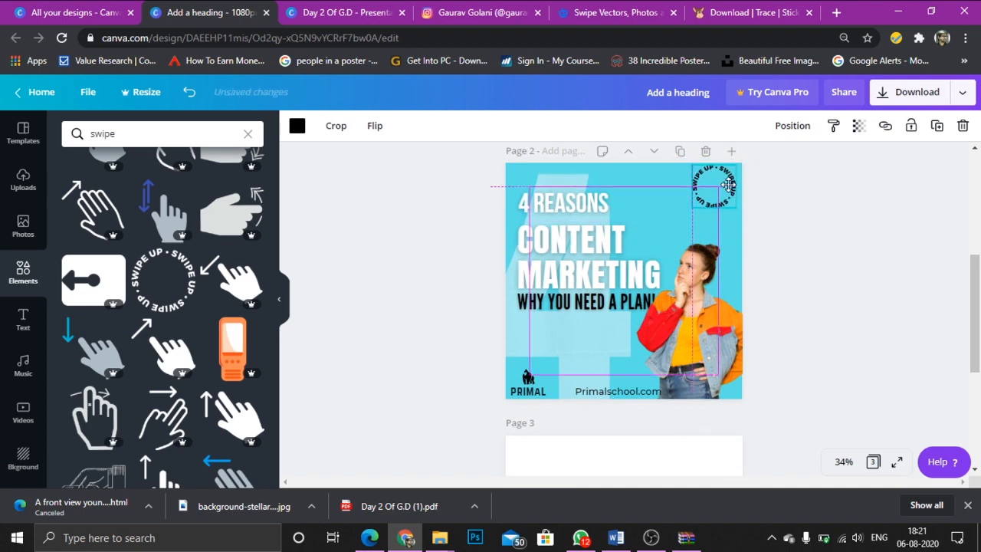
Step: Delete the circular "SWIPE UP" graphic from page 2
{"action": "left_click", "coordinate": [809, 229]}
{"action": "scroll", "coordinate": [856, 331], "scroll_direction": "down", "scroll_amount": 1}
{"action": "scroll", "coordinate": [841, 330], "scroll_direction": "up", "scroll_amount": 1}
{"action": "scroll", "coordinate": [815, 318], "scroll_direction": "down", "scroll_amount": 1}
{"action": "scroll", "coordinate": [814, 313], "scroll_direction": "up", "scroll_amount": 1}
{"action": "scroll", "coordinate": [814, 313], "scroll_direction": "up", "scroll_amount": 1}
{"action": "left_click", "coordinate": [728, 254]}
{"action": "key", "text": "Delete"}
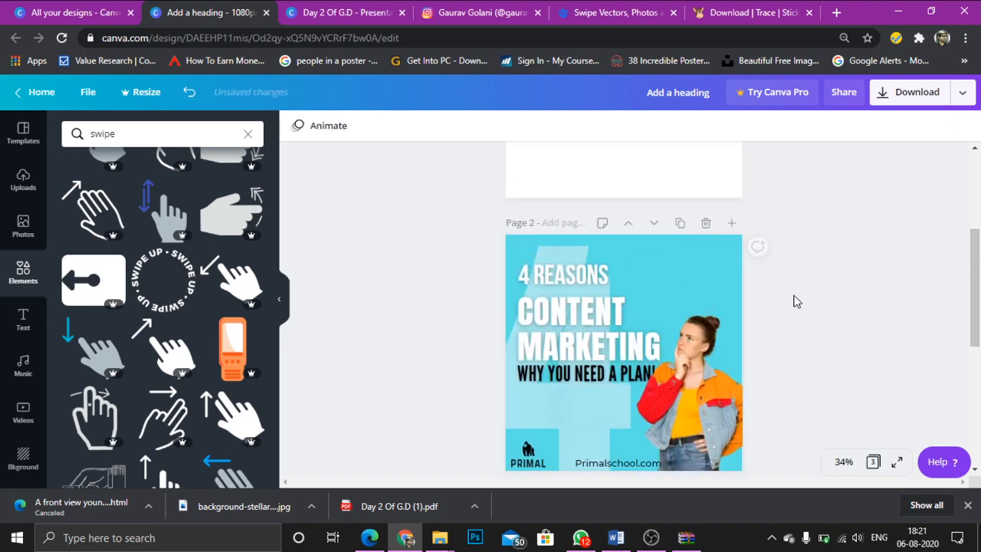
{"action": "scroll", "coordinate": [766, 345], "scroll_direction": "down", "scroll_amount": 1}
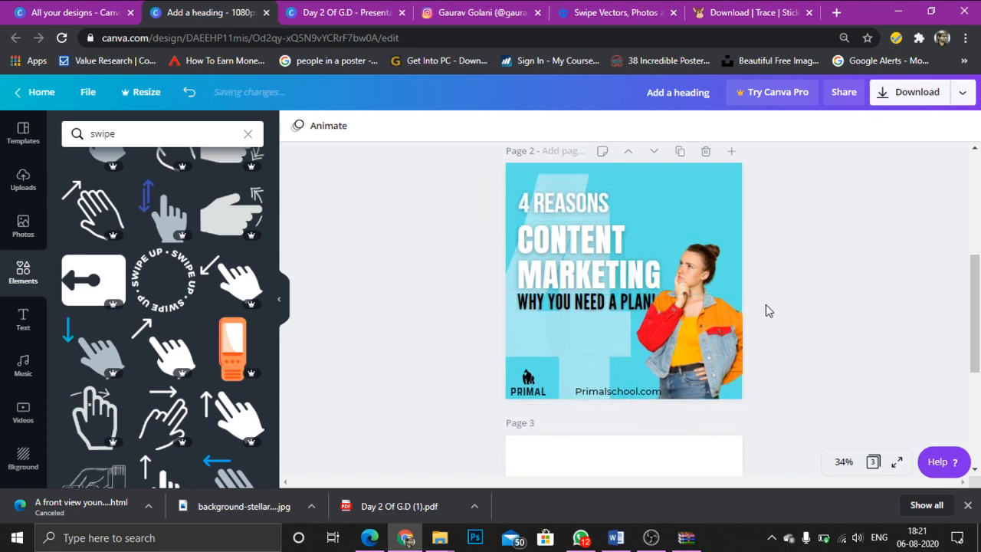
Step: Review the page 3 assignment reference and instructions in the Day 2 Of G.D PDF in Edge, and return to Canva
{"action": "left_click", "coordinate": [575, 538]}
{"action": "left_click", "coordinate": [568, 541]}
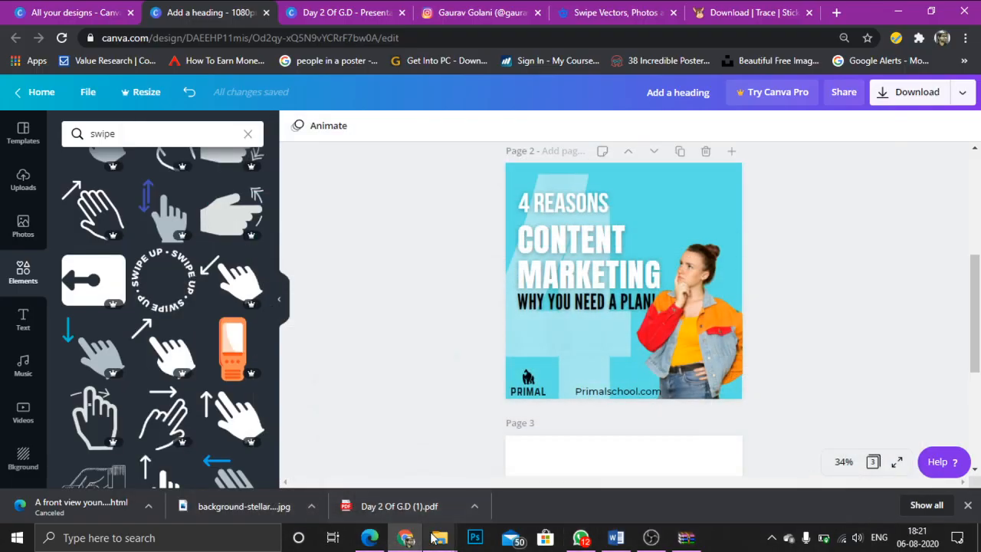
{"action": "left_click", "coordinate": [419, 540]}
{"action": "left_click", "coordinate": [369, 538]}
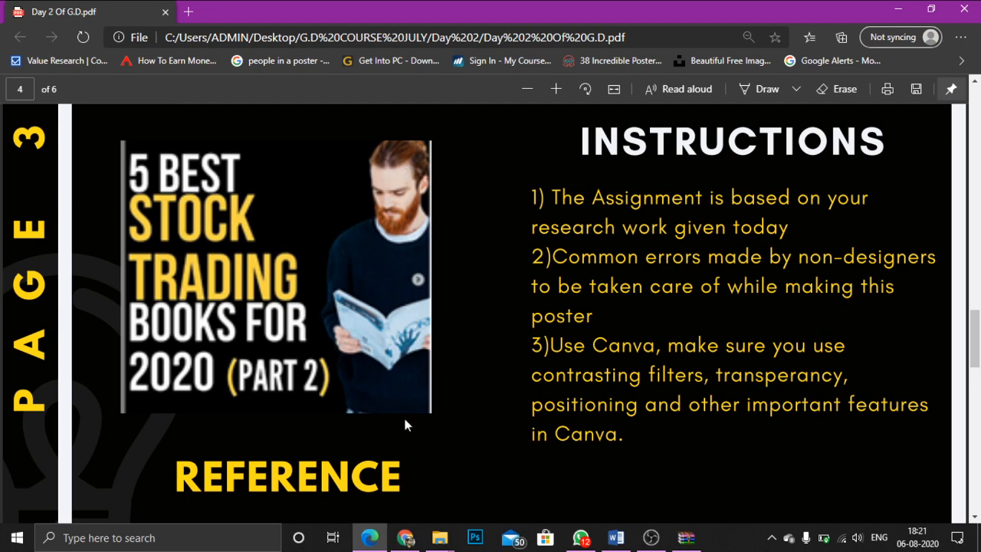
{"action": "left_click", "coordinate": [399, 541]}
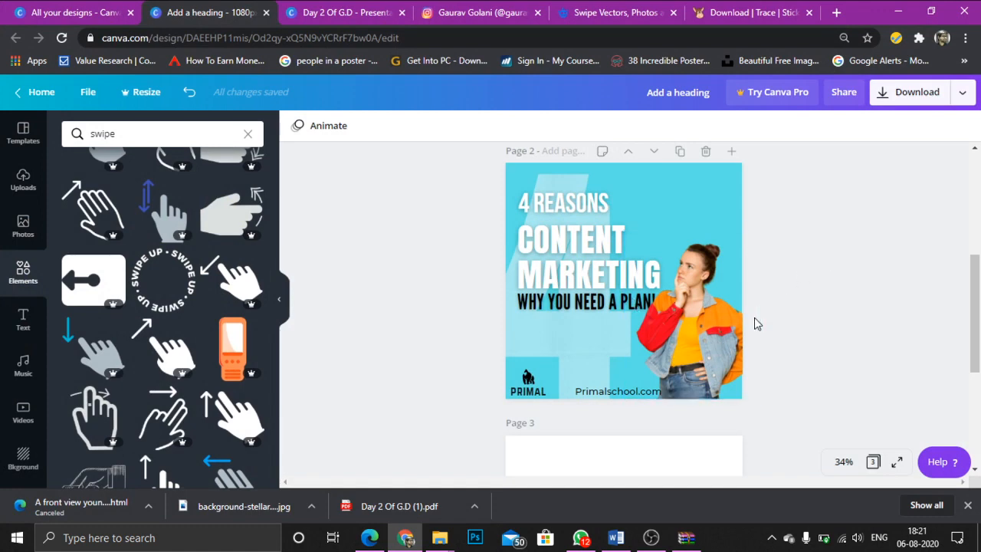
Step: Collapse the elements panel and move the "4 REASONS" heading slightly down, closer to "CONTENT MARKETING" and aligned with its left edge
{"action": "left_click", "coordinate": [281, 306]}
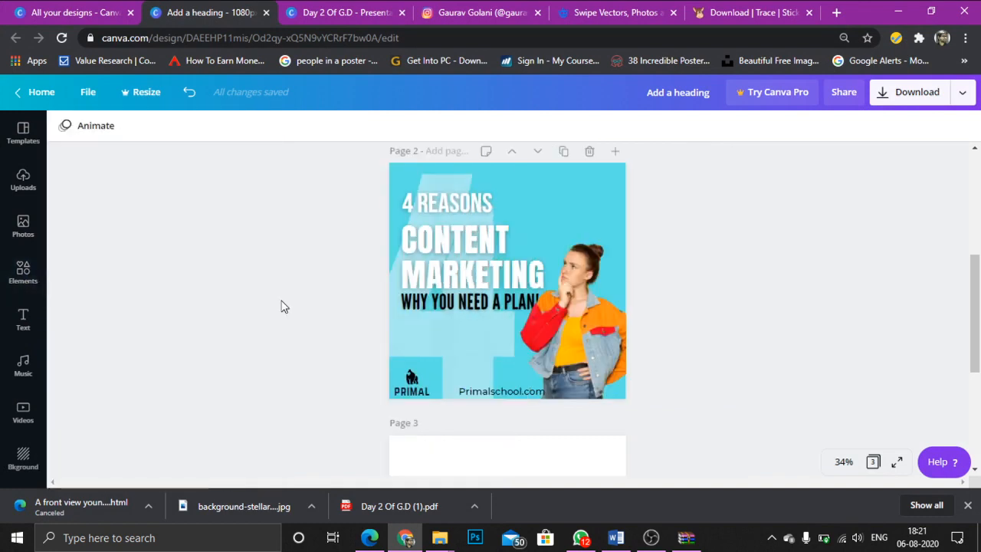
{"action": "left_click_drag", "start_coordinate": [449, 205], "coordinate": [452, 209]}
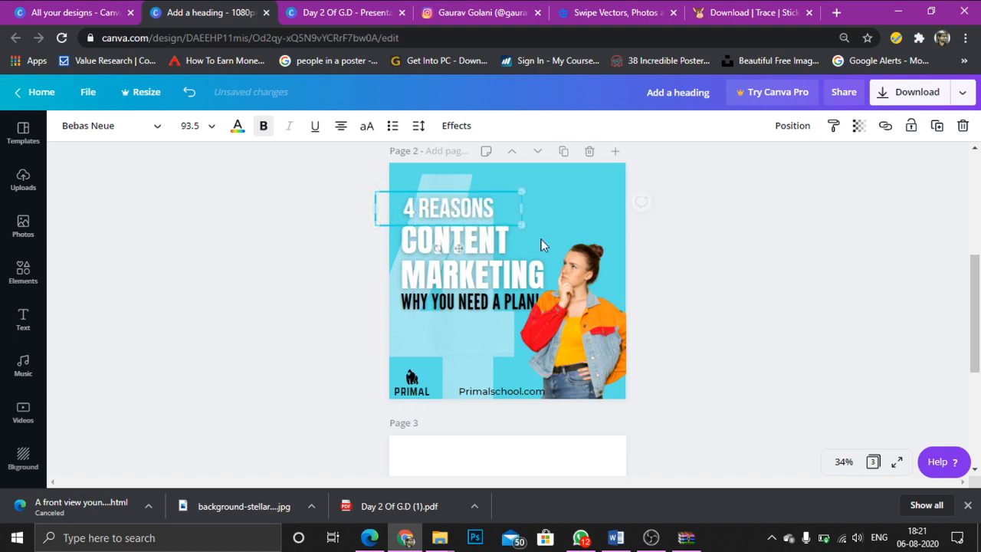
{"action": "left_click", "coordinate": [711, 260]}
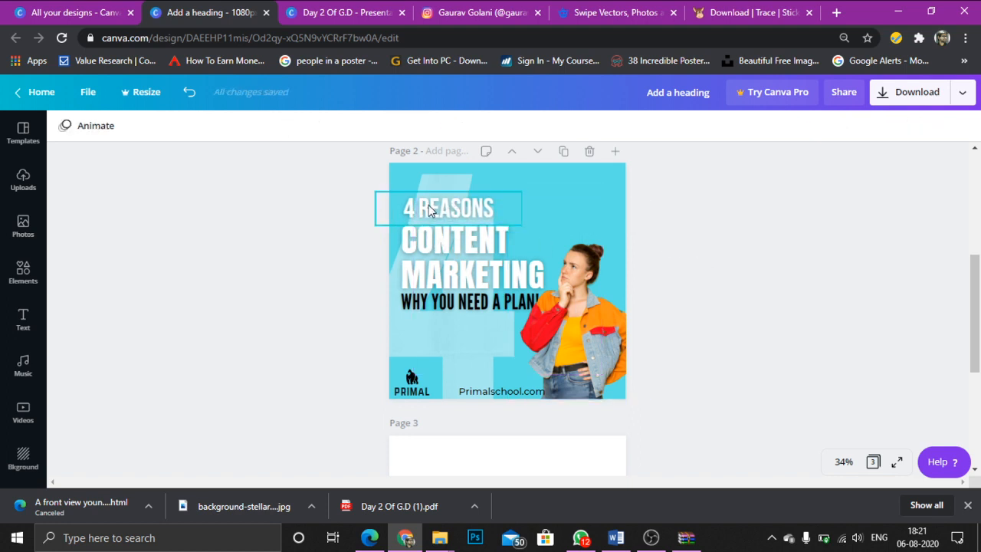
{"action": "left_click", "coordinate": [430, 207]}
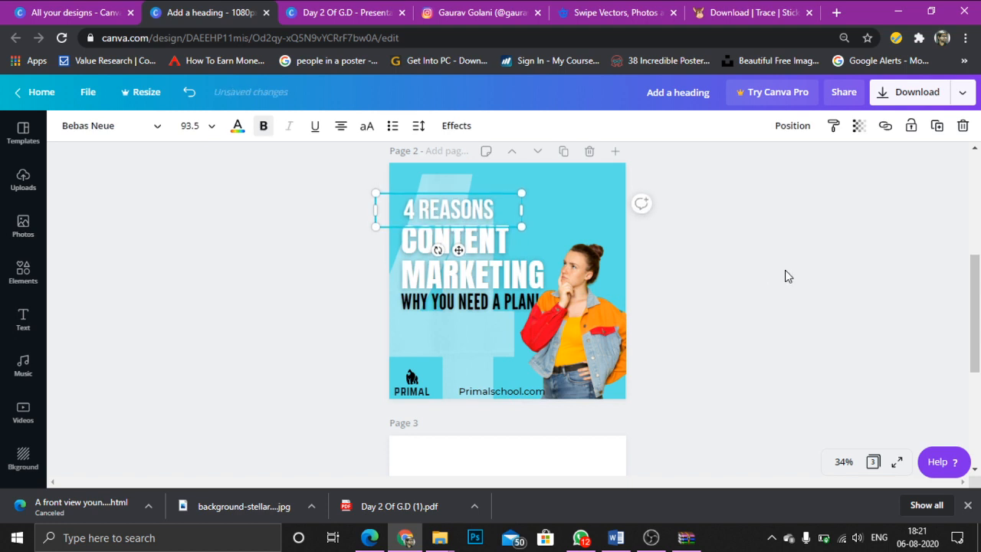
{"action": "left_click", "coordinate": [787, 276]}
{"action": "left_click", "coordinate": [483, 208]}
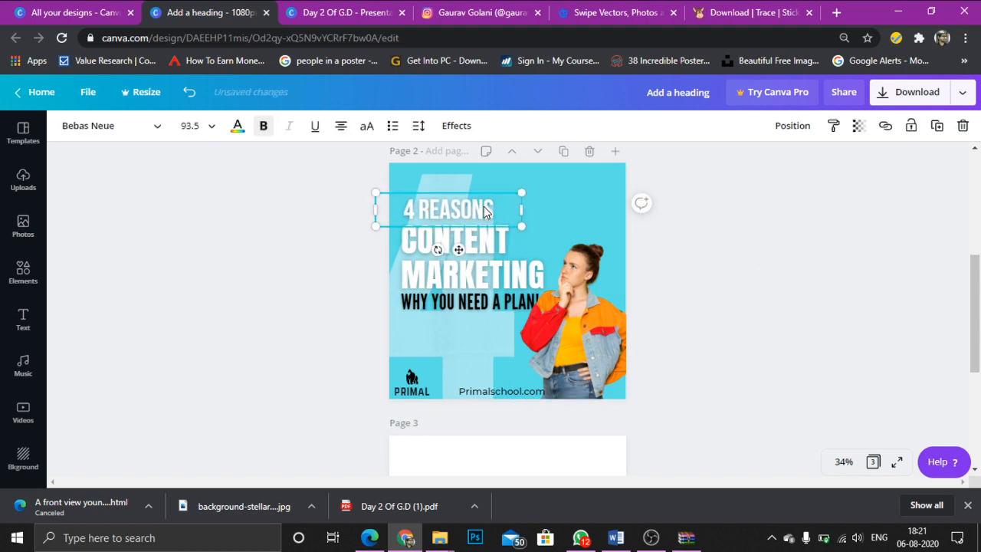
{"action": "left_click", "coordinate": [721, 250]}
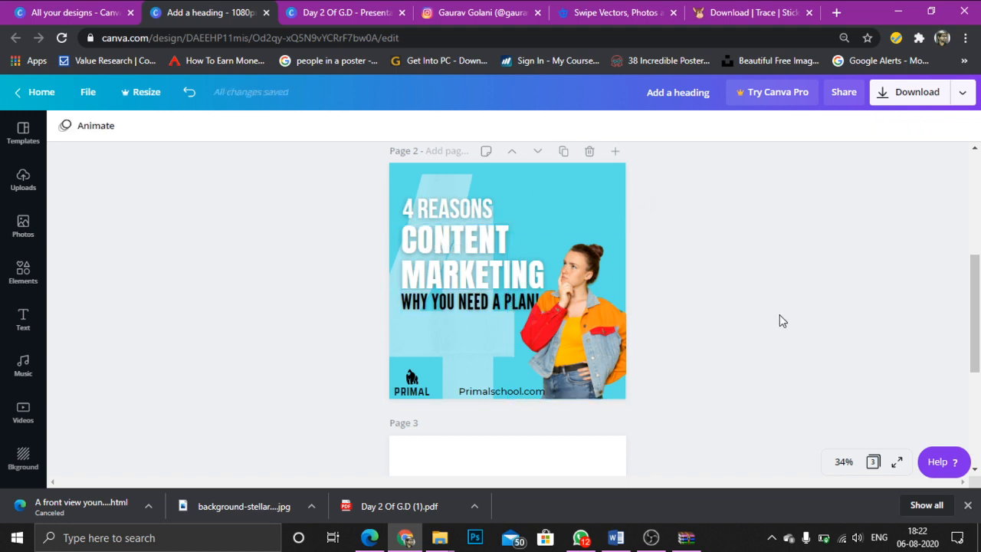
Step: Even out the heading spacing by nudging "WHY YOU NEED A PLAN!" slightly down and "CONTENT MARKETING" slightly up
{"action": "left_click", "coordinate": [473, 308]}
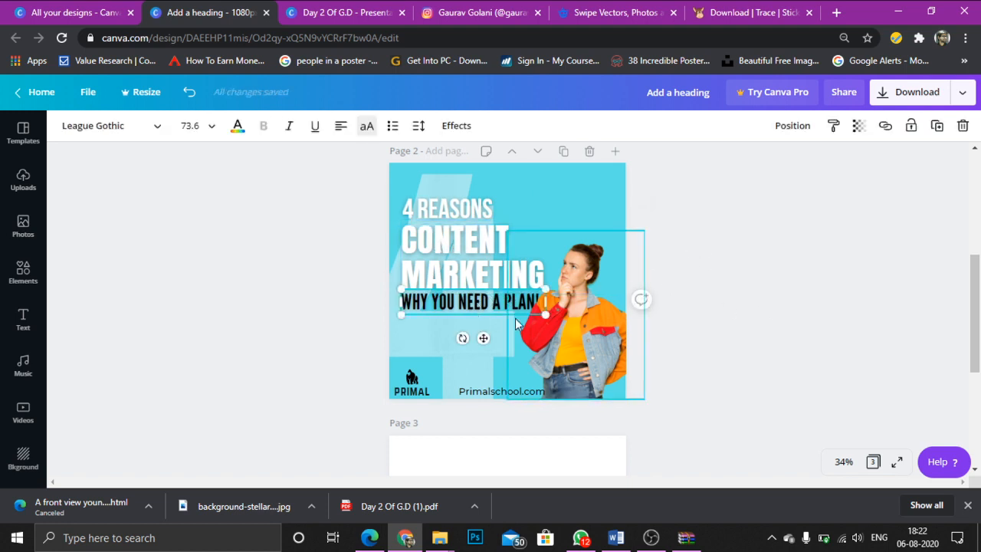
{"action": "left_click", "coordinate": [751, 314]}
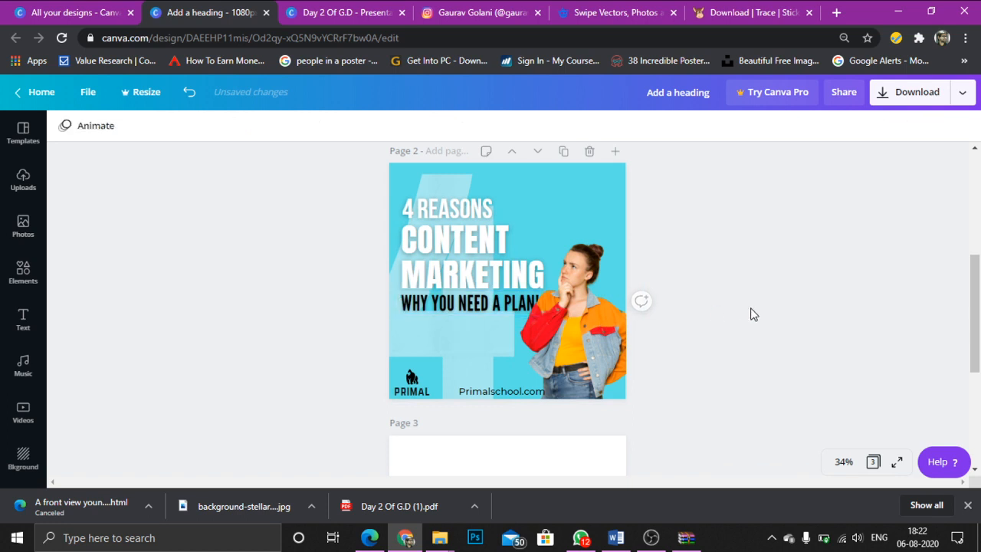
{"action": "left_click", "coordinate": [460, 249]}
{"action": "left_click", "coordinate": [452, 213]}
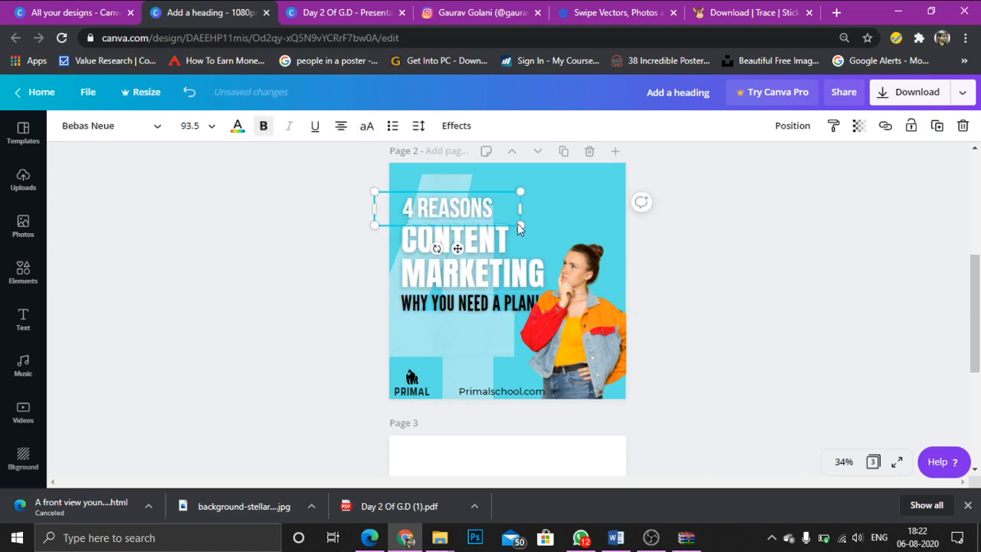
{"action": "left_click", "coordinate": [740, 256]}
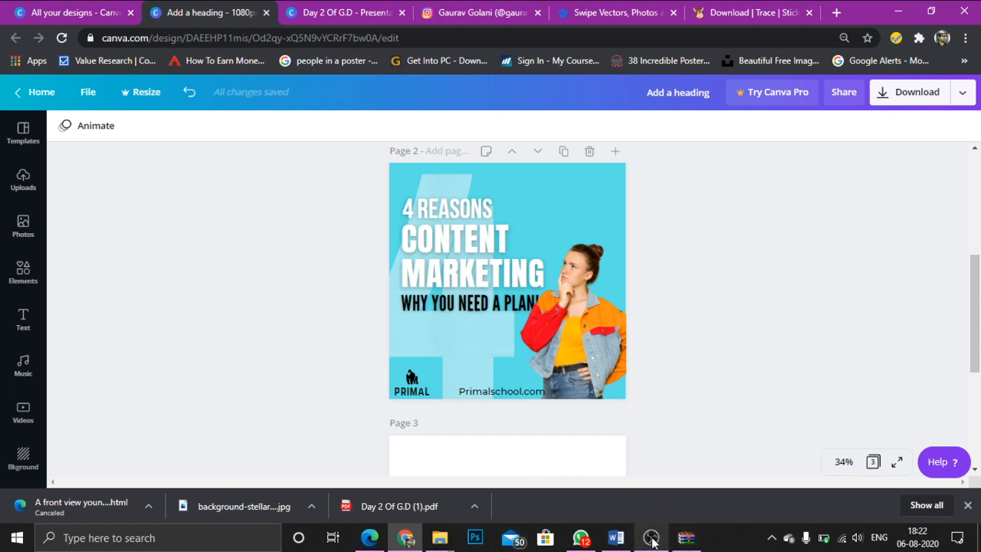
{"action": "mouse_move", "coordinate": [651, 537]}
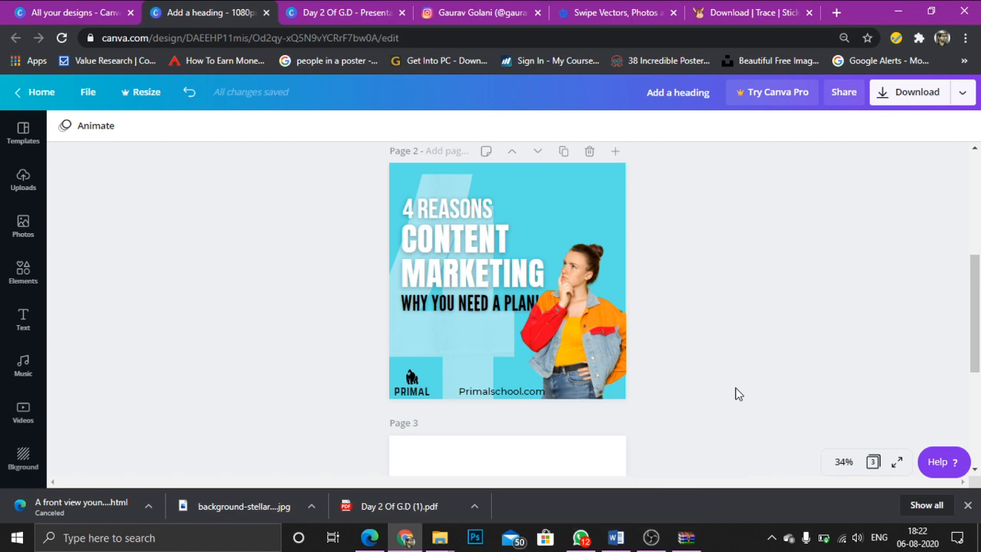
{"action": "left_click", "coordinate": [651, 537]}
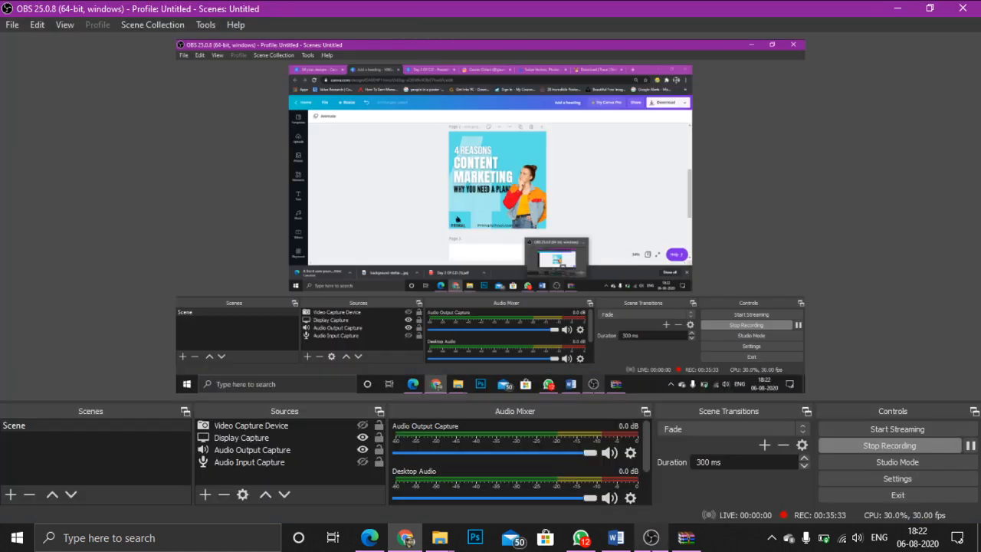